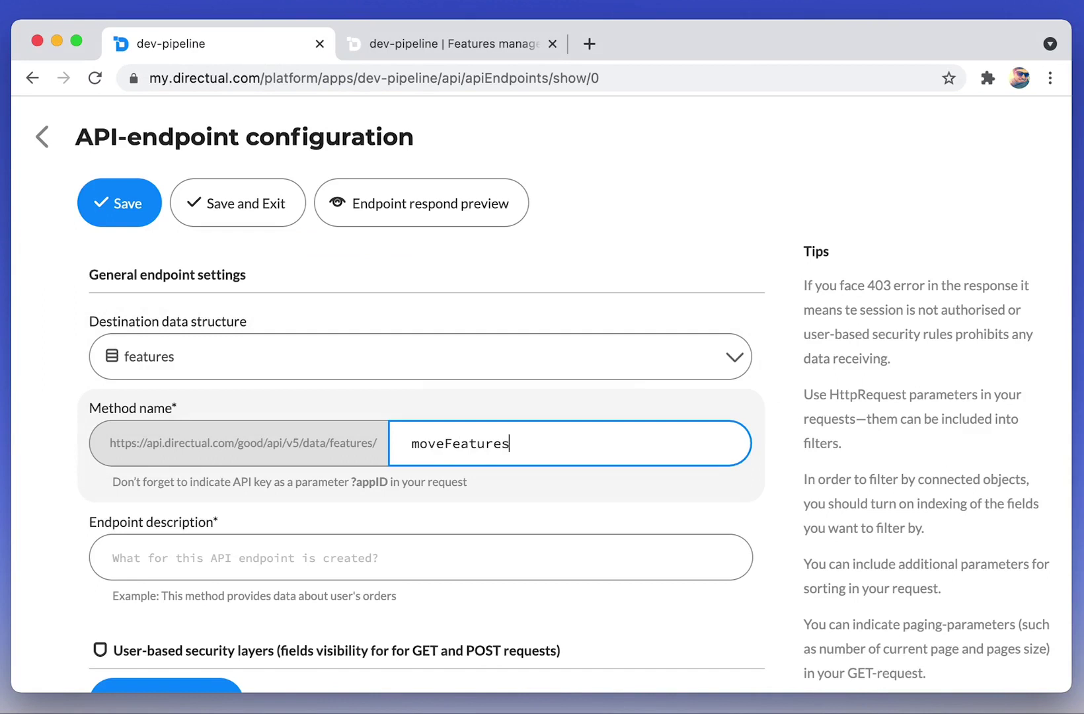
# Describe the endpoint as "Release management | Change request status" and set up a new user-based security layer.
pyautogui.click(260, 551)
pyautogui.write('Release management | Change request status')
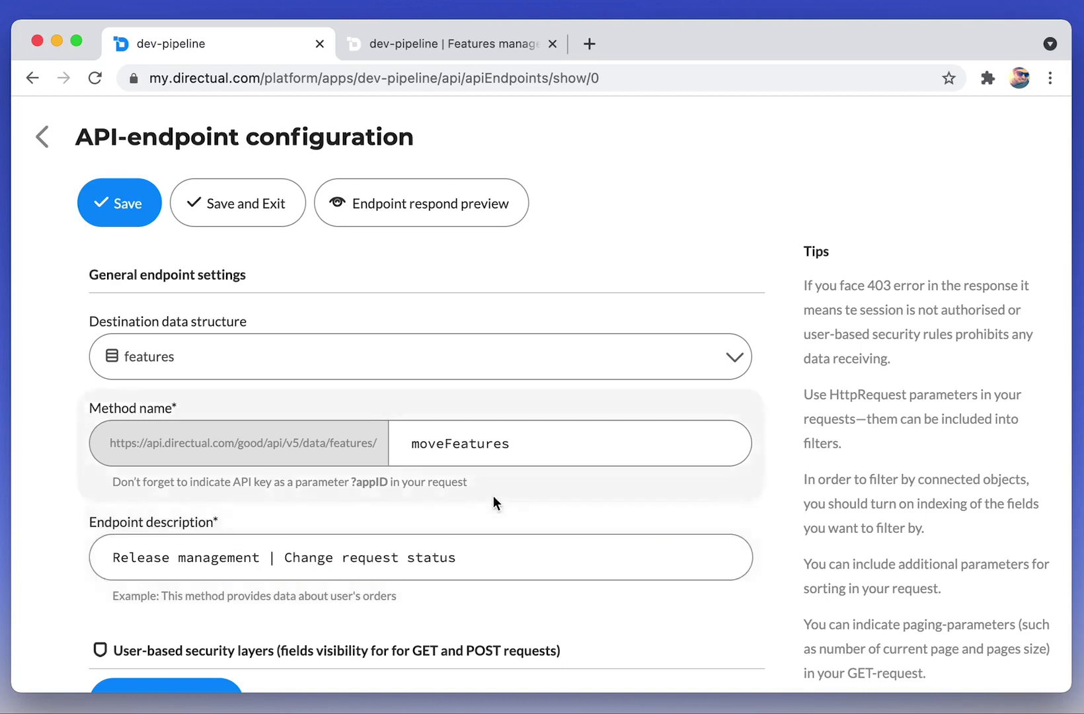
pyautogui.scroll(-4, 493, 496)
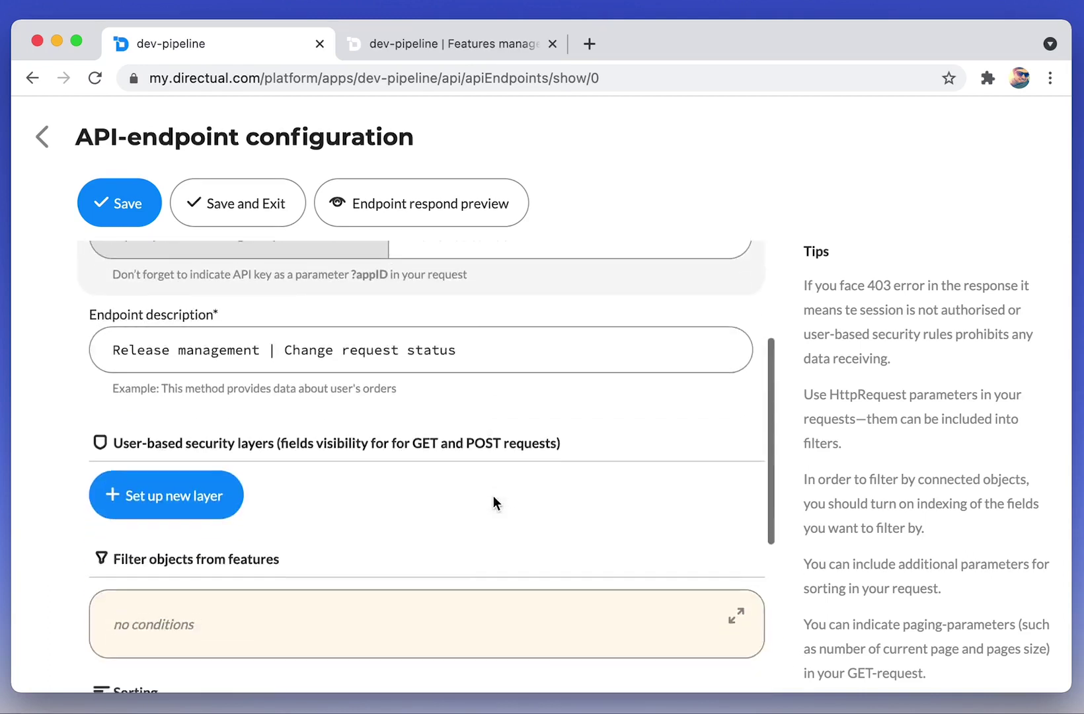
pyautogui.click(182, 440)
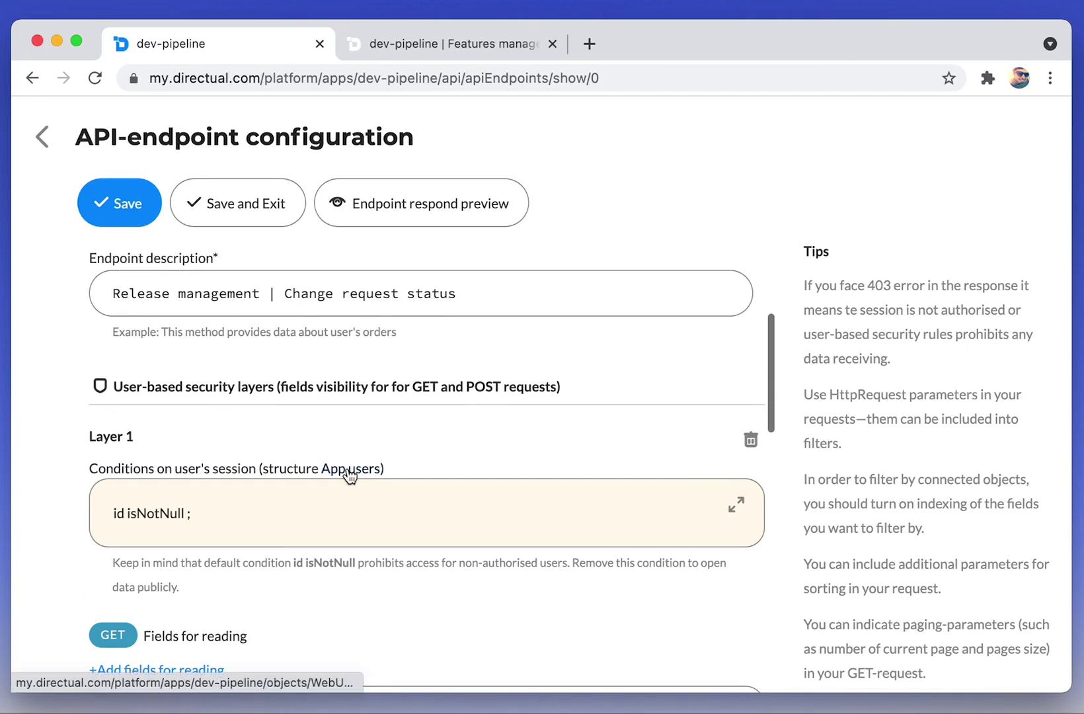
# Add a second user-session condition to Layer 1 requiring the role field to be like admin.
pyautogui.click(736, 505)
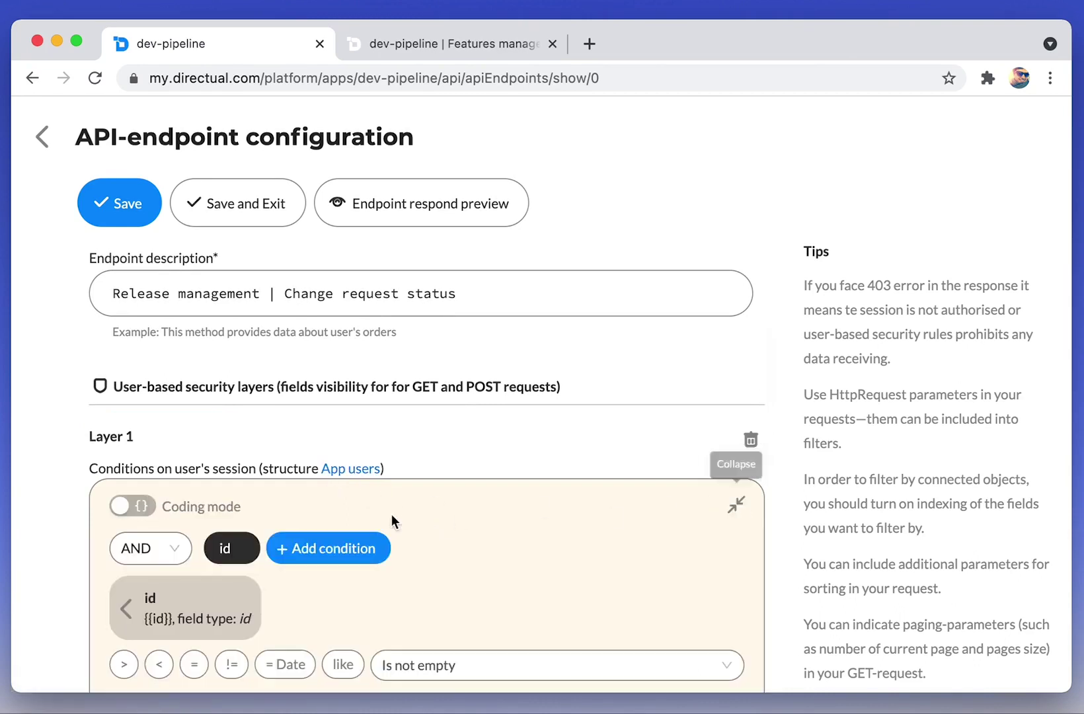
pyautogui.click(314, 548)
pyautogui.click(217, 587)
pyautogui.write('ro')
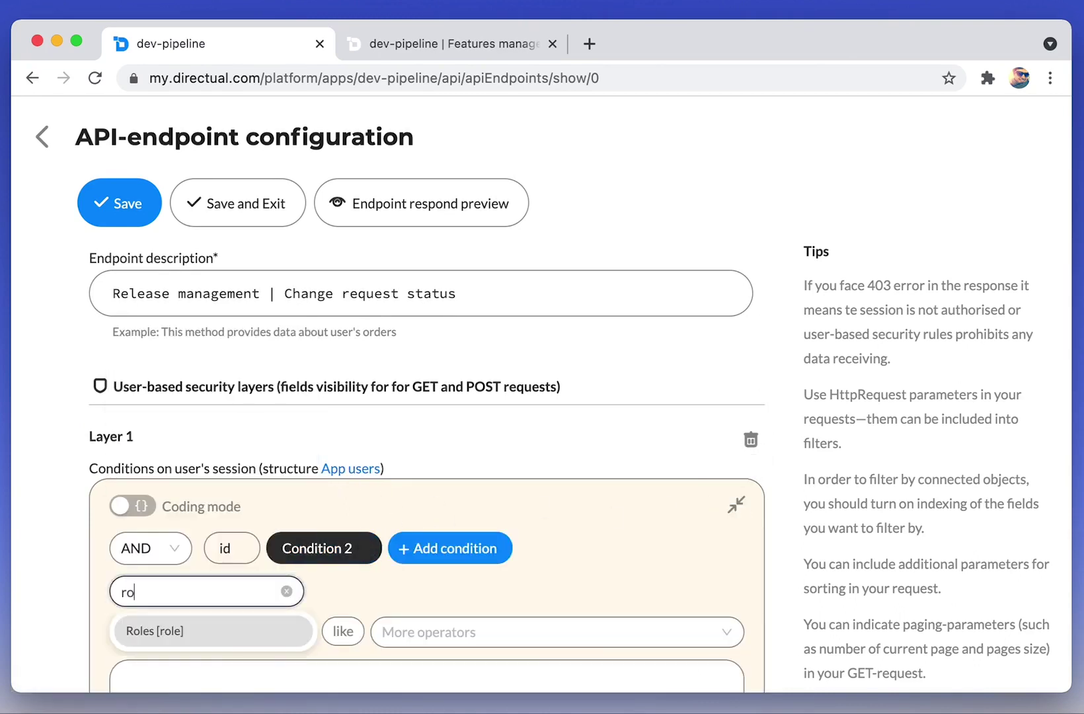
pyautogui.click(158, 627)
pyautogui.scroll(-3, 249, 595)
pyautogui.click(357, 498)
pyautogui.click(324, 581)
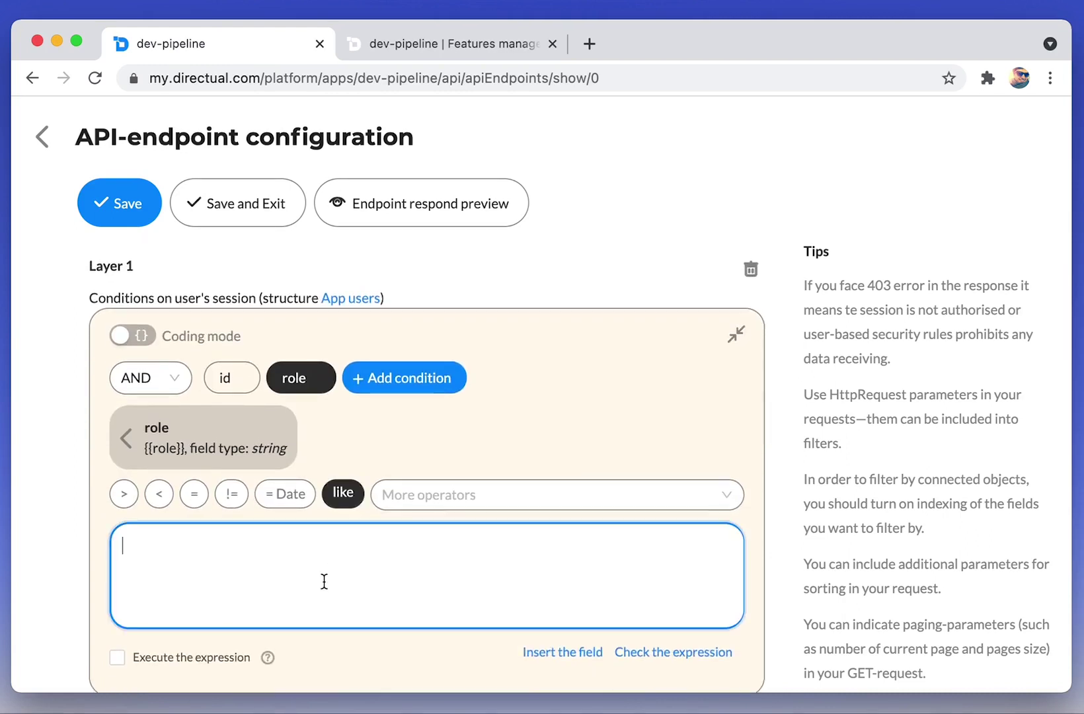
pyautogui.click(500, 459)
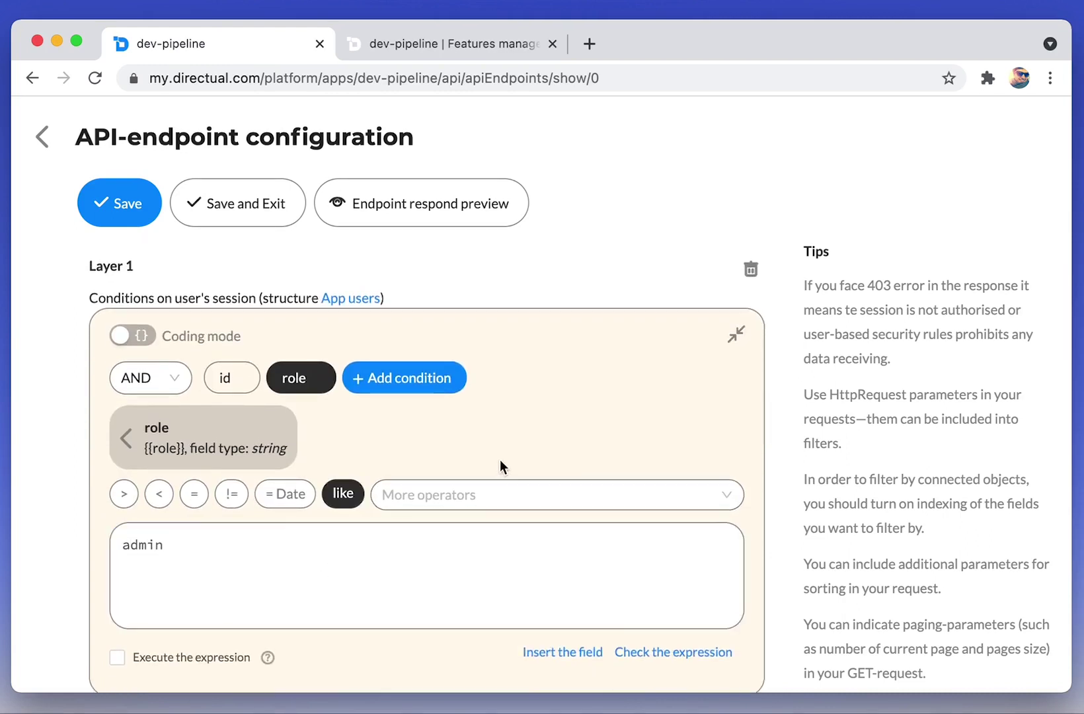
# Make the id field available for reading in Layer 1's GET fields.
pyautogui.scroll(-6, 605, 407)
pyautogui.click(159, 408)
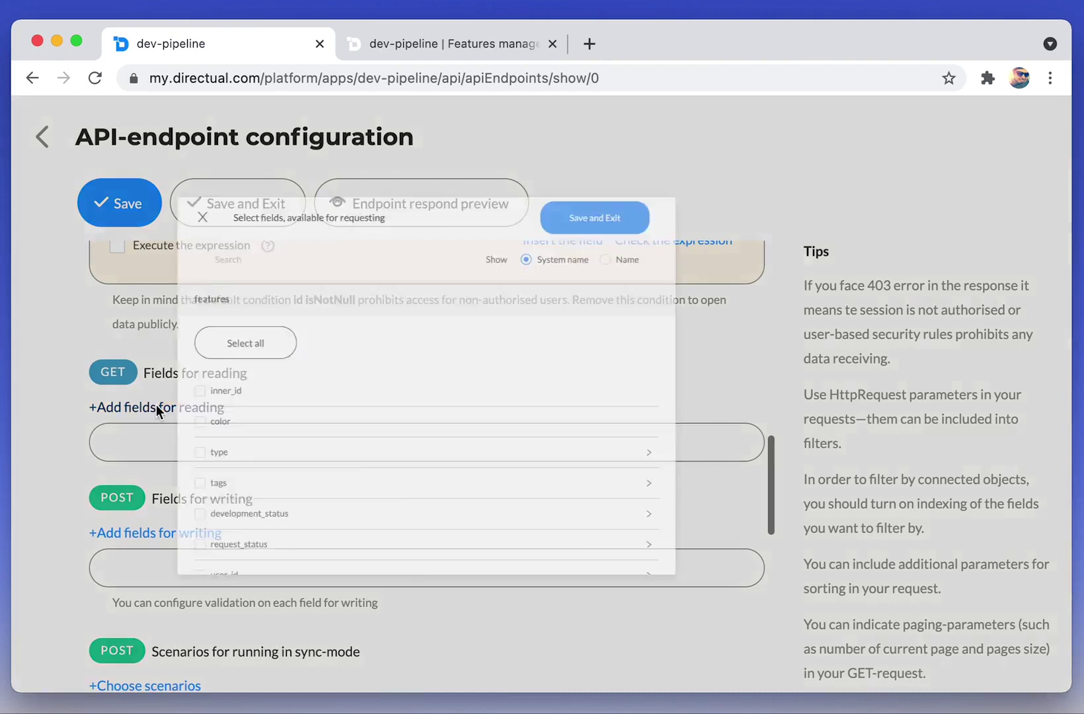
pyautogui.scroll(-3, 326, 469)
pyautogui.scroll(-3, 326, 468)
pyautogui.click(228, 473)
pyautogui.click(731, 139)
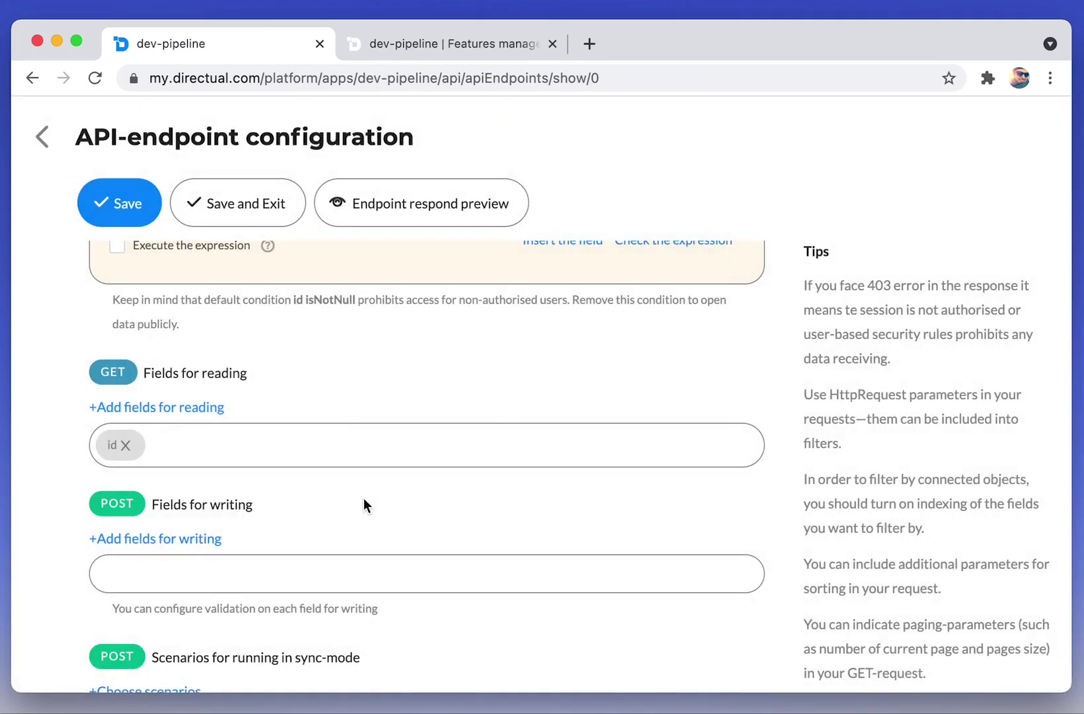
# Add development_status and request_status as Layer 1's fields for writing, and save and exit the endpoint.
pyautogui.click(176, 540)
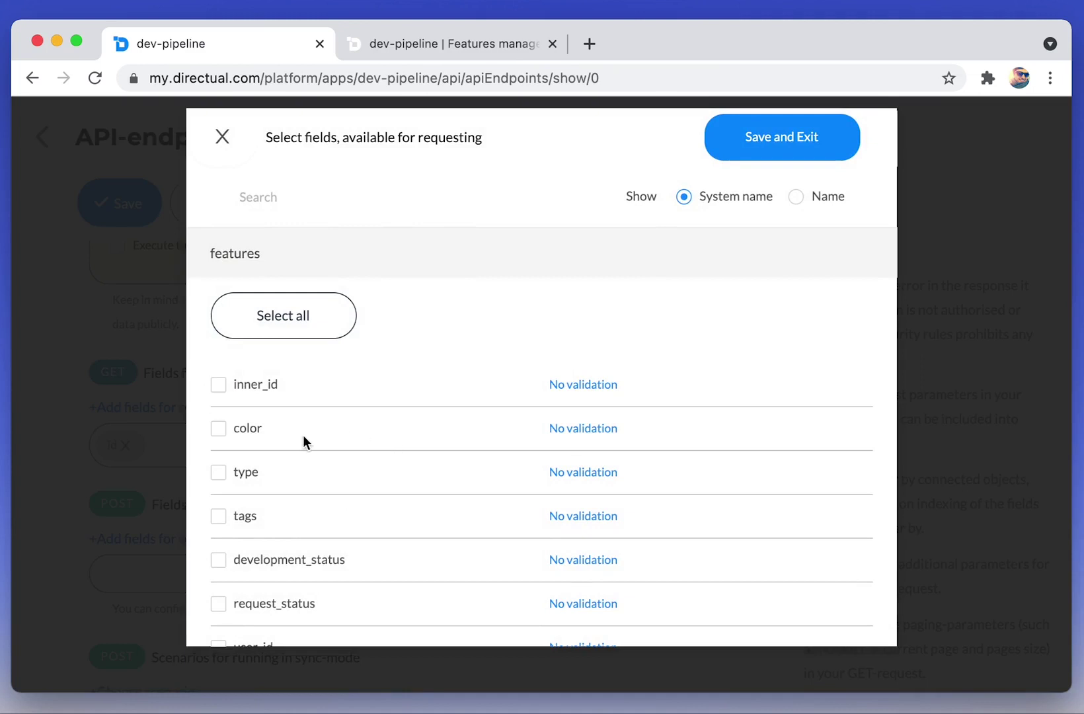
pyautogui.scroll(-3, 303, 437)
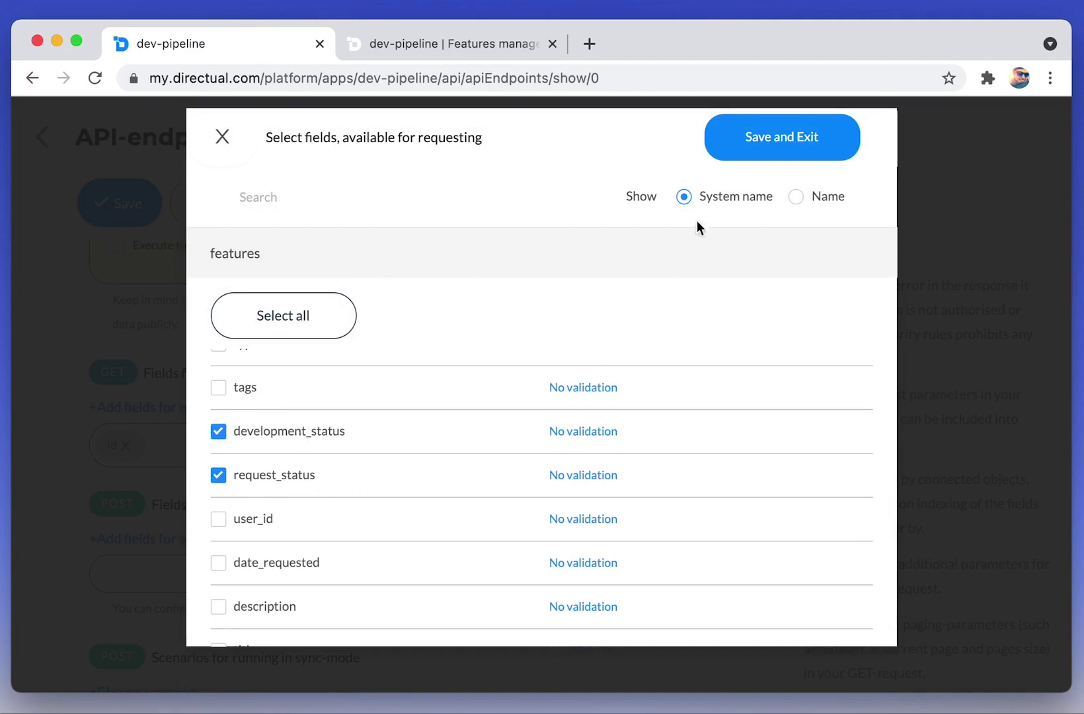
pyautogui.click(774, 144)
pyautogui.click(241, 218)
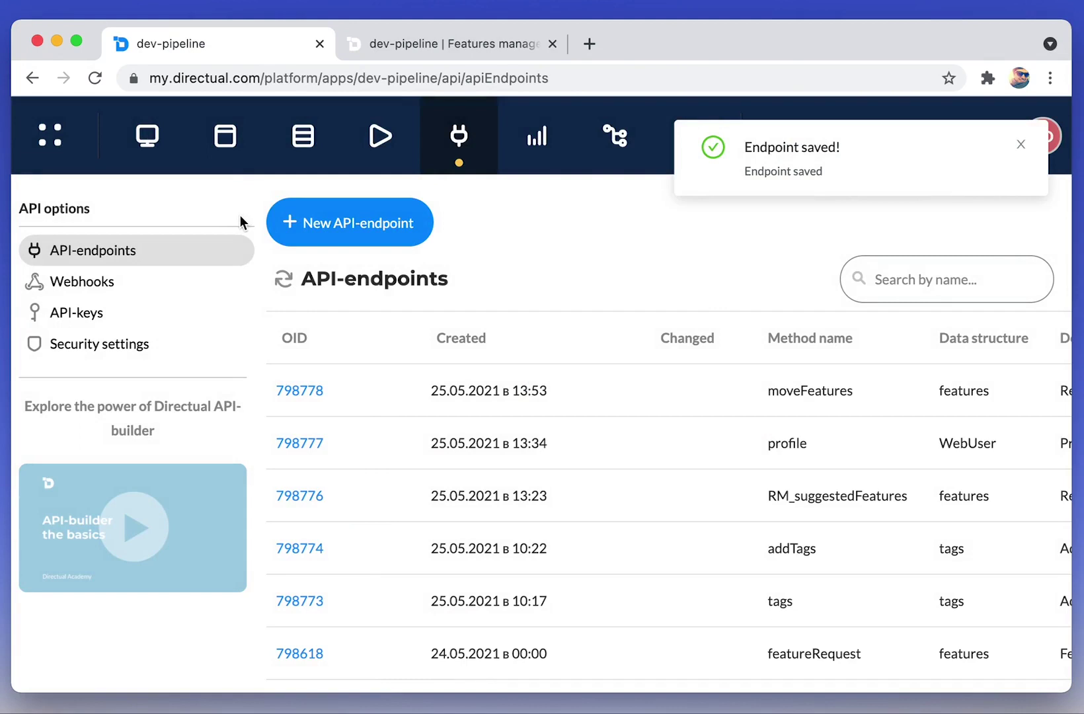
# Open the Features management web page for editing and select the cards component in its Suggested tab.
pyautogui.click(240, 151)
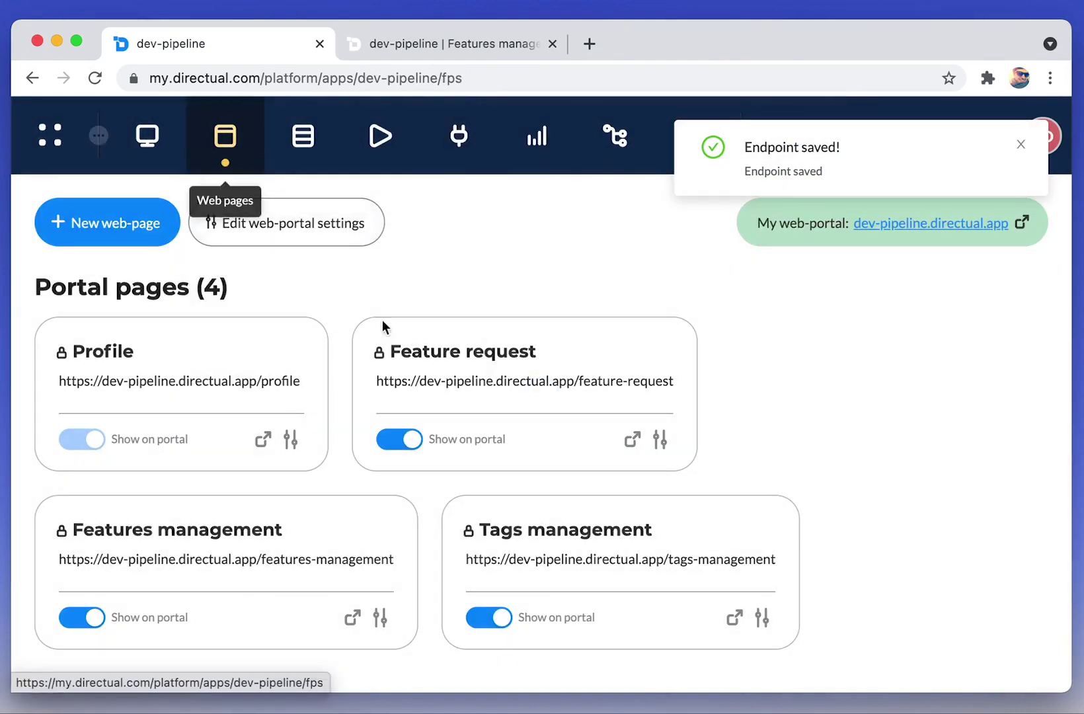
pyautogui.click(232, 537)
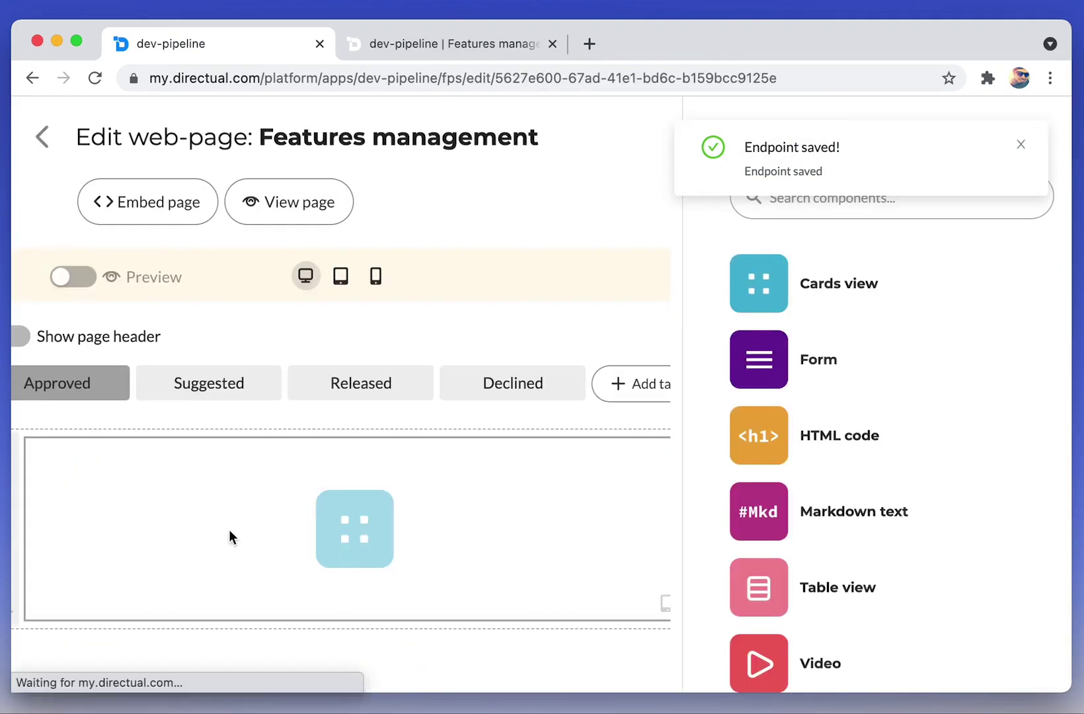
pyautogui.click(191, 379)
pyautogui.click(277, 493)
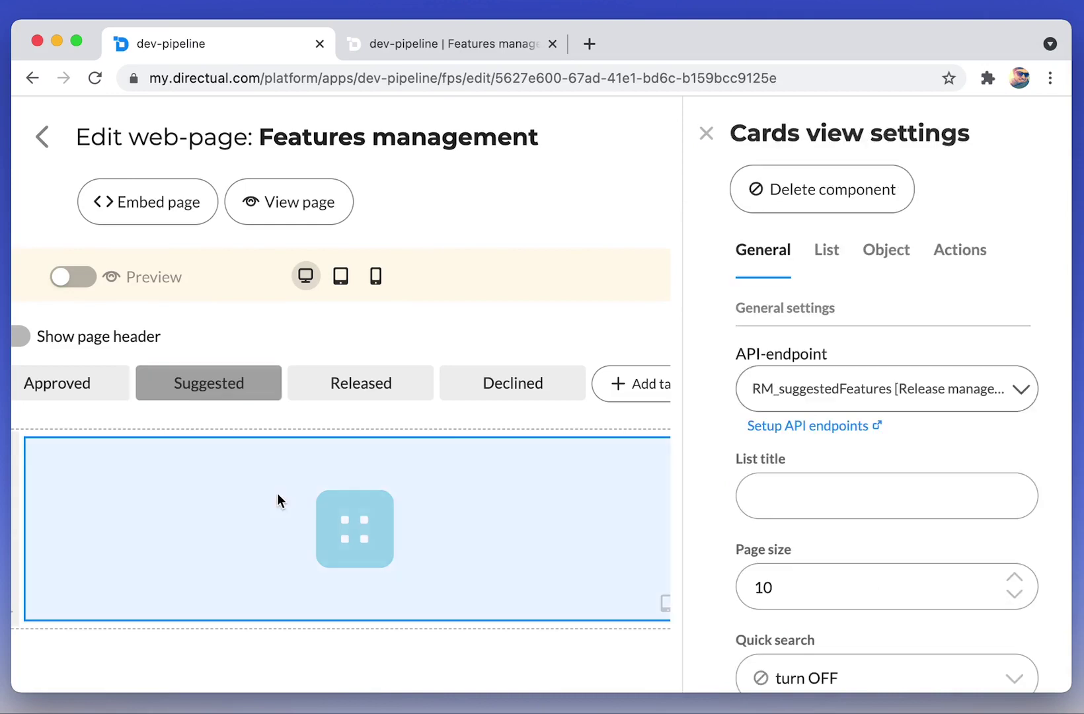
# Add an action named "Approve" to the Suggested tab's cards view.
pyautogui.click(975, 259)
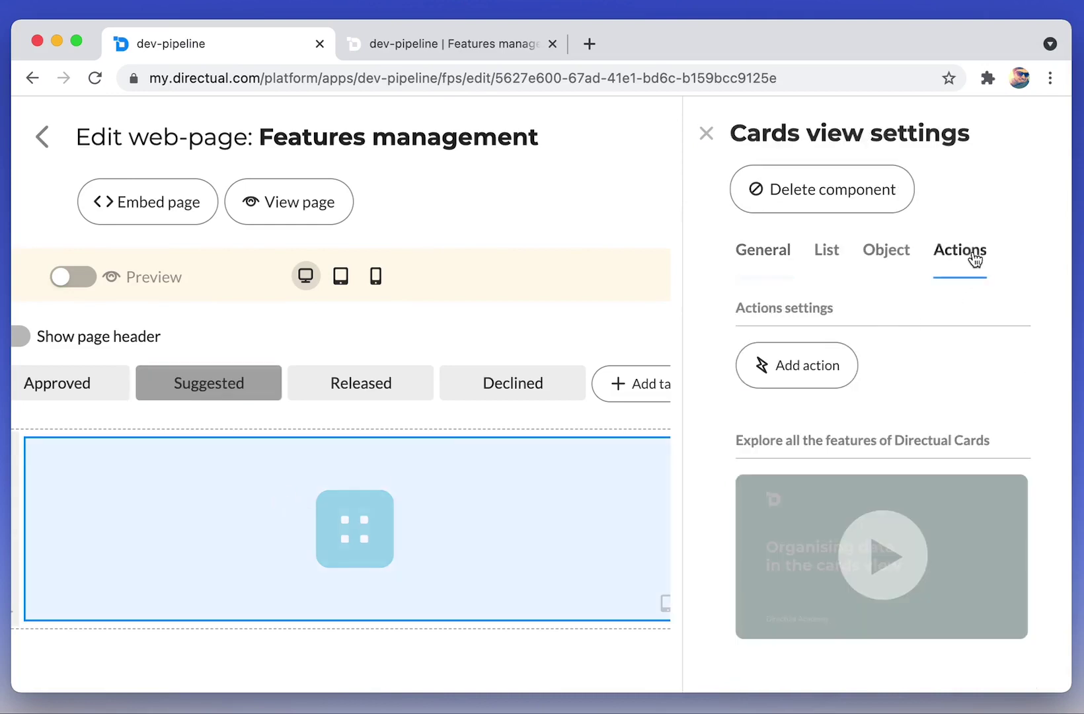
pyautogui.click(804, 371)
pyautogui.tripleClick(782, 368)
pyautogui.write('Appro')
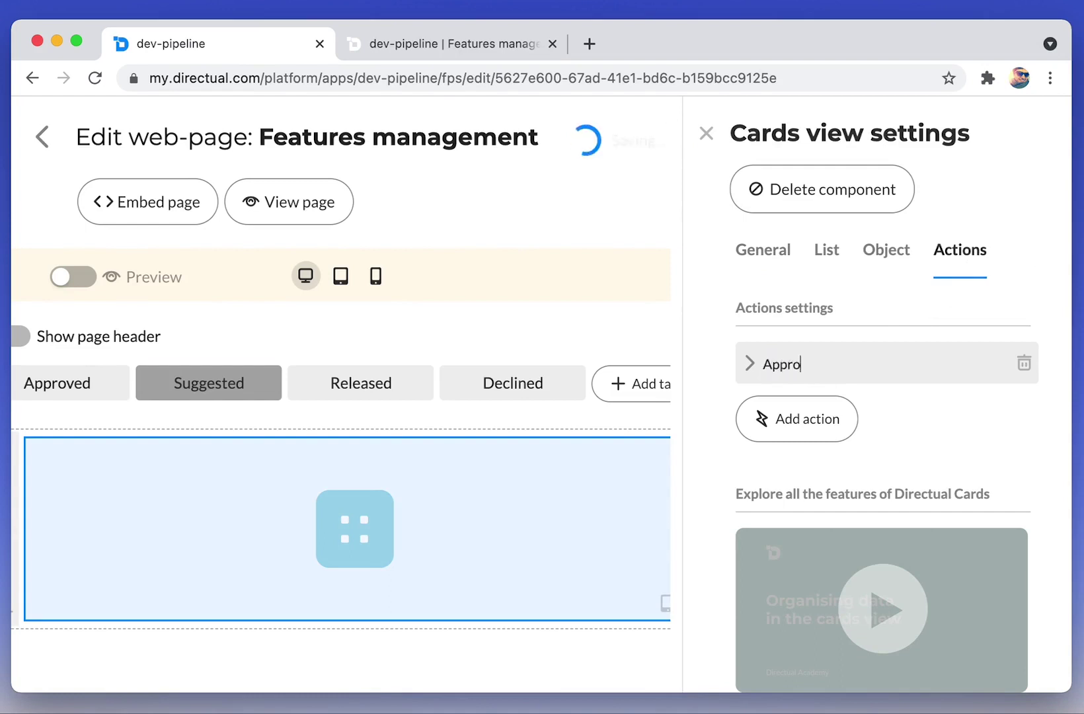
# Display Approve as a button only with the done icon and accent type, included in the card dropdown menu and closing the popup at clicking.
pyautogui.click(751, 365)
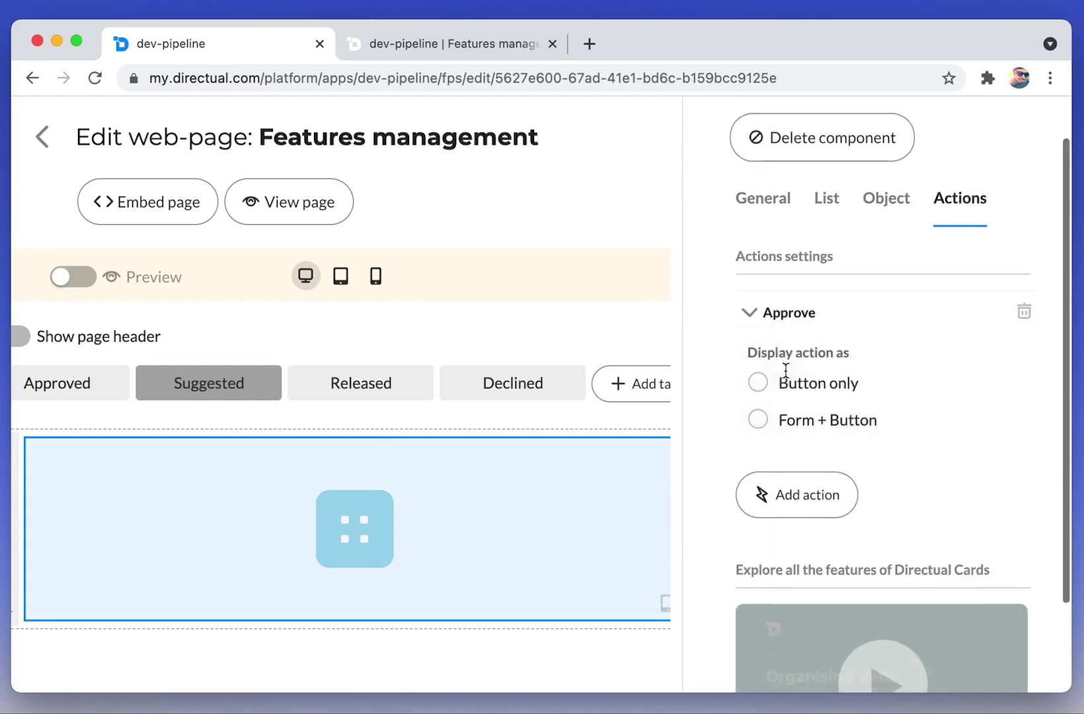
pyautogui.scroll(-2, 790, 357)
pyautogui.click(803, 336)
pyautogui.scroll(-2, 780, 338)
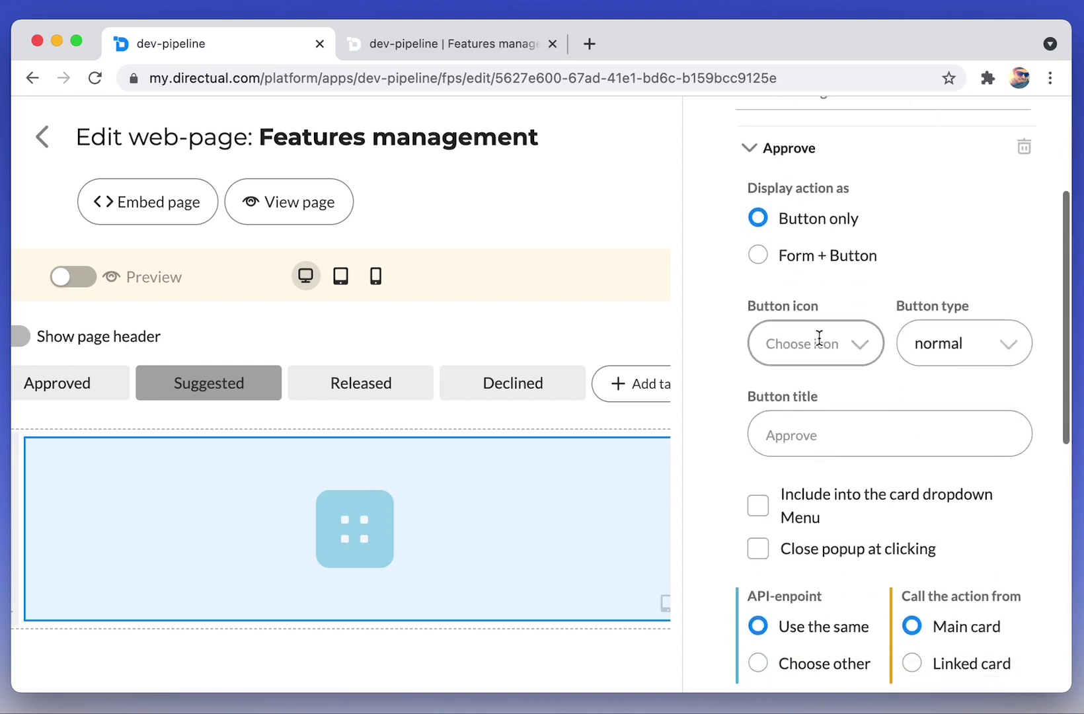
pyautogui.click(751, 339)
pyautogui.write('do')
pyautogui.press('Down')
pyautogui.press('Down')
pyautogui.press('Down')
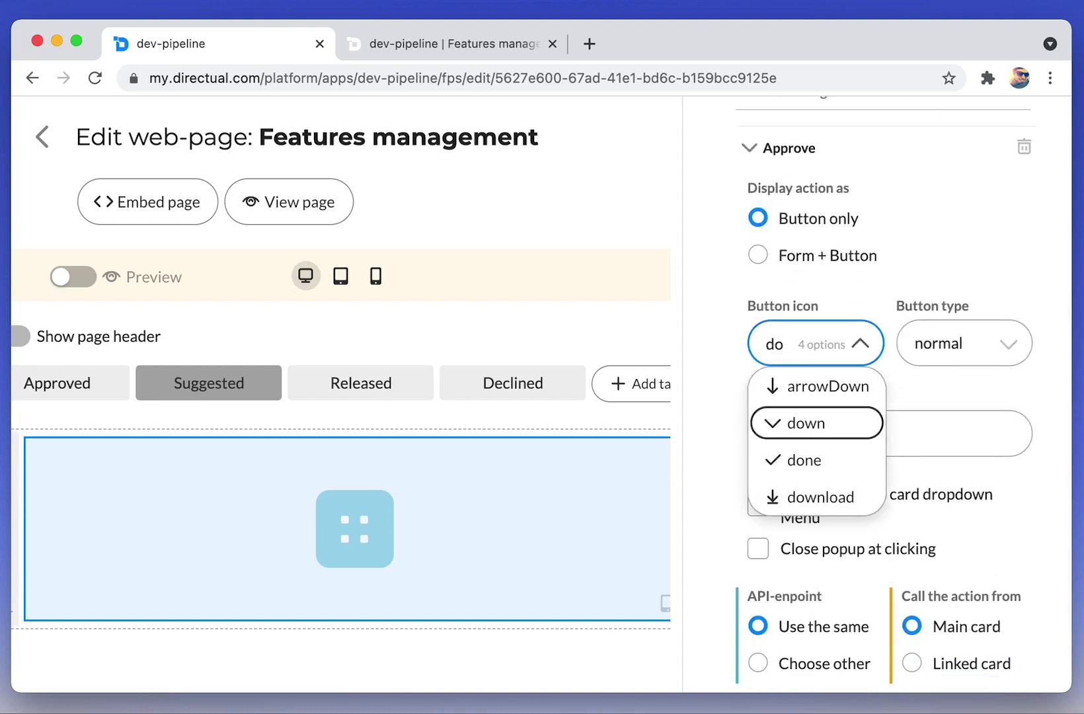
pyautogui.press('Return')
pyautogui.click(945, 335)
pyautogui.click(934, 425)
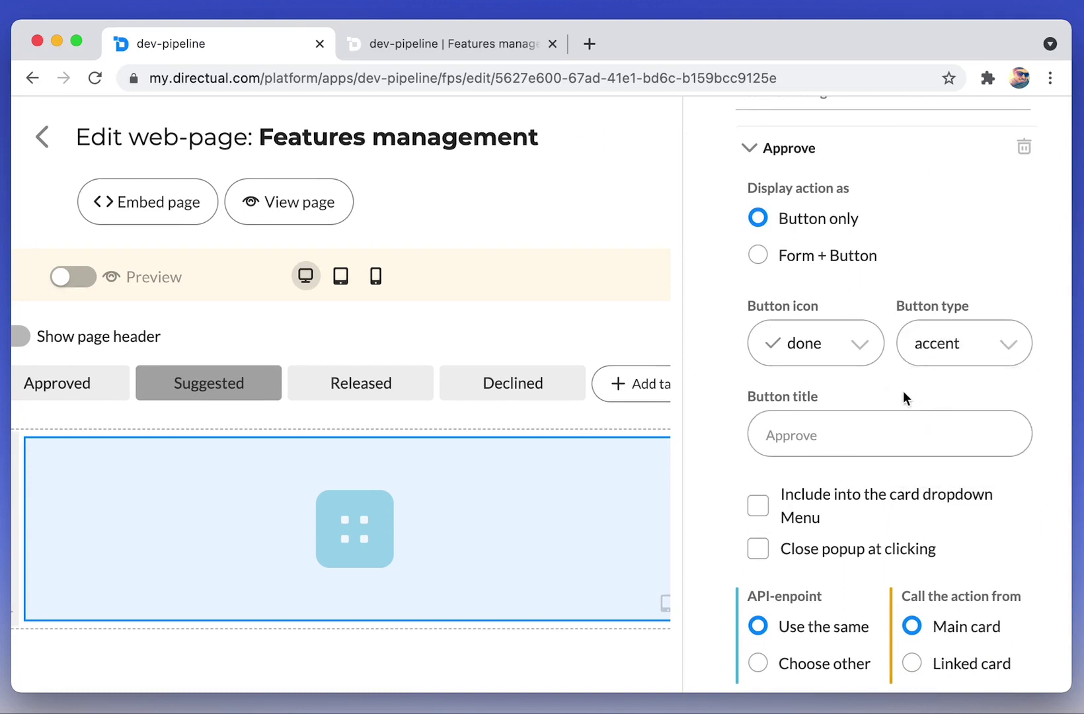
pyautogui.click(780, 553)
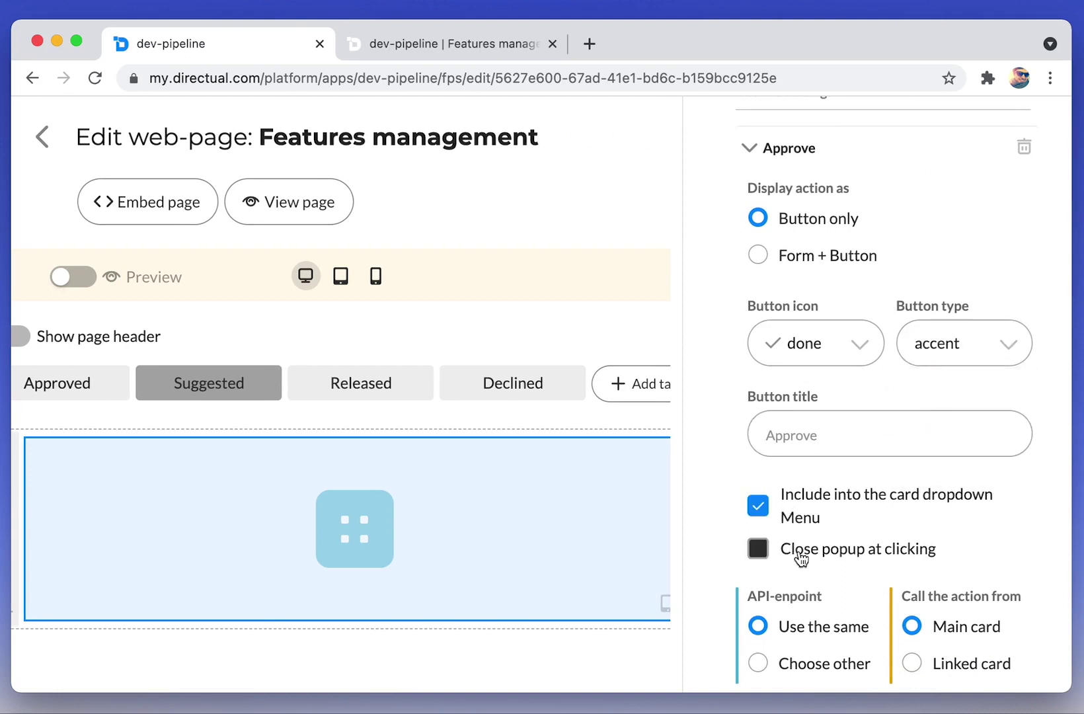
# Make the Approve action use another API-endpoint, choosing moveFeatures as the additional endpoint.
pyautogui.scroll(-3, 796, 529)
pyautogui.click(805, 450)
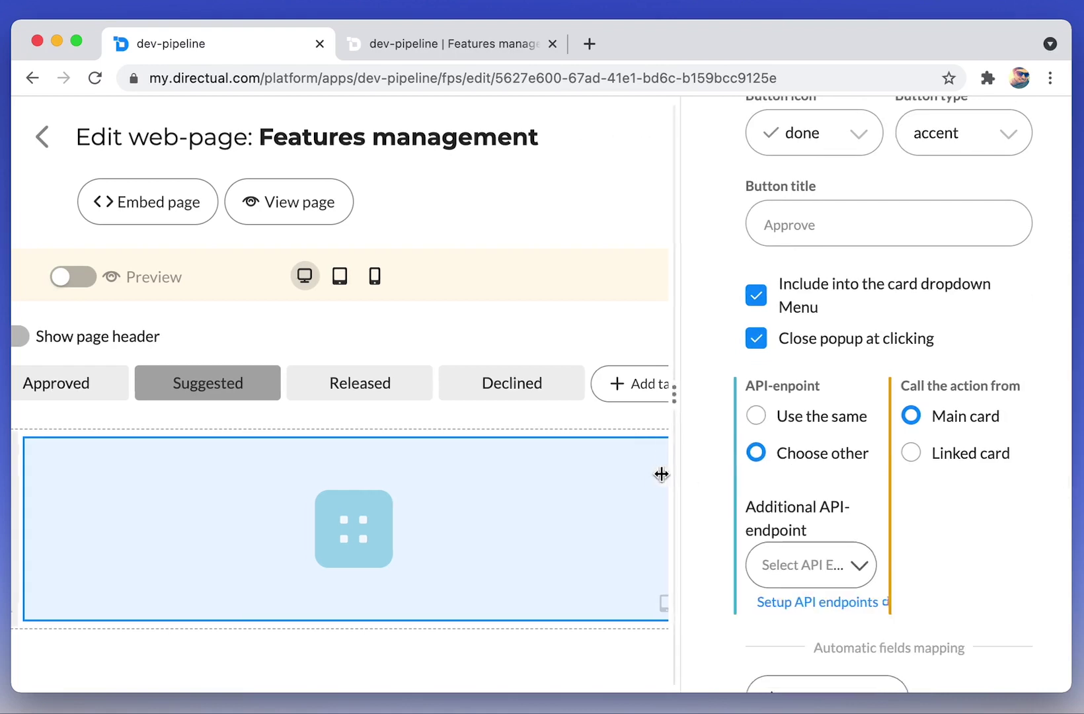
pyautogui.moveTo(659, 472); pyautogui.dragTo(633, 474)
pyautogui.click(351, 278)
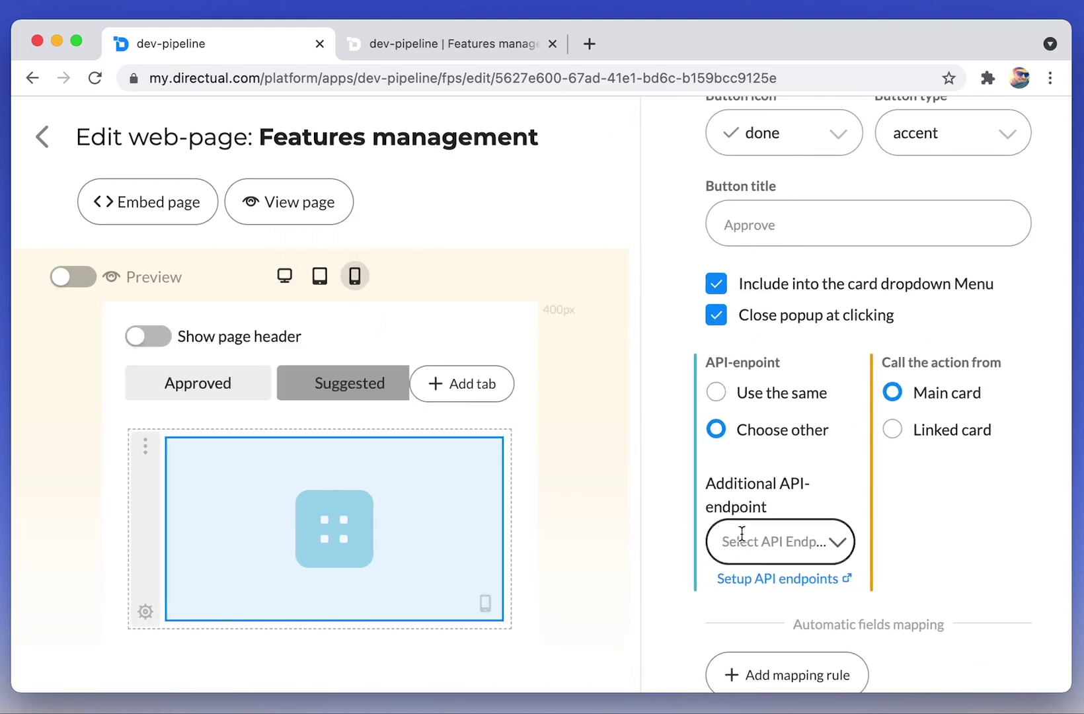
pyautogui.scroll(-1, 777, 526)
pyautogui.moveTo(637, 510); pyautogui.dragTo(599, 510)
pyautogui.click(746, 512)
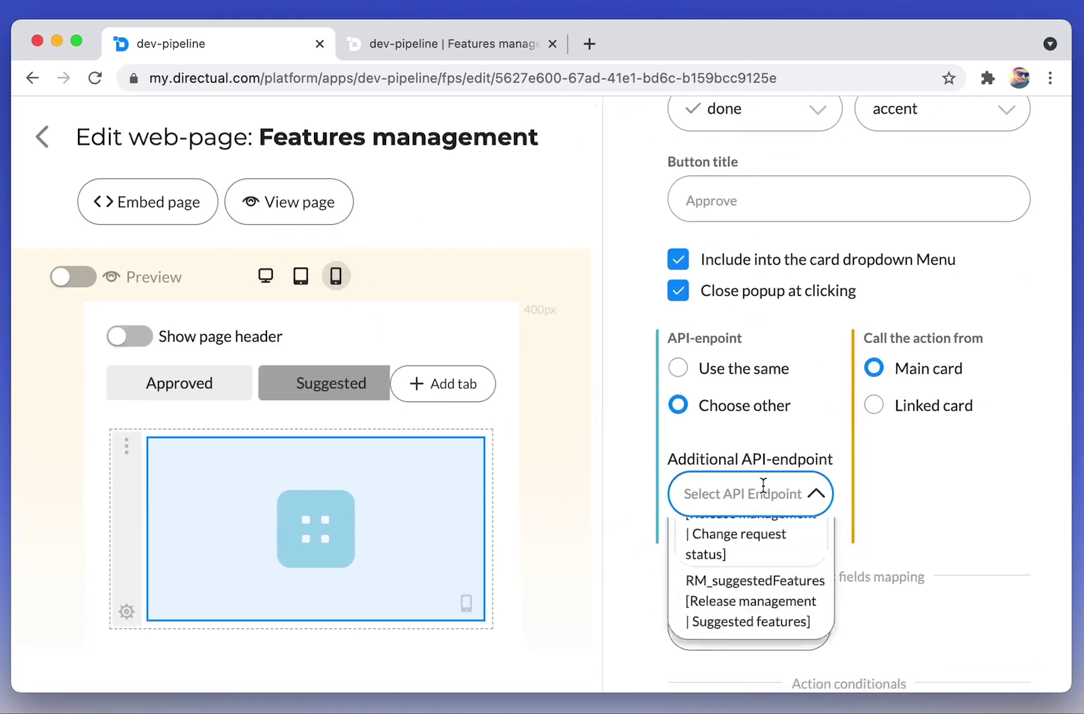
pyautogui.click(753, 638)
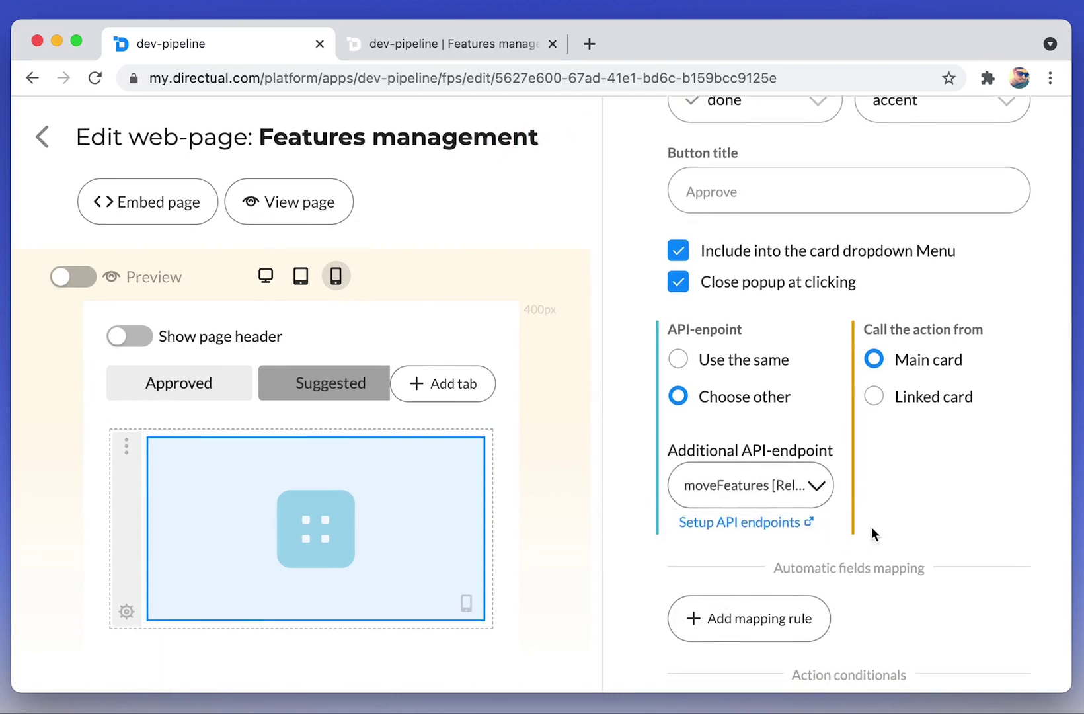
# Add an automatic mapping rule to the Approve action and try to choose id as the field to fill.
pyautogui.scroll(-3, 871, 529)
pyautogui.click(752, 427)
pyautogui.click(732, 448)
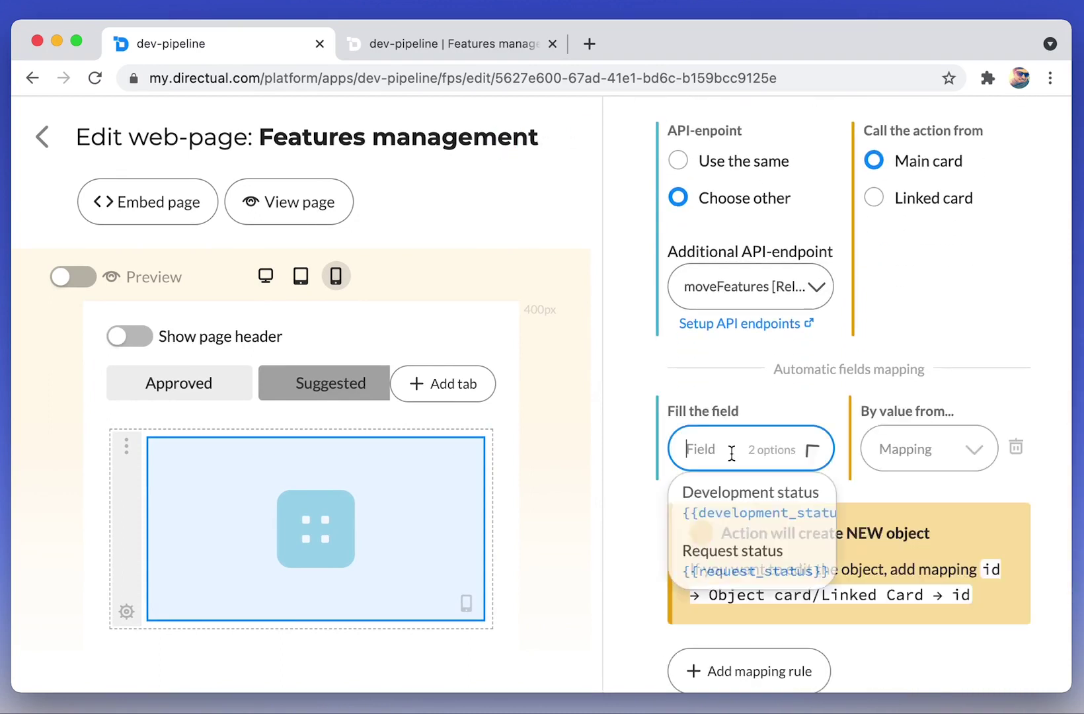
pyautogui.write('i')
pyautogui.press('BackSpace')
pyautogui.press('BackSpace')
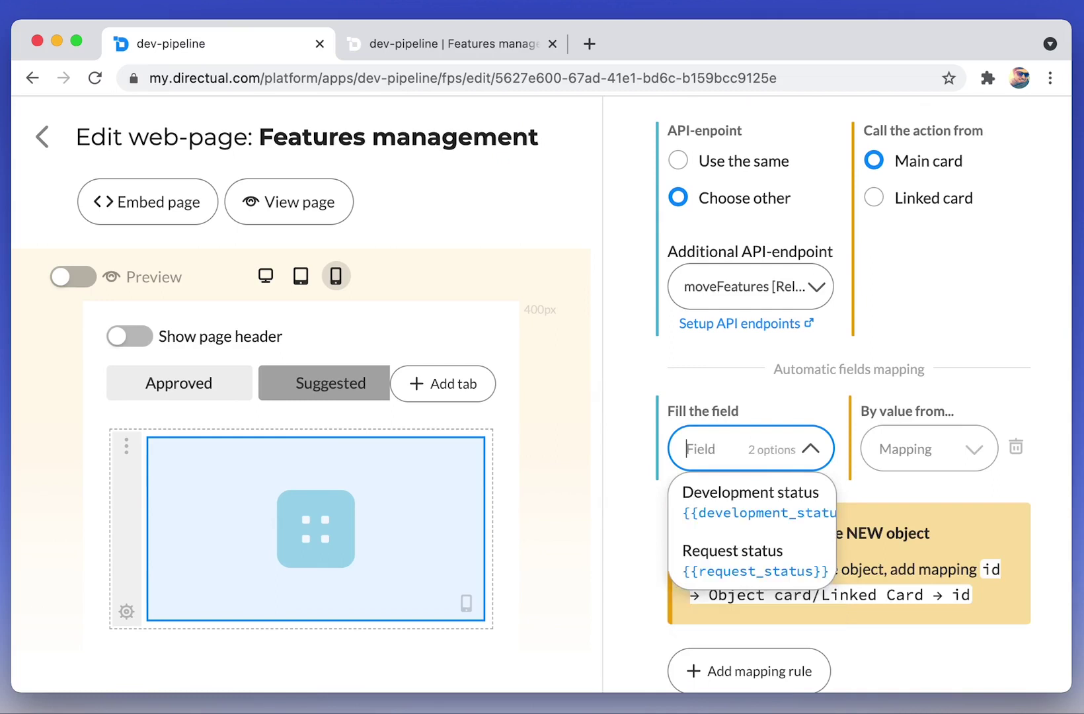
pyautogui.scroll(-2, 721, 505)
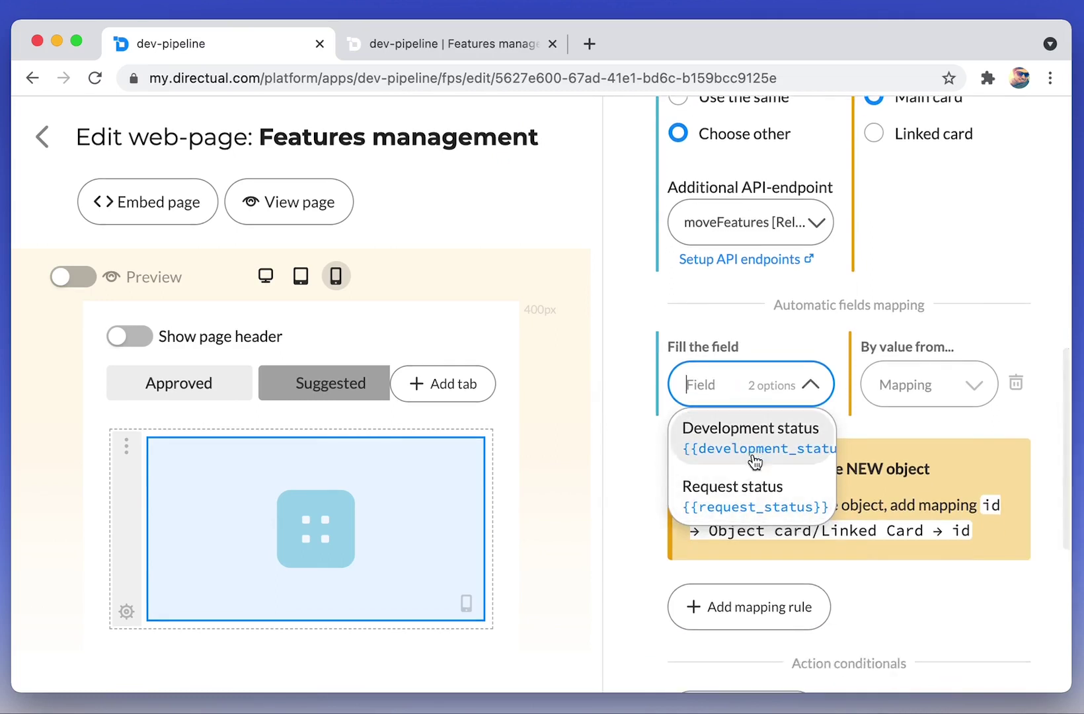
pyautogui.click(712, 301)
pyautogui.scroll(6, 730, 332)
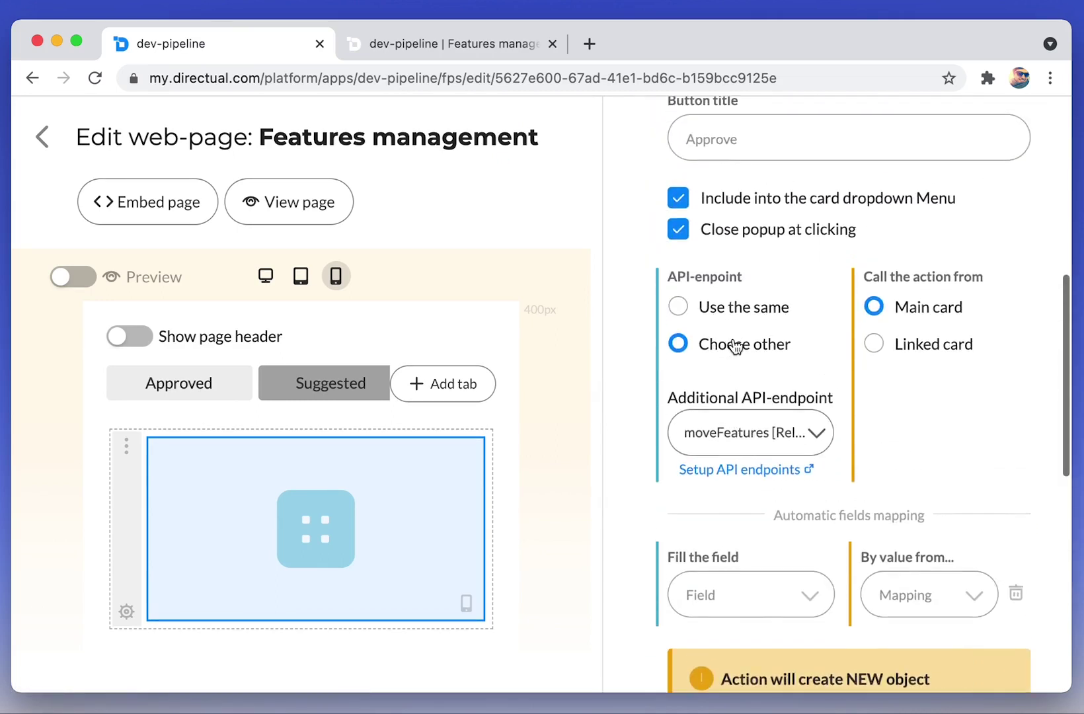
# Reopen the moveFeatures API-endpoint, add id to its fields for writing, and save and exit.
pyautogui.click(40, 139)
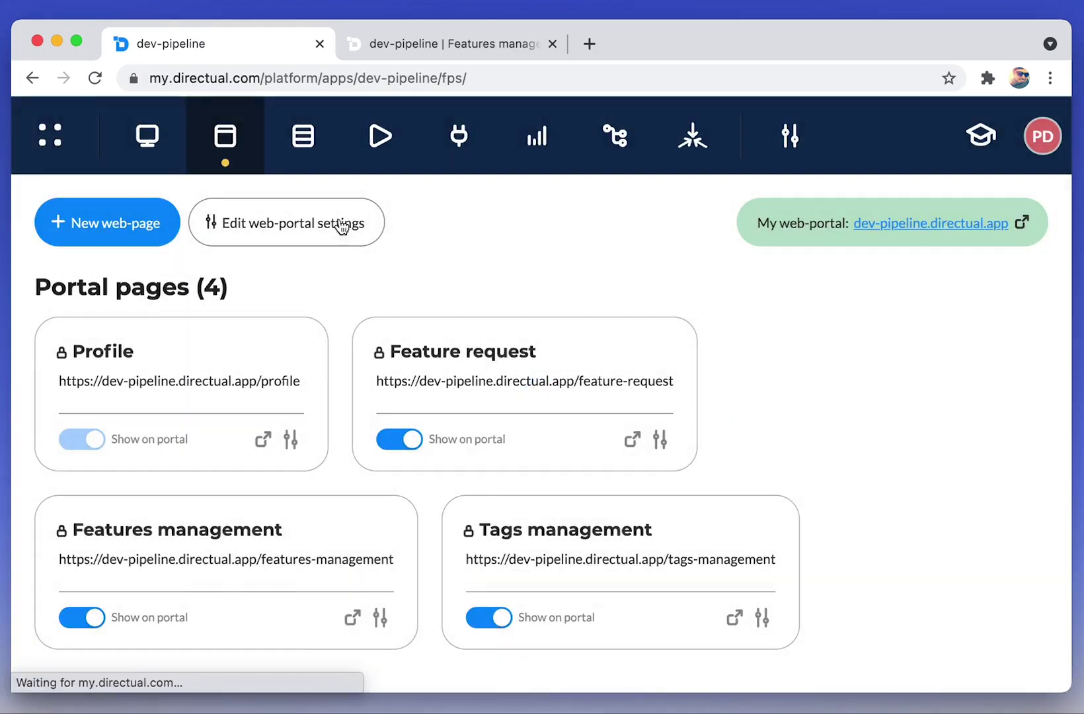
pyautogui.click(457, 155)
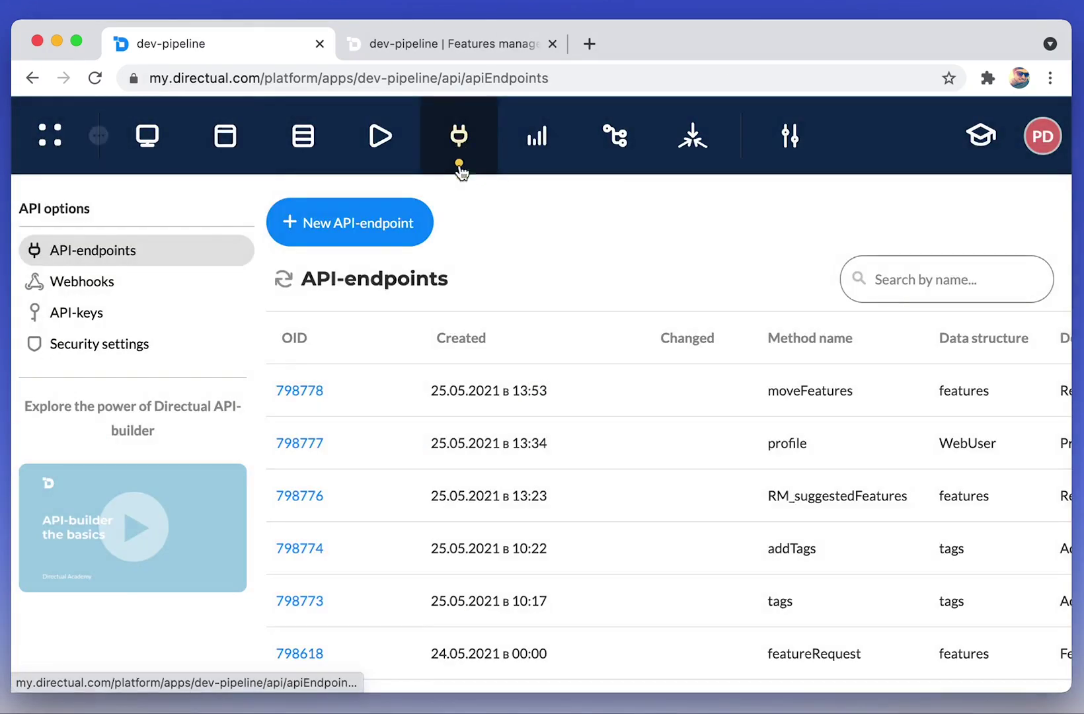
pyautogui.click(311, 400)
pyautogui.scroll(-4, 284, 405)
pyautogui.click(188, 543)
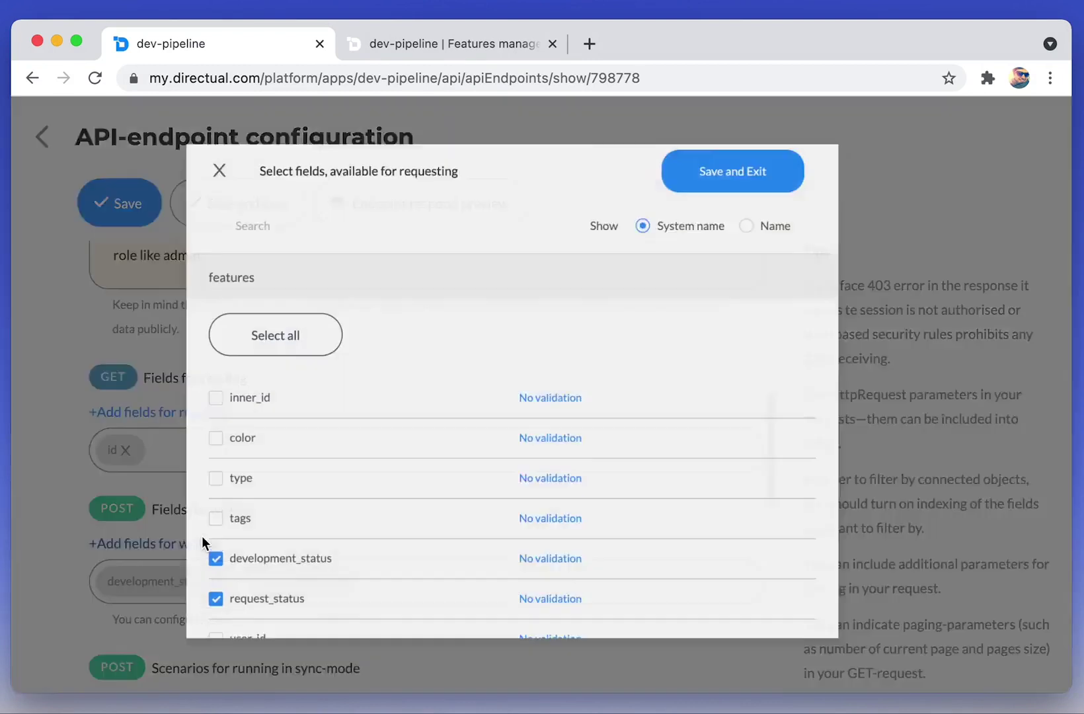
pyautogui.scroll(-5, 263, 472)
pyautogui.click(223, 477)
pyautogui.click(782, 150)
pyautogui.click(264, 223)
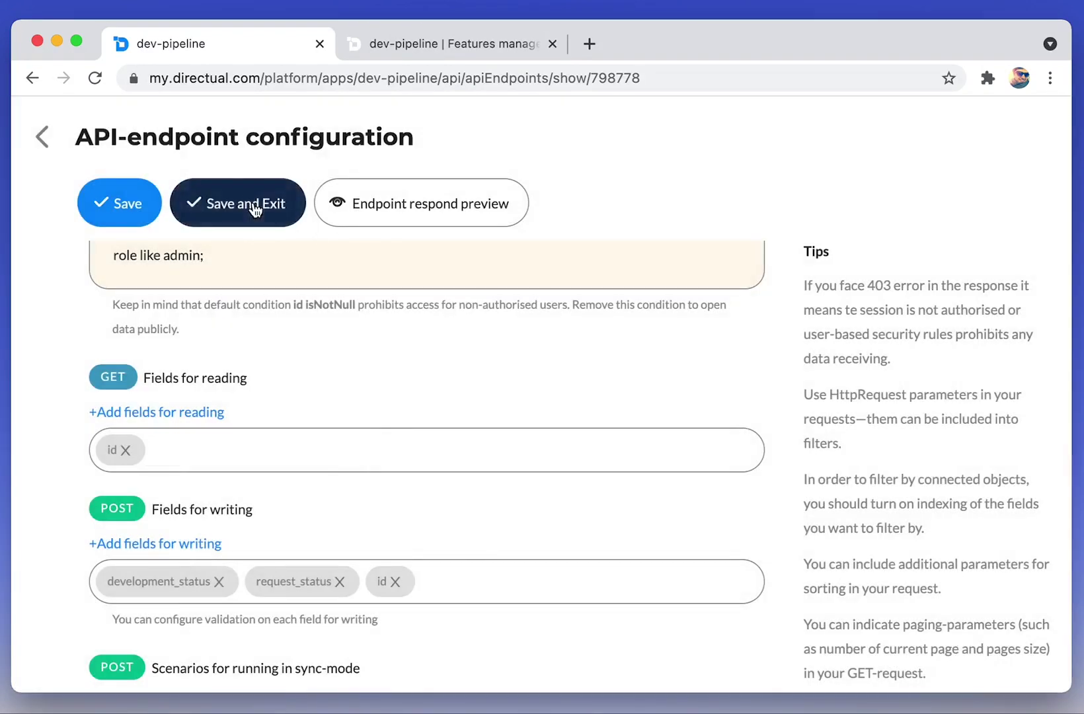
# Open the Features management page in mobile layout and expand the Approve action of the Suggested tab's cards view.
pyautogui.click(225, 138)
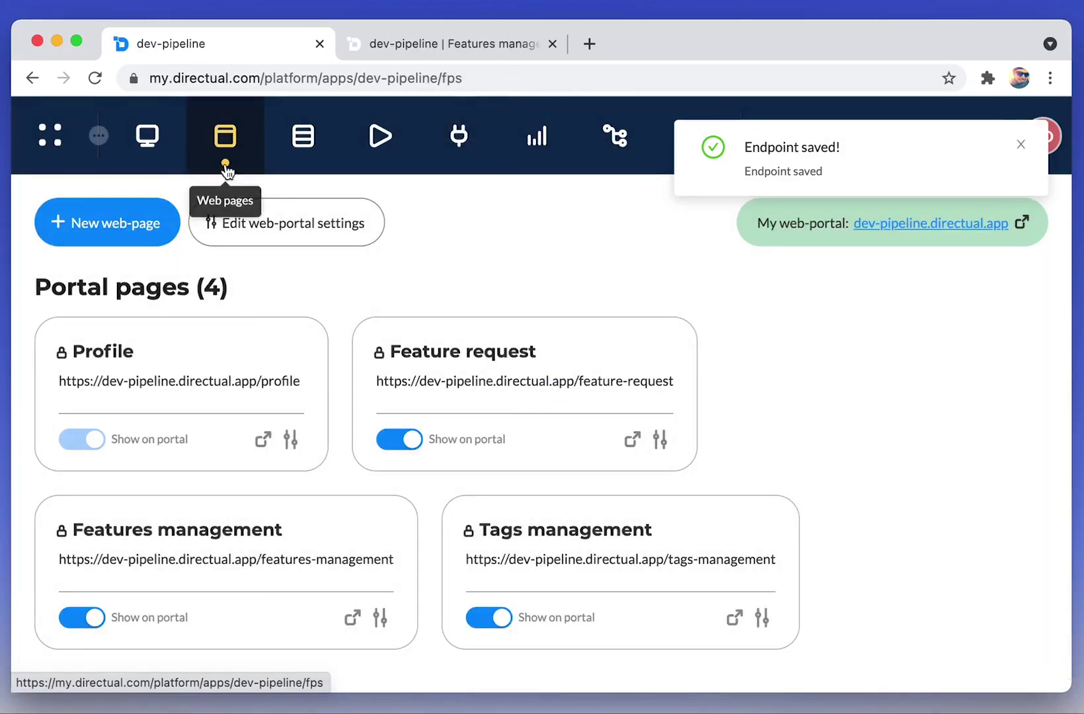
pyautogui.click(242, 570)
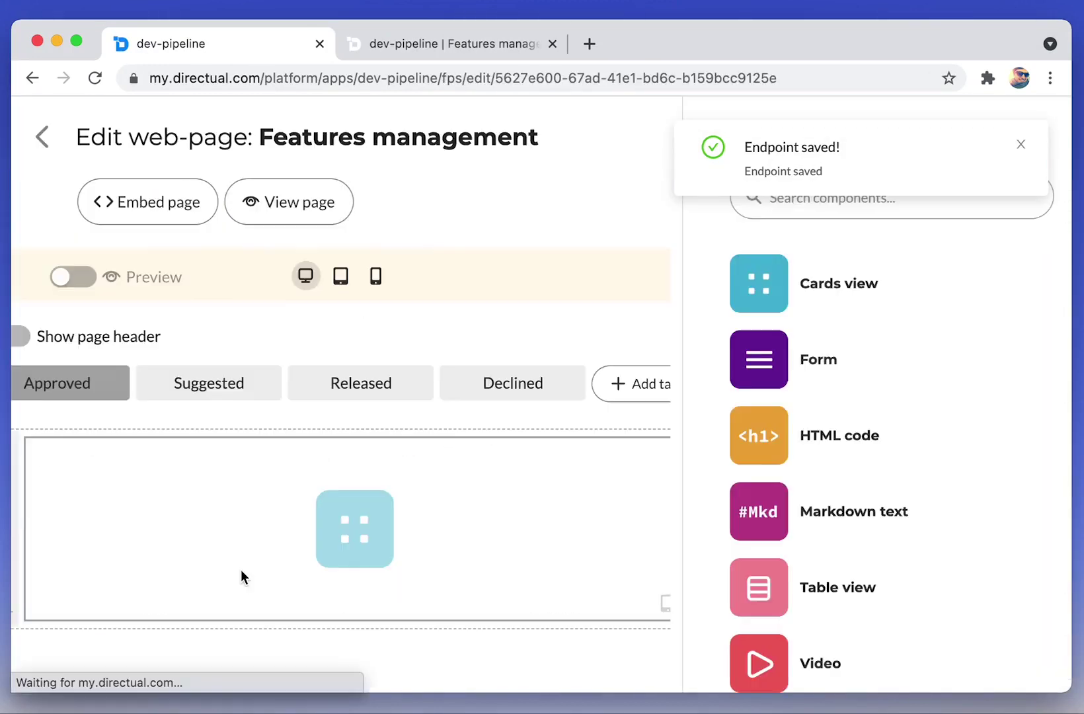
pyautogui.click(223, 386)
pyautogui.click(375, 276)
pyautogui.click(353, 493)
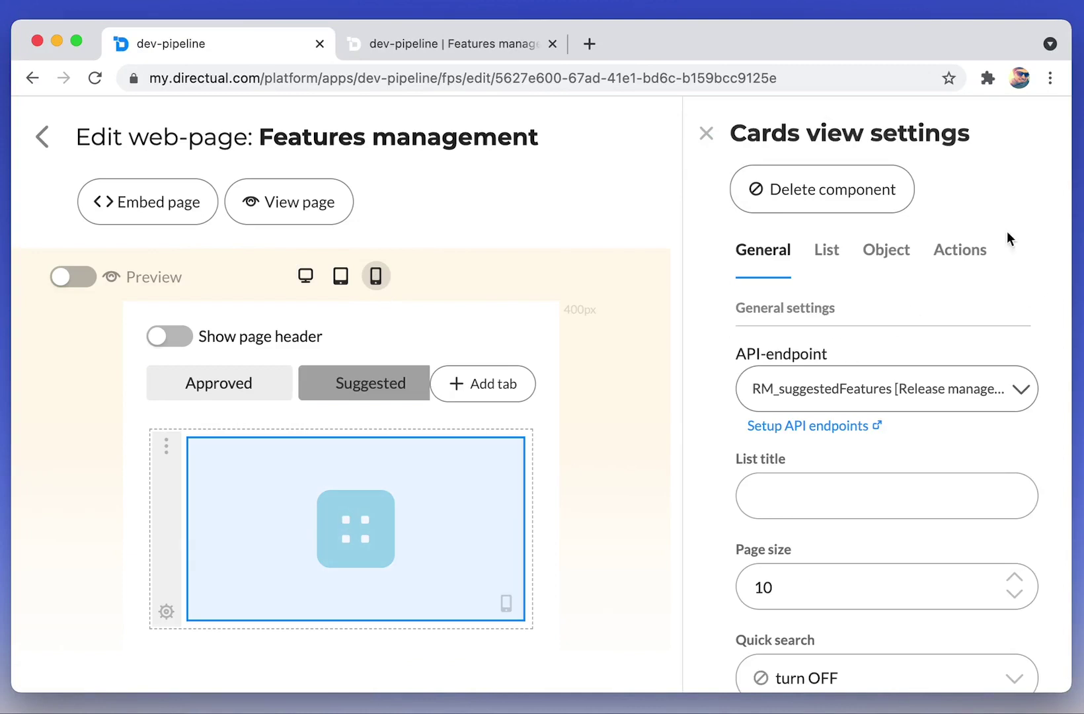
pyautogui.click(975, 254)
pyautogui.click(755, 361)
pyautogui.scroll(-10, 785, 355)
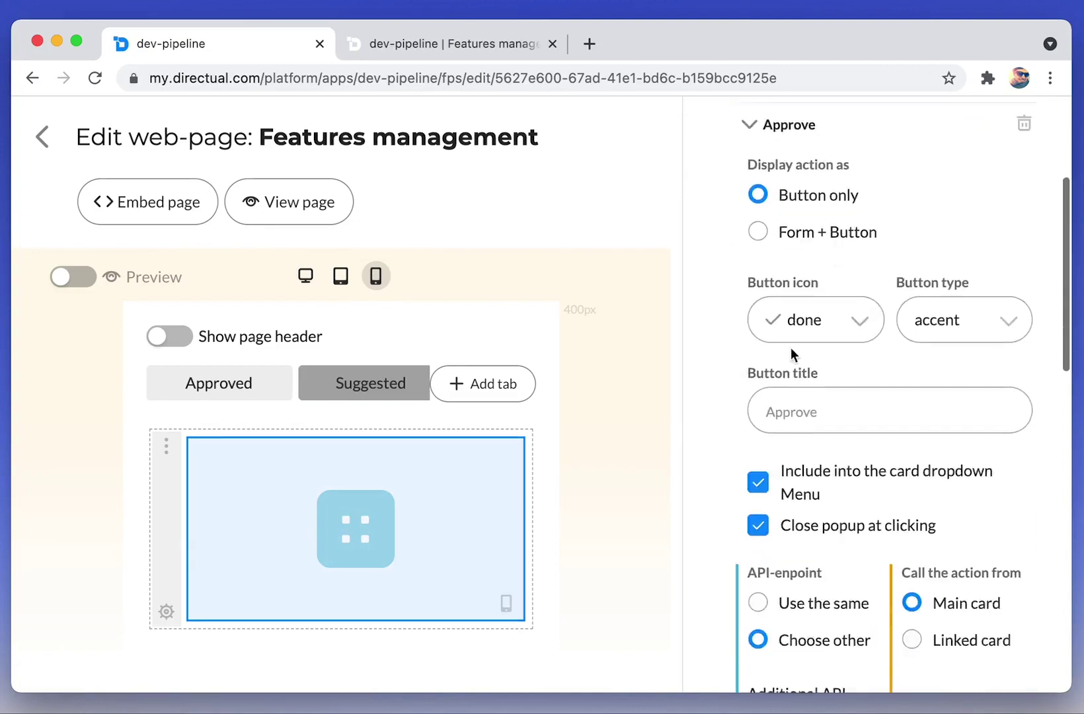
# Map the Approve action's id field to the object card's id, widening the settings area for the mapping values.
pyautogui.click(811, 367)
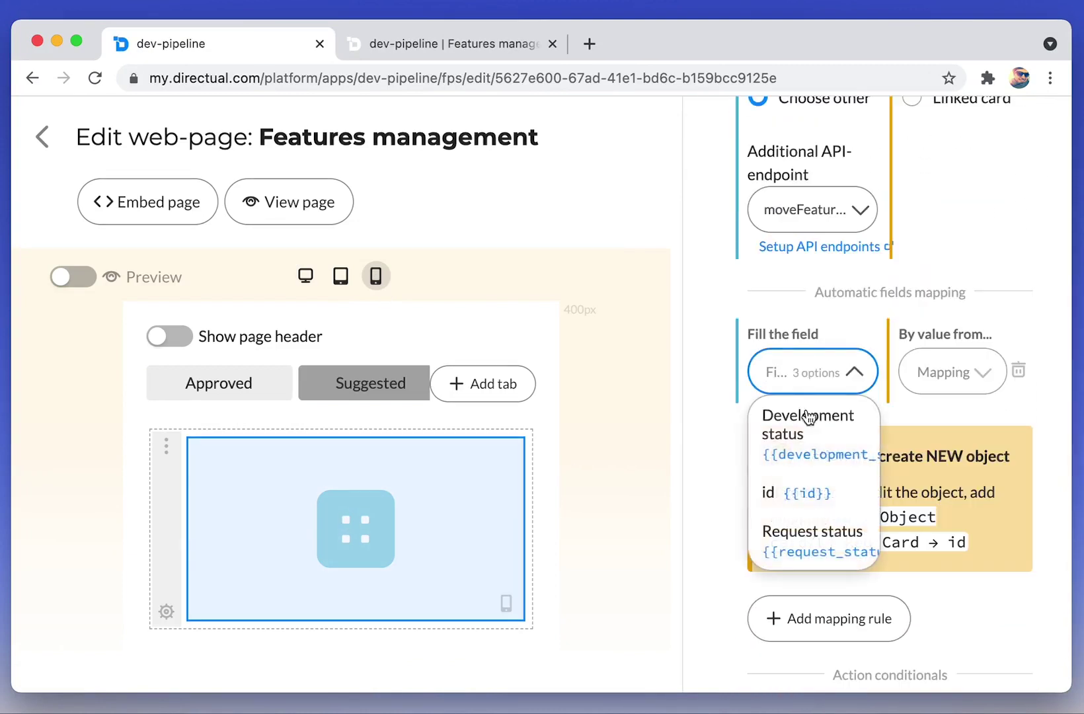
pyautogui.click(789, 495)
pyautogui.click(955, 373)
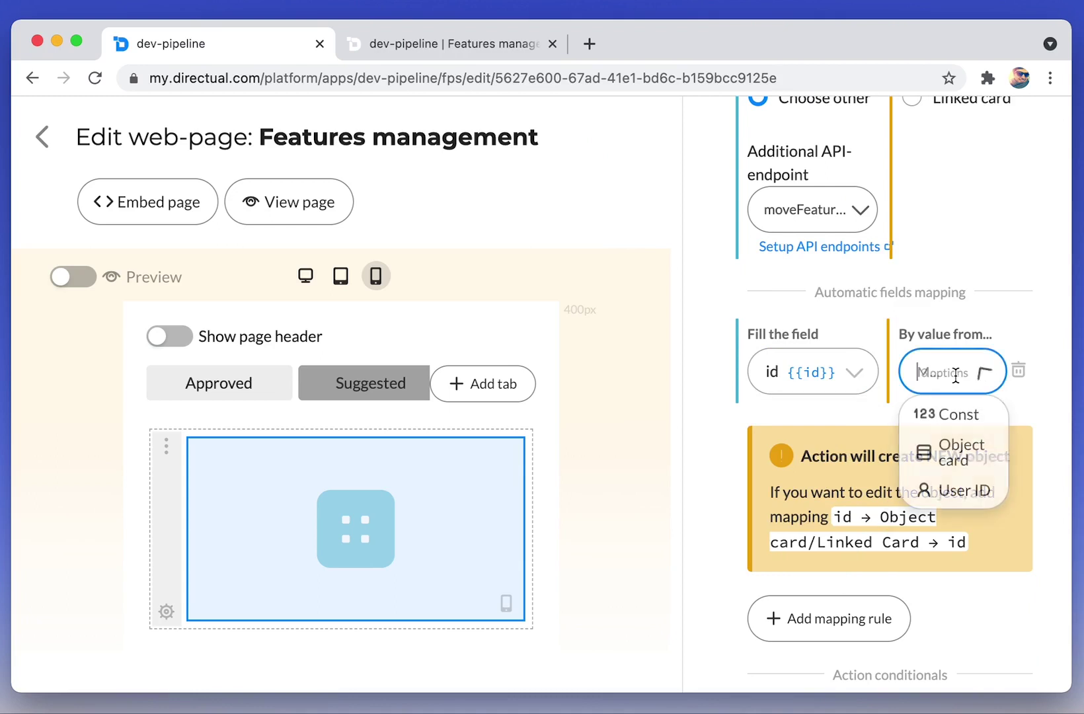
pyautogui.click(952, 452)
pyautogui.moveTo(671, 424); pyautogui.dragTo(537, 422)
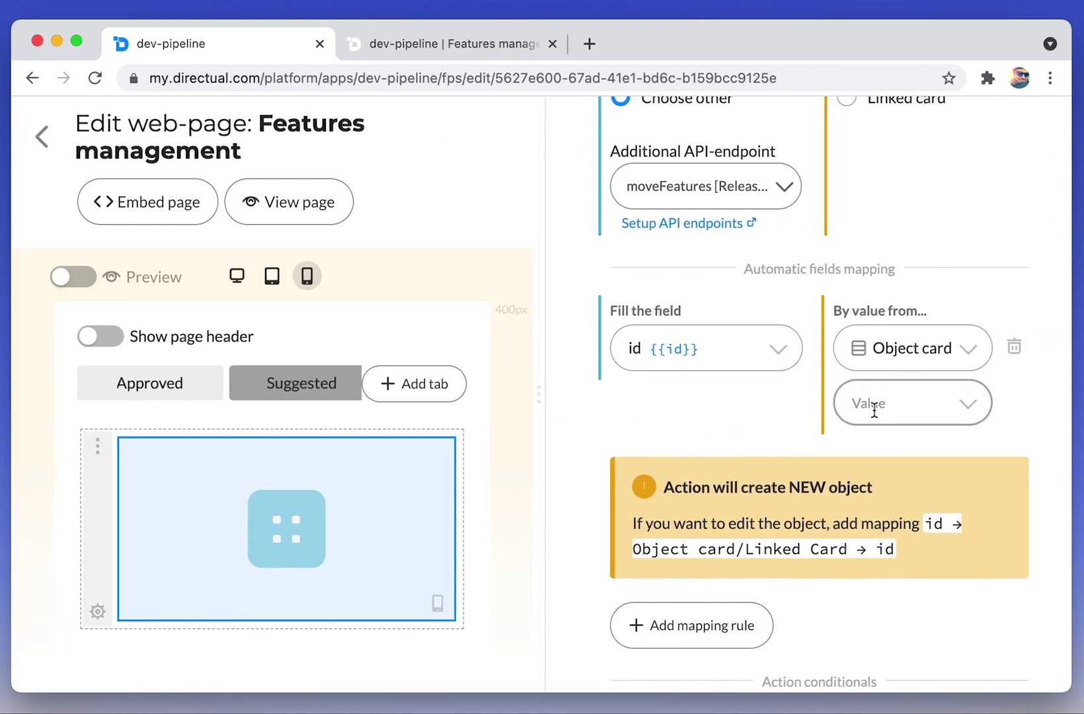
pyautogui.click(912, 404)
pyautogui.write('id')
pyautogui.press('Return')
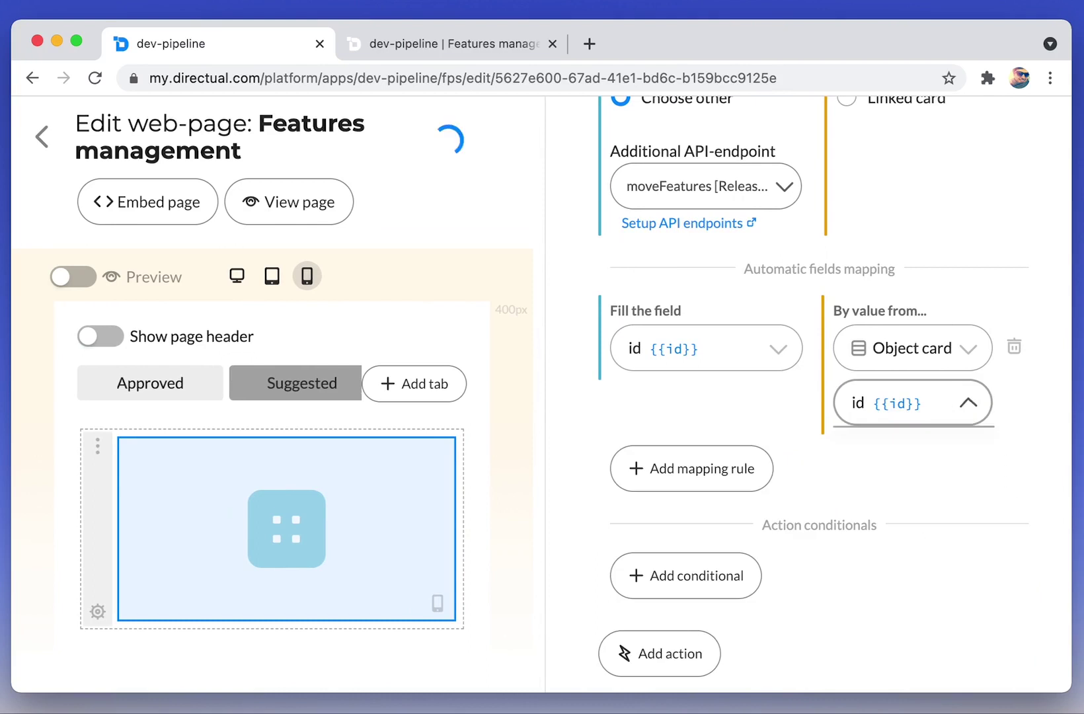
# Add a mapping rule to the Approve action that fills Request status with the constant approved.
pyautogui.click(679, 471)
pyautogui.click(679, 473)
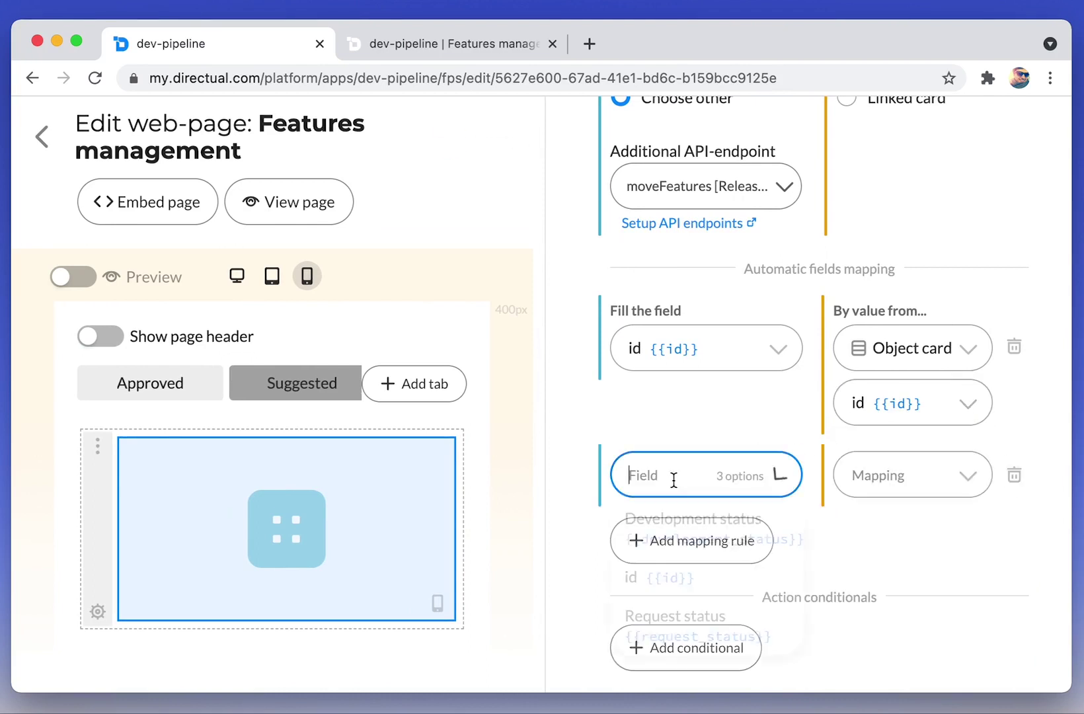
pyautogui.write('sta')
pyautogui.press('Down')
pyautogui.press('Down')
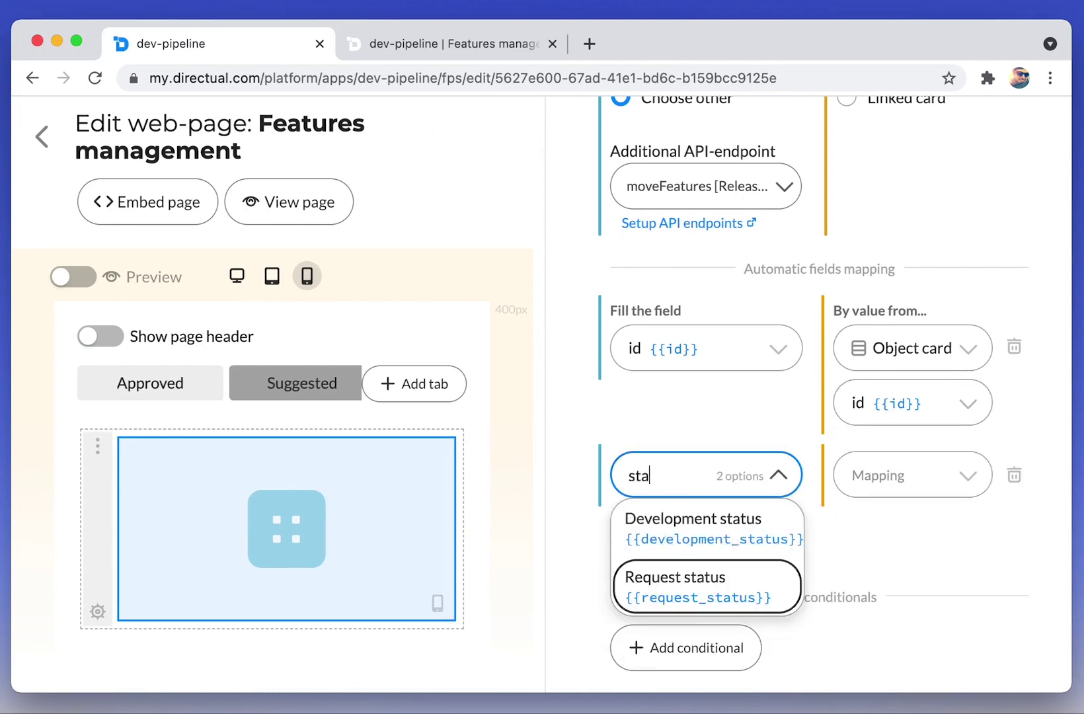
pyautogui.press('Return')
pyautogui.click(892, 469)
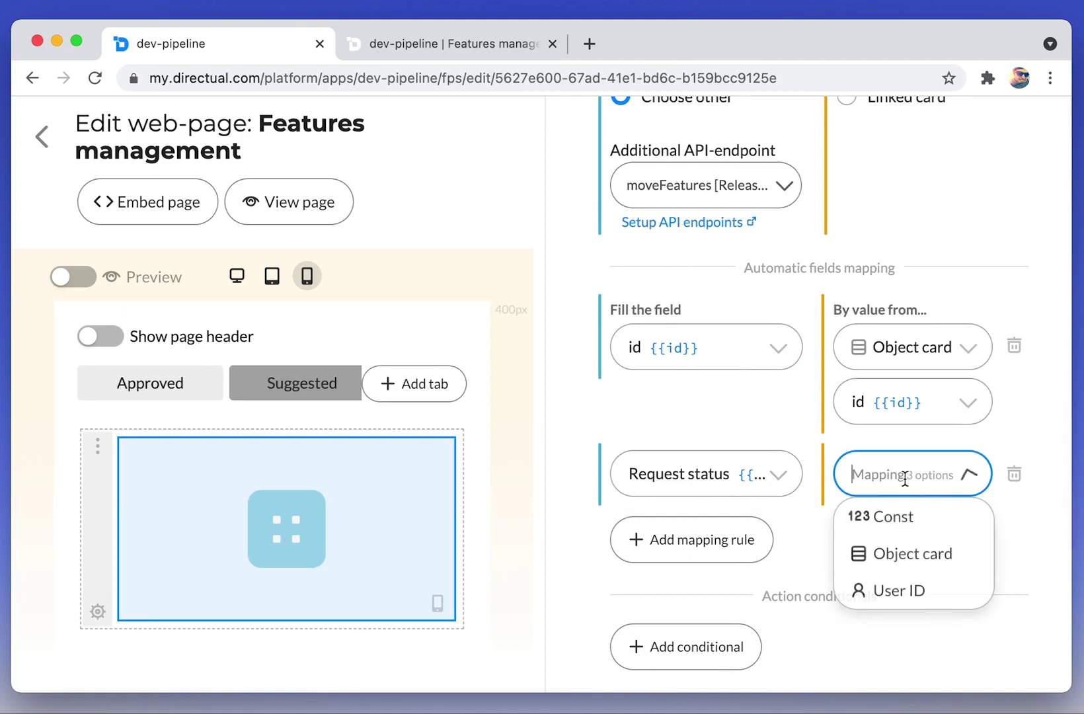
pyautogui.click(911, 519)
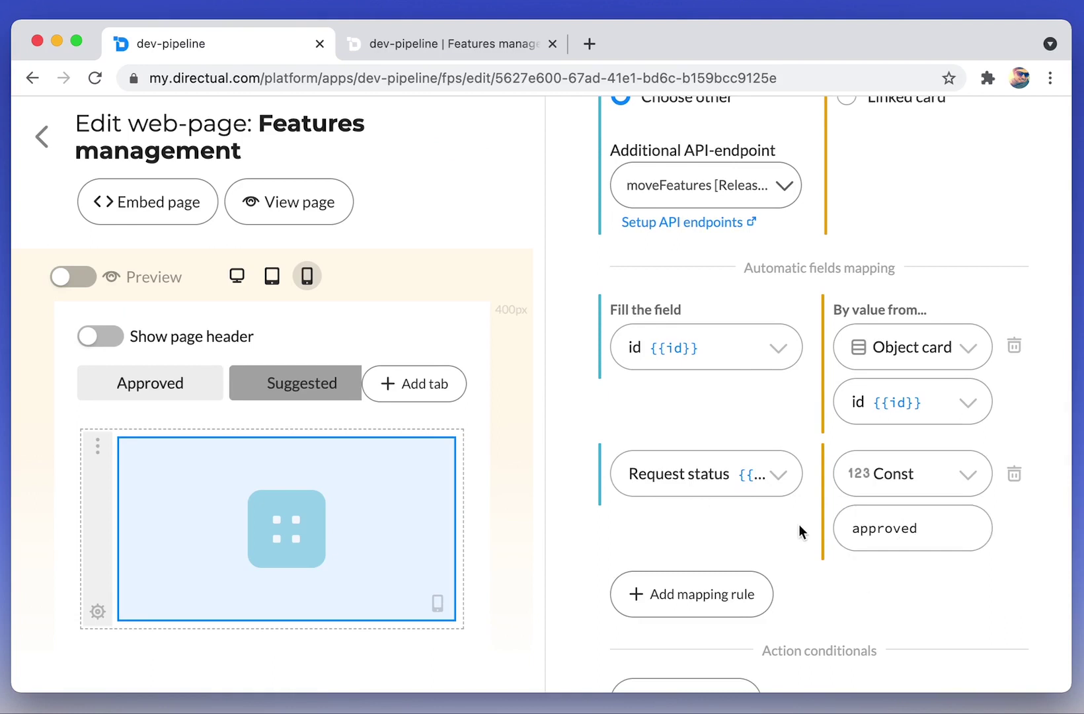
# Collapse the Approve action, add a second action named Decline, and expand its settings.
pyautogui.scroll(12, 761, 513)
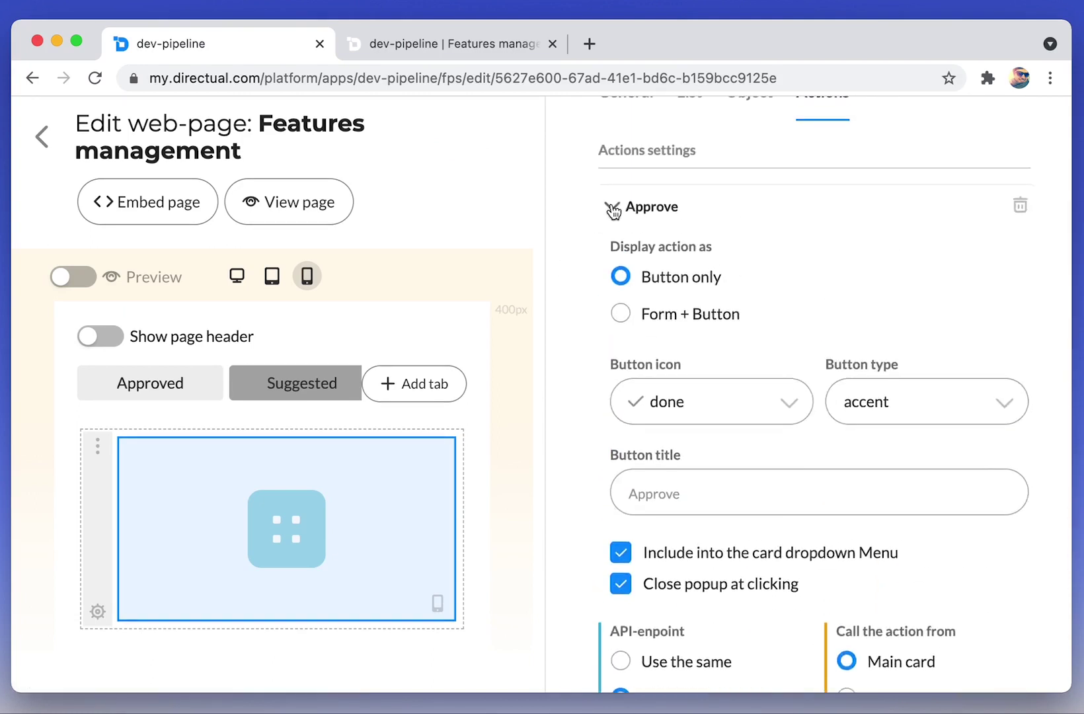
pyautogui.click(613, 210)
pyautogui.click(674, 400)
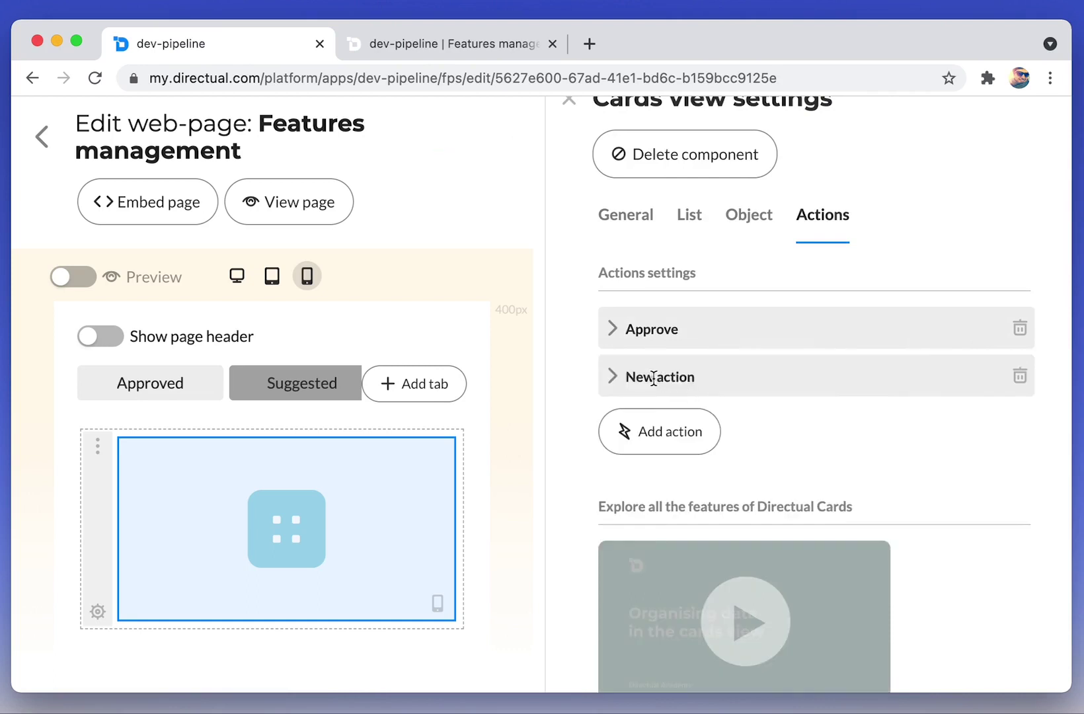
pyautogui.write('Decline')
pyautogui.press('Return')
pyautogui.click(614, 374)
# Add a mapping rule to the Approve action that fills Development status with the constant planned.
pyautogui.click(615, 336)
pyautogui.scroll(-15, 761, 420)
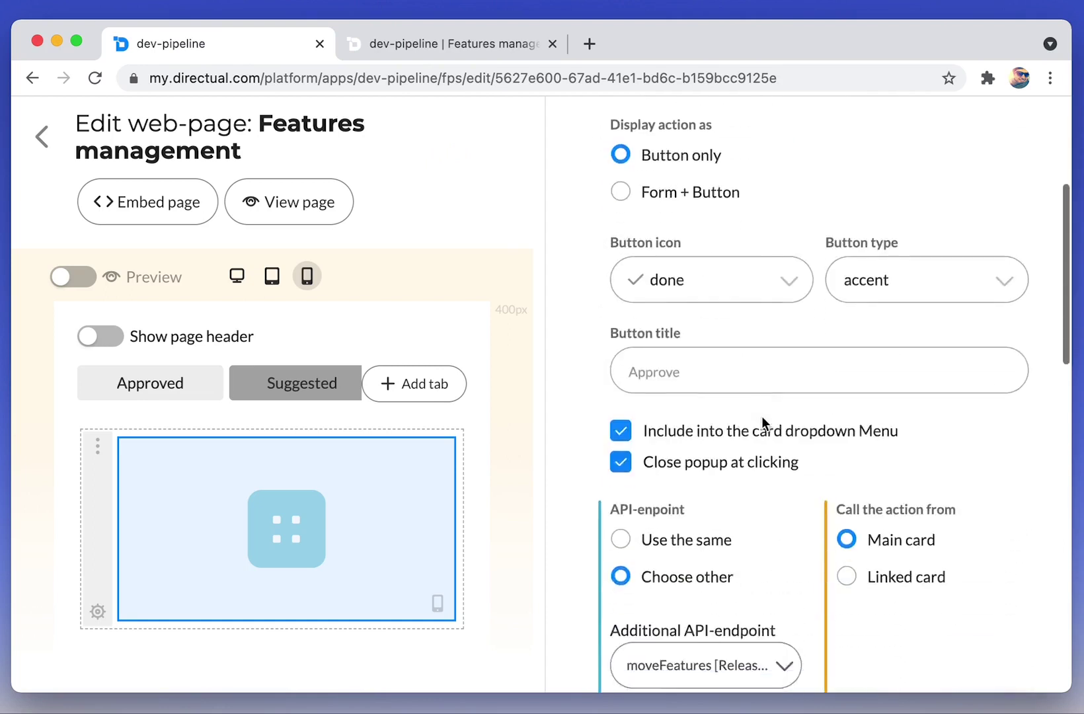
pyautogui.scroll(-3, 762, 415)
pyautogui.scroll(5, 762, 416)
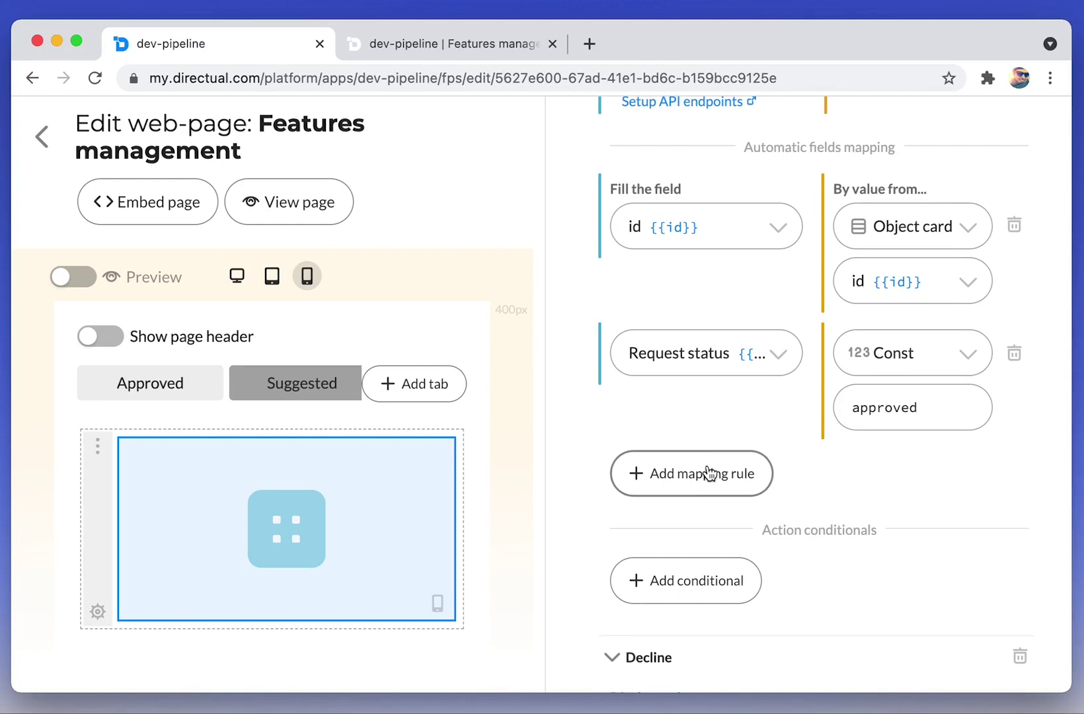
pyautogui.click(708, 473)
pyautogui.click(700, 472)
pyautogui.write('dev')
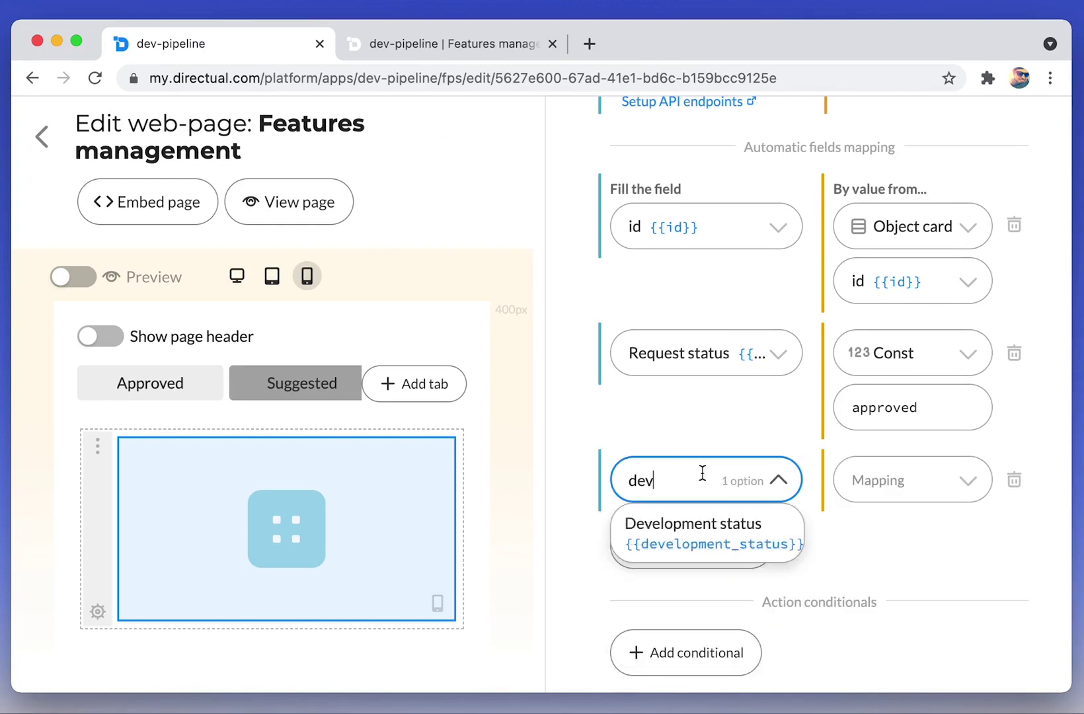
pyautogui.click(727, 529)
pyautogui.click(895, 481)
pyautogui.click(895, 538)
pyautogui.click(893, 535)
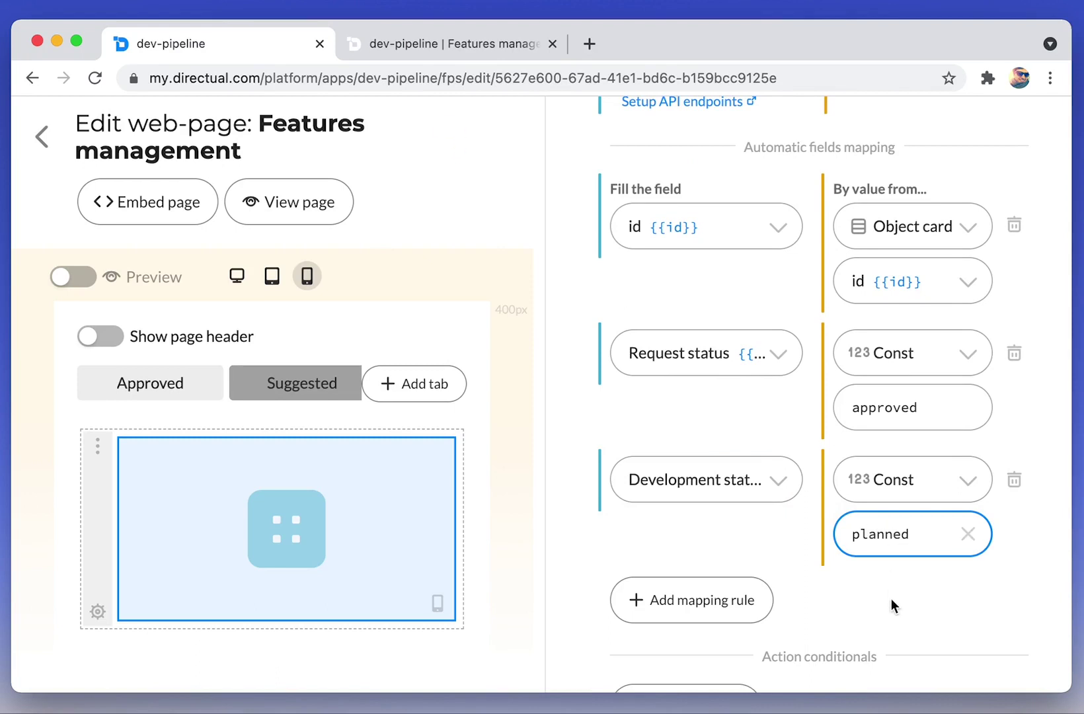
# Collapse the Approve action and display the Decline action as Form + Button.
pyautogui.scroll(-7, 604, 374)
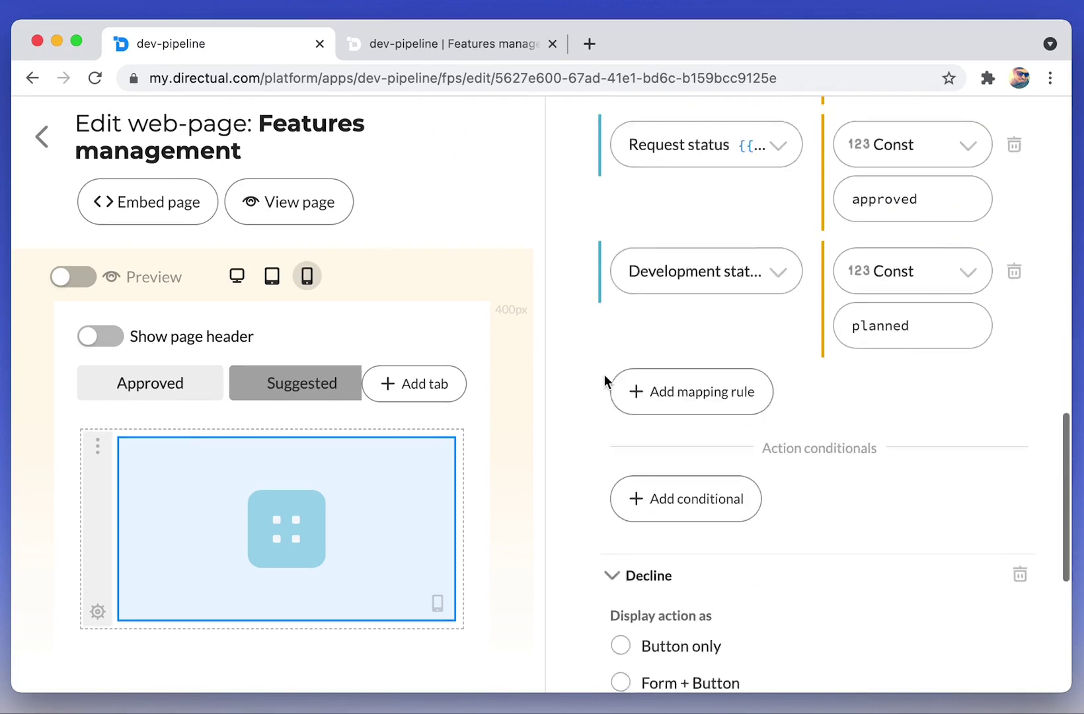
pyautogui.scroll(20, 604, 374)
pyautogui.scroll(2, 605, 375)
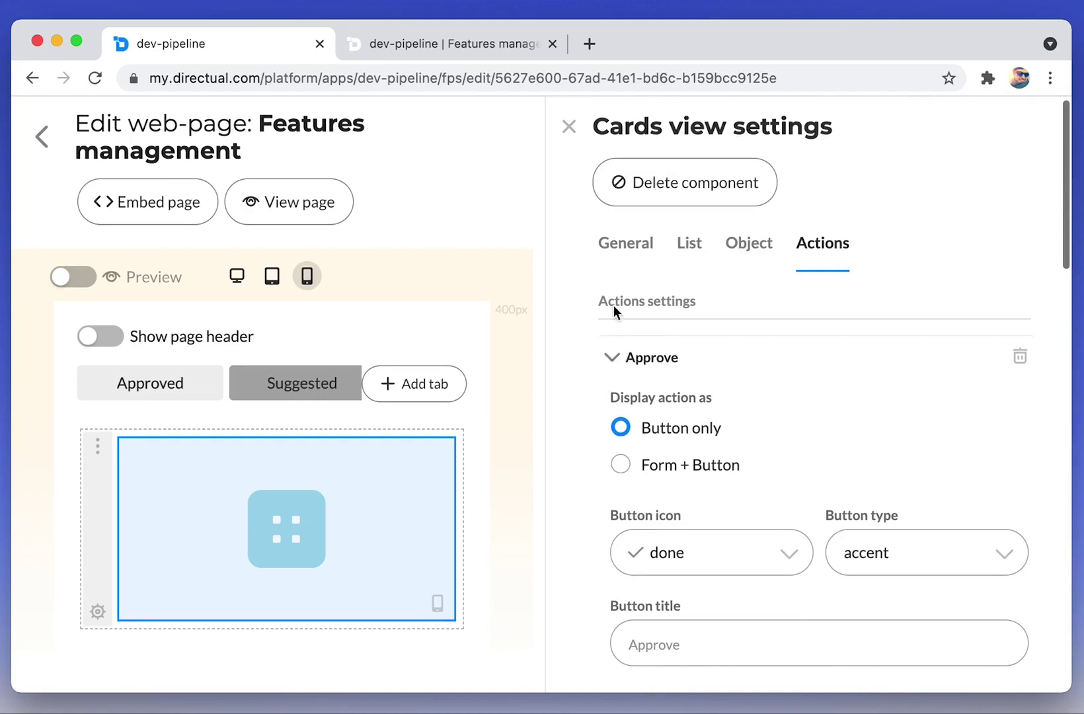
pyautogui.click(612, 364)
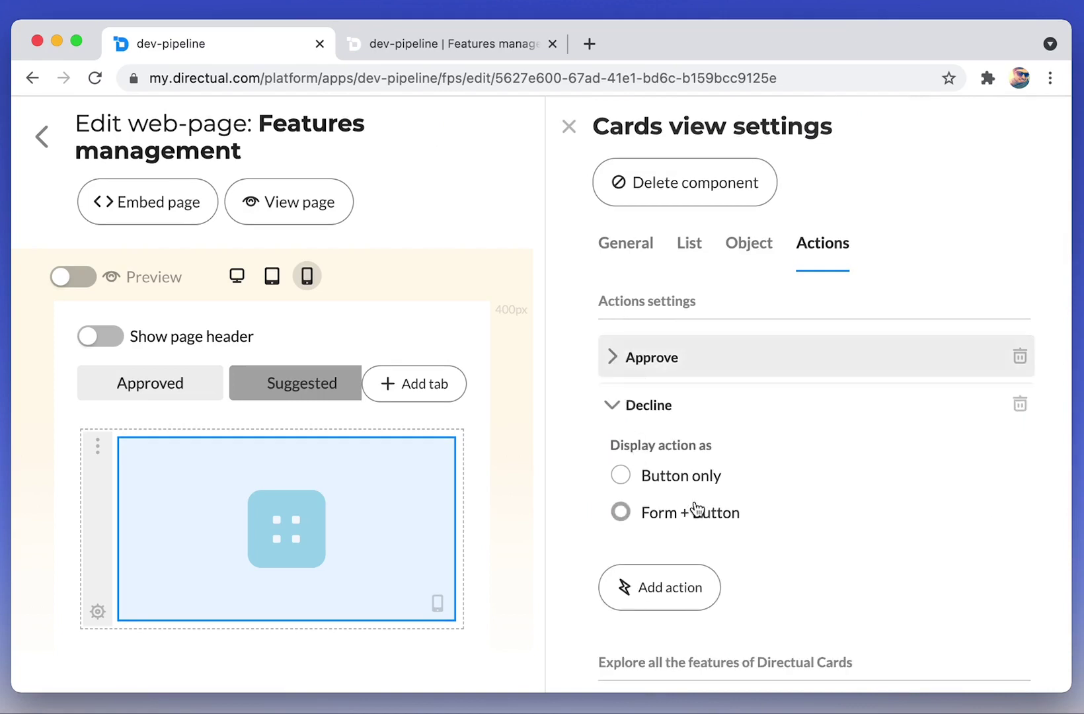
pyautogui.click(680, 523)
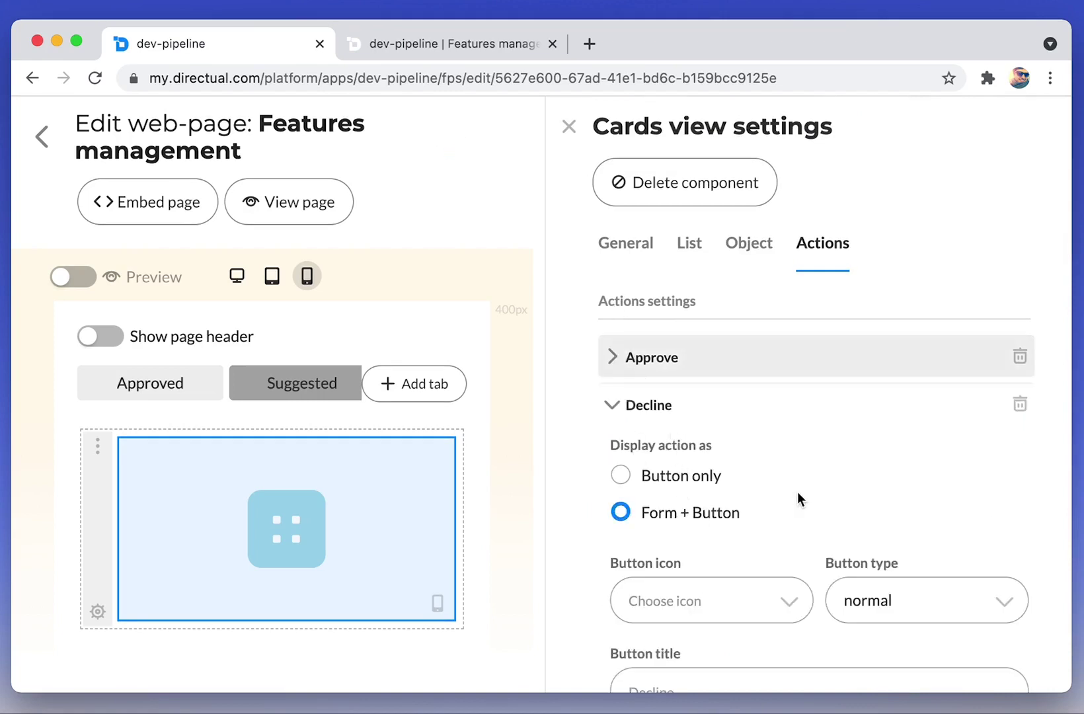
# Give the Decline button the ban icon and the danger button type.
pyautogui.scroll(-3, 798, 493)
pyautogui.click(737, 419)
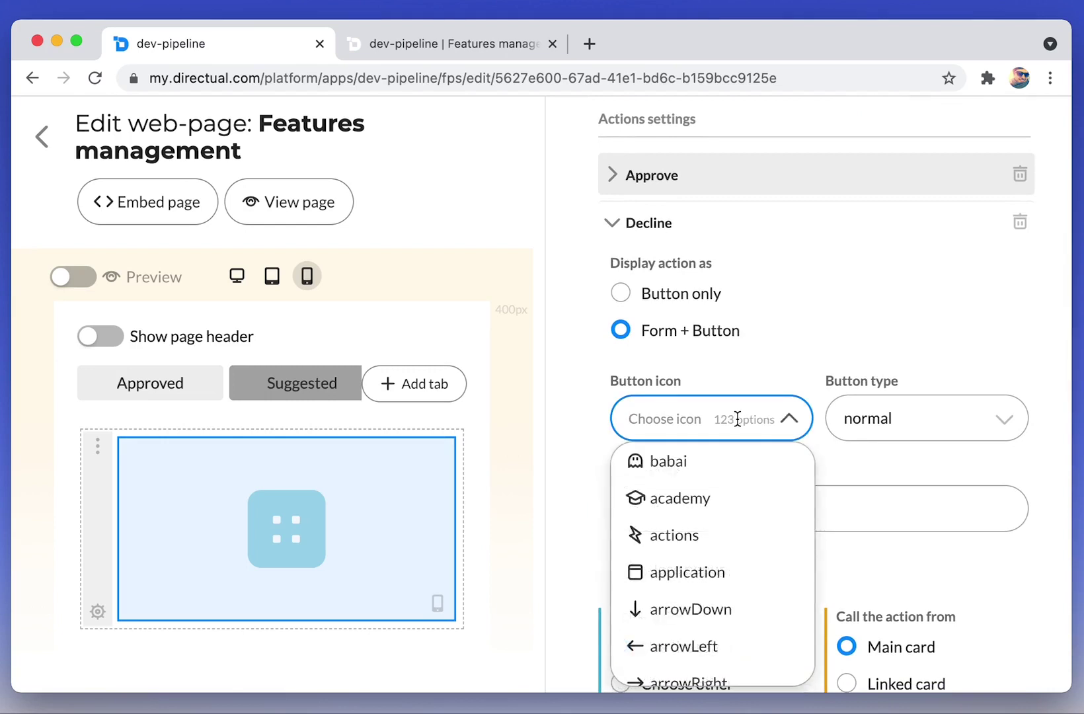
pyautogui.write('ban')
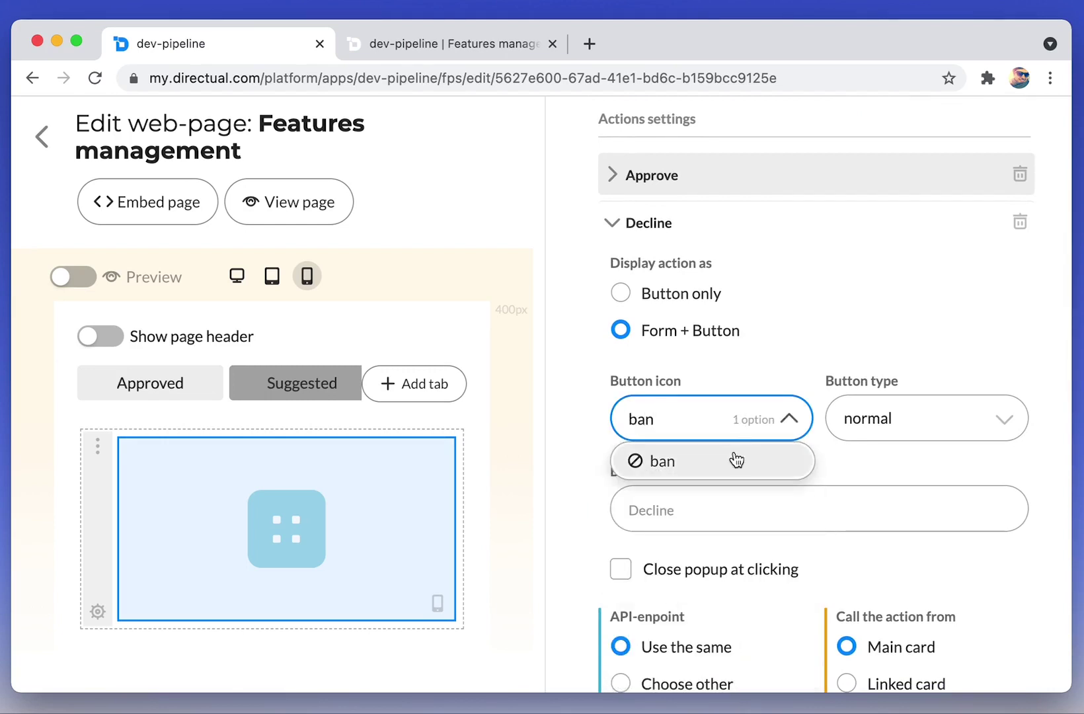
pyautogui.click(733, 457)
pyautogui.click(887, 422)
pyautogui.click(895, 546)
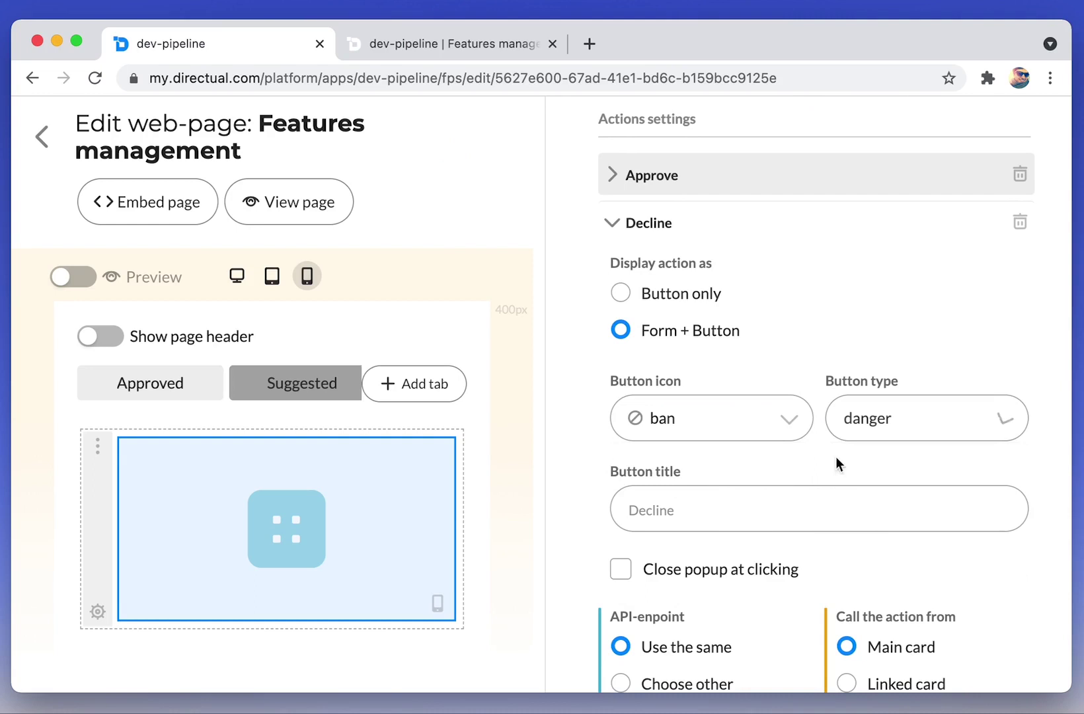
# Make the Decline action close the popup at clicking and use moveFeatures as its additional API-endpoint.
pyautogui.scroll(-2, 760, 486)
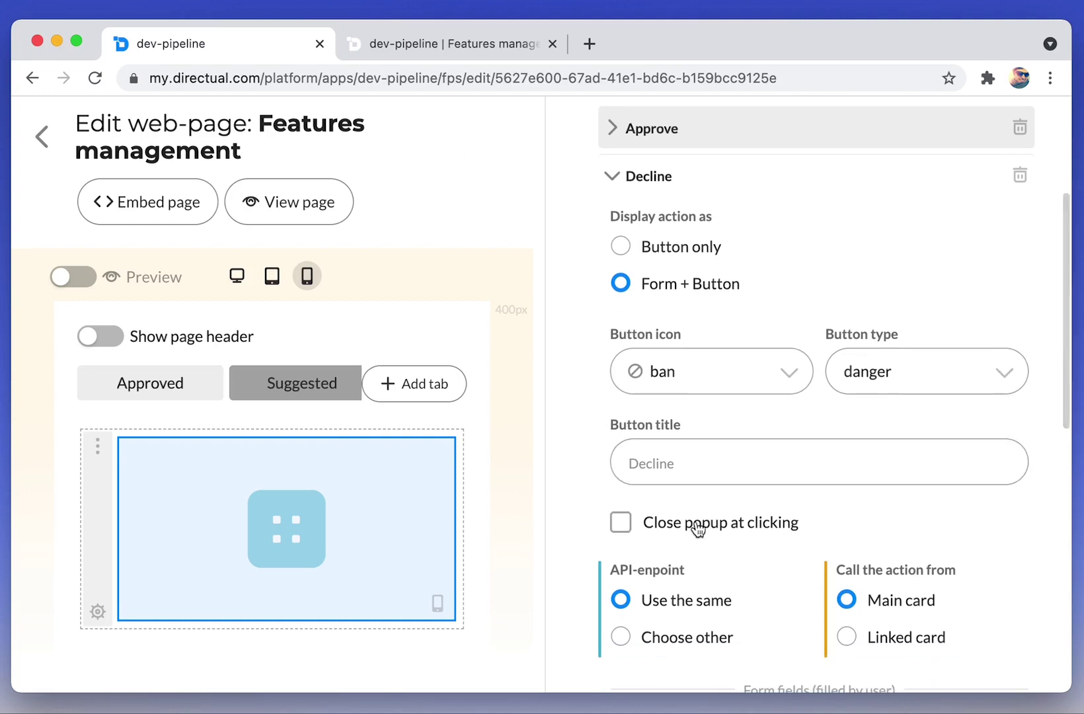
pyautogui.scroll(-5, 751, 480)
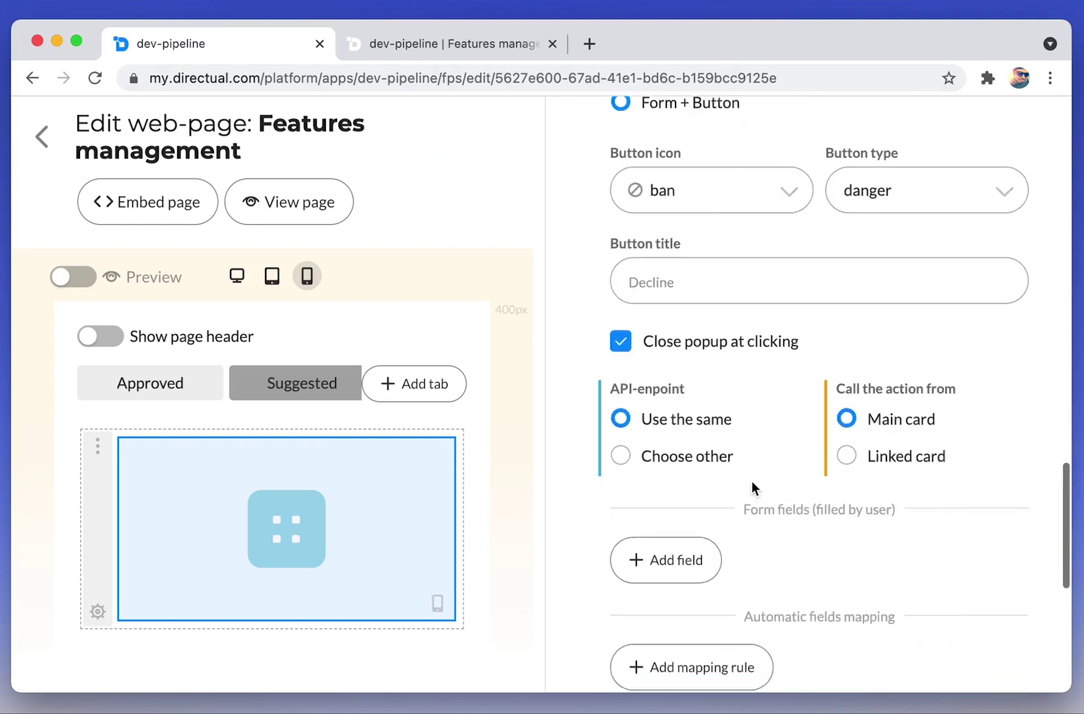
pyautogui.click(636, 349)
pyautogui.click(695, 439)
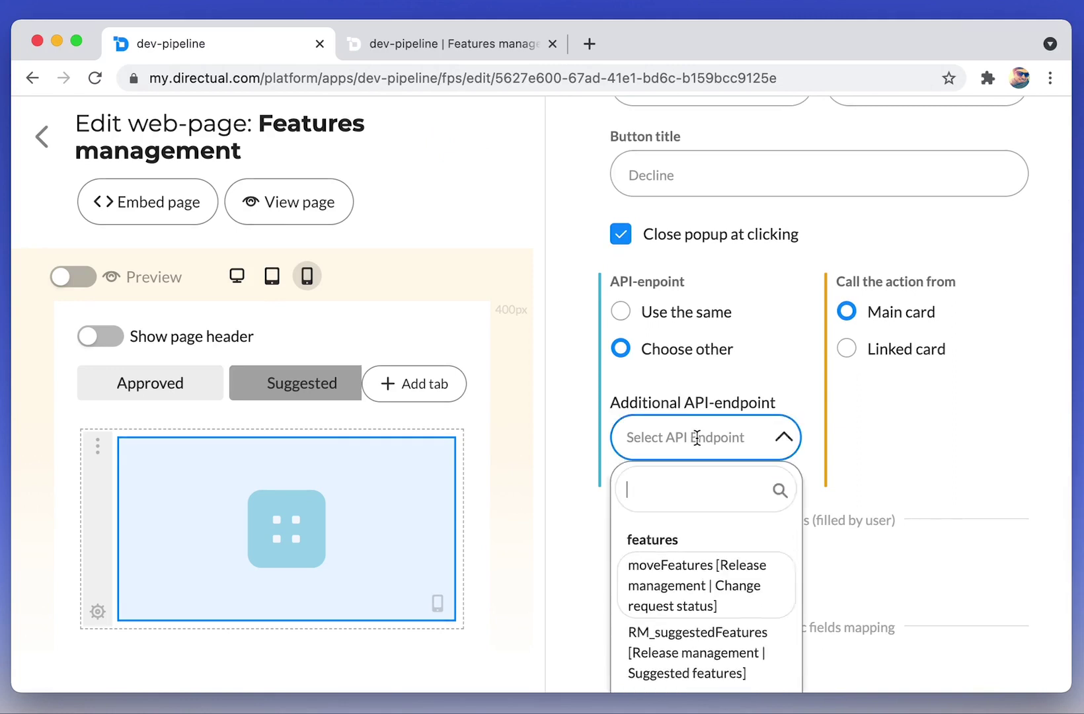
pyautogui.click(731, 583)
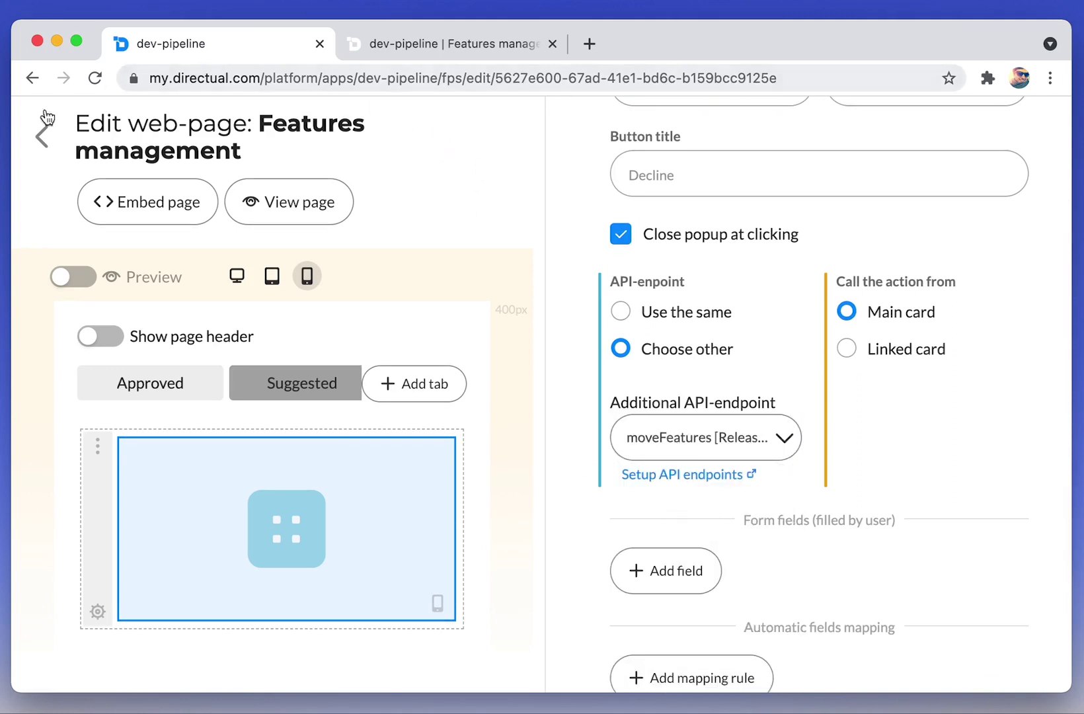
# Leave the page editor and open the field configuration of the Features data structure.
pyautogui.click(42, 137)
pyautogui.click(303, 135)
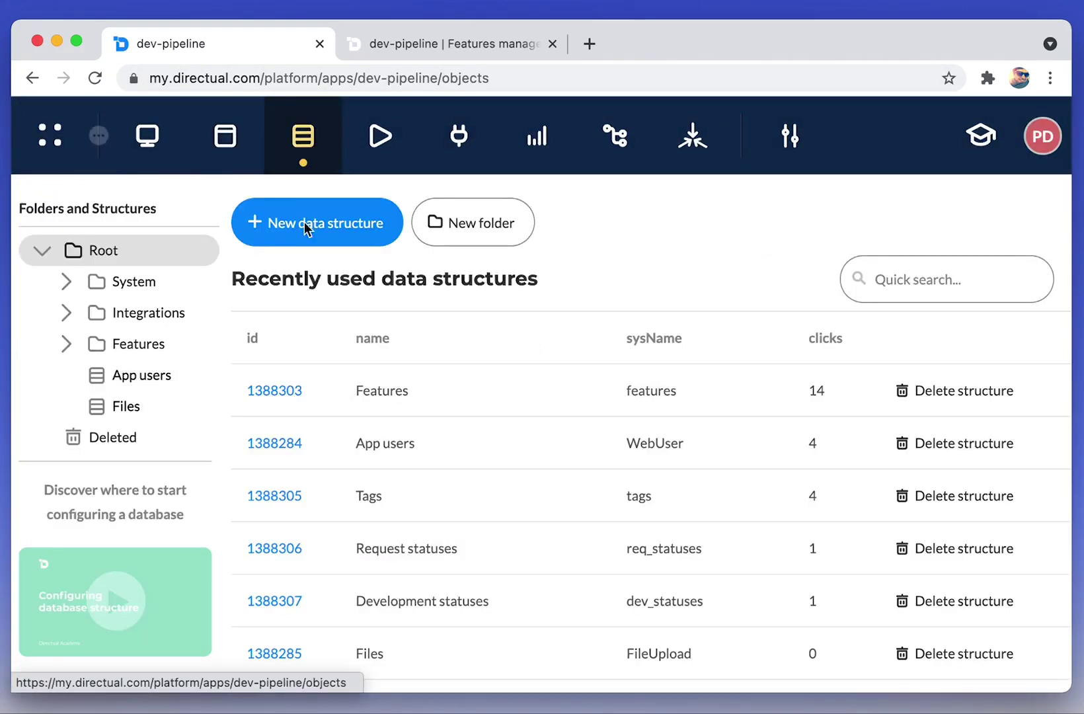
pyautogui.click(280, 383)
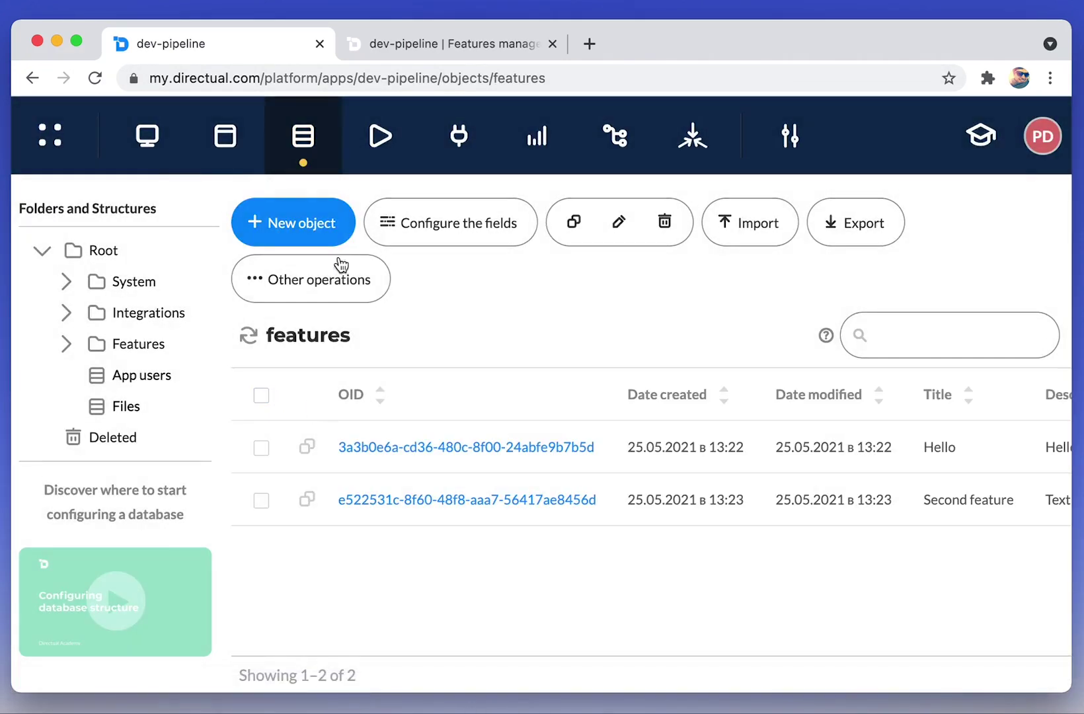
pyautogui.click(443, 223)
# Add a field decline_reason with the displayed name Decline reason below Inner ID, and save and exit.
pyautogui.scroll(-10, 322, 410)
pyautogui.scroll(3, 218, 423)
pyautogui.click(199, 440)
pyautogui.click(170, 411)
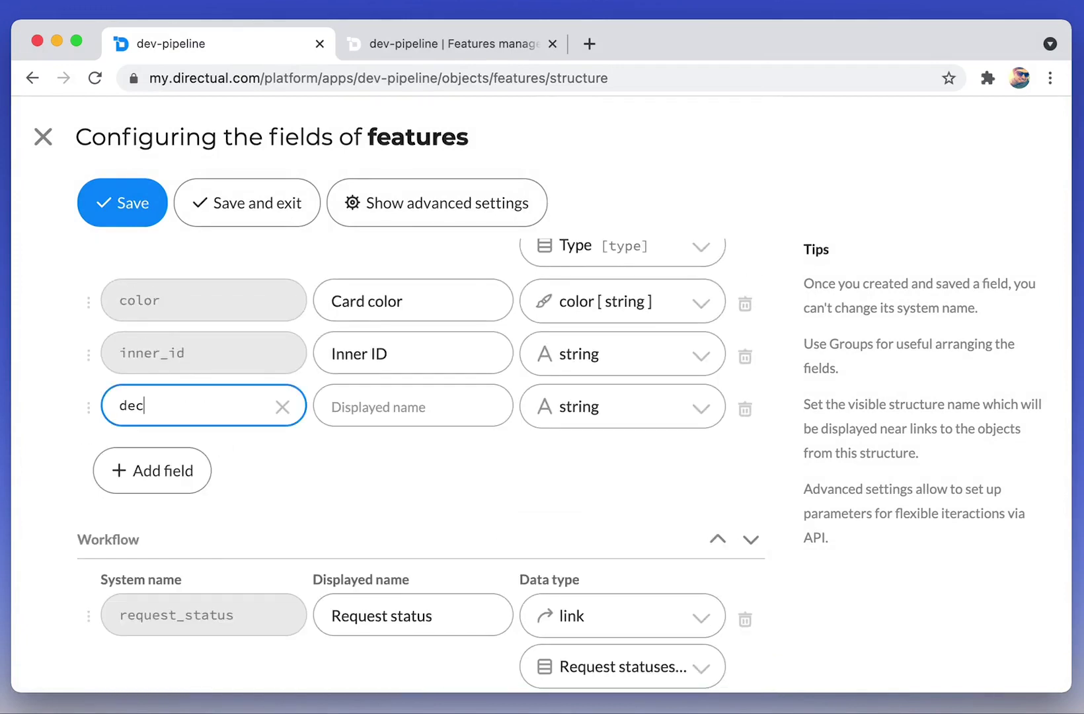
pyautogui.write('decline_reason')
pyautogui.press('Tab')
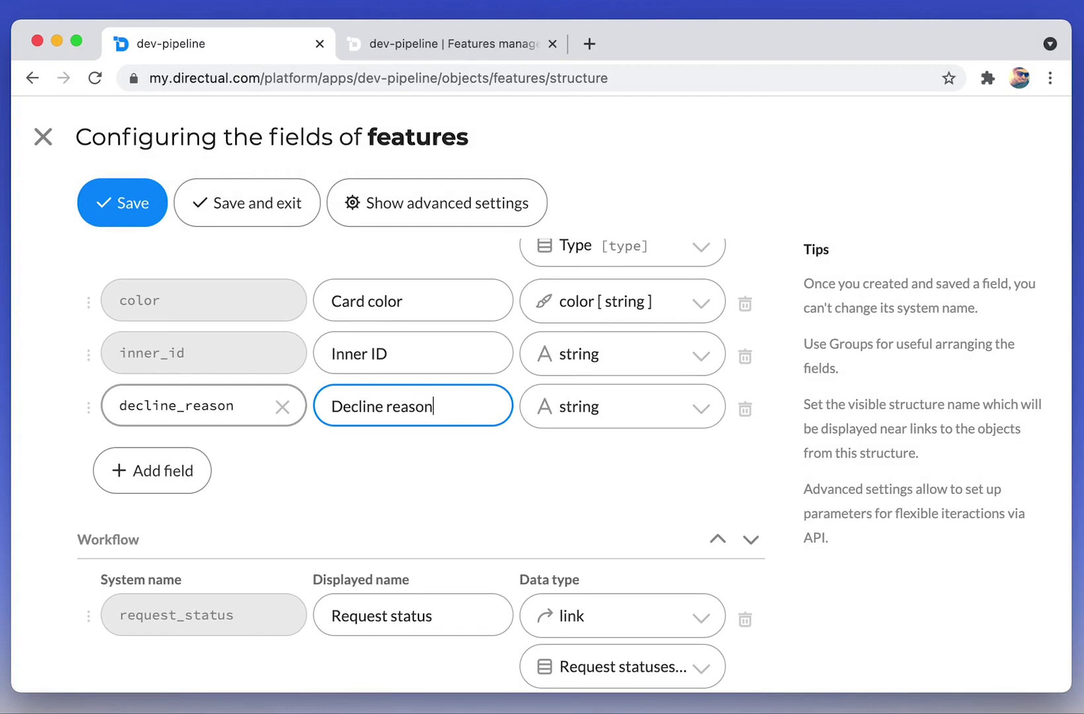
pyautogui.click(327, 458)
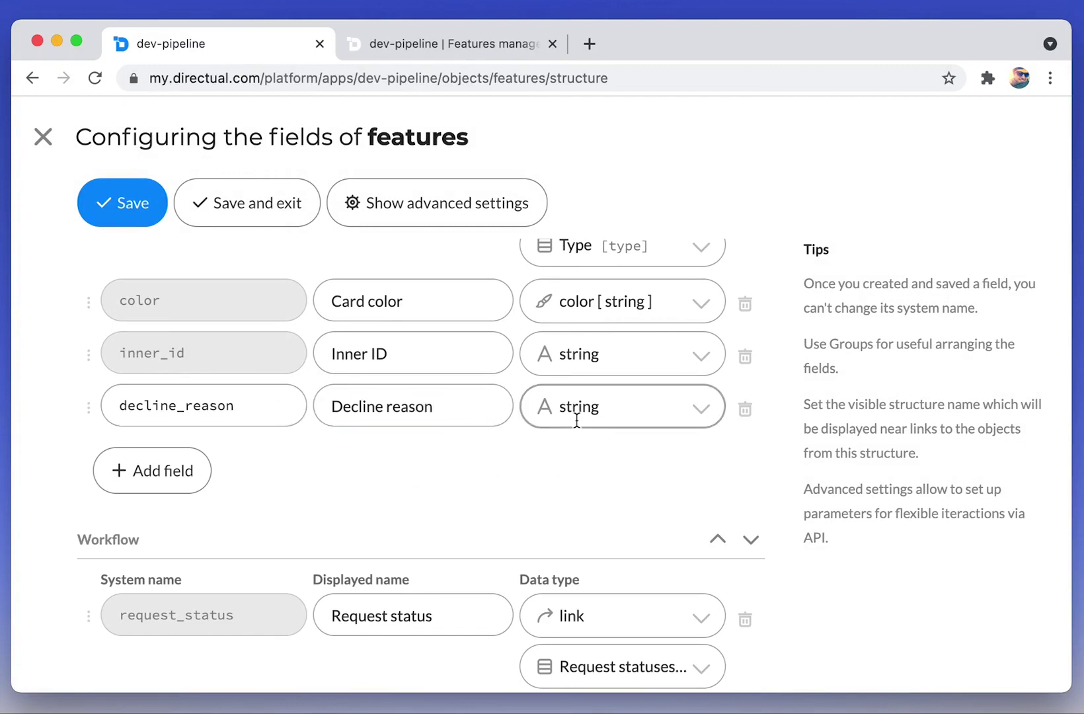
pyautogui.click(240, 200)
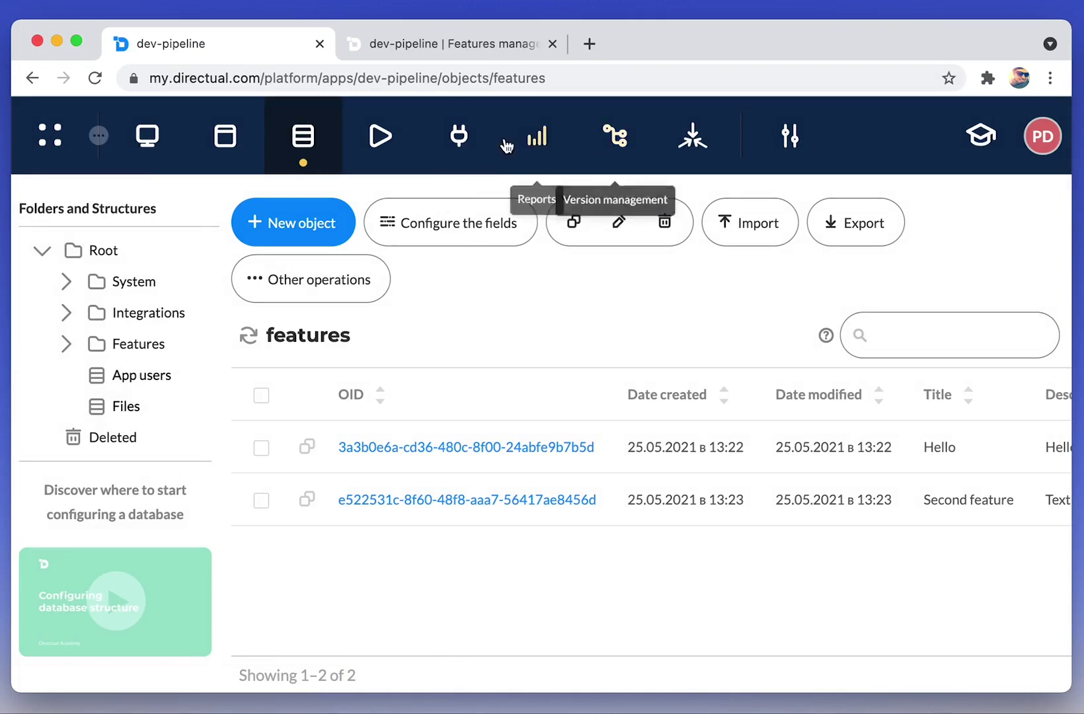
# Add decline_reason to the fields for reading of the RM_suggestedFeatures API-endpoint, and save and exit.
pyautogui.click(459, 138)
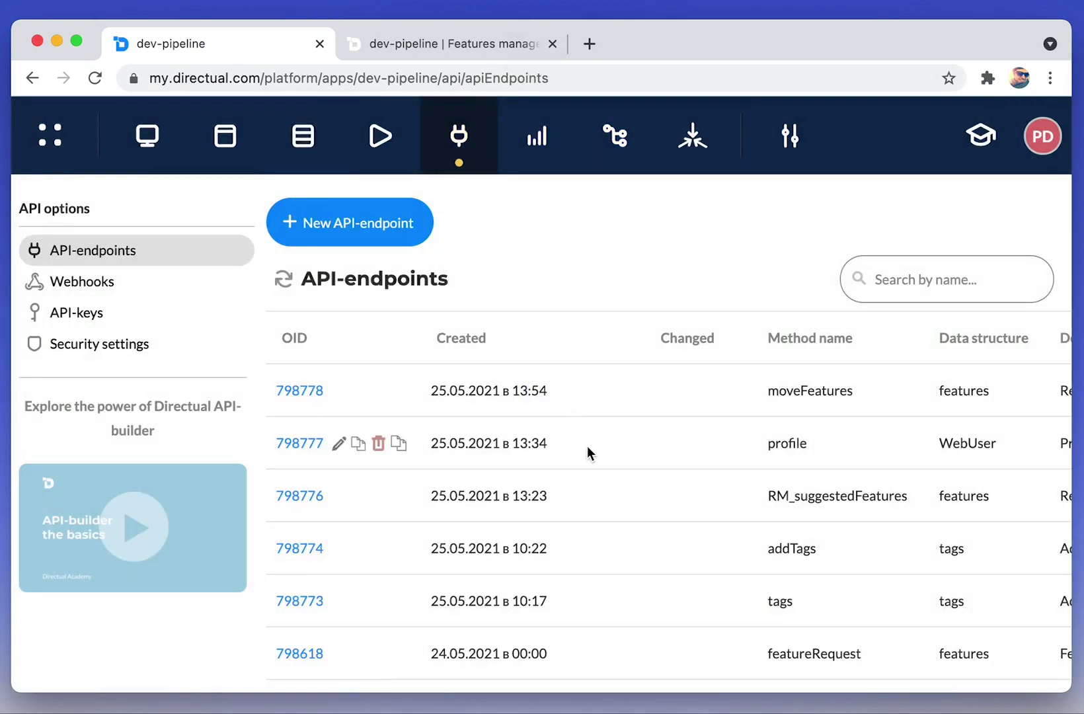
pyautogui.click(297, 497)
pyautogui.scroll(-9, 301, 499)
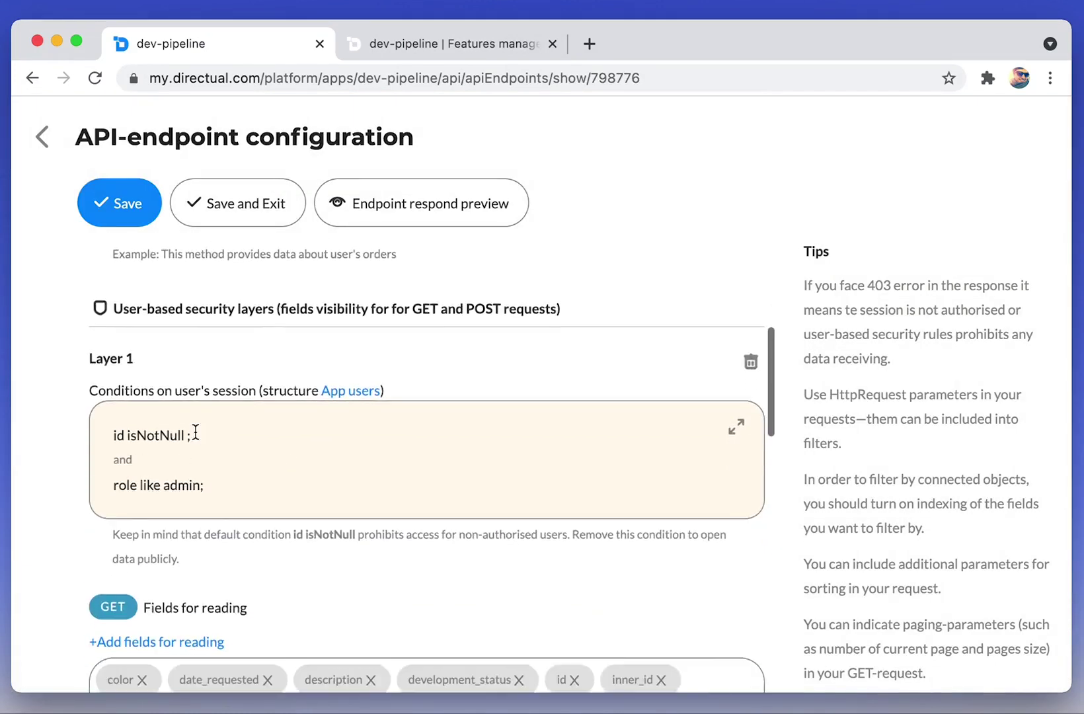
pyautogui.click(164, 458)
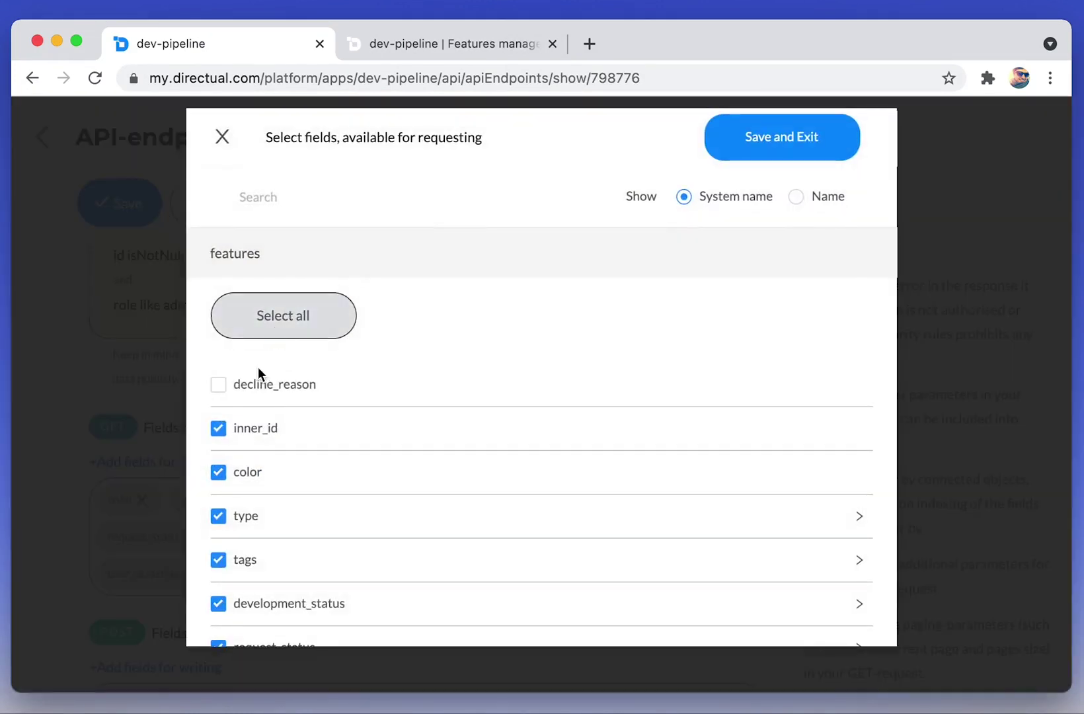
pyautogui.click(263, 381)
pyautogui.click(756, 142)
pyautogui.click(291, 211)
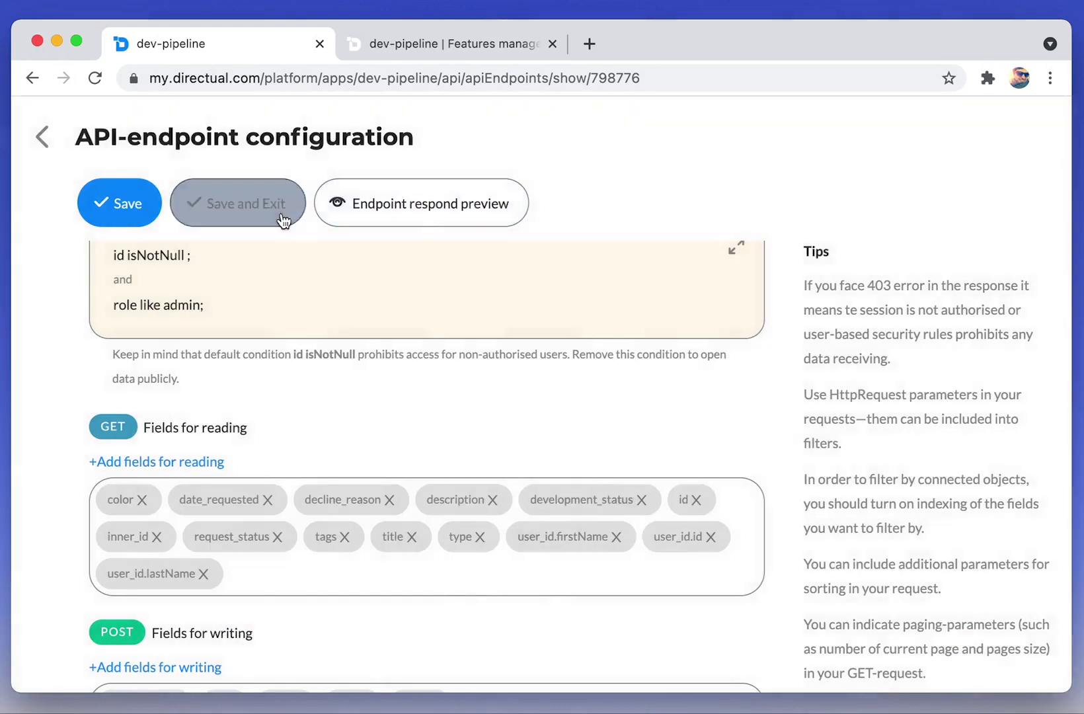
# Add decline_reason to the fields for writing of the moveFeatures API-endpoint, and save and exit.
pyautogui.click(305, 394)
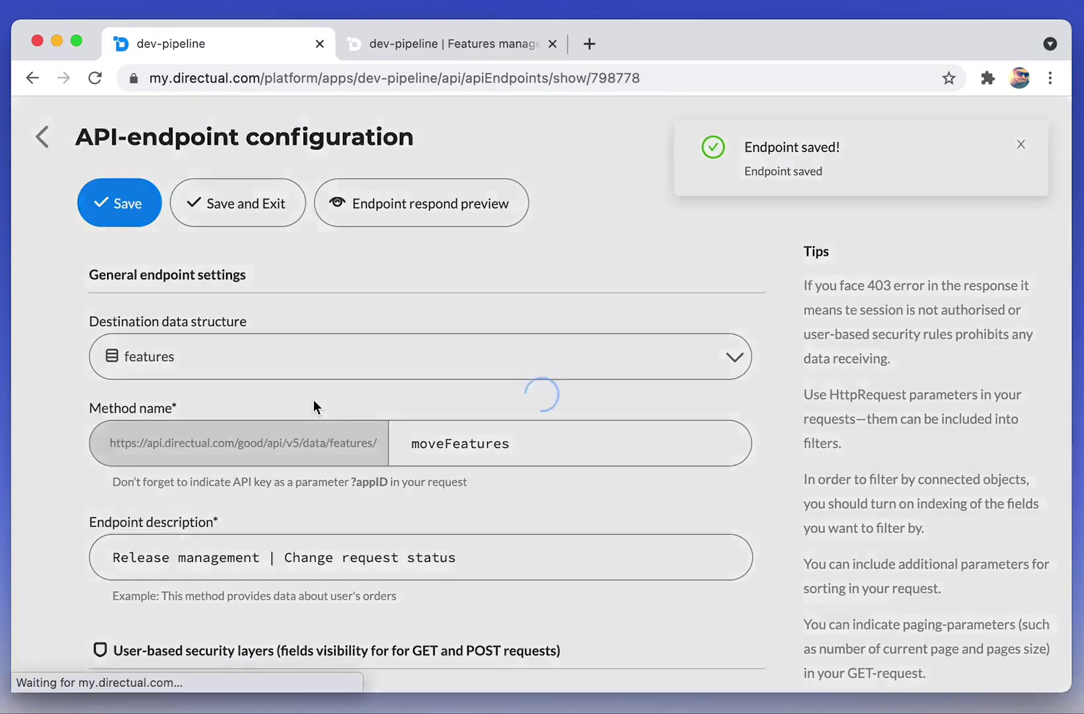
pyautogui.scroll(-11, 313, 399)
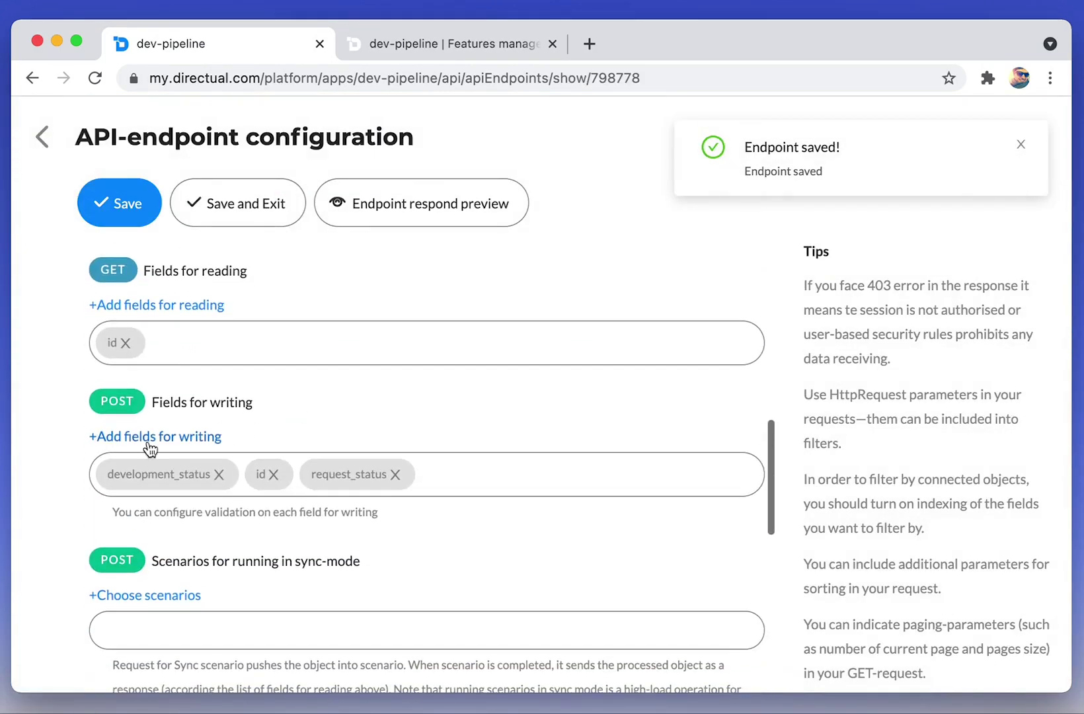
pyautogui.click(149, 443)
pyautogui.click(222, 389)
pyautogui.click(750, 135)
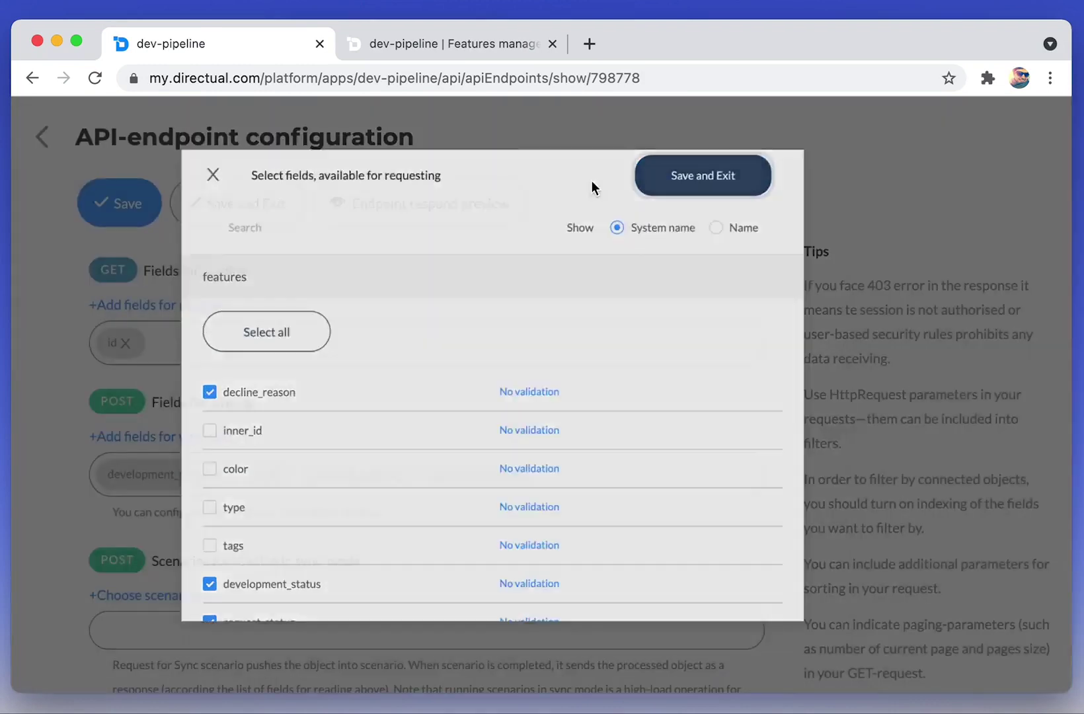
pyautogui.click(237, 215)
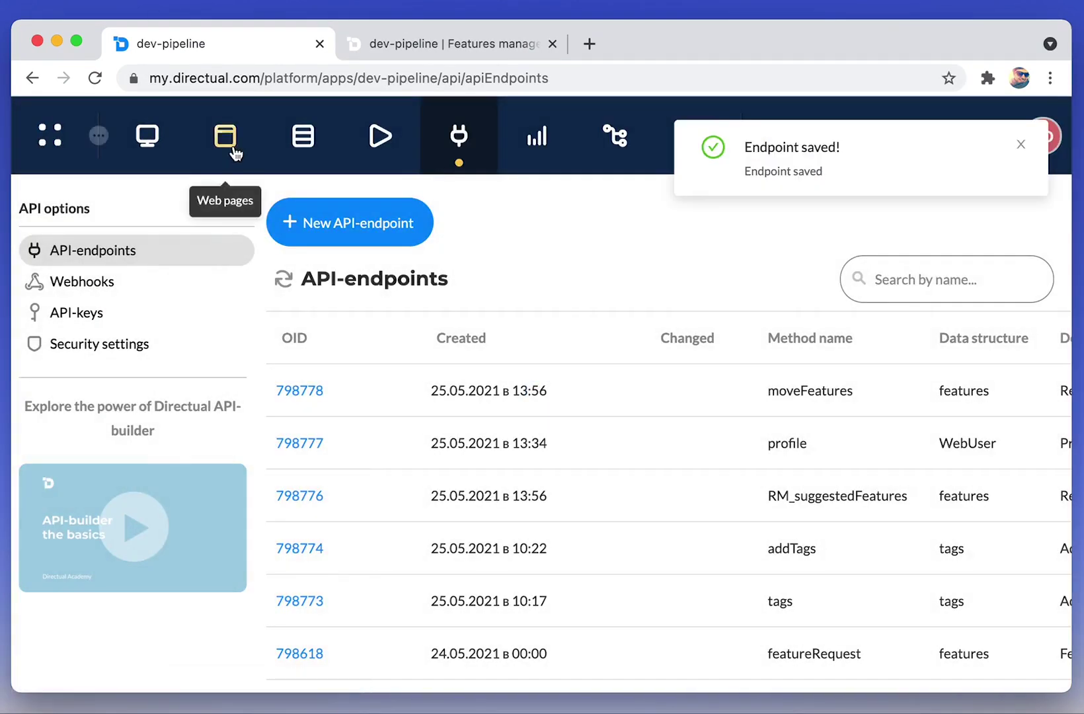
# Open the Decline action settings of the cards component on the Suggested tab of the Features management page.
pyautogui.click(233, 151)
pyautogui.click(286, 544)
pyautogui.click(220, 385)
pyautogui.click(354, 516)
pyautogui.click(972, 255)
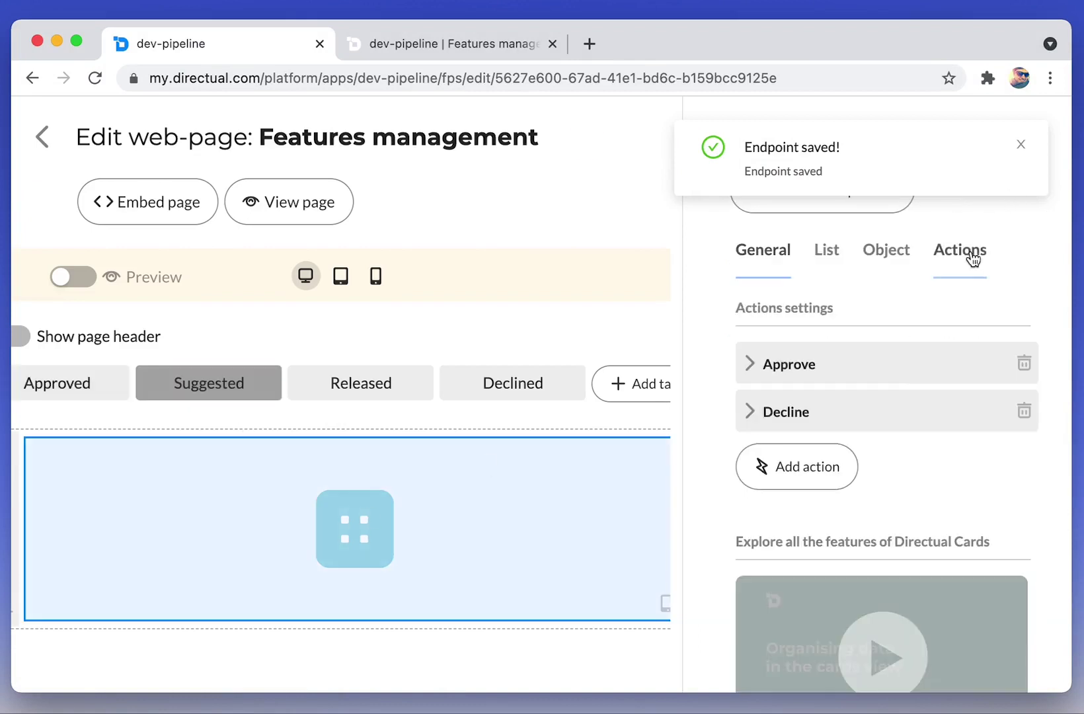
pyautogui.click(747, 415)
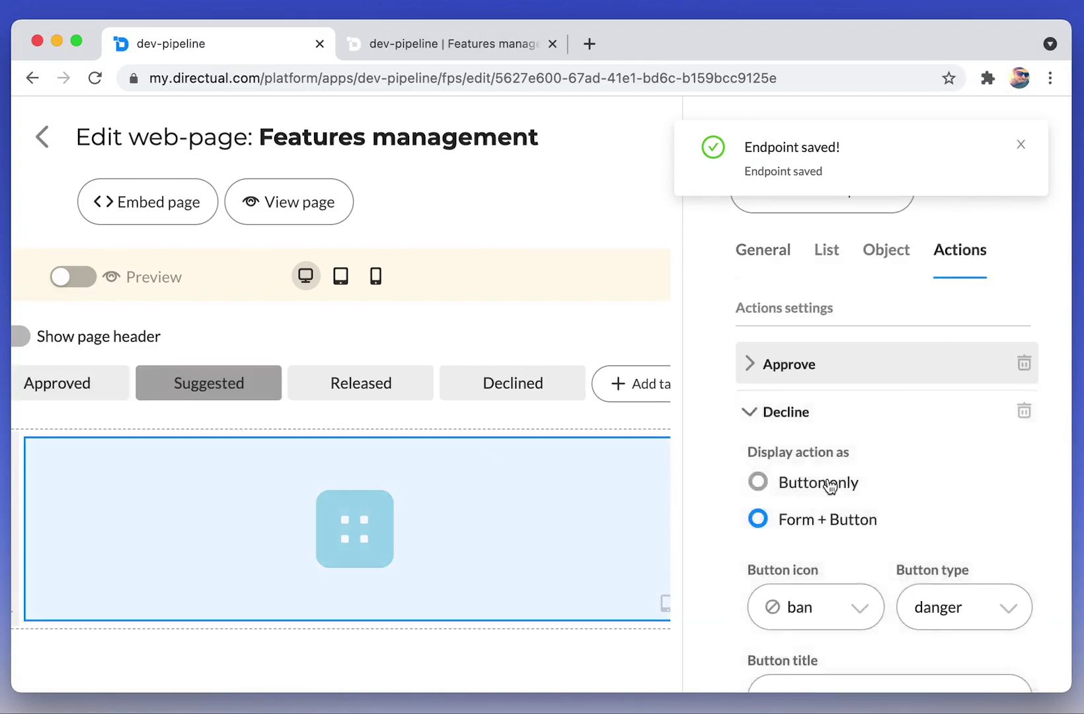
# Widen the settings area, switch the page canvas to the mobile layout, and add Decline reason as a user-filled form field of the action.
pyautogui.scroll(-8, 765, 418)
pyautogui.moveTo(672, 497); pyautogui.dragTo(525, 480)
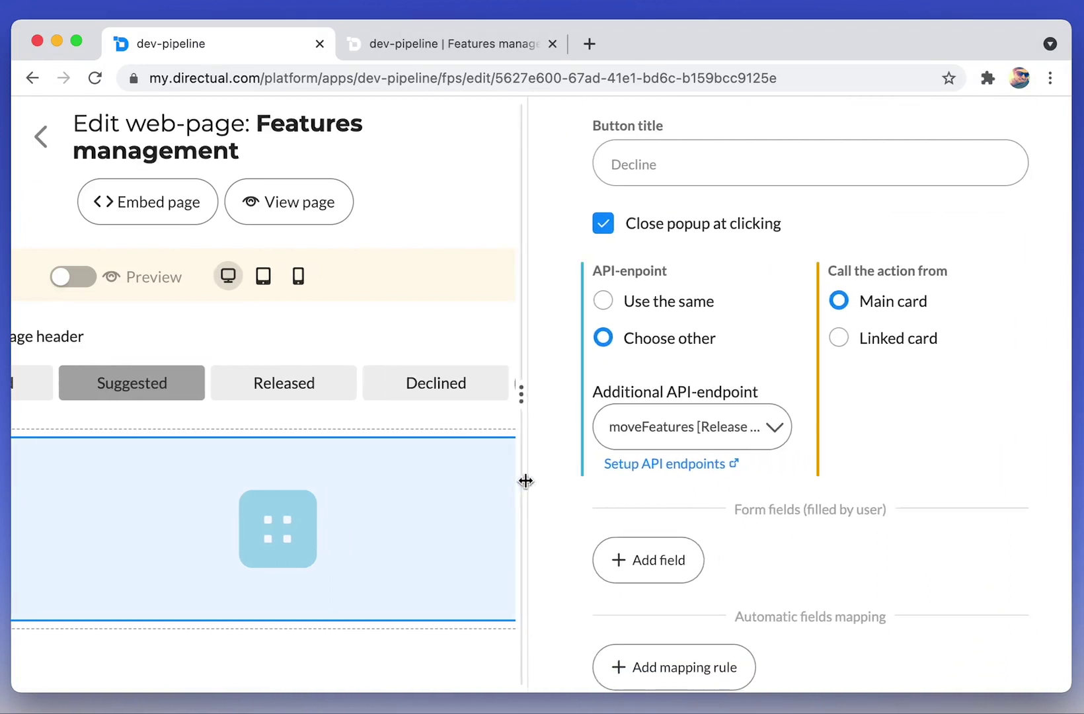
pyautogui.click(661, 568)
pyautogui.scroll(-3, 684, 502)
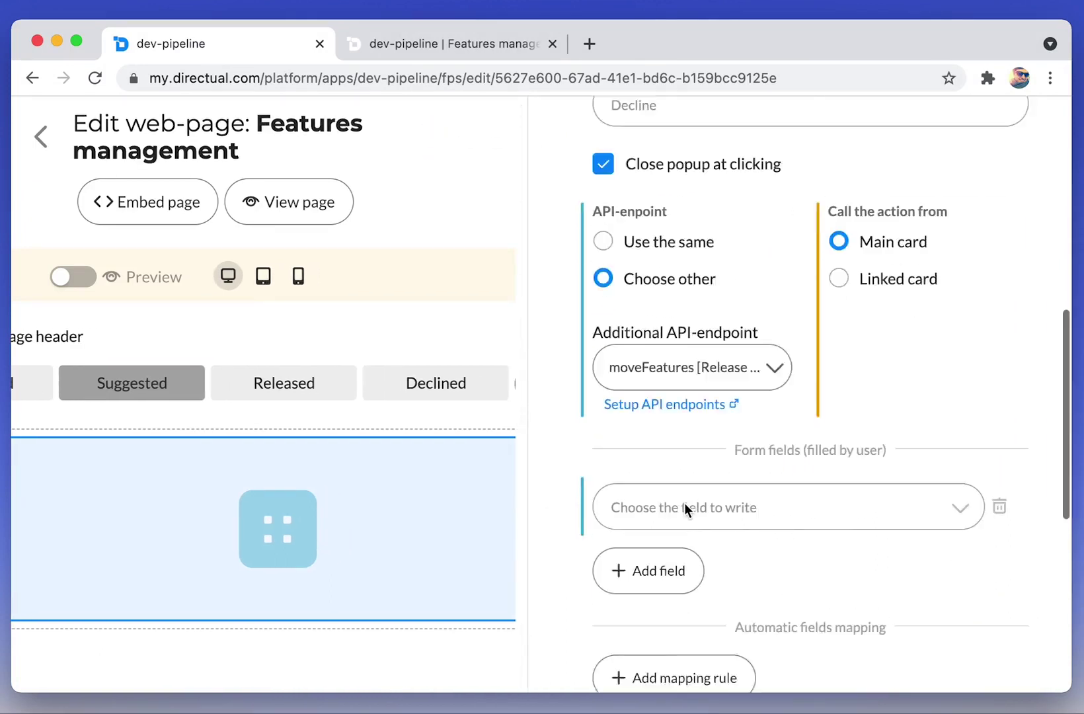
pyautogui.click(298, 276)
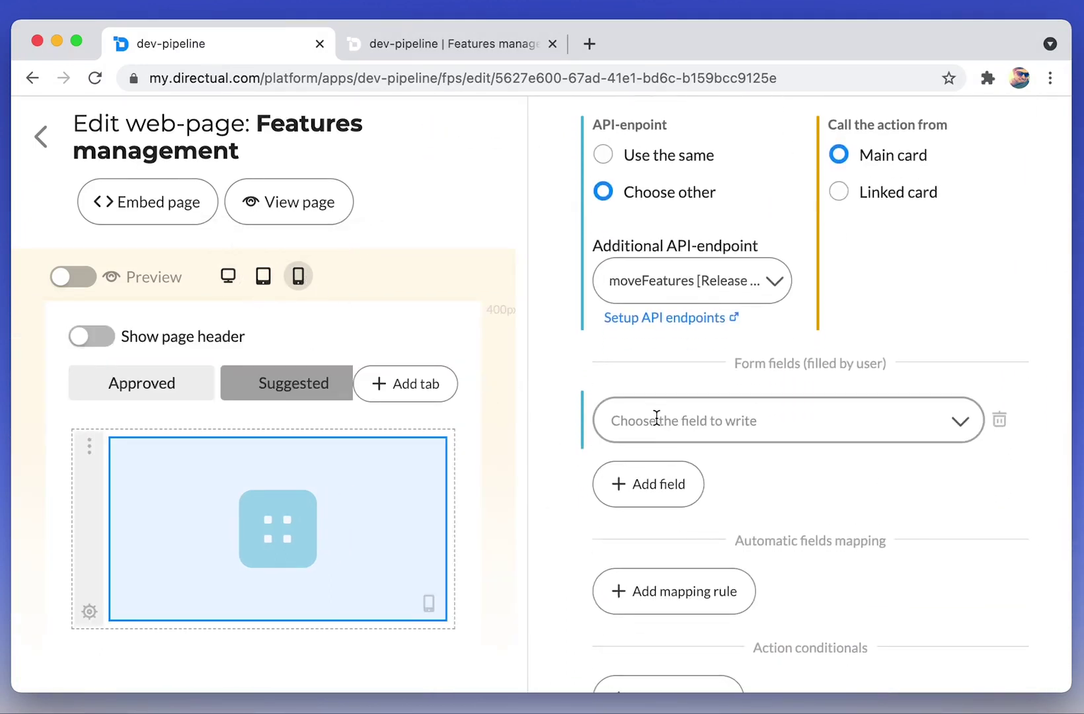
pyautogui.click(656, 418)
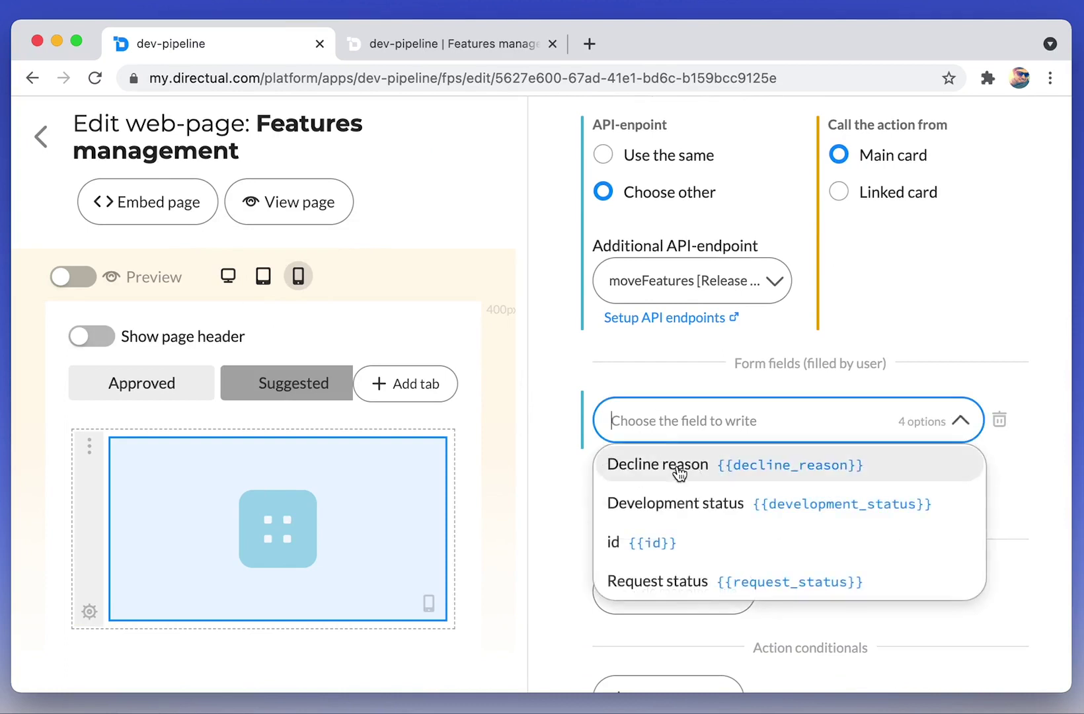
pyautogui.click(679, 472)
pyautogui.scroll(-4, 834, 378)
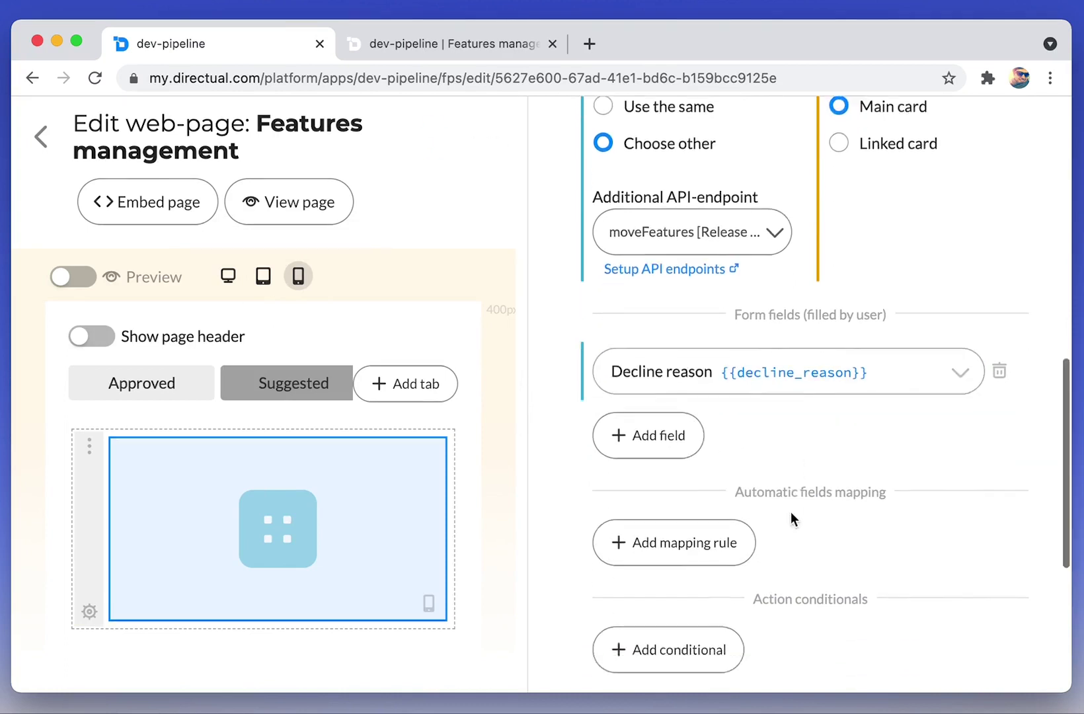
# Add an automatic mapping rule to the Decline action that fills id with the id of the Object card.
pyautogui.click(682, 460)
pyautogui.click(677, 479)
pyautogui.write('id')
pyautogui.press('Down')
pyautogui.press('Return')
pyautogui.click(929, 485)
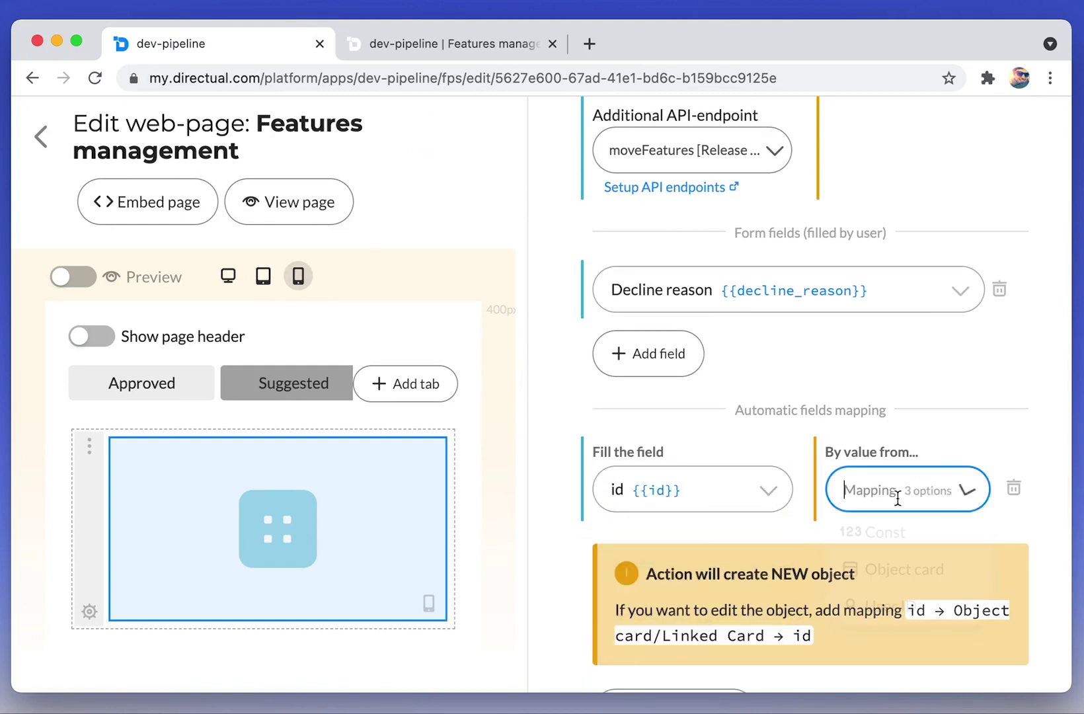
pyautogui.click(901, 568)
pyautogui.click(899, 550)
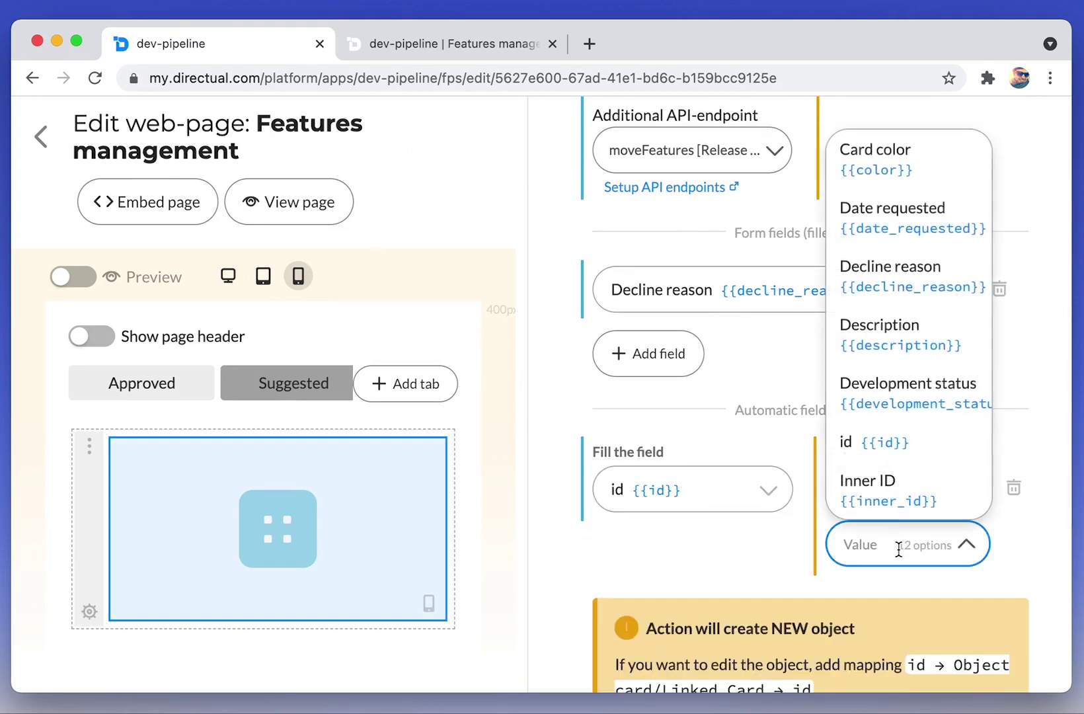
pyautogui.write('id')
pyautogui.press('Down')
pyautogui.press('Return')
pyautogui.scroll(-3, 810, 504)
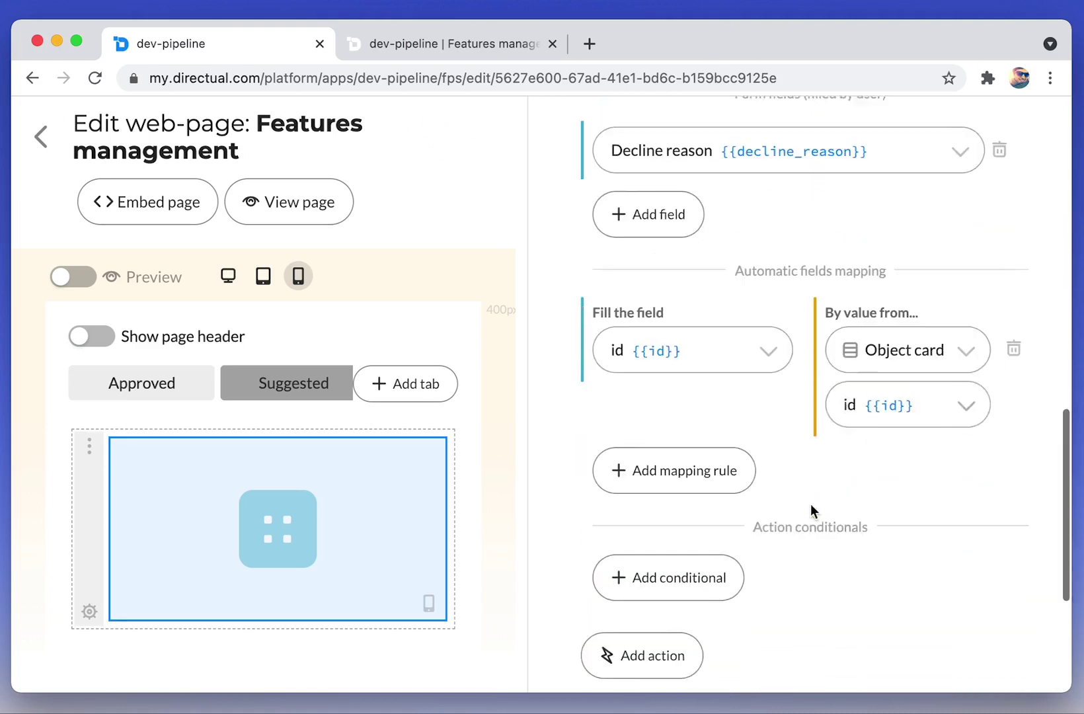
# Add a second mapping rule that fills Request status with the constant declined.
pyautogui.click(658, 418)
pyautogui.click(646, 425)
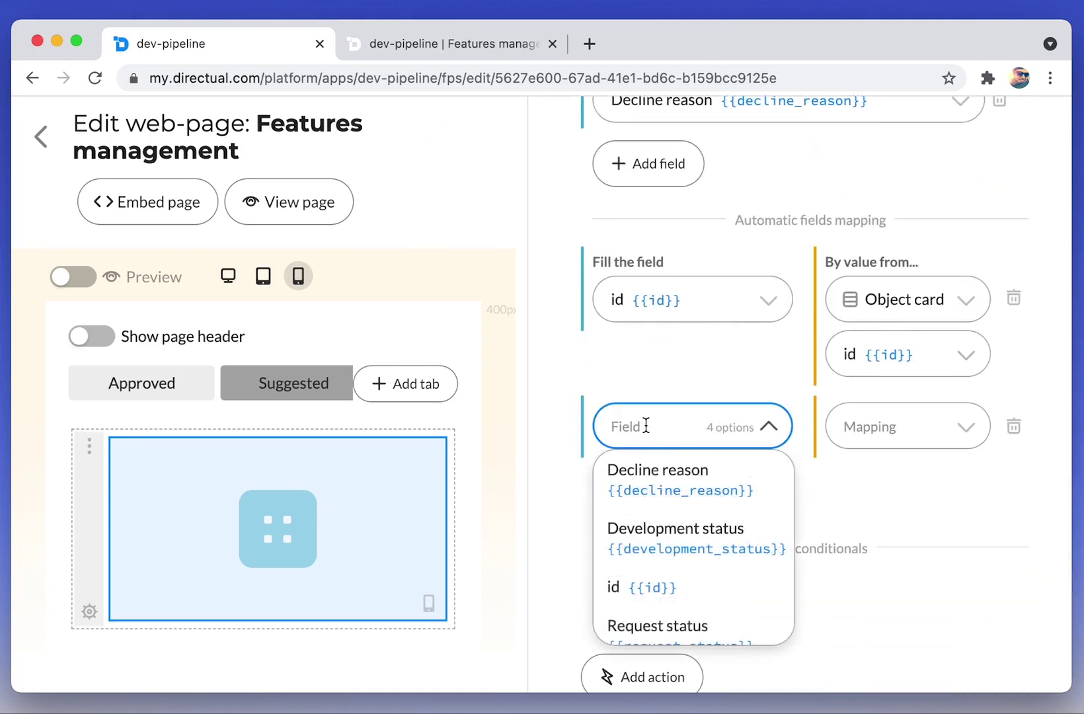
pyautogui.scroll(-1, 665, 525)
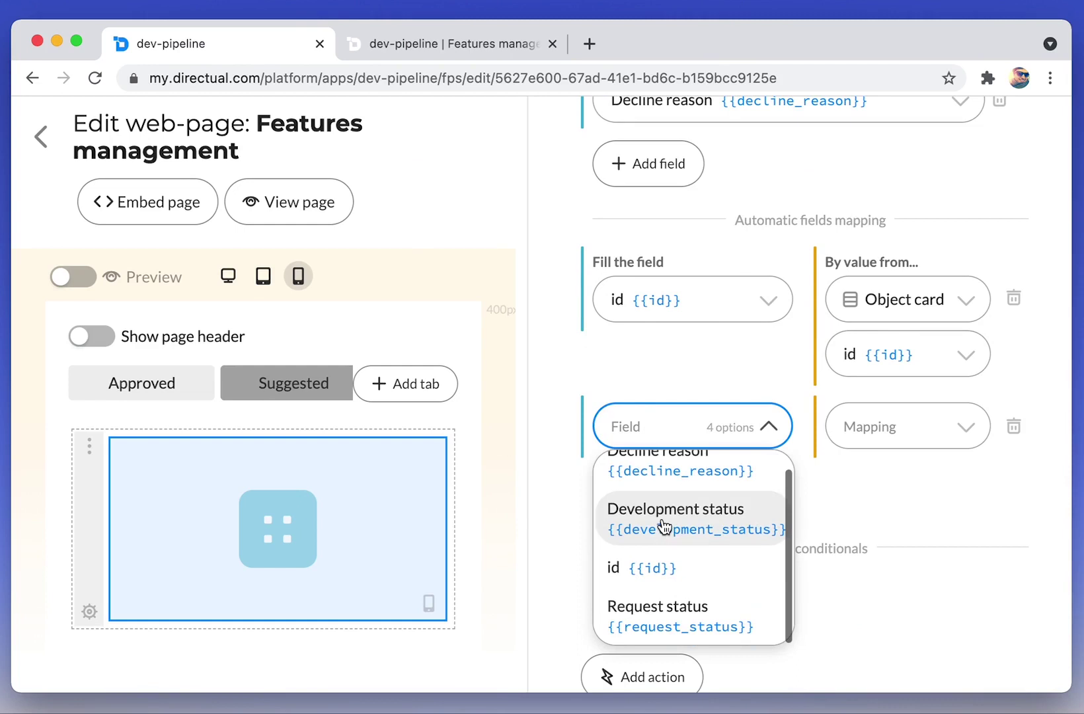
pyautogui.click(696, 623)
pyautogui.click(887, 426)
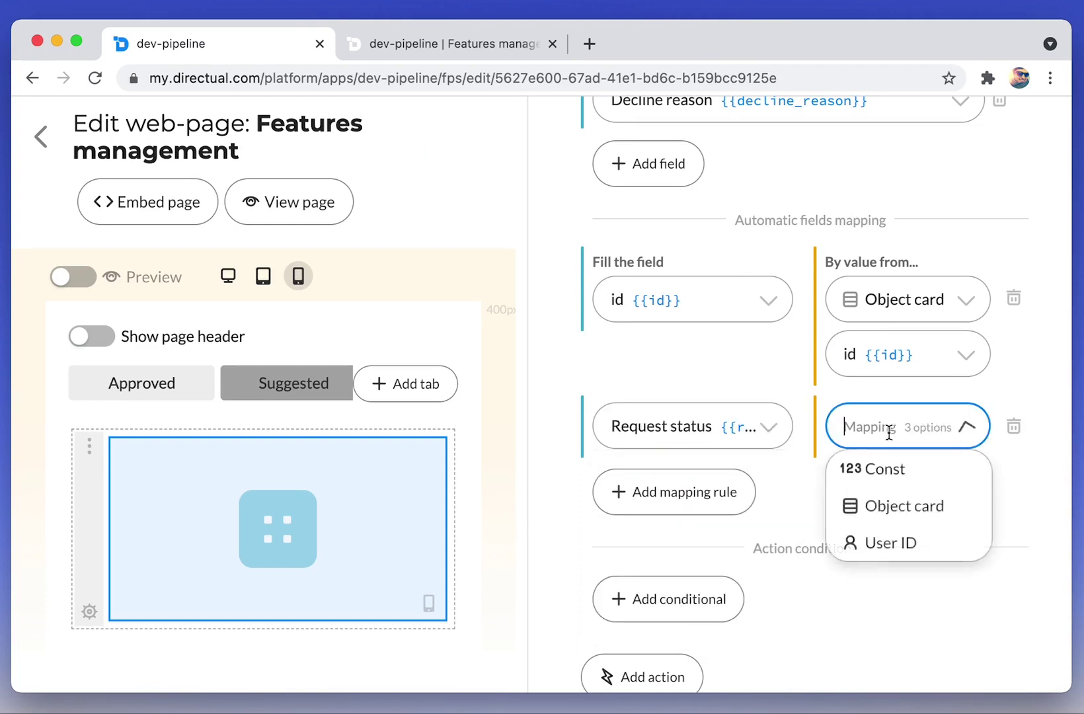
pyautogui.click(896, 484)
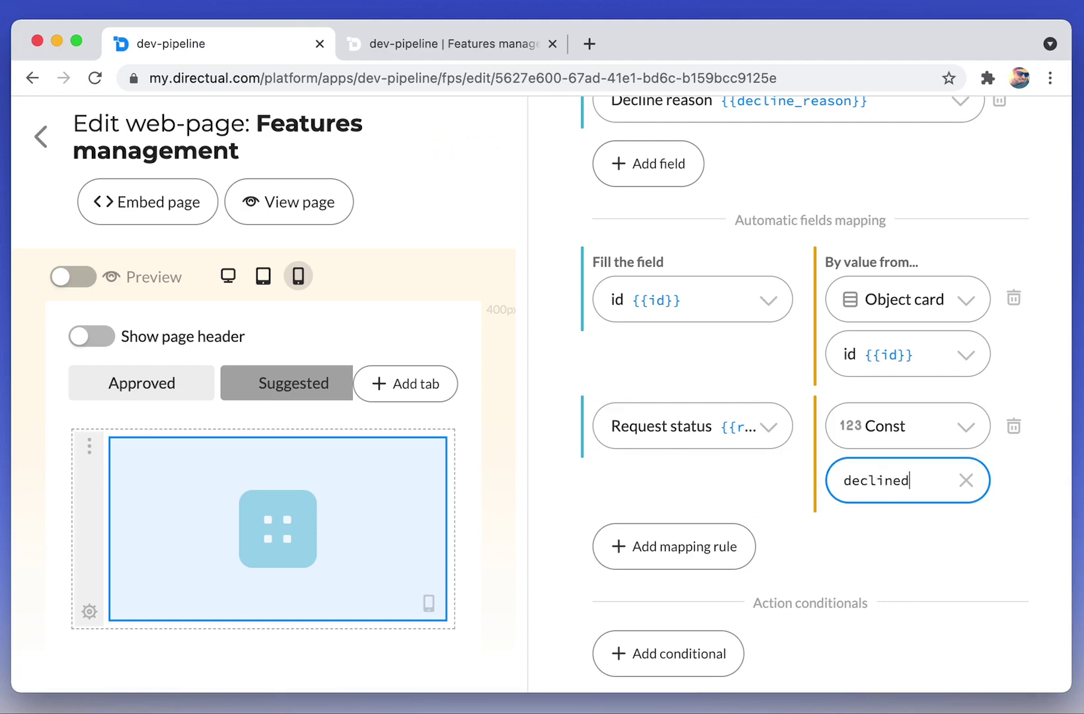
# Inspect the actions and decline reason field on the T-2 Second feature card of the live site, and close it.
pyautogui.scroll(10, 767, 498)
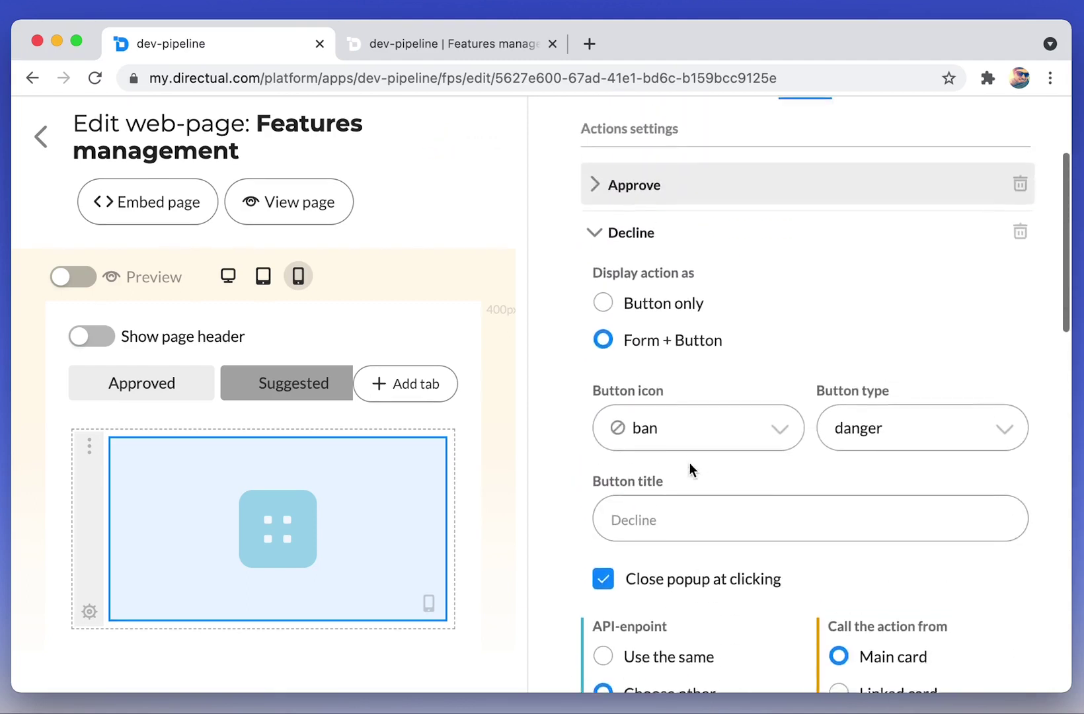
pyautogui.click(443, 42)
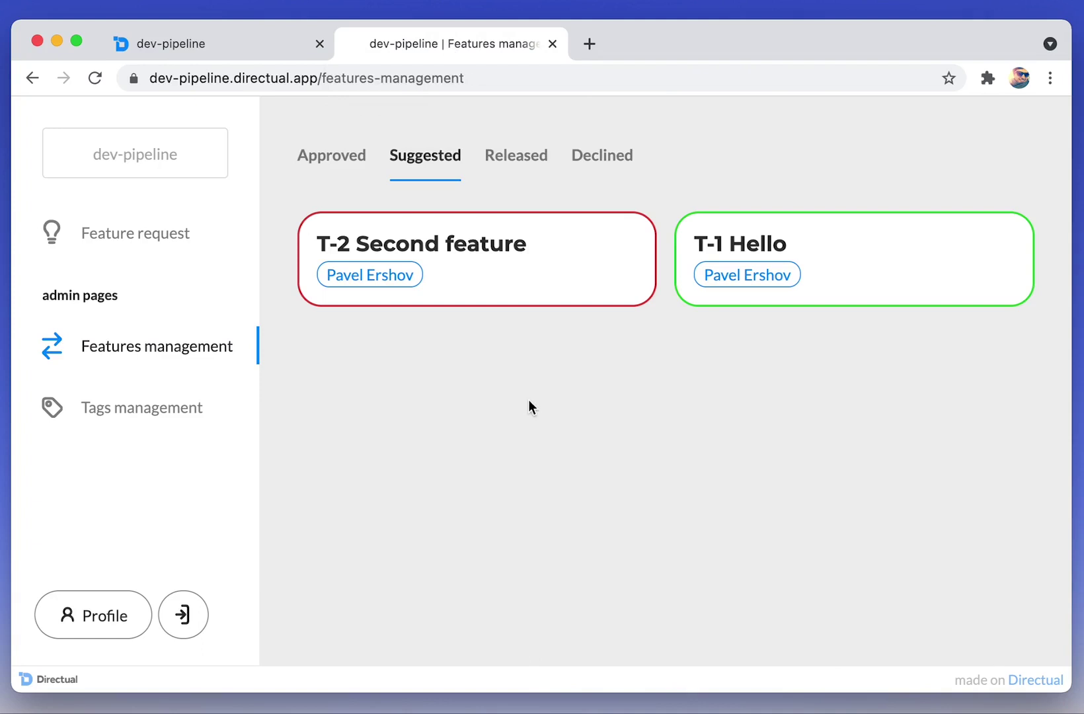
pyautogui.click(592, 274)
pyautogui.scroll(-8, 423, 278)
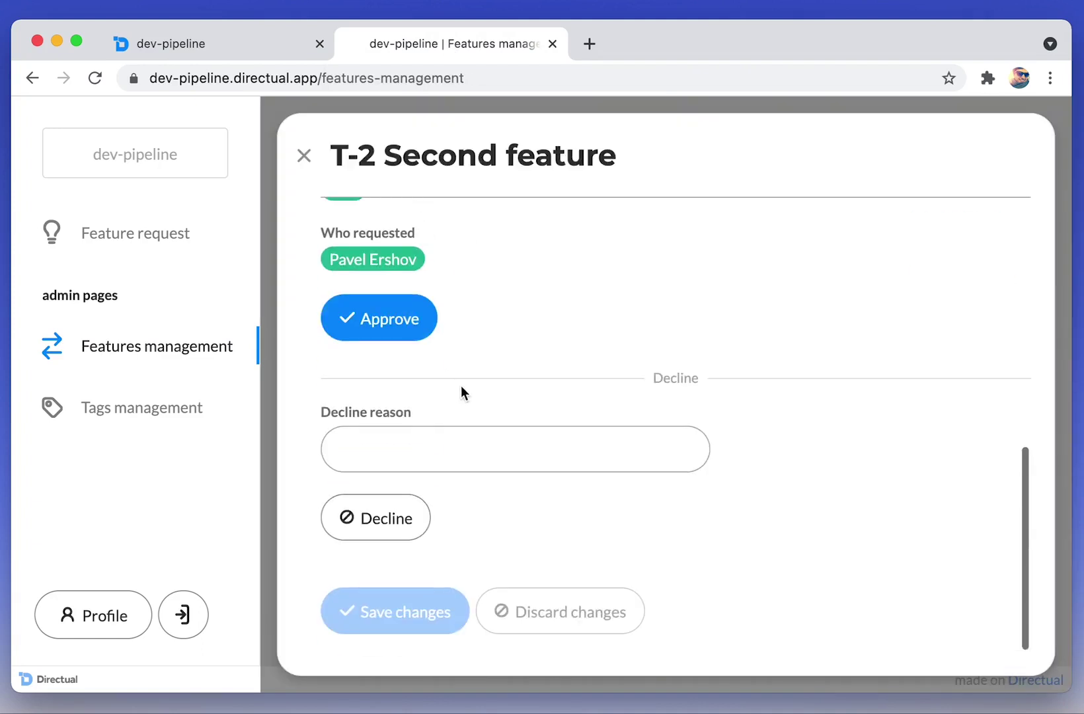
pyautogui.scroll(8, 397, 265)
pyautogui.click(304, 156)
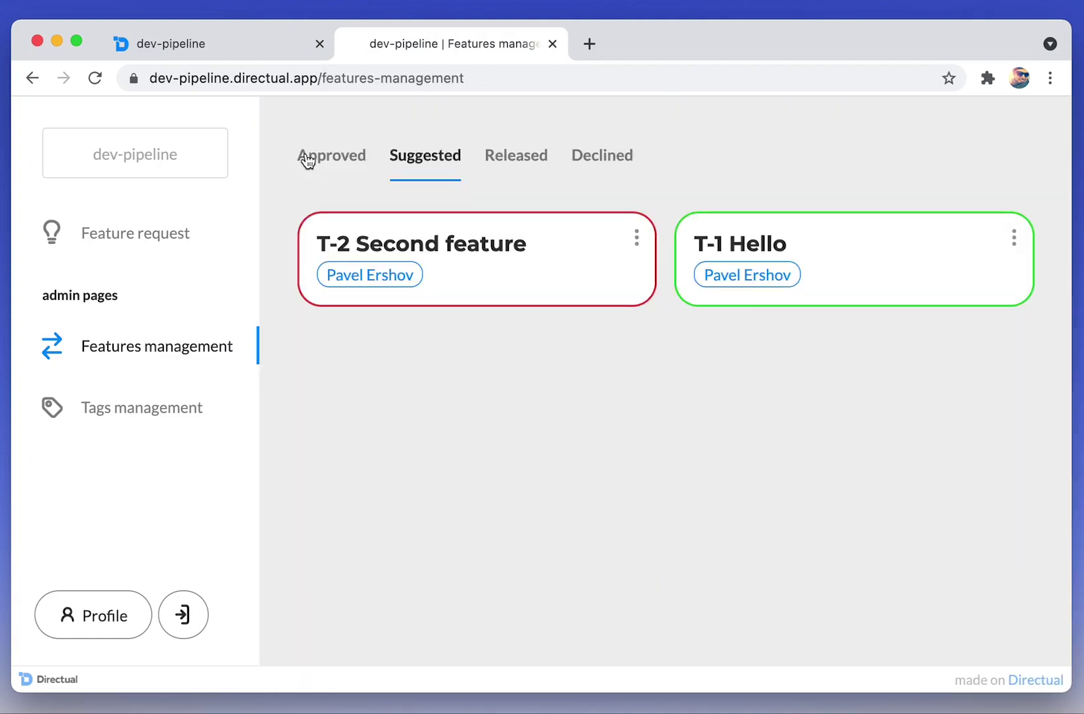
# Return to the page editor and add a section titled Request management to the cards' object view.
pyautogui.click(246, 50)
pyautogui.scroll(3, 728, 232)
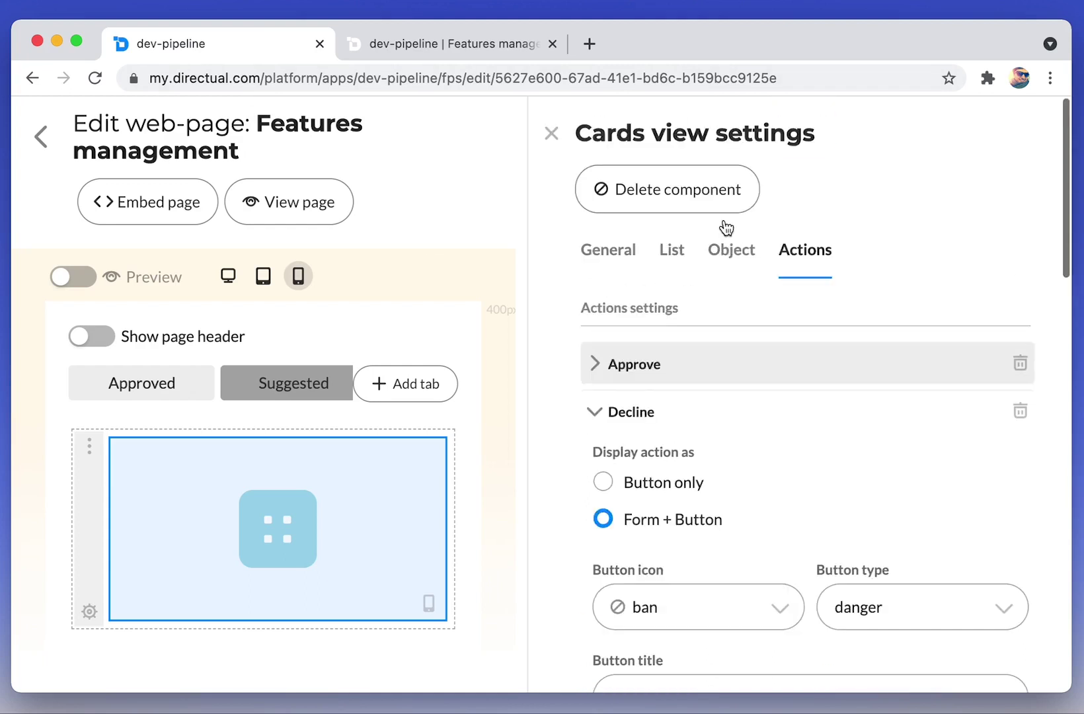
pyautogui.click(730, 255)
pyautogui.scroll(-6, 624, 317)
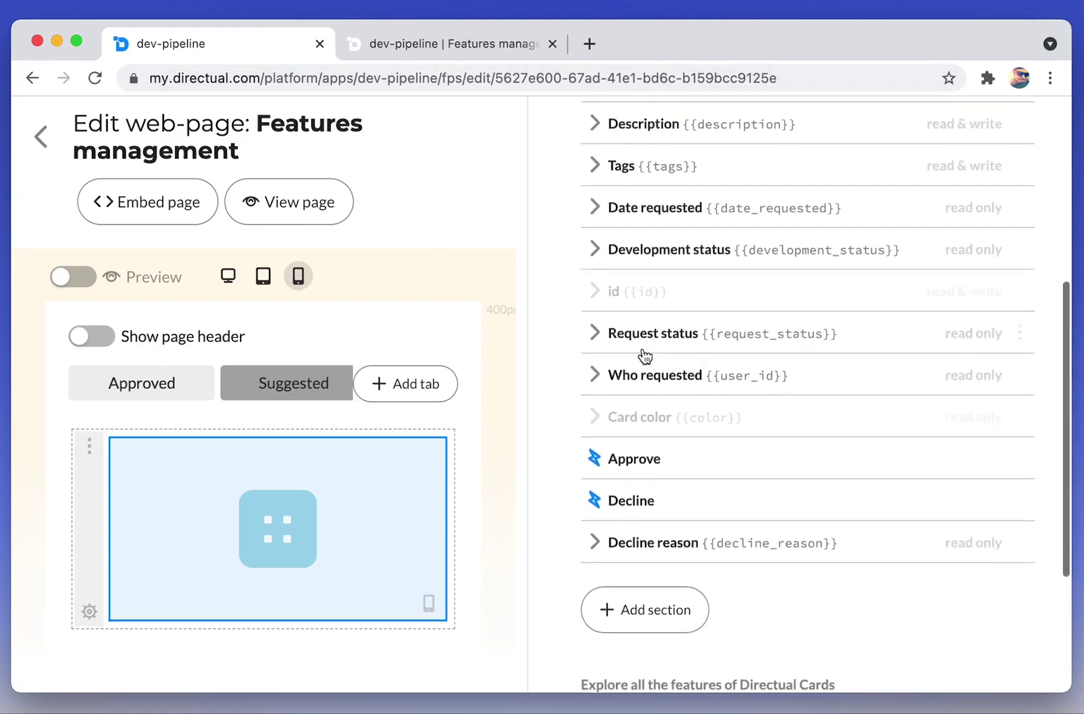
pyautogui.click(661, 587)
pyautogui.tripleClick(635, 484)
pyautogui.write('Request management')
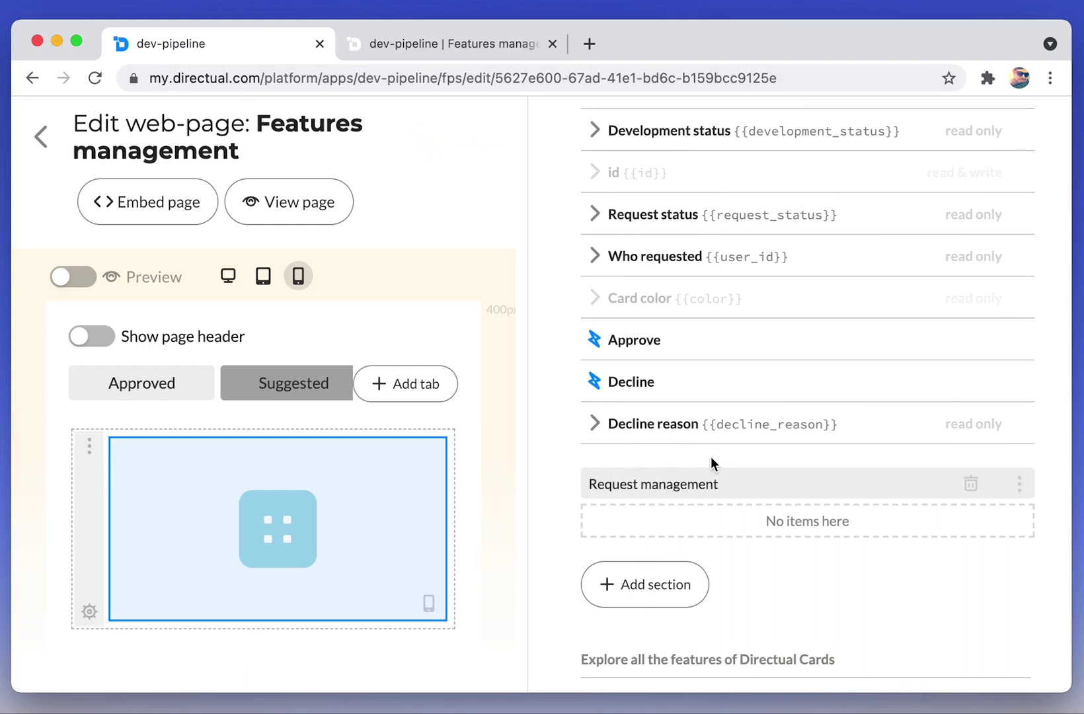
# Rename the first section of the object view as Info.
pyautogui.scroll(8, 711, 457)
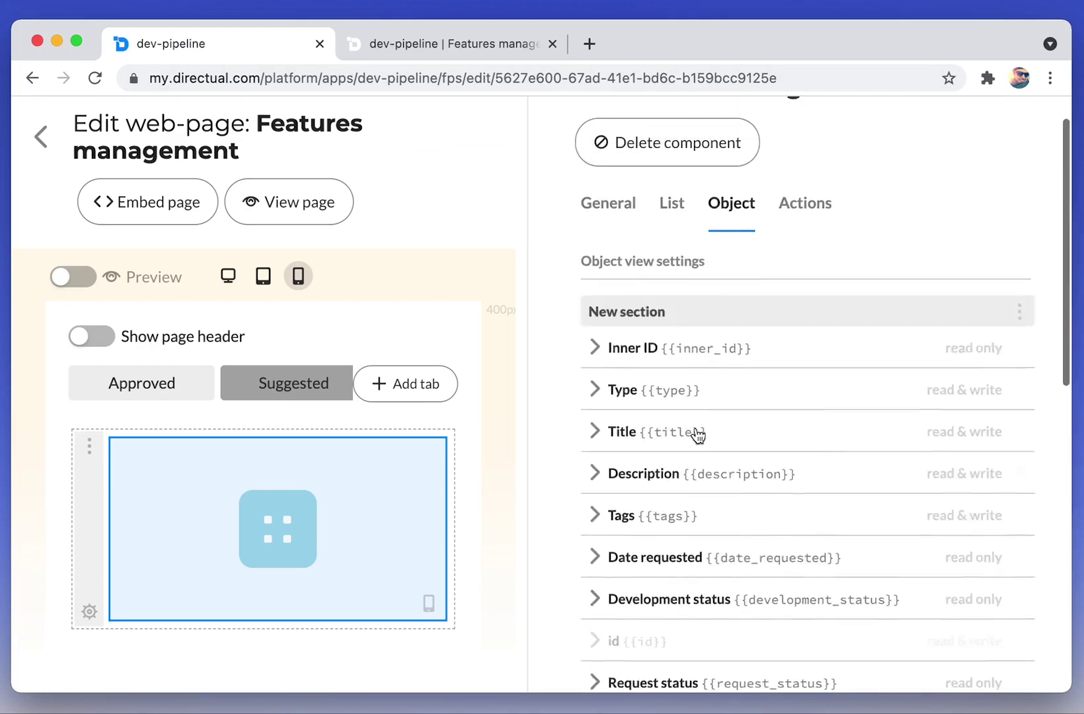
pyautogui.tripleClick(631, 357)
pyautogui.write('Info')
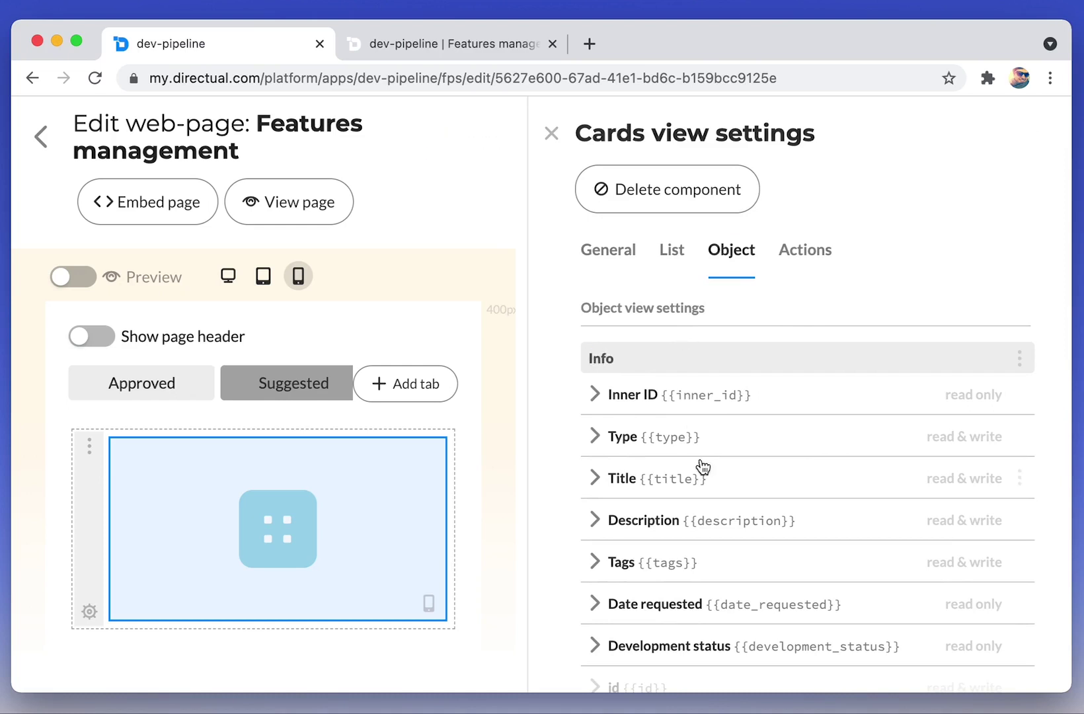
# Move Decline reason, Approve and Decline into the Request management section, in that order.
pyautogui.scroll(-10, 702, 467)
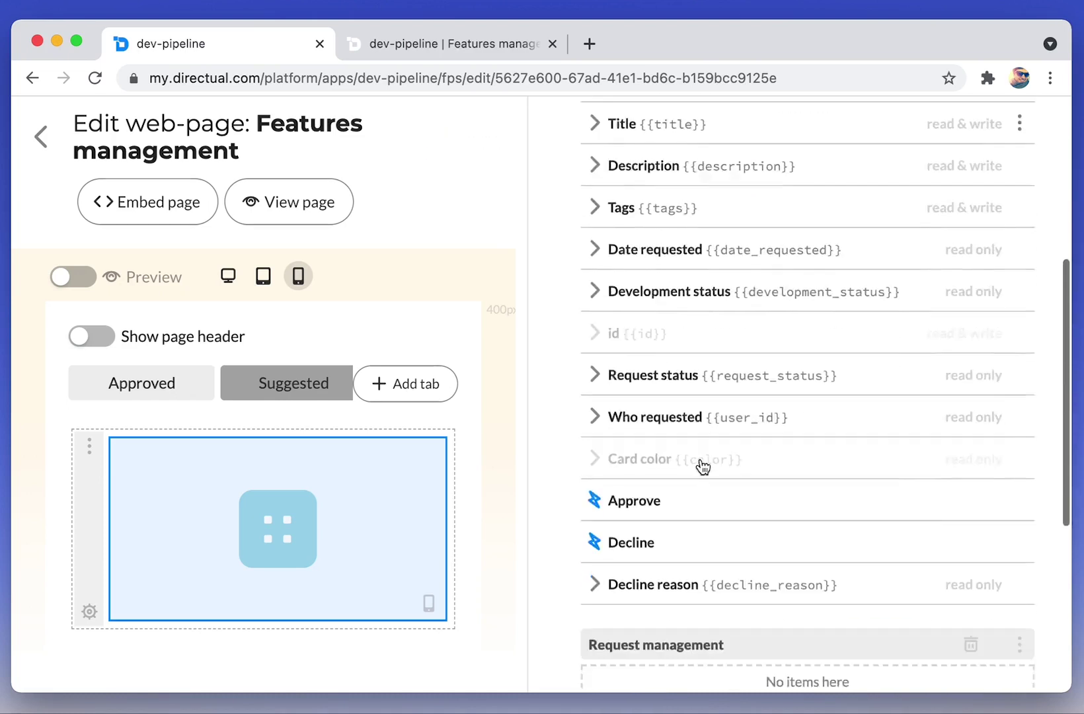
pyautogui.moveTo(1014, 327); pyautogui.dragTo(1022, 471)
pyautogui.moveTo(1026, 363); pyautogui.dragTo(1022, 433)
pyautogui.moveTo(1024, 325); pyautogui.dragTo(861, 436)
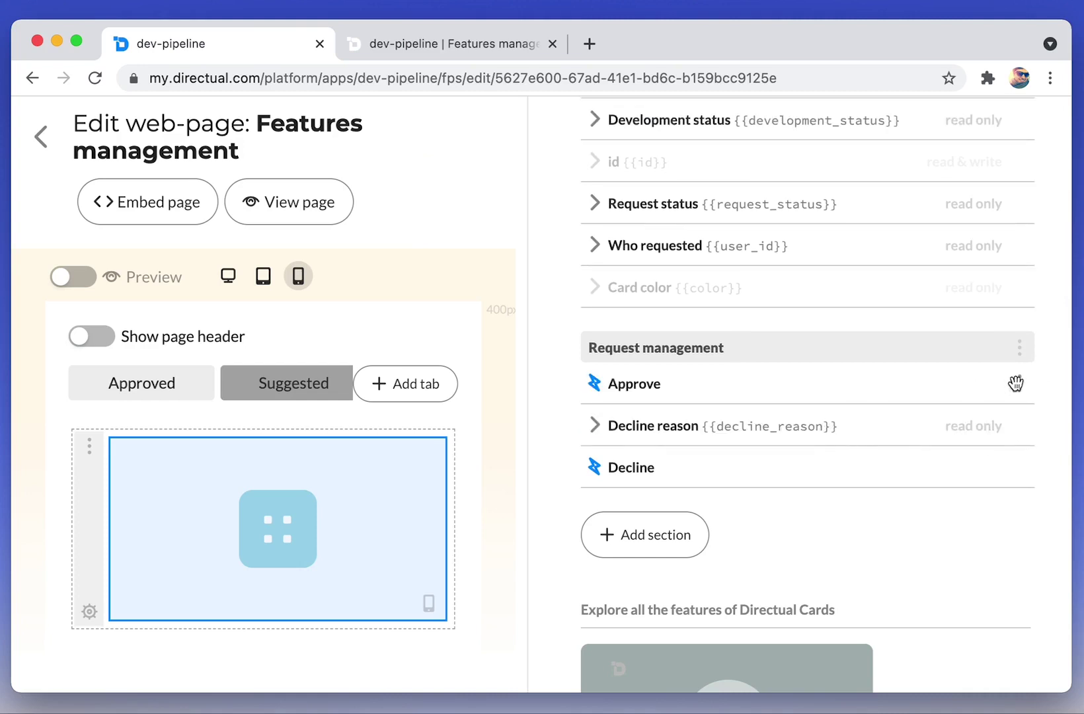
pyautogui.moveTo(1016, 384); pyautogui.dragTo(1018, 430)
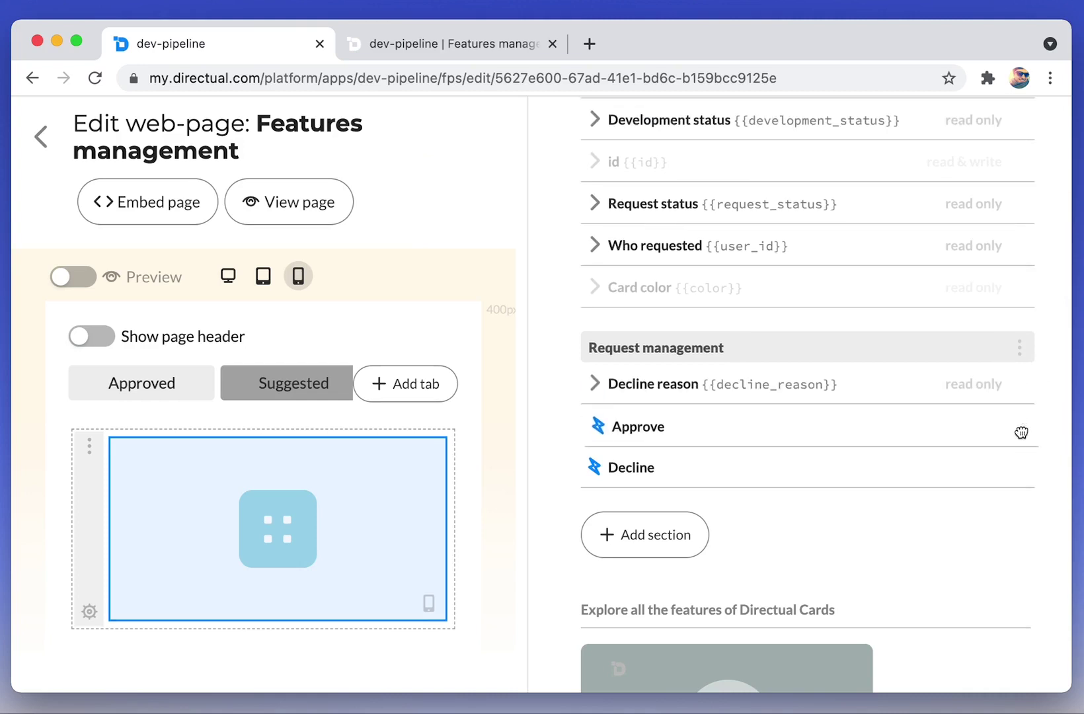
# Reload the live Features management page, inspect the Request management section of the suggested T-2 Second feature card, and close it.
pyautogui.click(449, 42)
pyautogui.press('super+r')
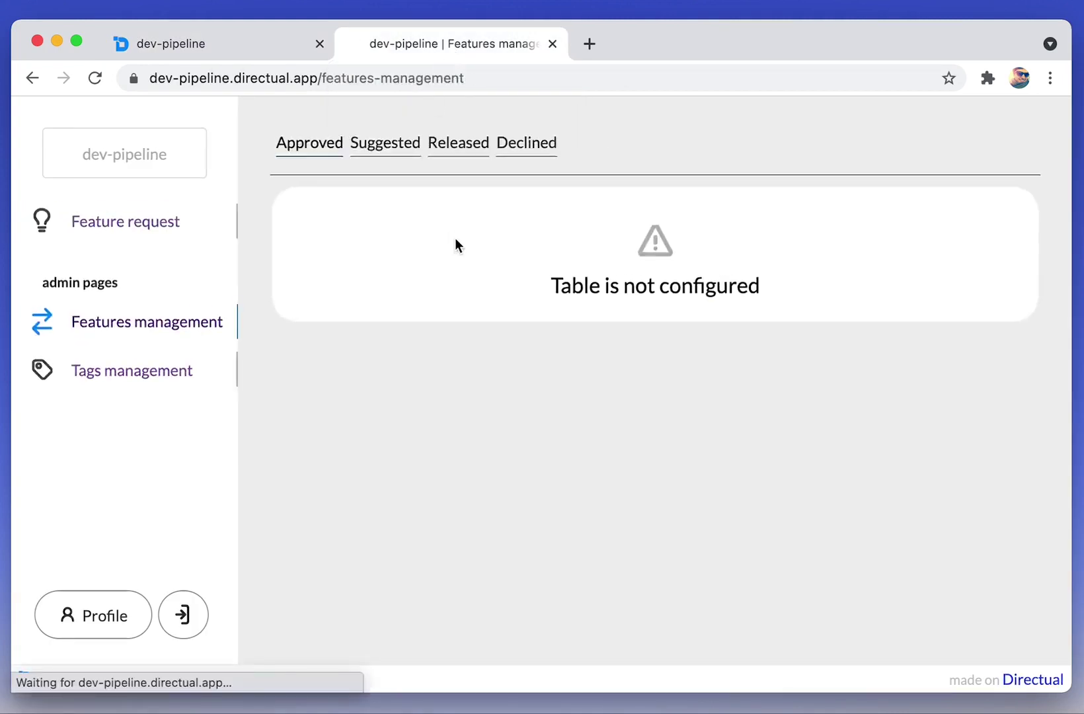
pyautogui.click(438, 165)
pyautogui.click(553, 286)
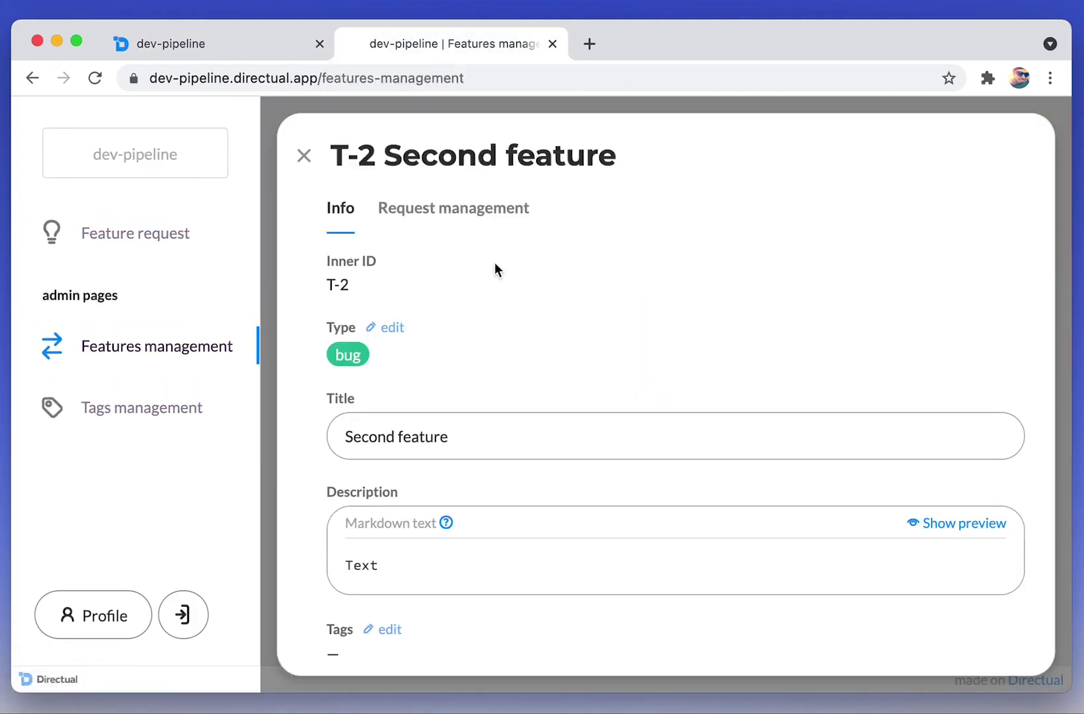
pyautogui.click(468, 210)
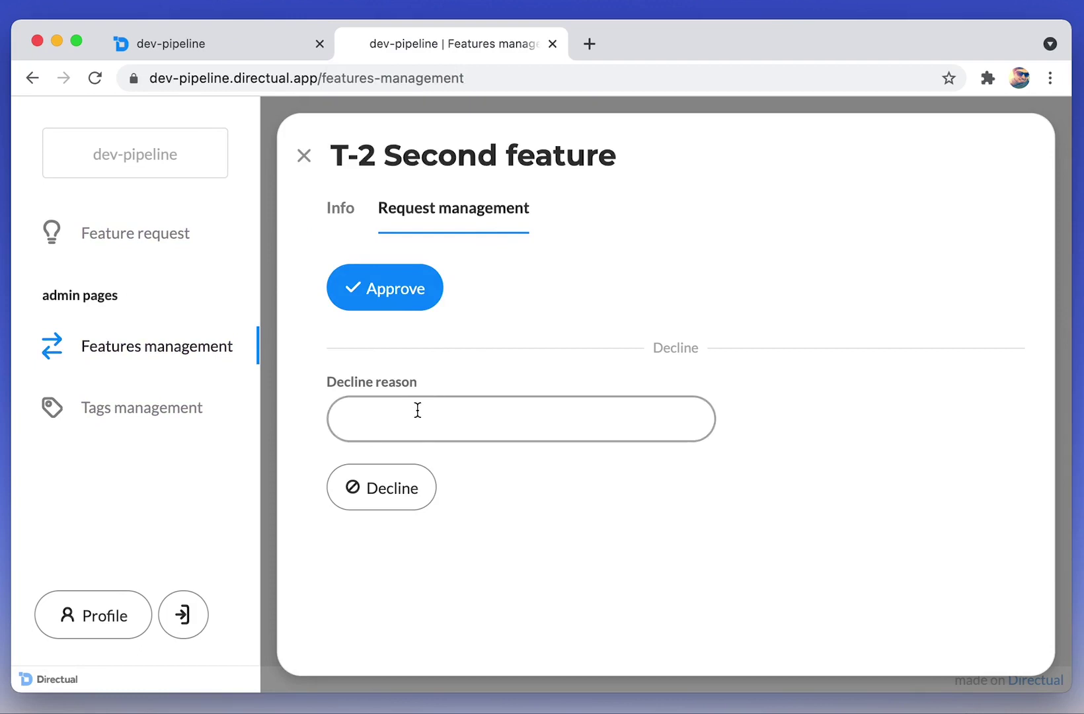
pyautogui.click(308, 157)
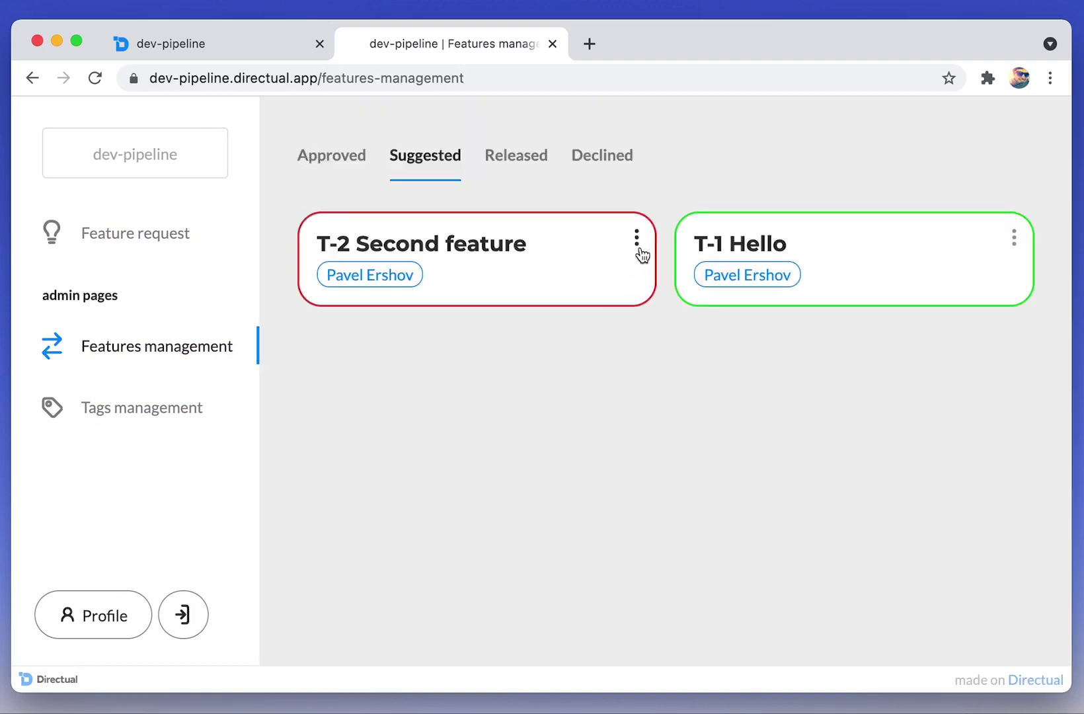
# Approve the T-2 Second feature card from the suggested list and switch to the Approved list.
pyautogui.click(564, 255)
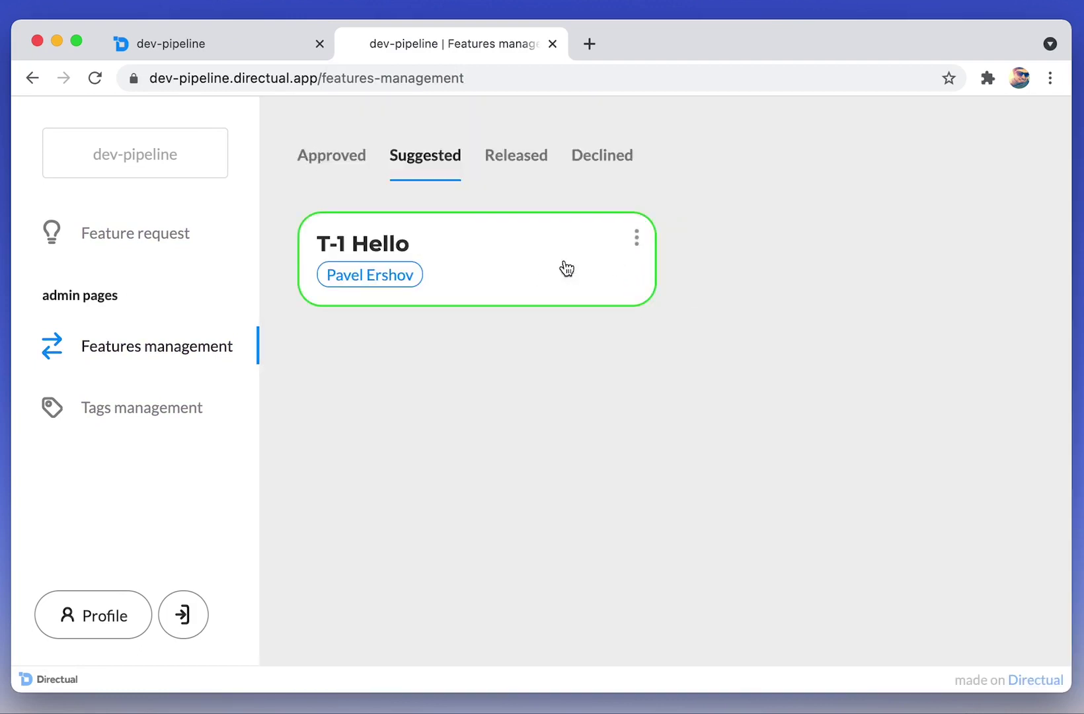
pyautogui.click(338, 161)
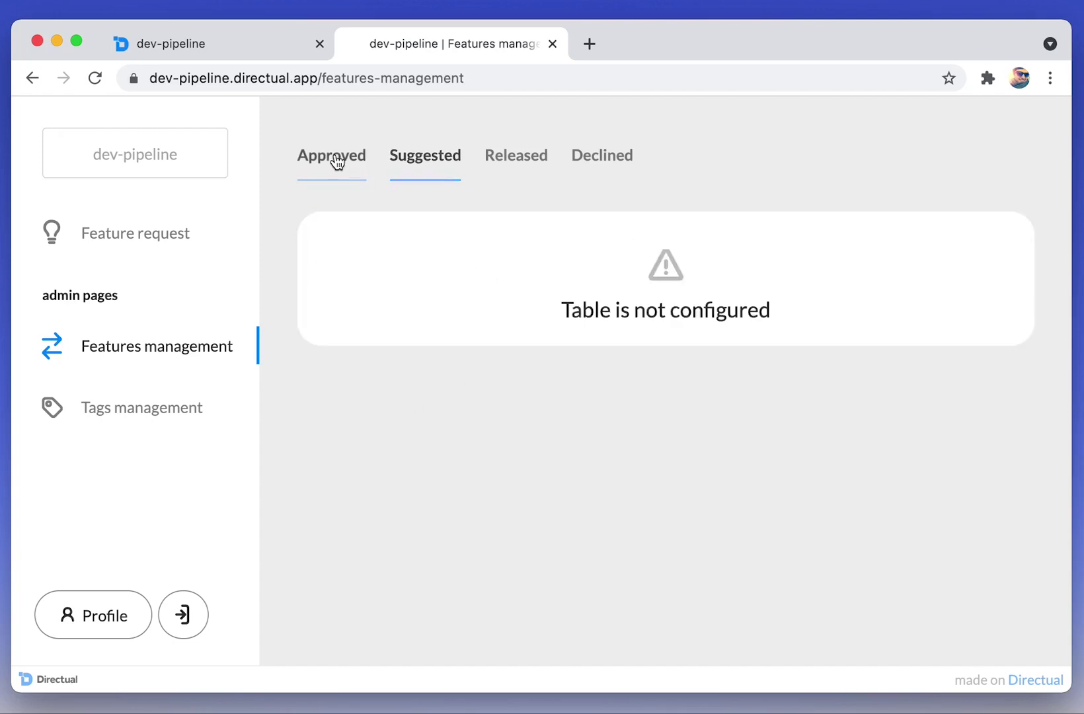
# Return to the Directual platform and duplicate the RM_suggestedFeatures API endpoint.
pyautogui.click(164, 42)
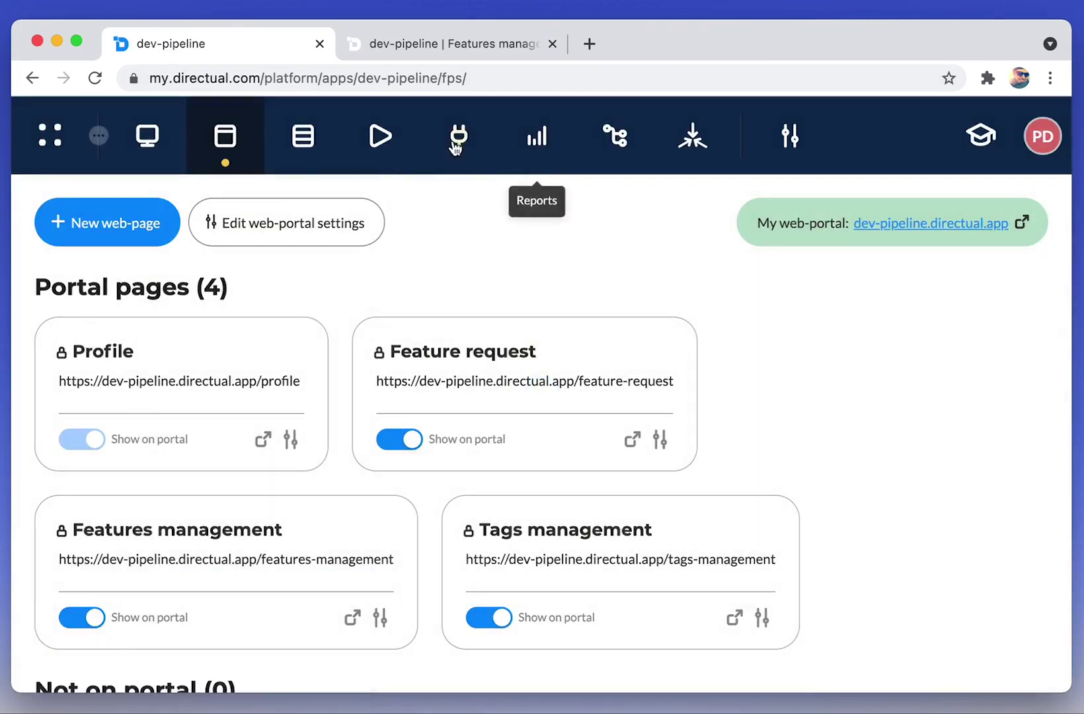
pyautogui.click(459, 136)
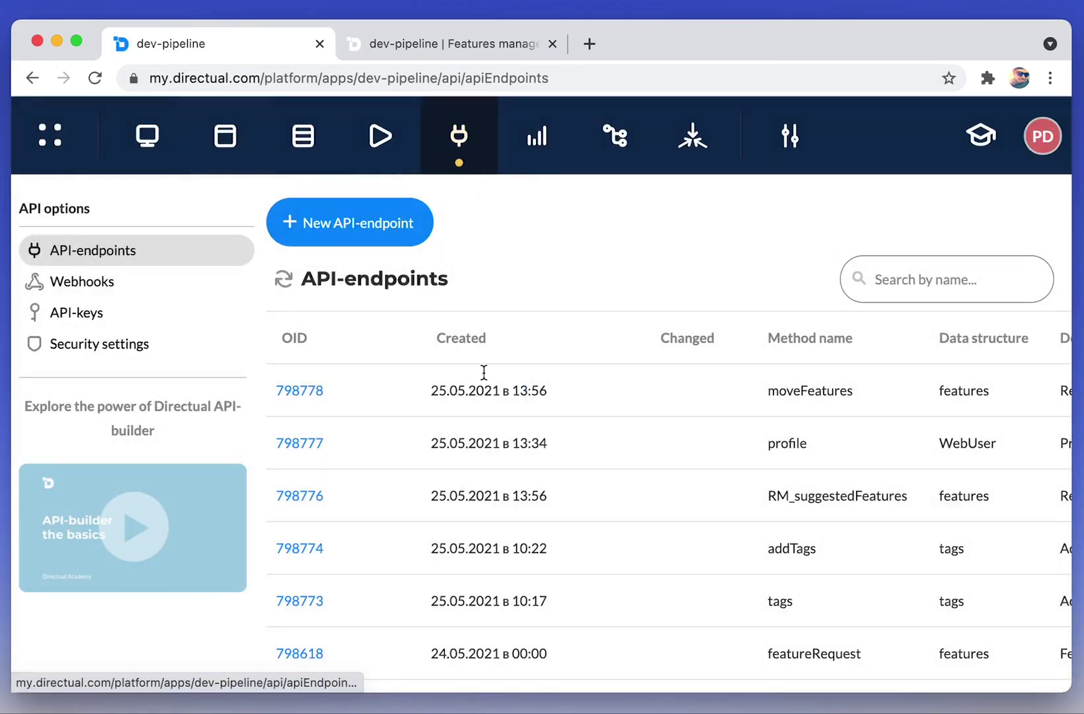
pyautogui.hscroll(5, 774, 459)
pyautogui.hscroll(-5, 775, 459)
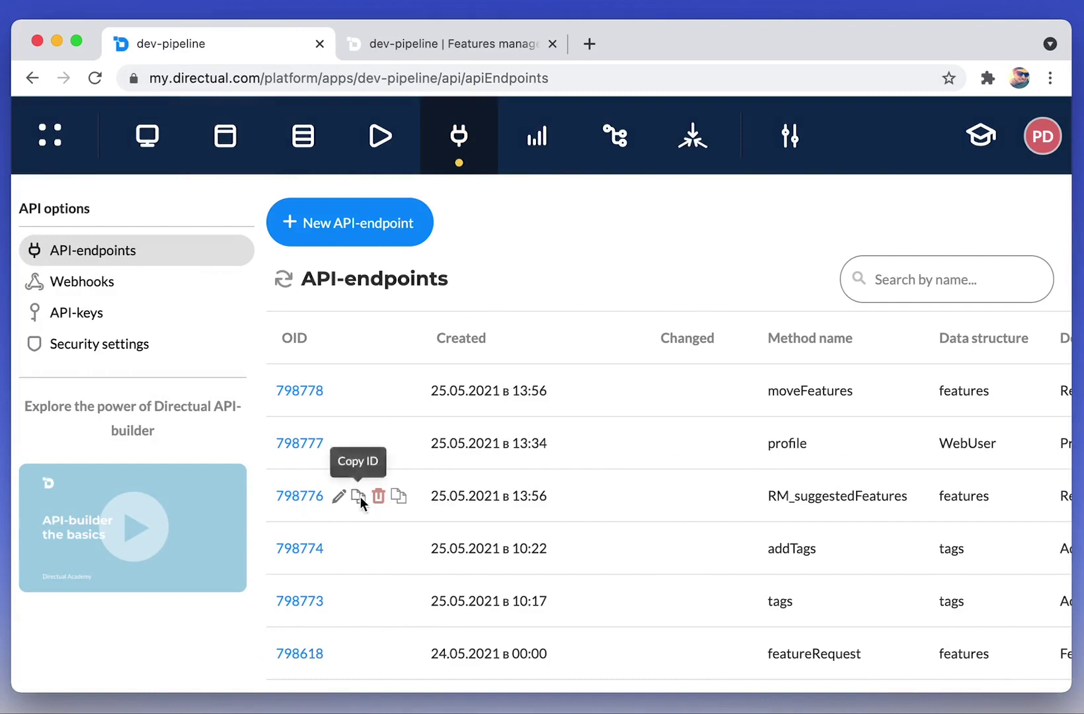
pyautogui.click(399, 495)
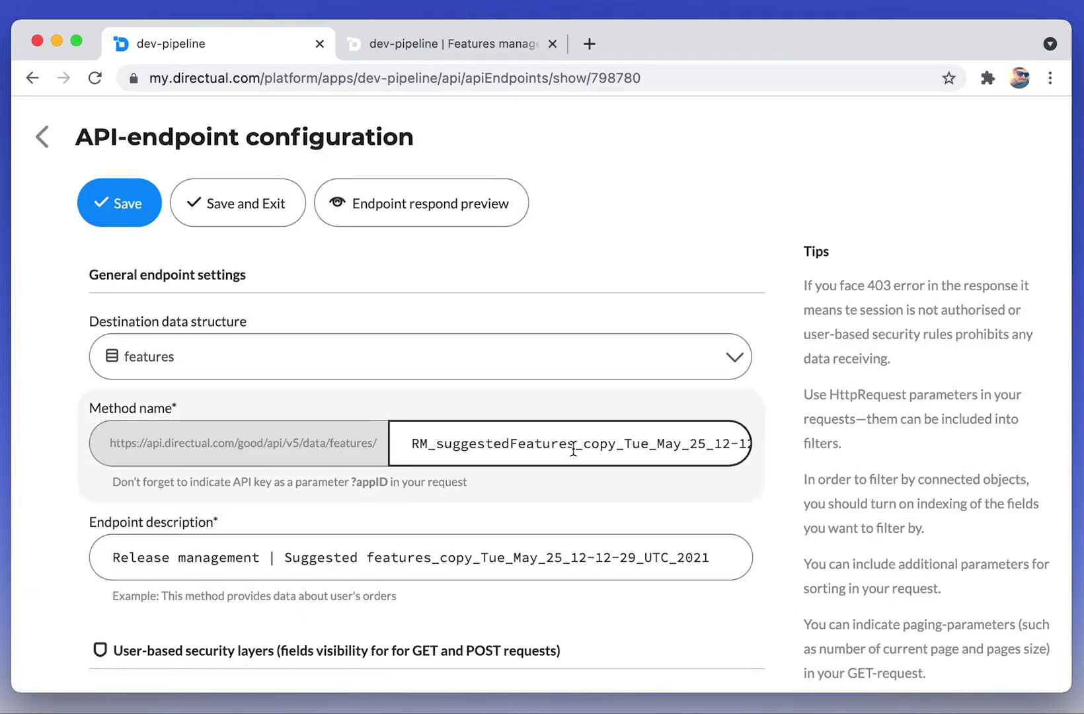
# Rename the duplicated endpoint's method as RM_approvedFeatures.
pyautogui.moveTo(573, 451); pyautogui.dragTo(775, 439)
pyautogui.press('BackSpace')
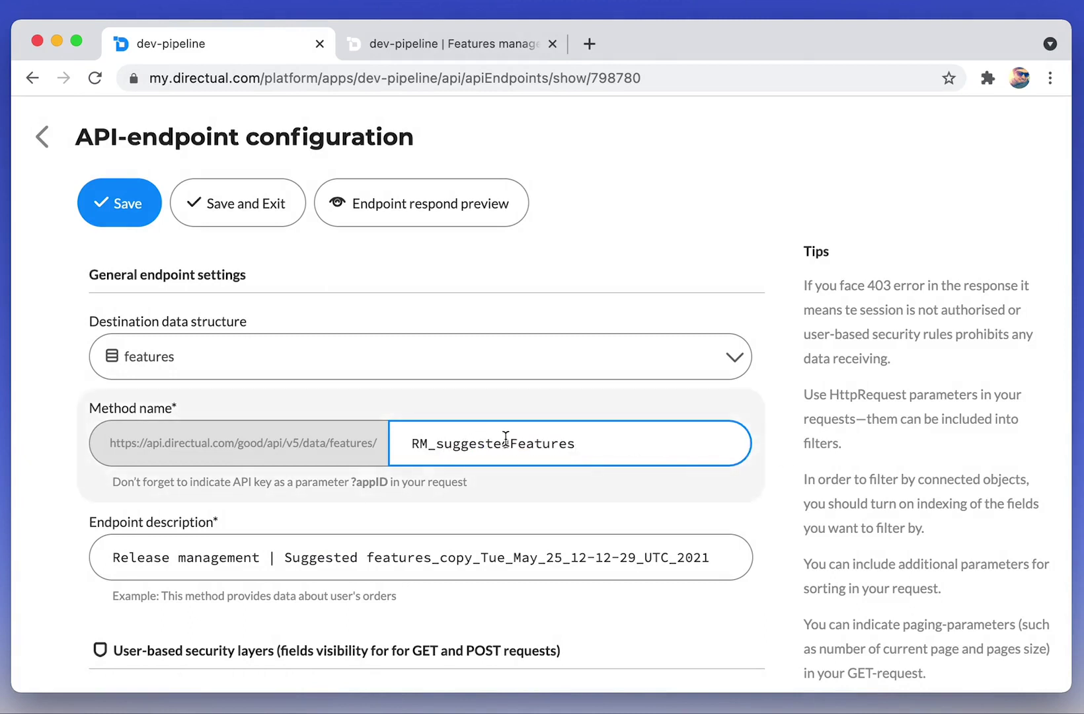
pyautogui.moveTo(441, 448); pyautogui.dragTo(437, 448)
pyautogui.write('ф')
# Change the endpoint description to "Release management | Approved features".
pyautogui.doubleClick(291, 559)
pyautogui.write('Approv')
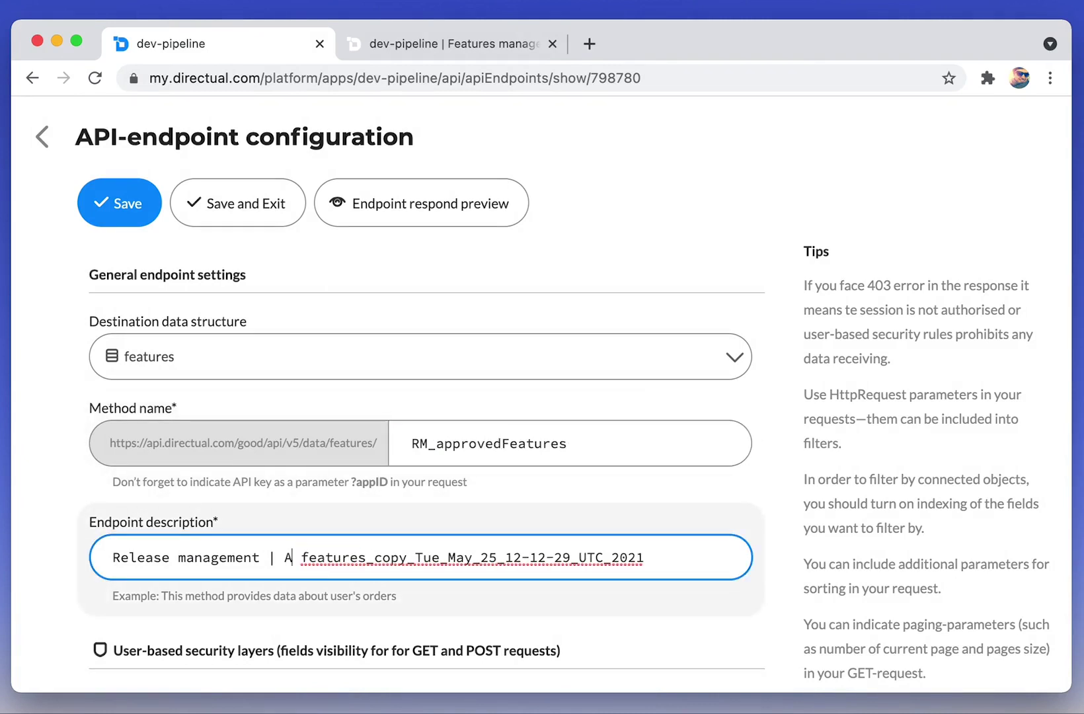
pyautogui.write('ed')
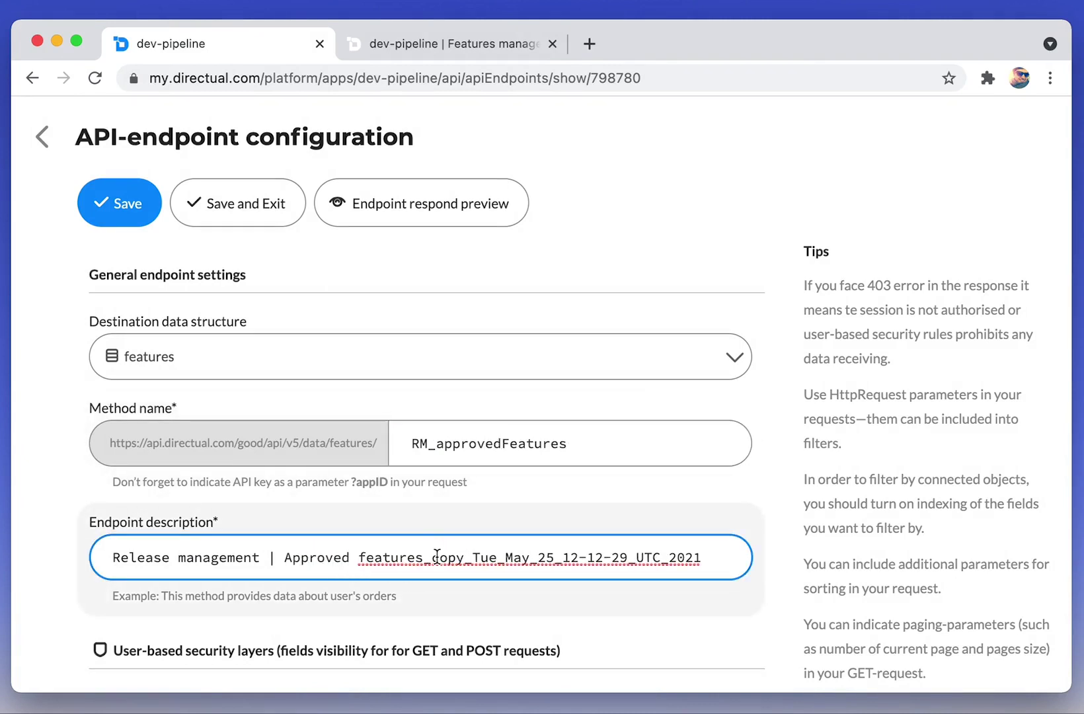
pyautogui.click(427, 562)
pyautogui.hotkey('shift', 'End')
pyautogui.press('BackSpace')
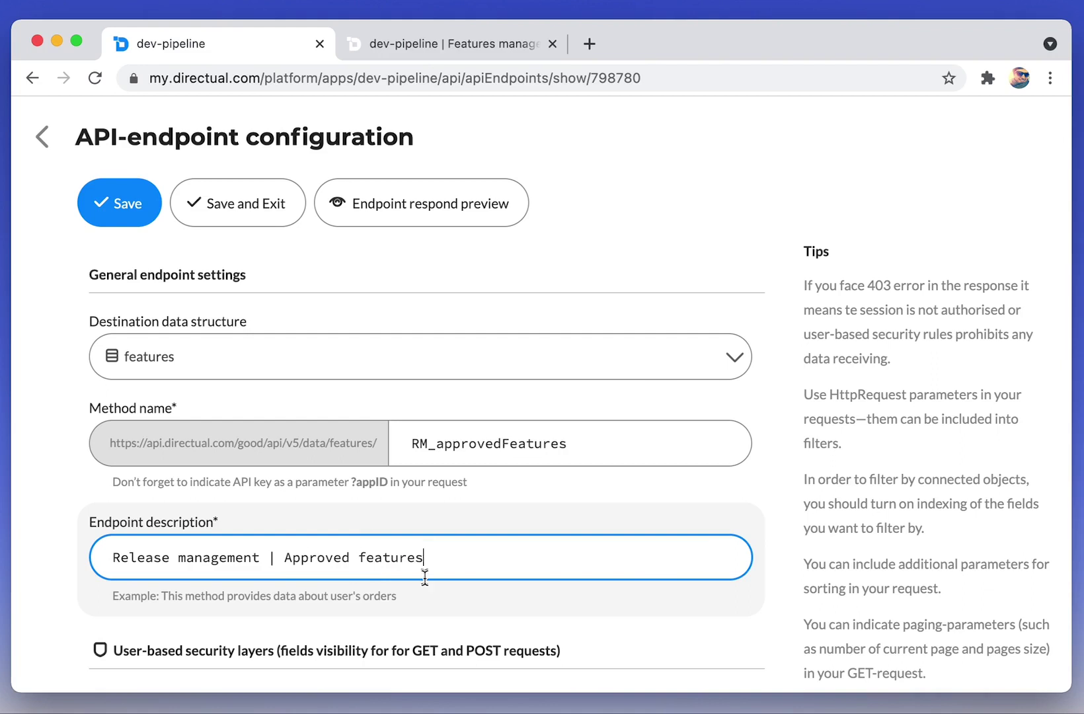
pyautogui.click(461, 509)
# Set the endpoint's object filter to request_status equal to approved, then save and exit the configuration.
pyautogui.scroll(-10, 392, 499)
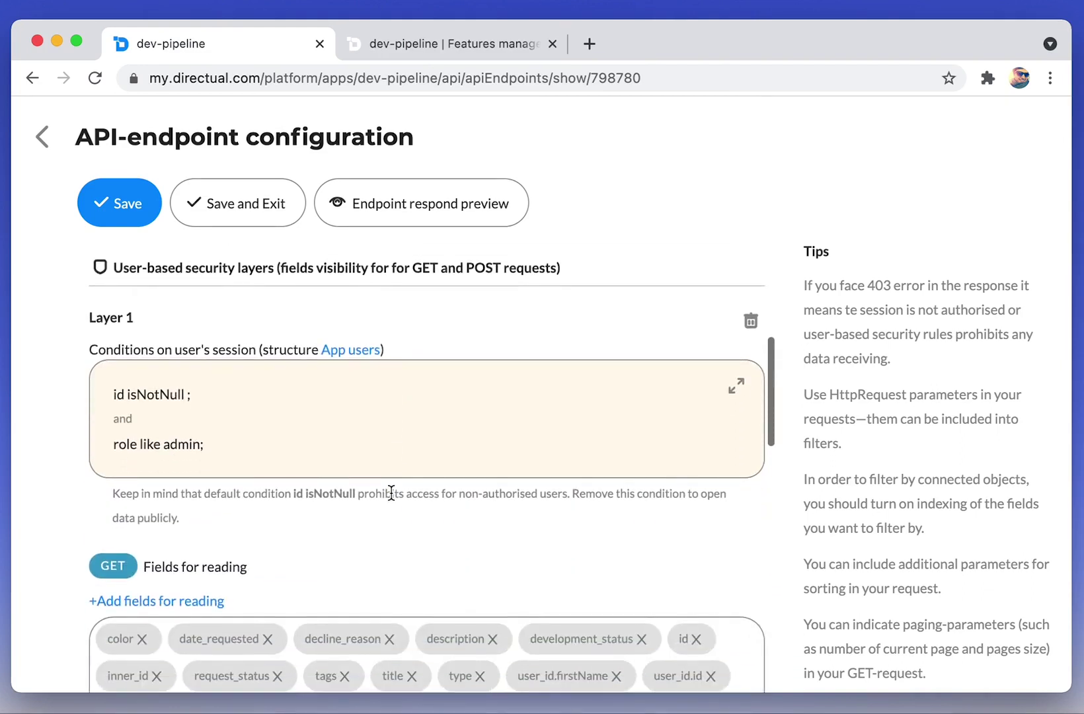
pyautogui.scroll(-15, 391, 493)
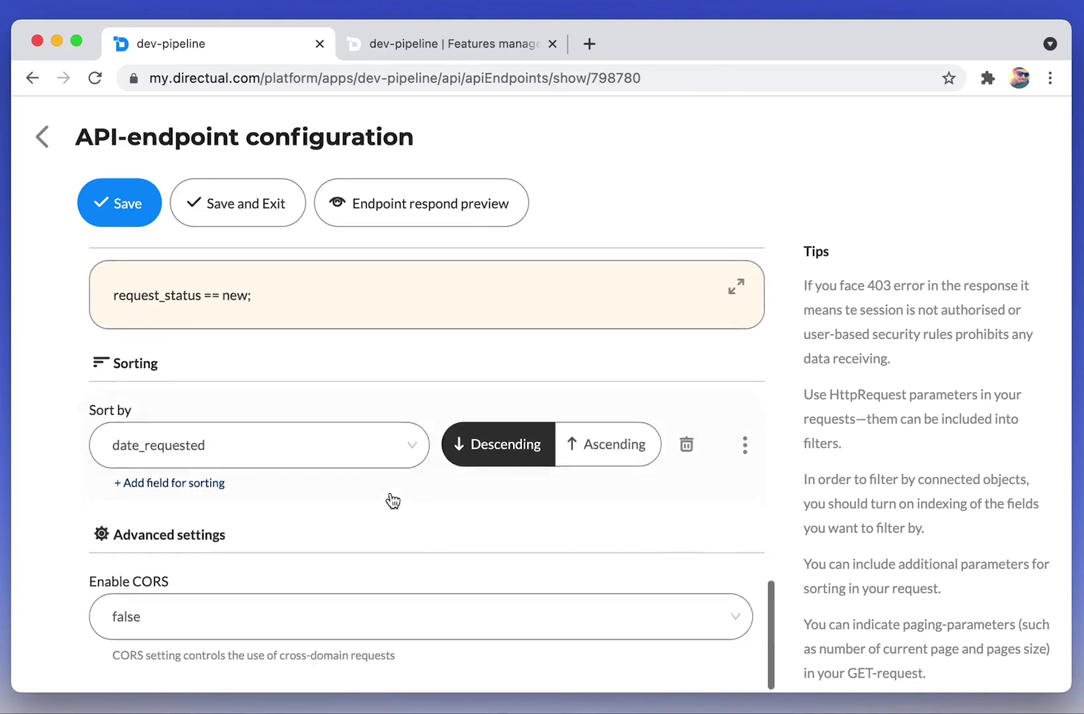
pyautogui.scroll(4, 212, 358)
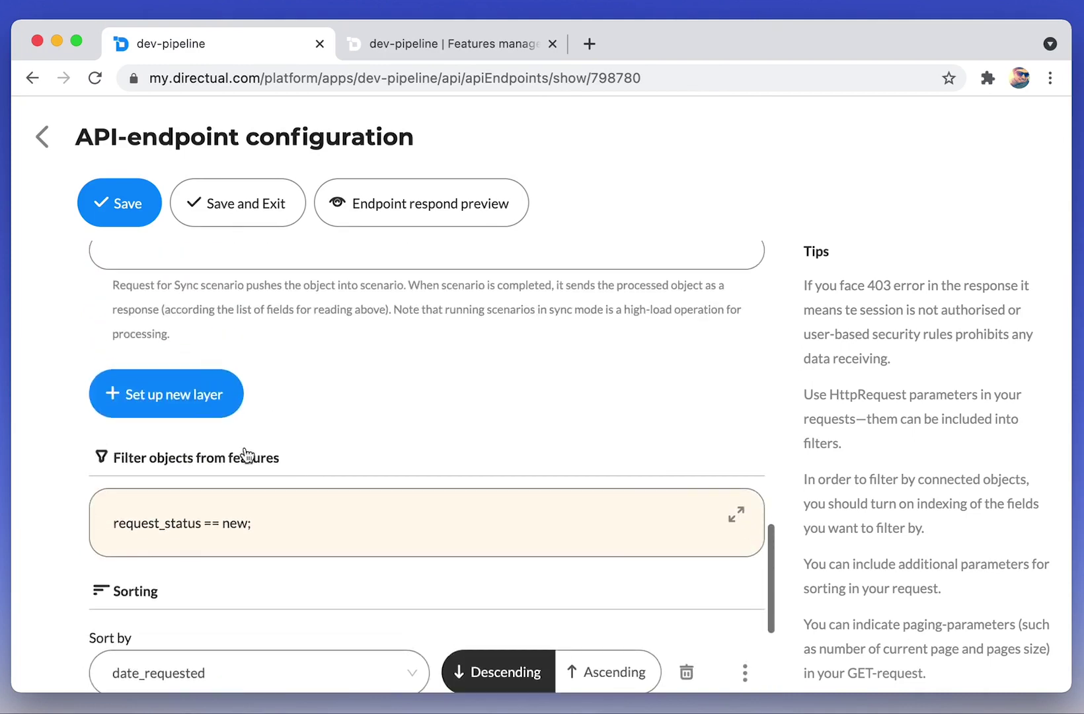
pyautogui.click(736, 514)
pyautogui.scroll(-5, 378, 541)
pyautogui.scroll(2, 160, 382)
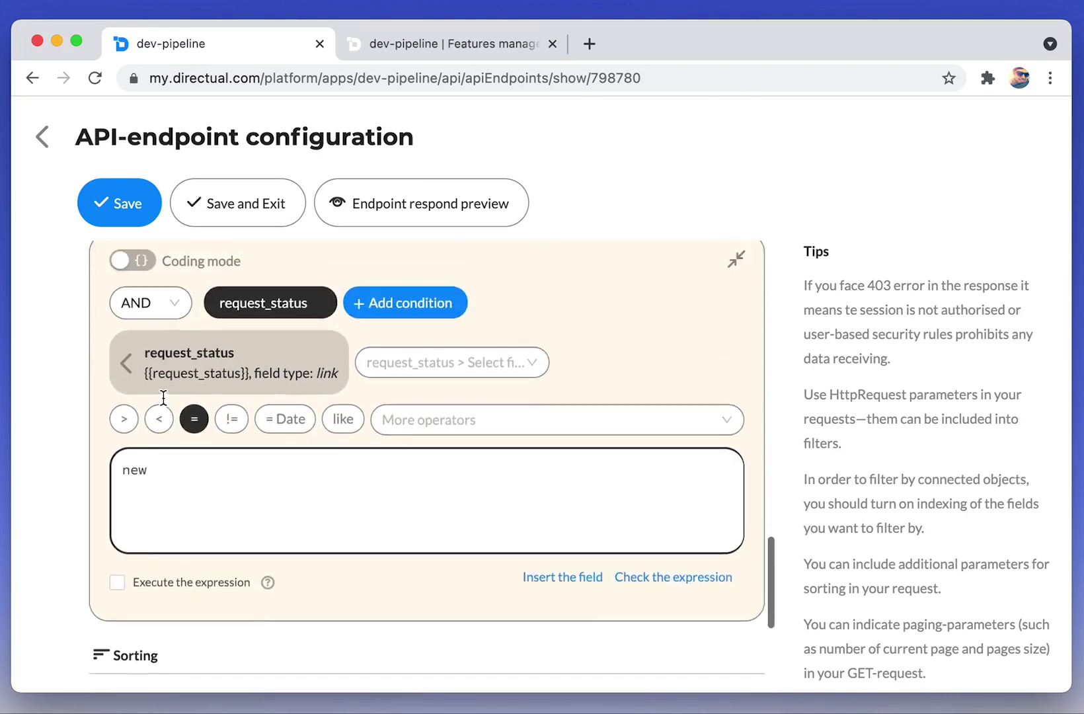
pyautogui.click(153, 482)
pyautogui.moveTo(153, 481); pyautogui.dragTo(78, 472)
pyautogui.write('approved')
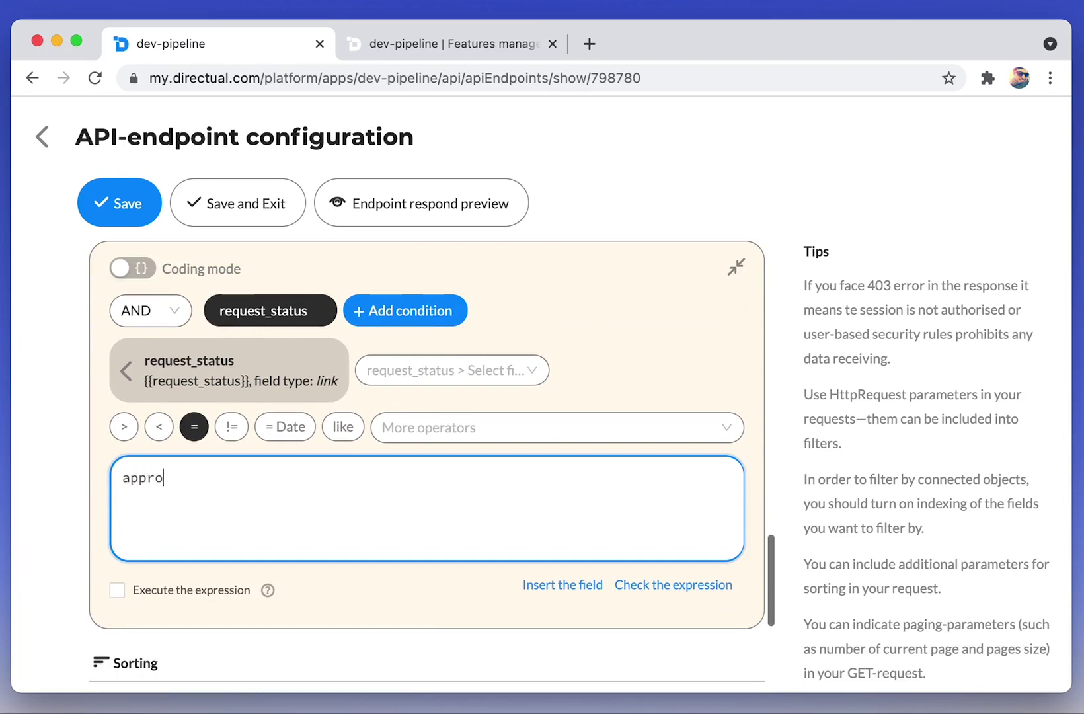
pyautogui.click(238, 211)
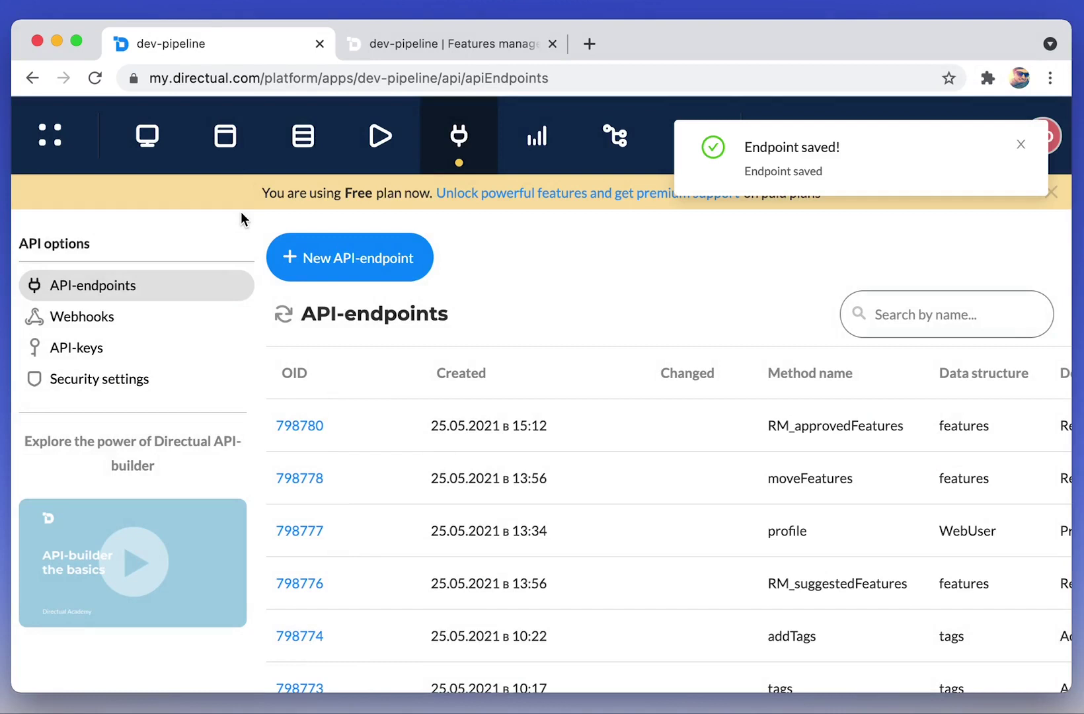
# Open the Features management page in the editor's mobile layout and connect the Approved tab's cards component to the RM_approvedFeatures endpoint.
pyautogui.click(225, 136)
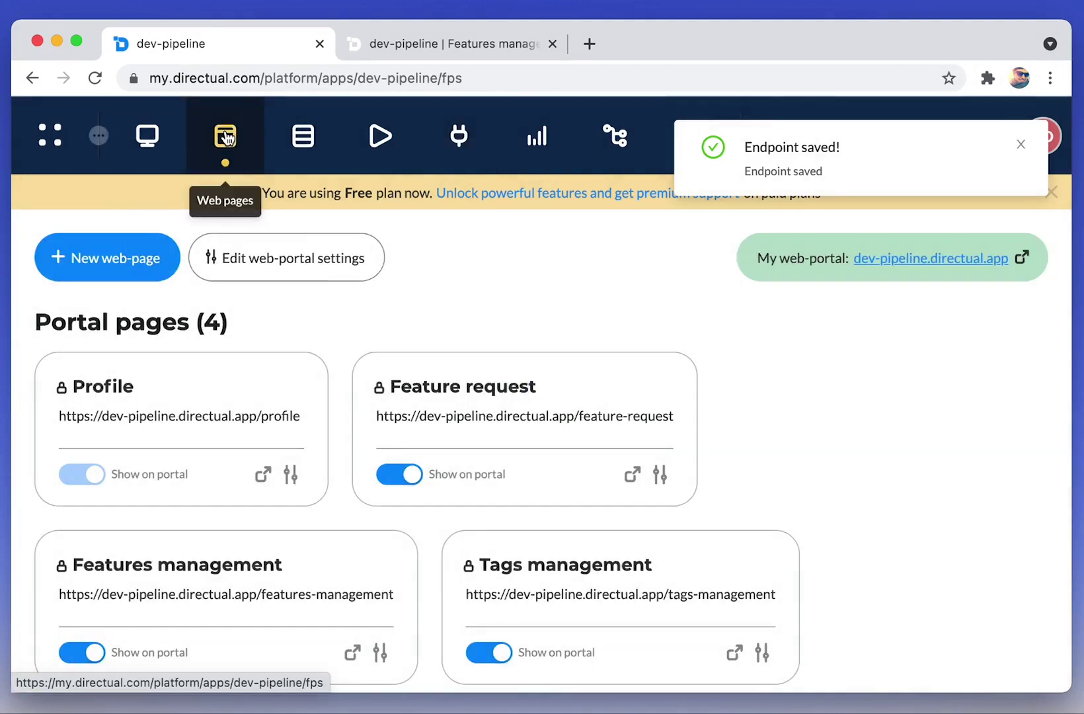
pyautogui.click(246, 574)
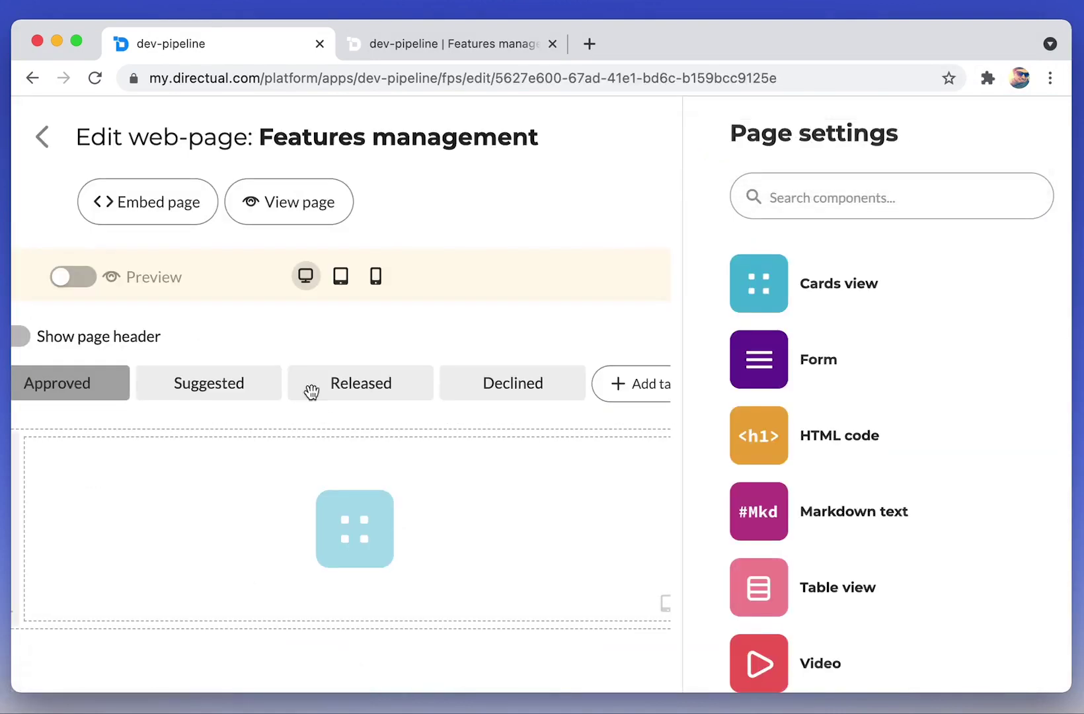
pyautogui.click(375, 279)
pyautogui.click(272, 507)
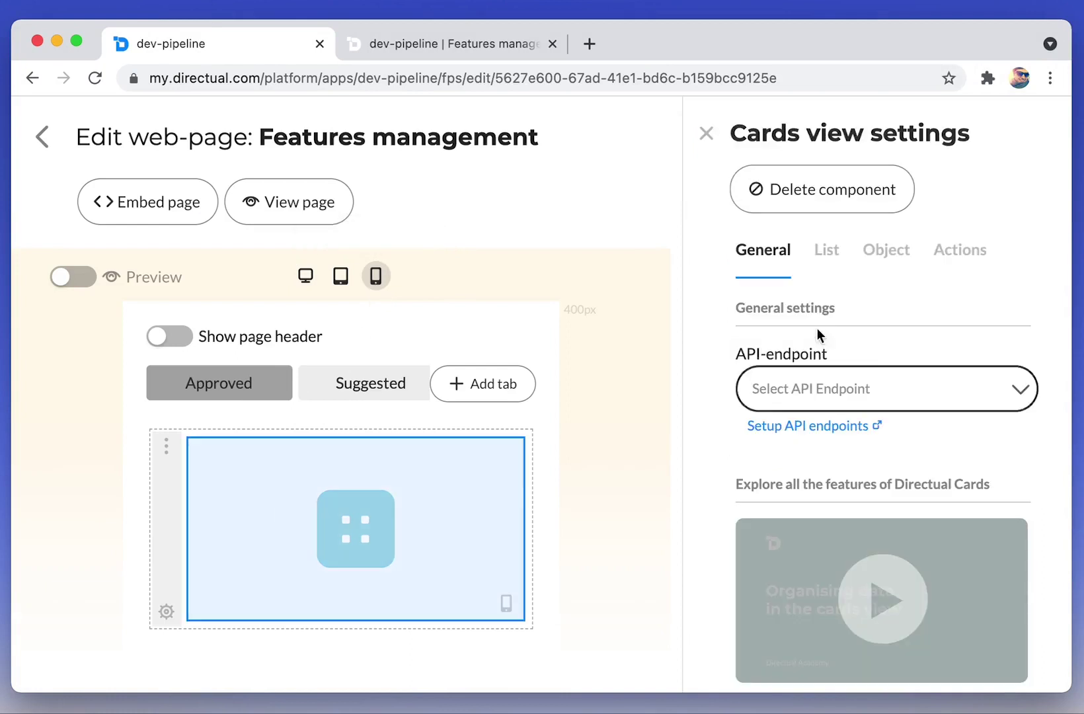
pyautogui.click(825, 387)
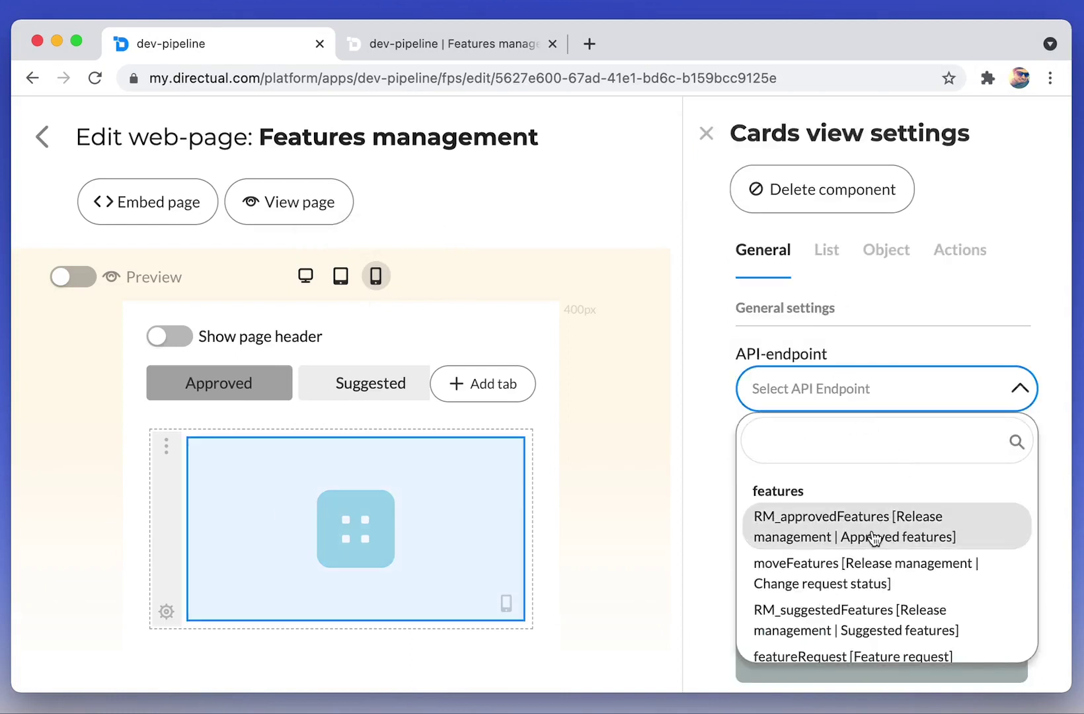
pyautogui.click(871, 526)
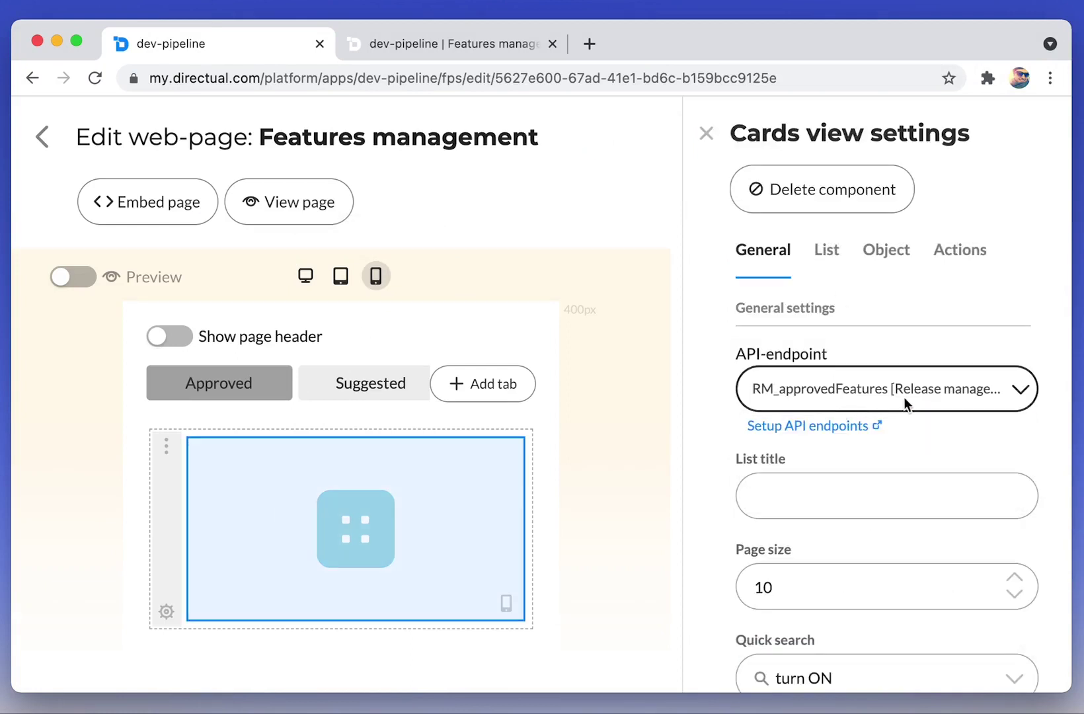
# Set the approved cards' header comment to Tags and the card text to Development status.
pyautogui.click(825, 255)
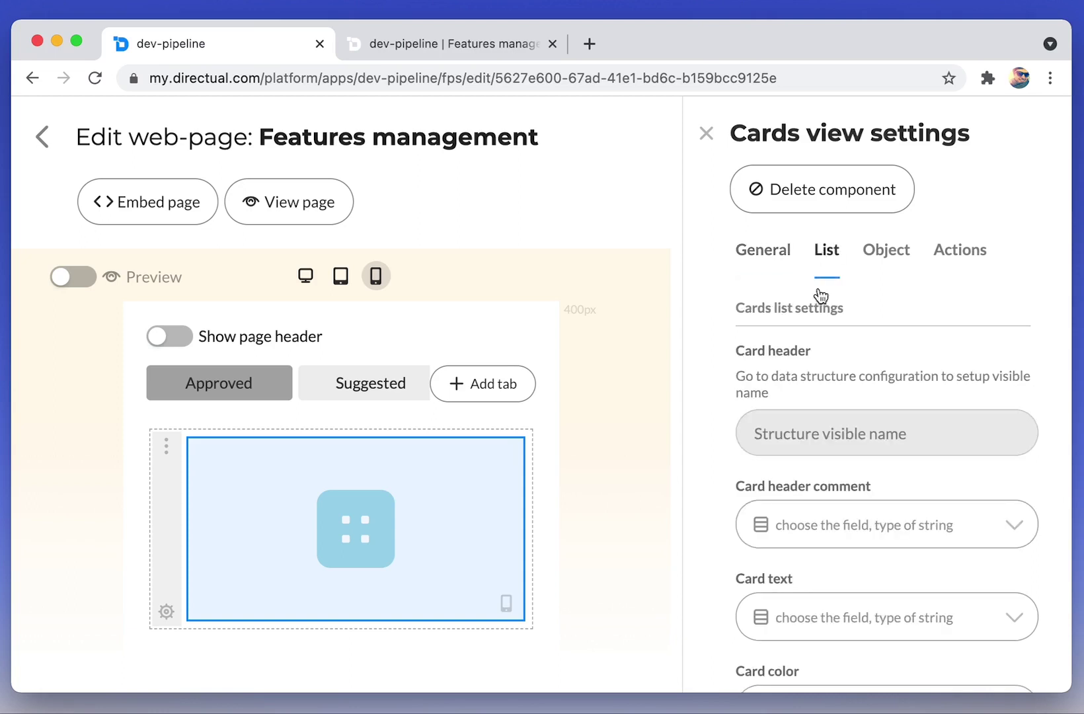
pyautogui.click(836, 515)
pyautogui.write('ta')
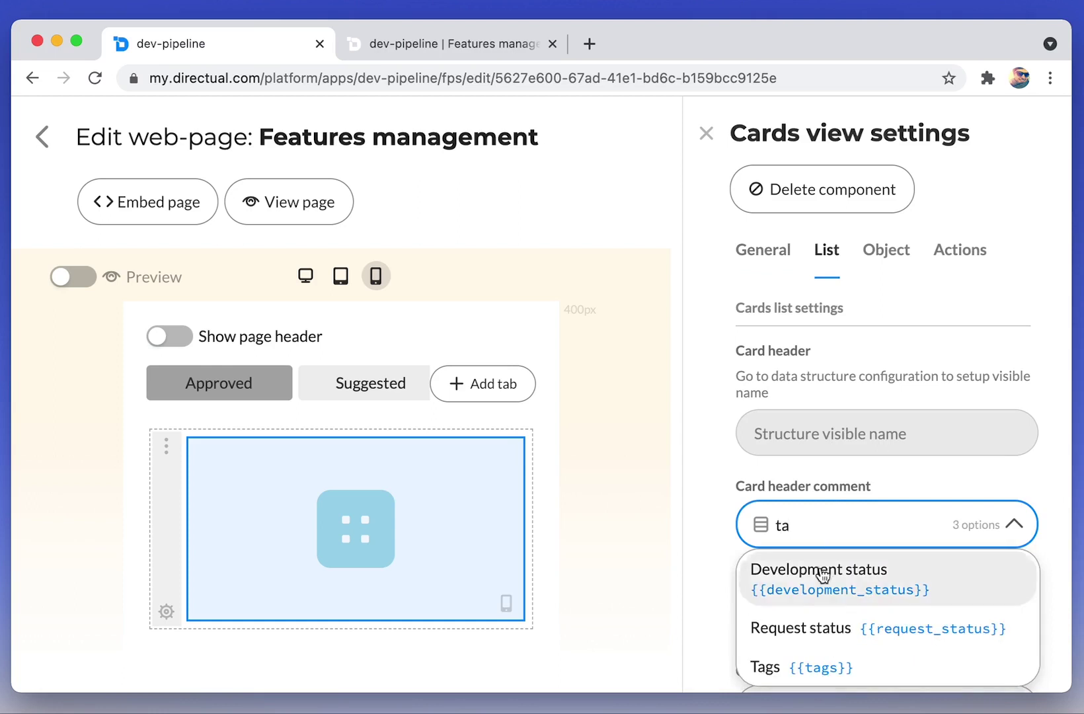
pyautogui.click(803, 666)
pyautogui.click(835, 613)
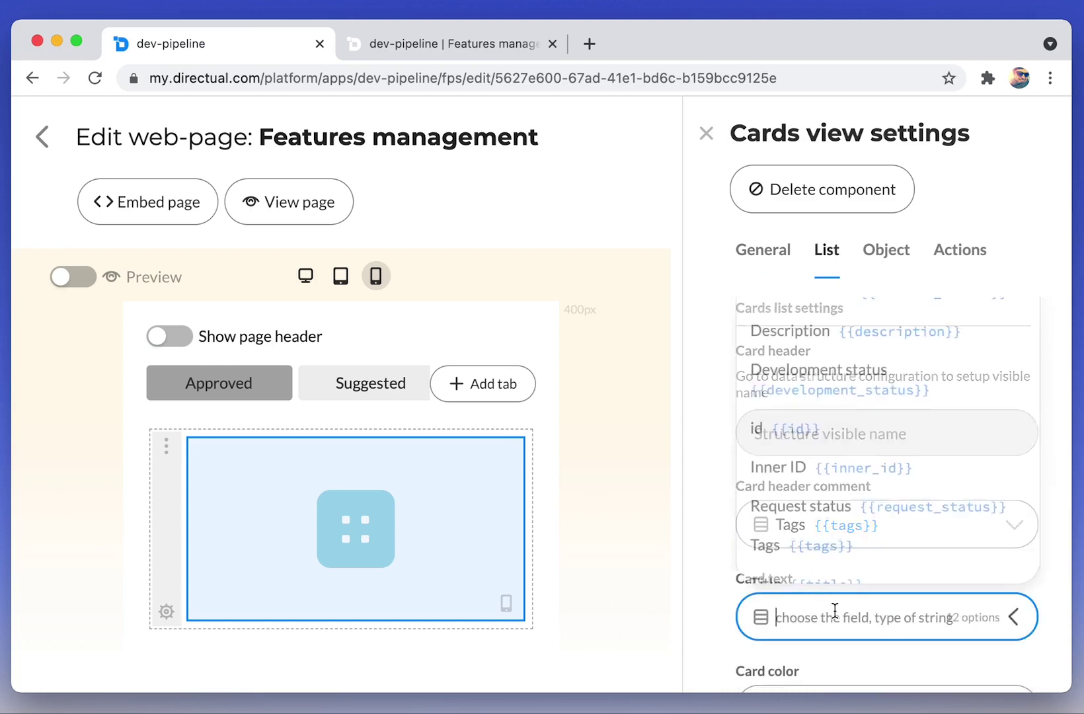
pyautogui.write('dev')
pyautogui.click(844, 569)
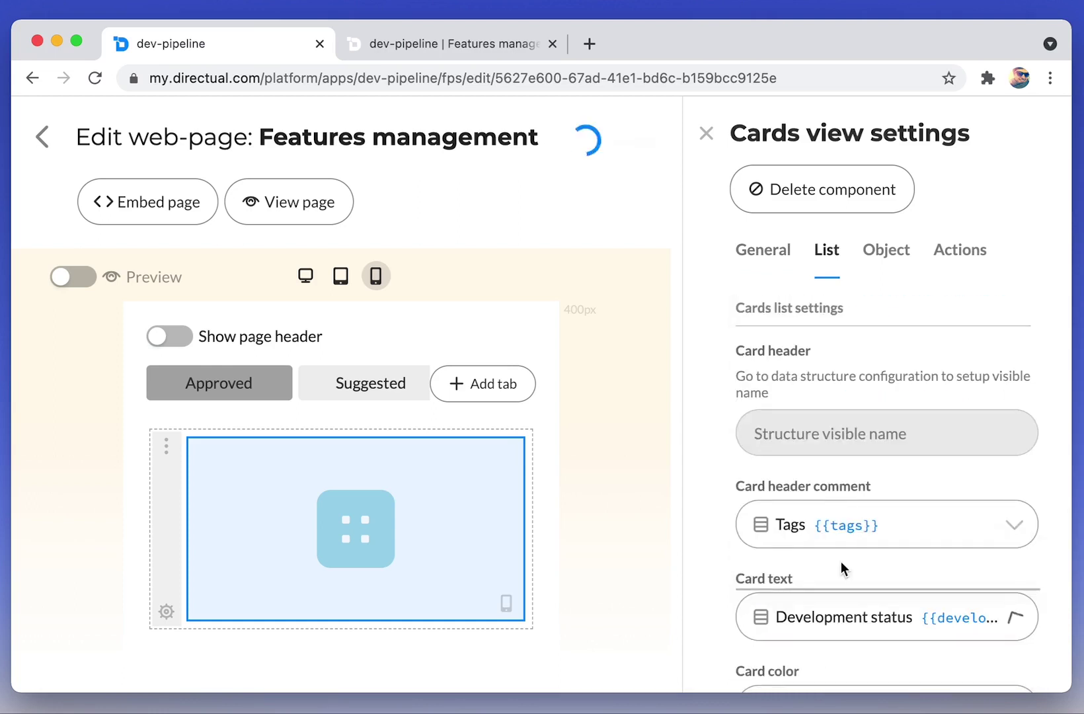
# Stop displaying the Card color field in the approved cards' object view.
pyautogui.click(887, 250)
pyautogui.scroll(-4, 828, 438)
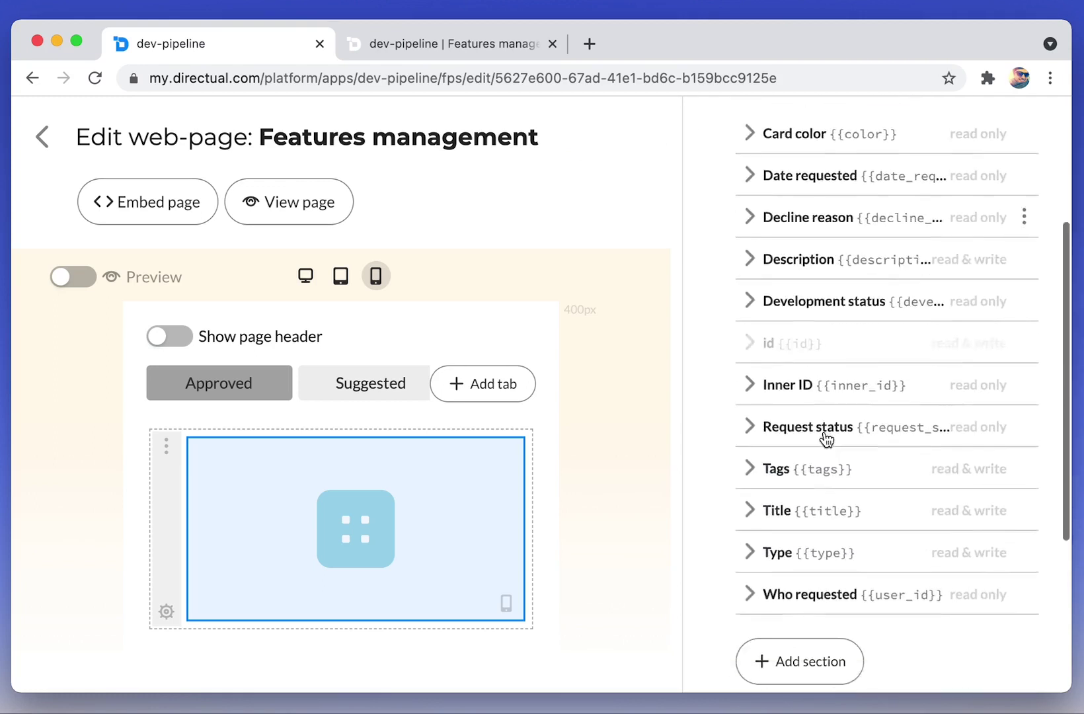
pyautogui.scroll(-3, 826, 438)
pyautogui.scroll(5, 805, 404)
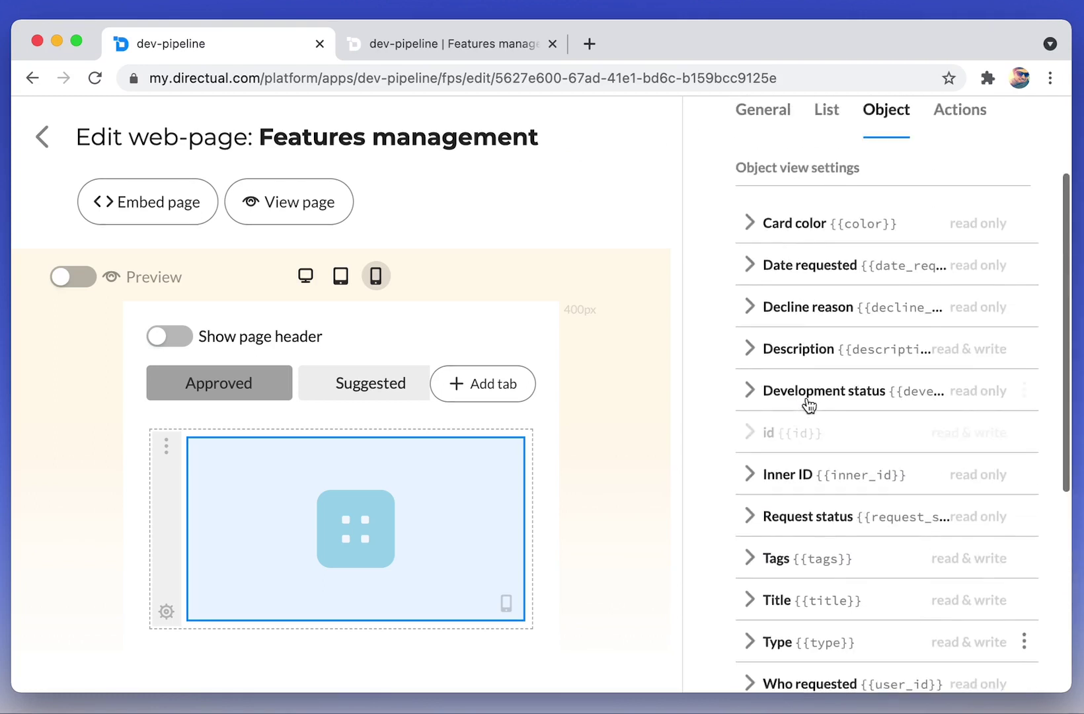
pyautogui.click(825, 236)
pyautogui.click(782, 294)
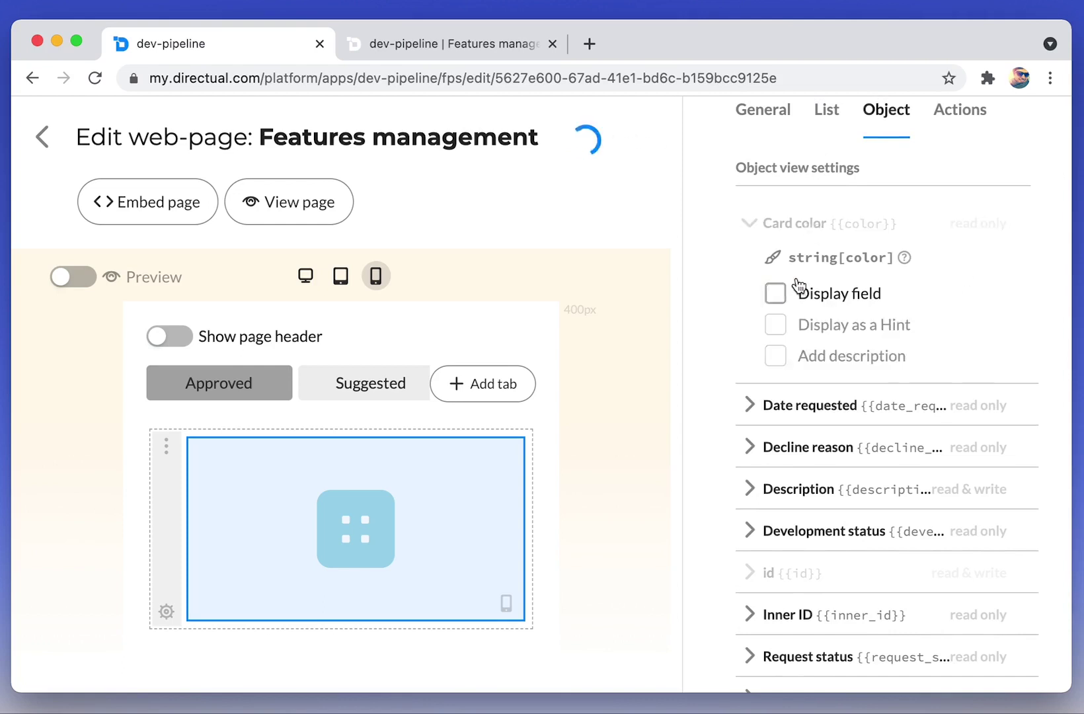
pyautogui.click(803, 236)
# Reorder the object view fields so that Type, Title and Description directly follow Card color.
pyautogui.scroll(-1, 1046, 562)
pyautogui.scroll(-2, 1045, 562)
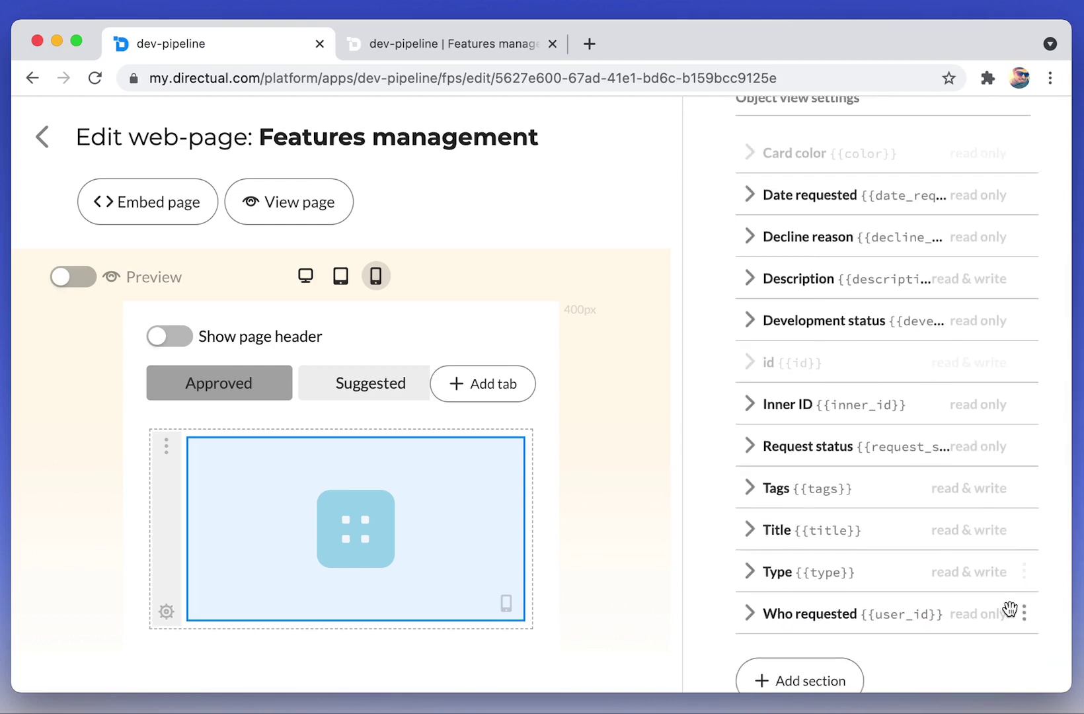
pyautogui.scroll(2, 1021, 608)
pyautogui.moveTo(1023, 619); pyautogui.dragTo(1008, 238)
pyautogui.moveTo(1023, 619); pyautogui.dragTo(1008, 286)
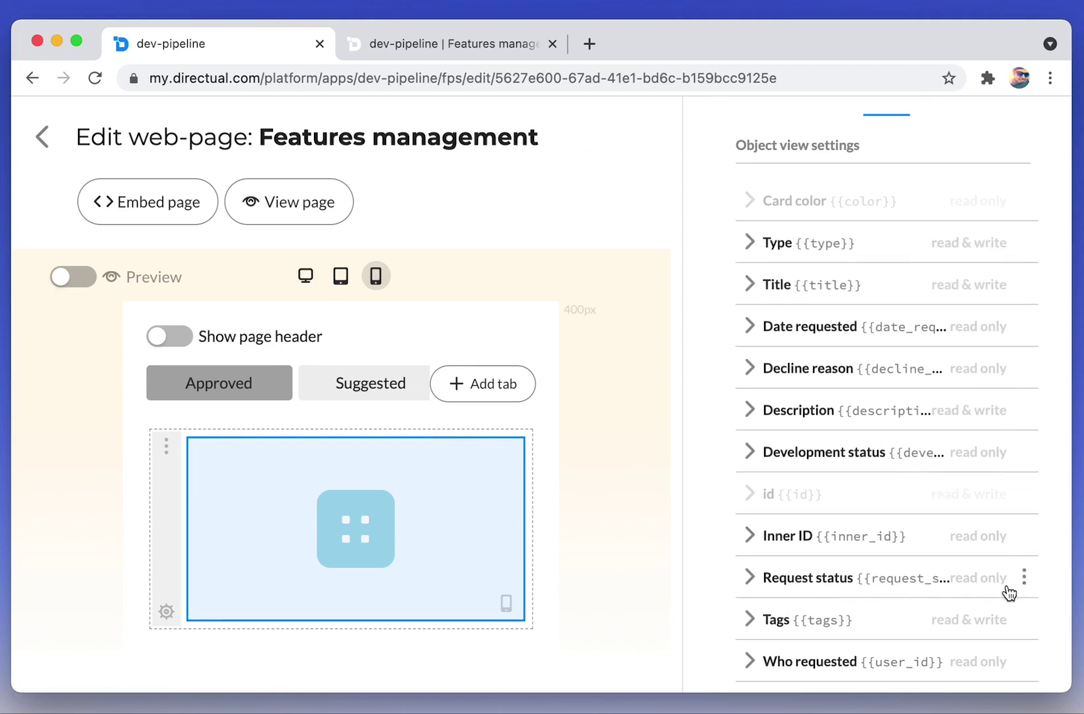
pyautogui.moveTo(1024, 415); pyautogui.dragTo(1018, 332)
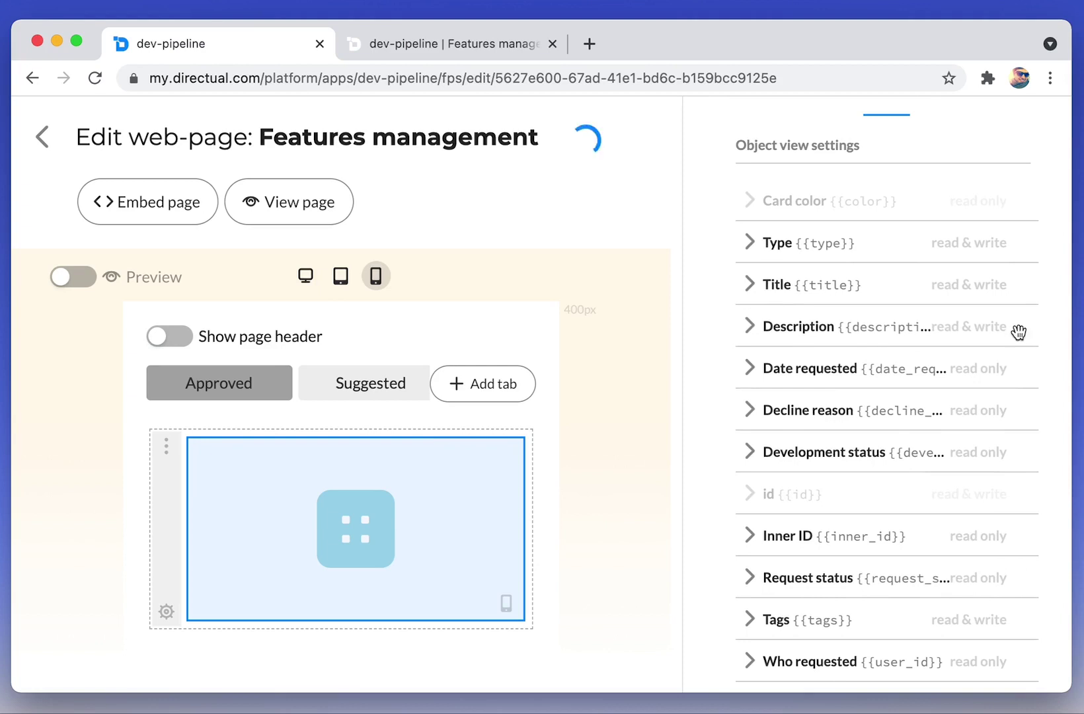
# Move the Inner ID field directly below Card color in the approved cards' object view.
pyautogui.moveTo(1022, 543); pyautogui.dragTo(1025, 243)
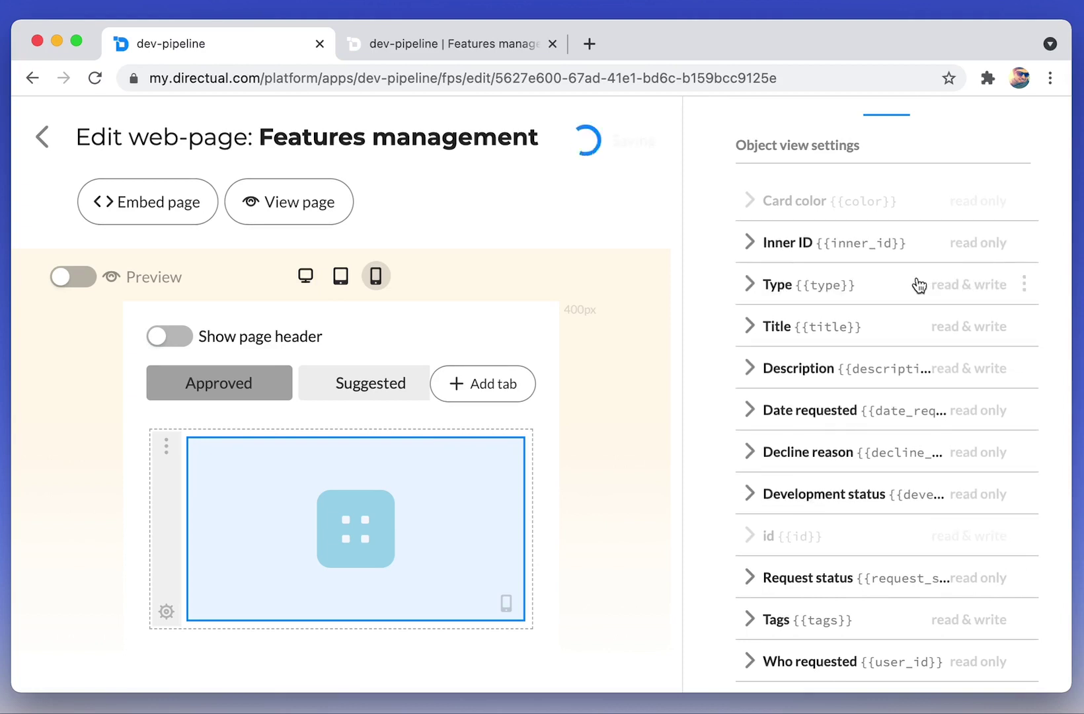
pyautogui.scroll(3, 949, 286)
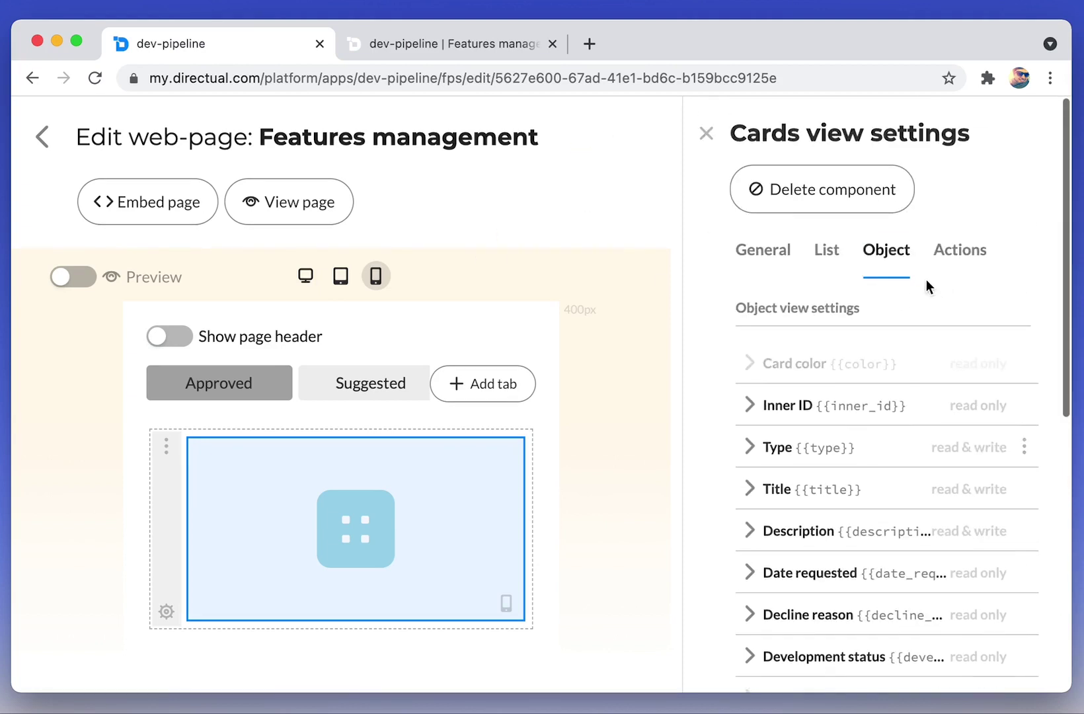
# Add an action named Back to backlog to the approved cards and expand its settings.
pyautogui.click(767, 263)
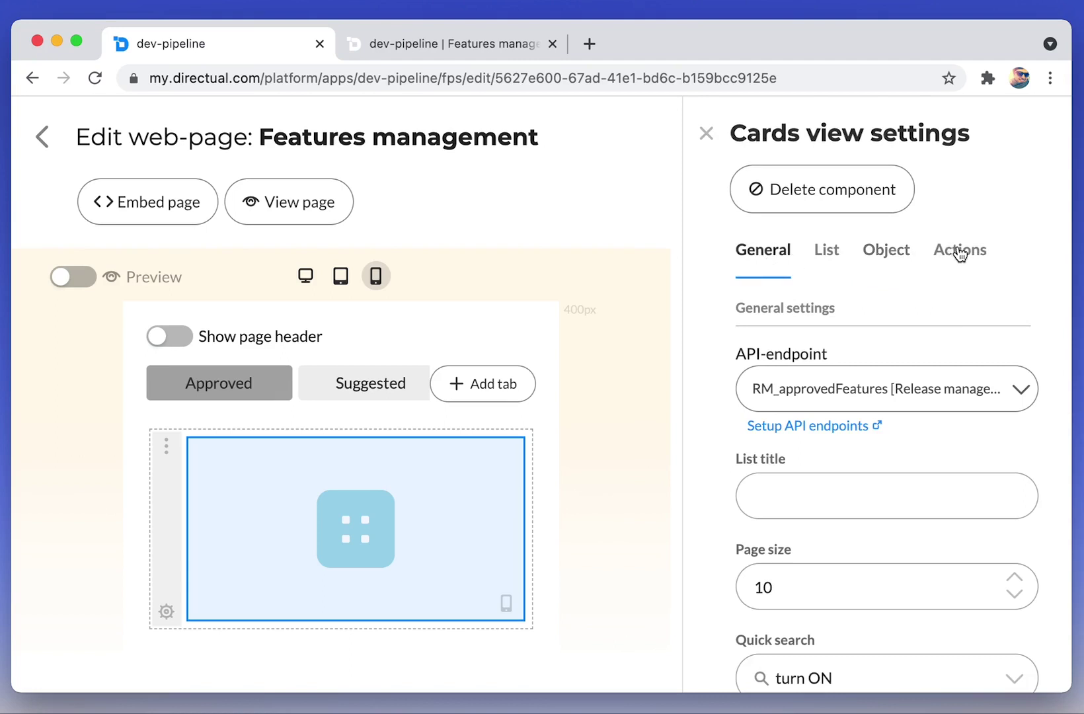
pyautogui.click(960, 253)
pyautogui.click(806, 378)
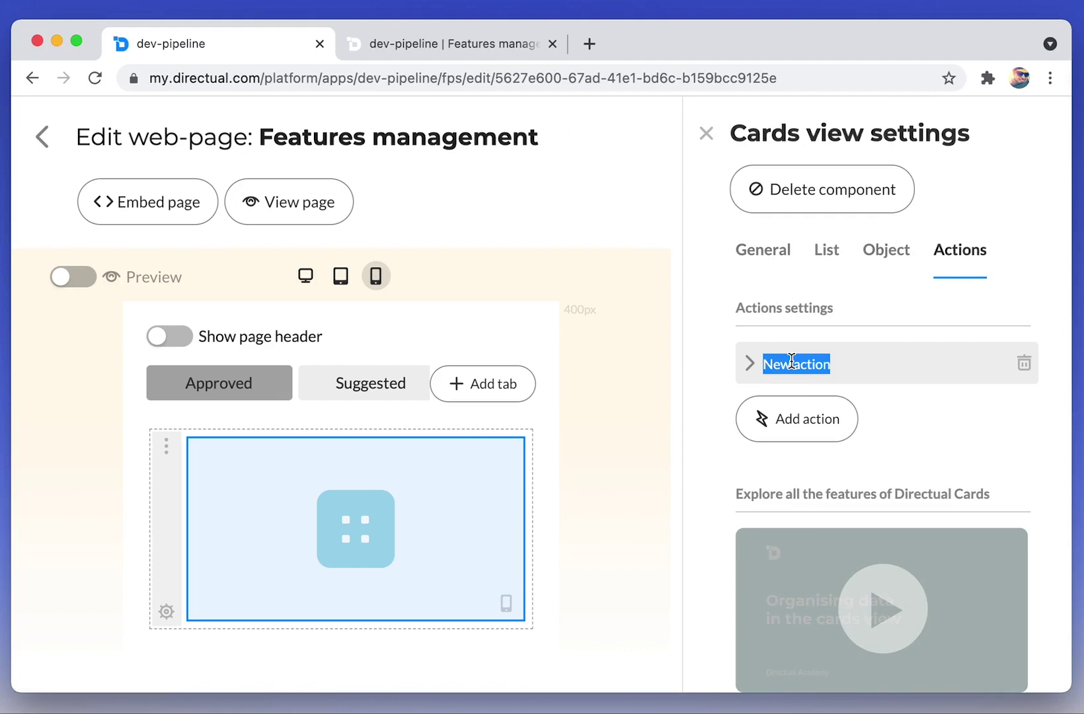
pyautogui.press('BackSpace')
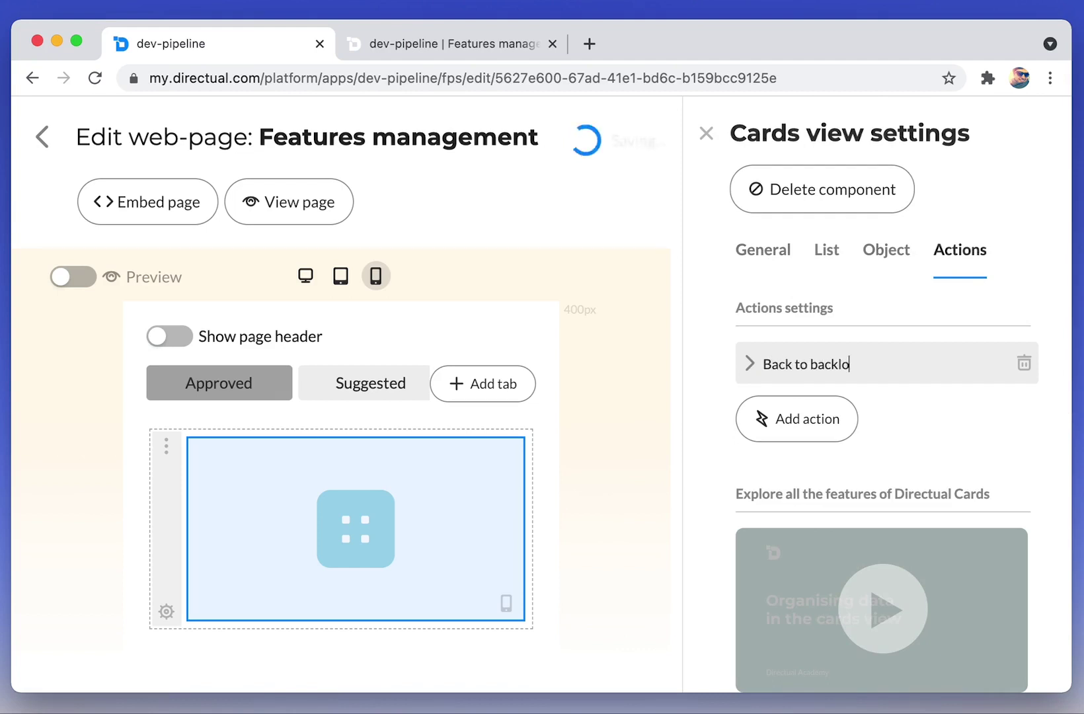
pyautogui.click(751, 369)
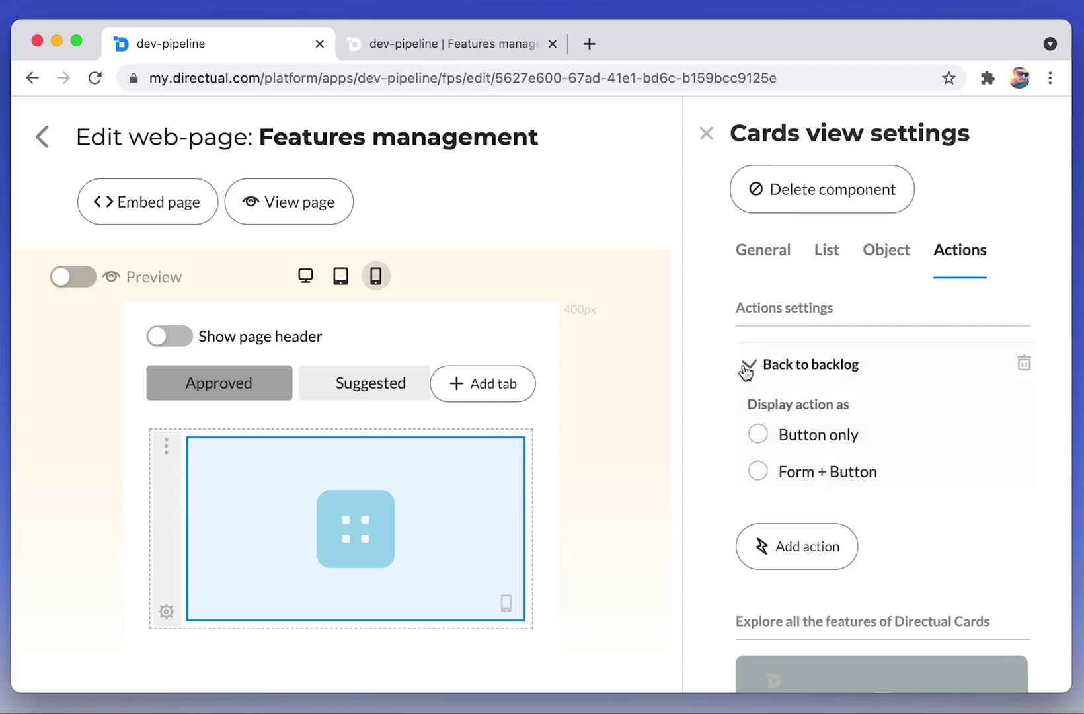
# Display the Back to backlog action as Button only, with the arrowLeft icon and the normal button type.
pyautogui.click(813, 436)
pyautogui.scroll(-3, 826, 410)
pyautogui.click(826, 390)
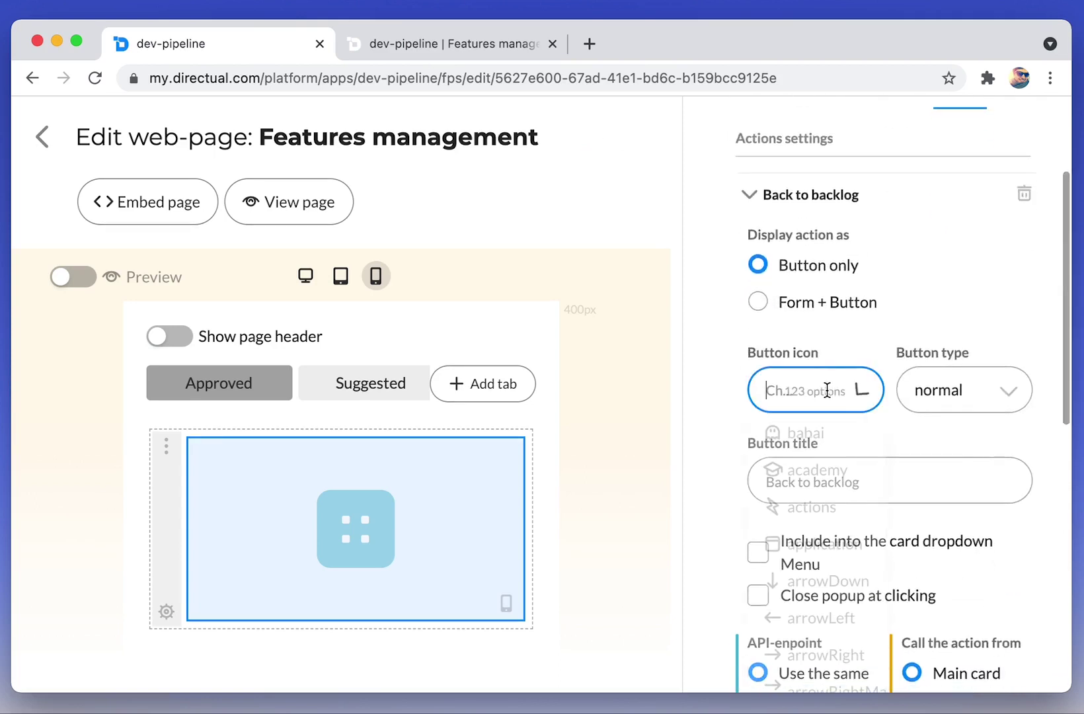
pyautogui.write('ba')
pyautogui.press('BackSpace')
pyautogui.press('BackSpace')
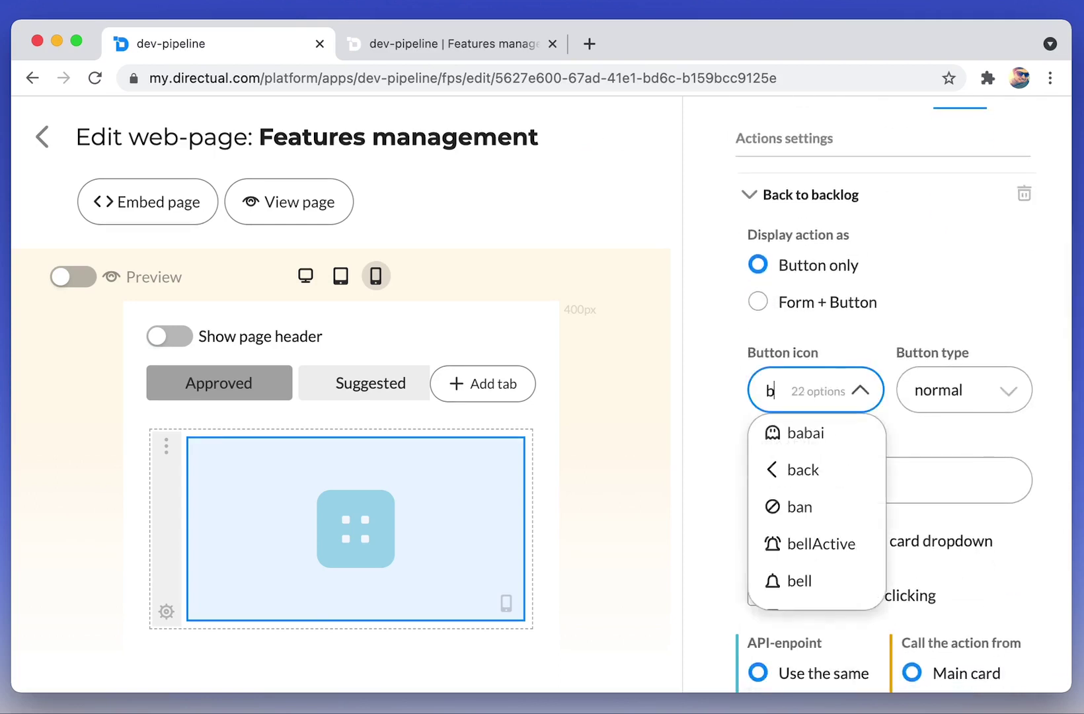
pyautogui.write('lef')
pyautogui.click(839, 434)
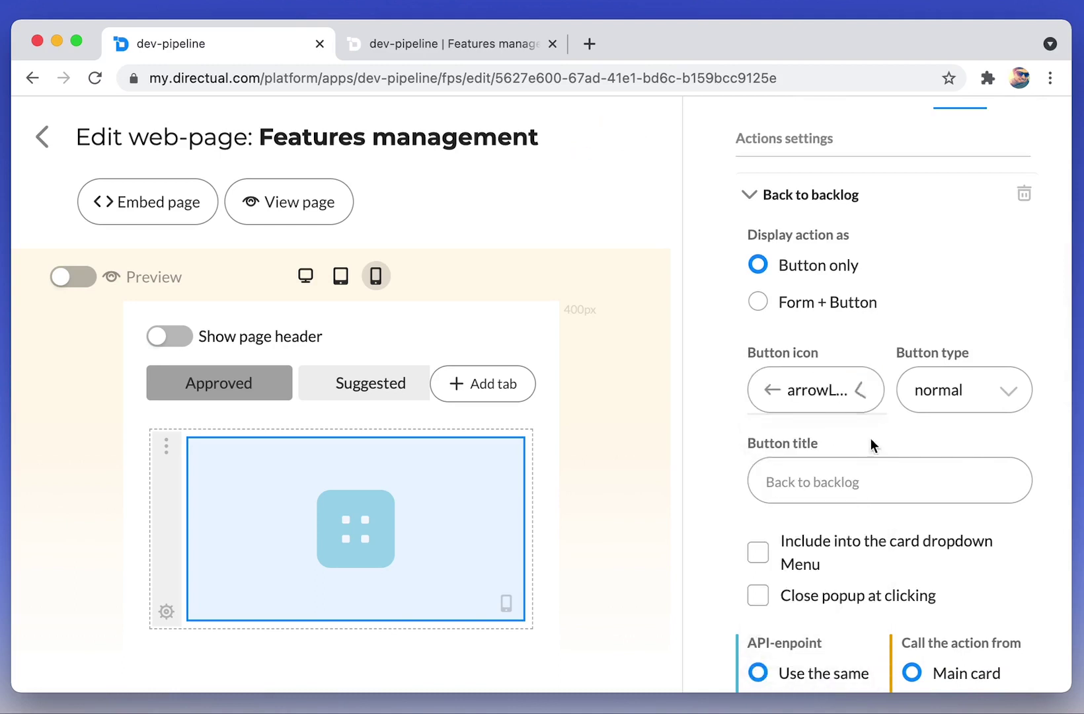
pyautogui.click(940, 395)
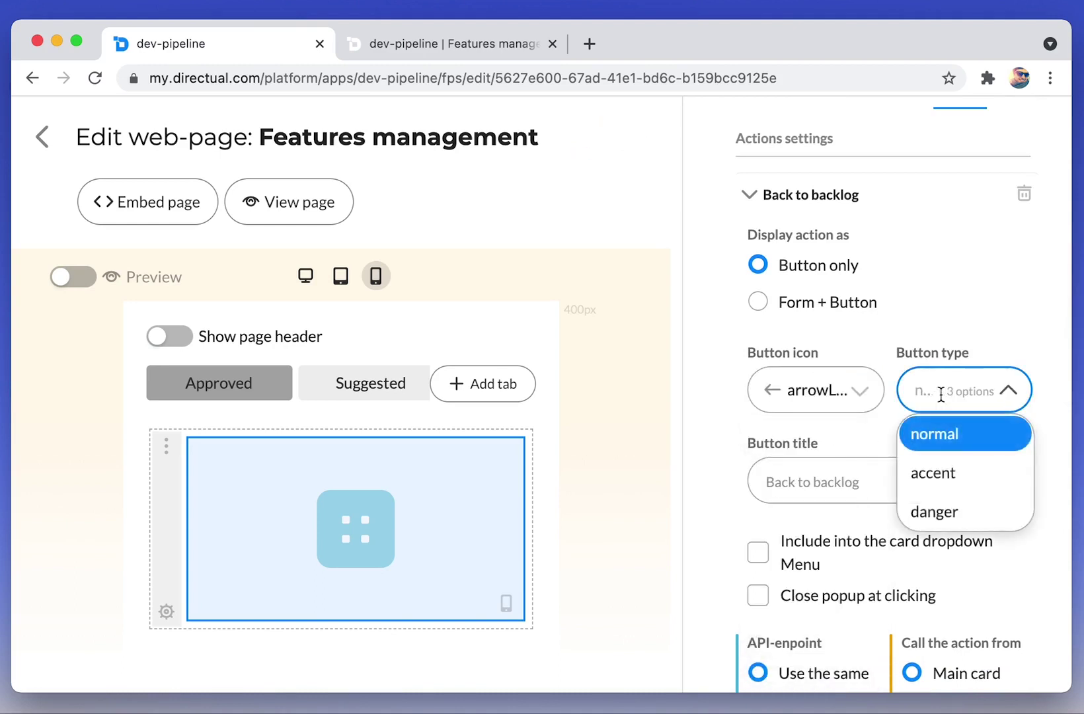
pyautogui.click(965, 420)
# Include the Back to backlog action in the card dropdown menu and make the popup close at clicking.
pyautogui.scroll(-3, 842, 472)
pyautogui.click(801, 416)
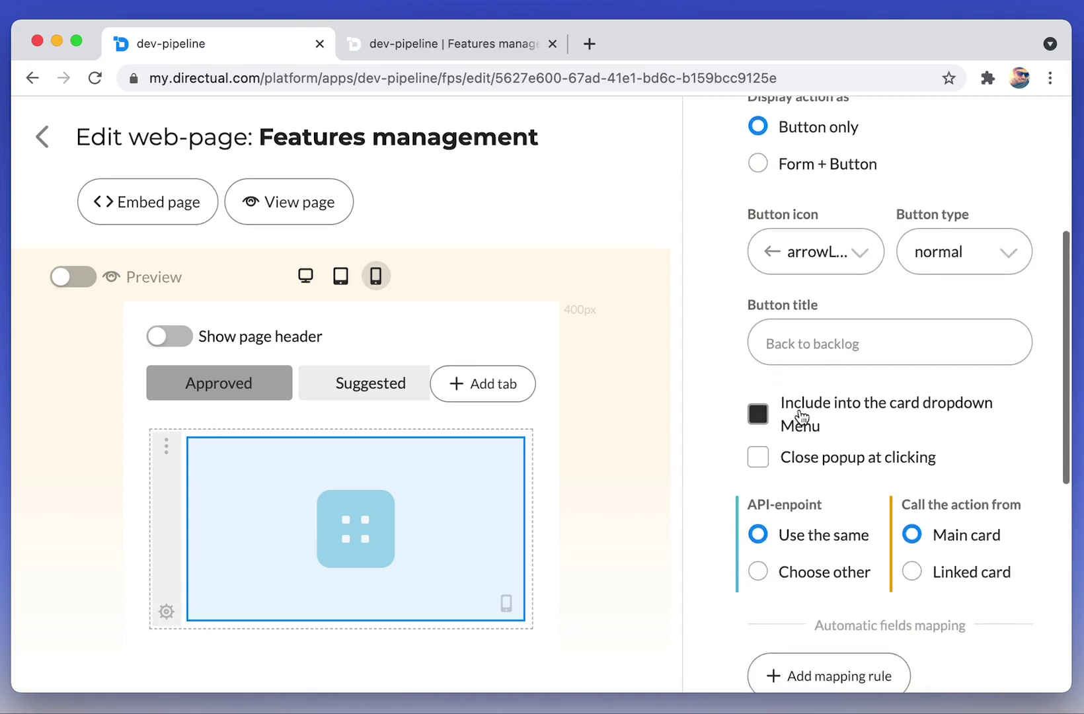
pyautogui.click(793, 463)
# Set the action to use another API endpoint and choose moveFeatures as the additional endpoint.
pyautogui.click(796, 579)
pyautogui.scroll(-3, 815, 510)
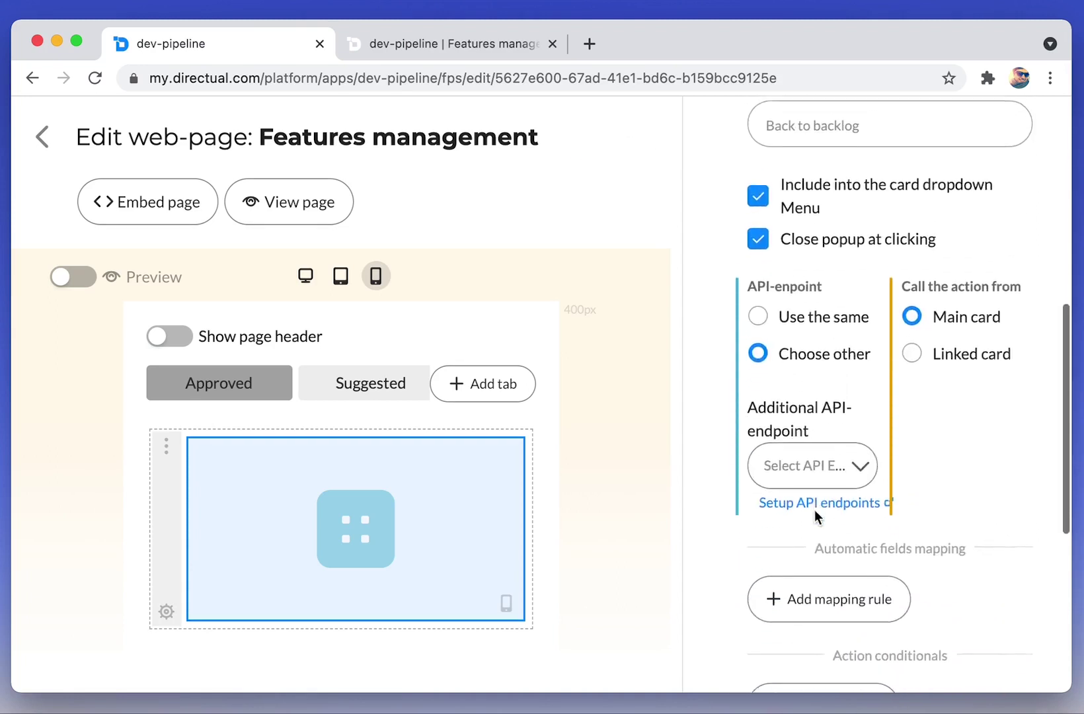
pyautogui.moveTo(677, 492); pyautogui.dragTo(594, 490)
pyautogui.click(750, 402)
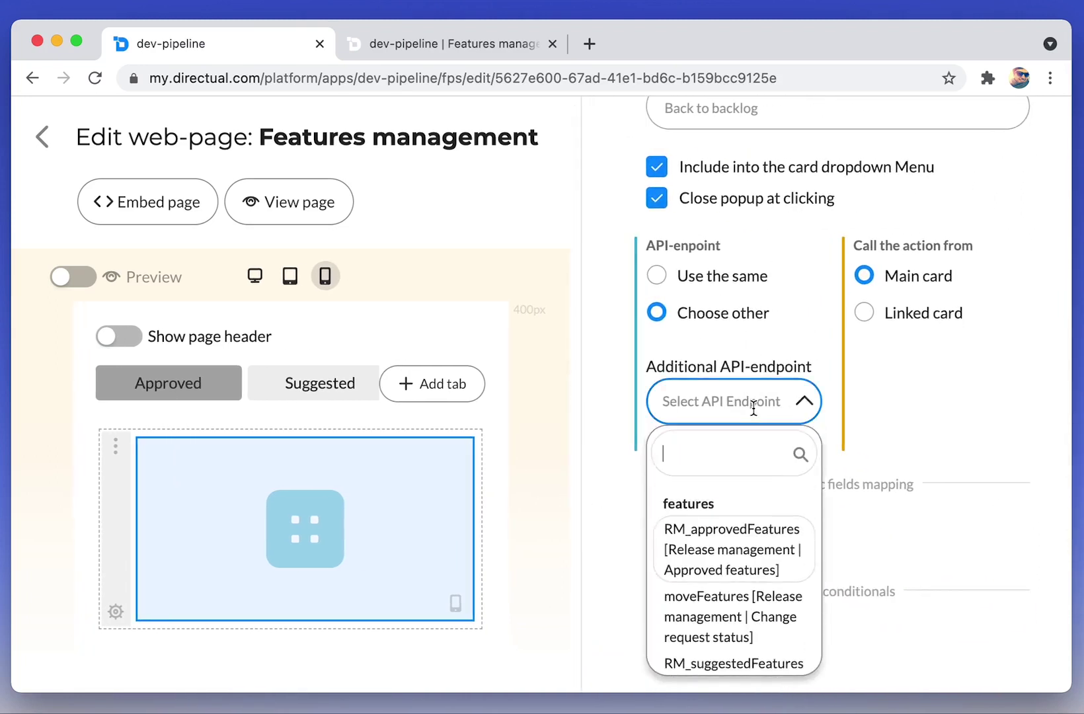
pyautogui.scroll(-1, 760, 624)
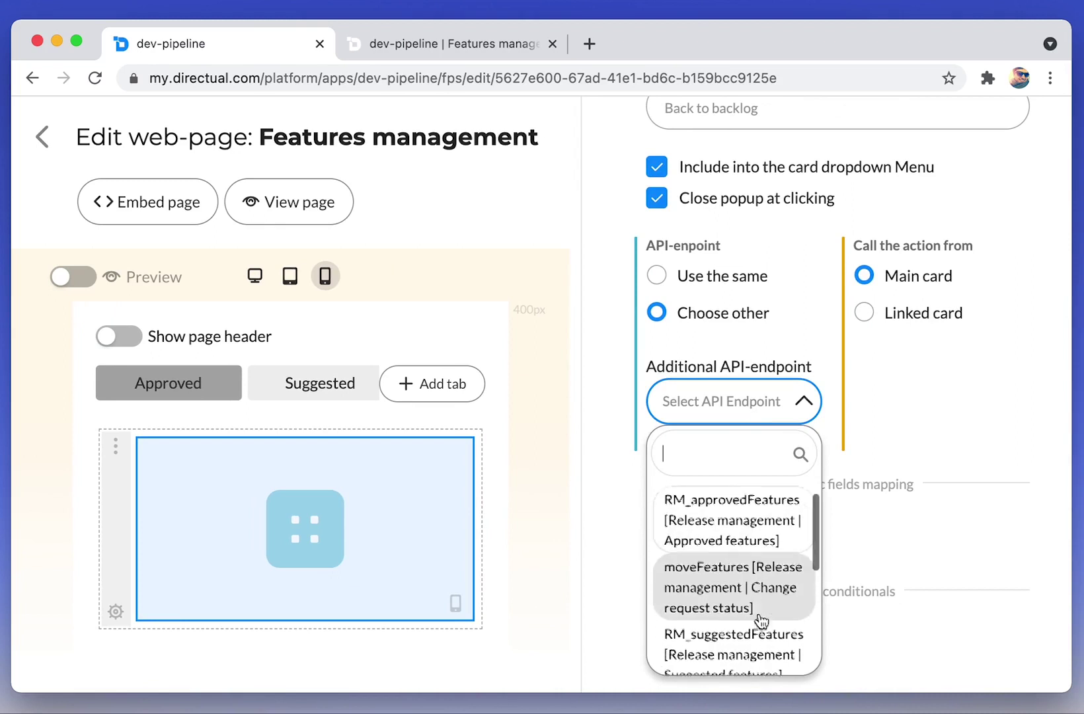
pyautogui.click(742, 580)
# Add a mapping rule that fills the id field with the id from the Object card.
pyautogui.click(734, 532)
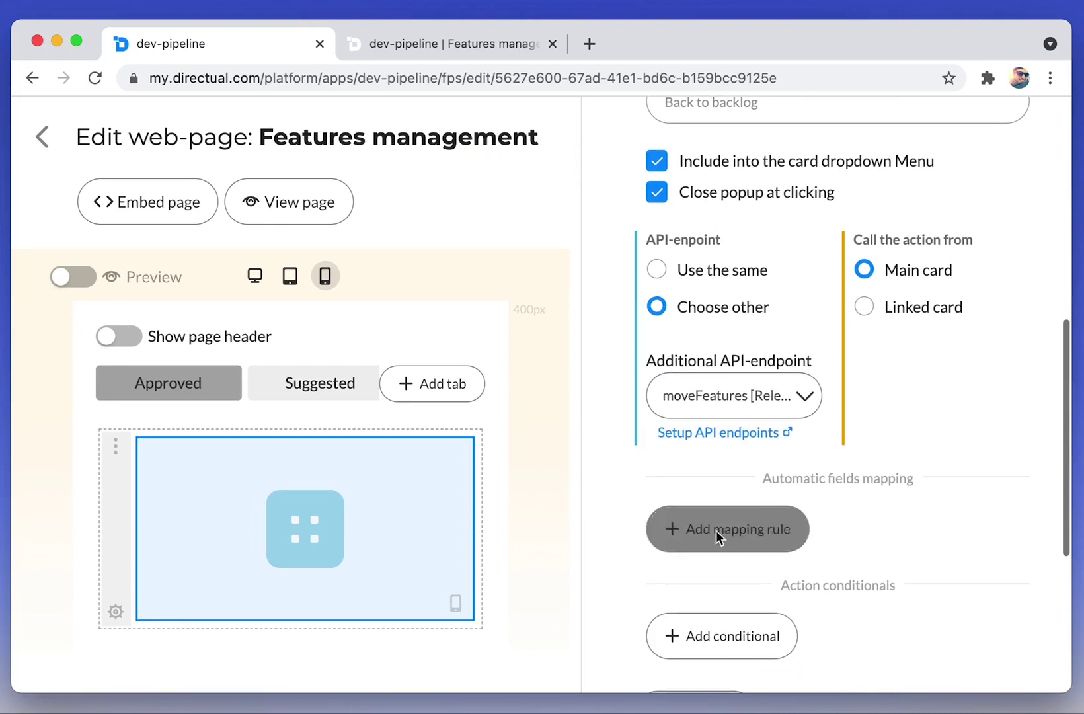
pyautogui.scroll(-3, 738, 525)
pyautogui.click(701, 372)
pyautogui.write('id')
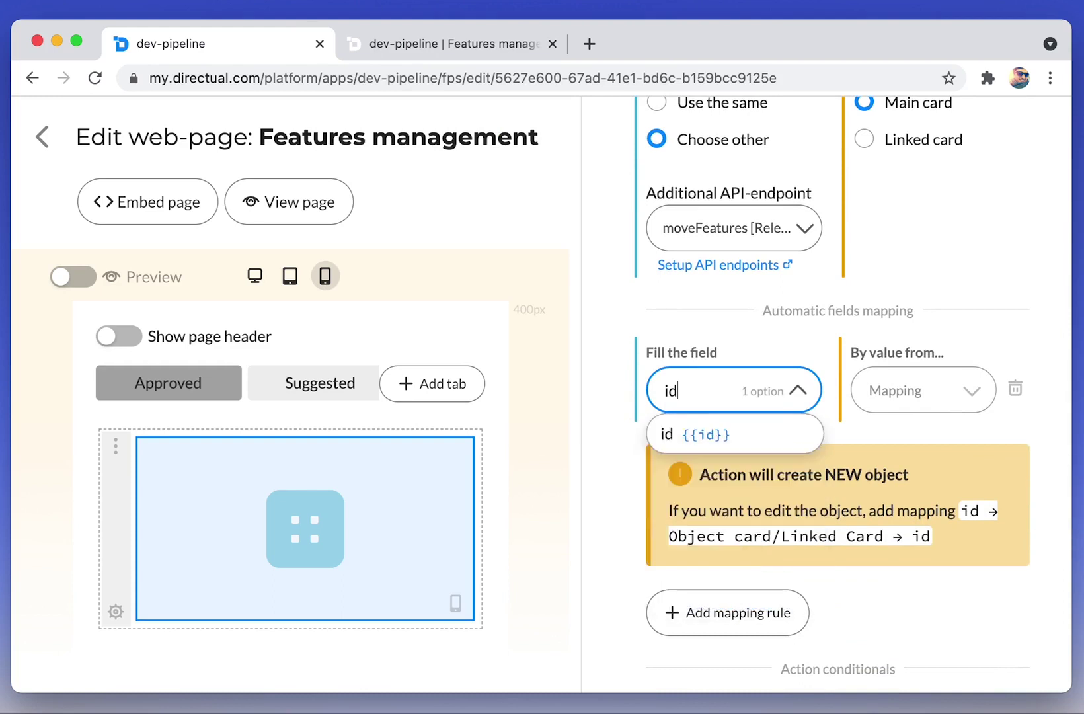
pyautogui.click(701, 433)
pyautogui.click(925, 395)
pyautogui.click(929, 469)
pyautogui.click(920, 447)
pyautogui.write('id')
pyautogui.click(906, 489)
# Add a mapping rule that fills Development status from a constant with its value left empty.
pyautogui.click(721, 522)
pyautogui.click(716, 513)
pyautogui.write('dev')
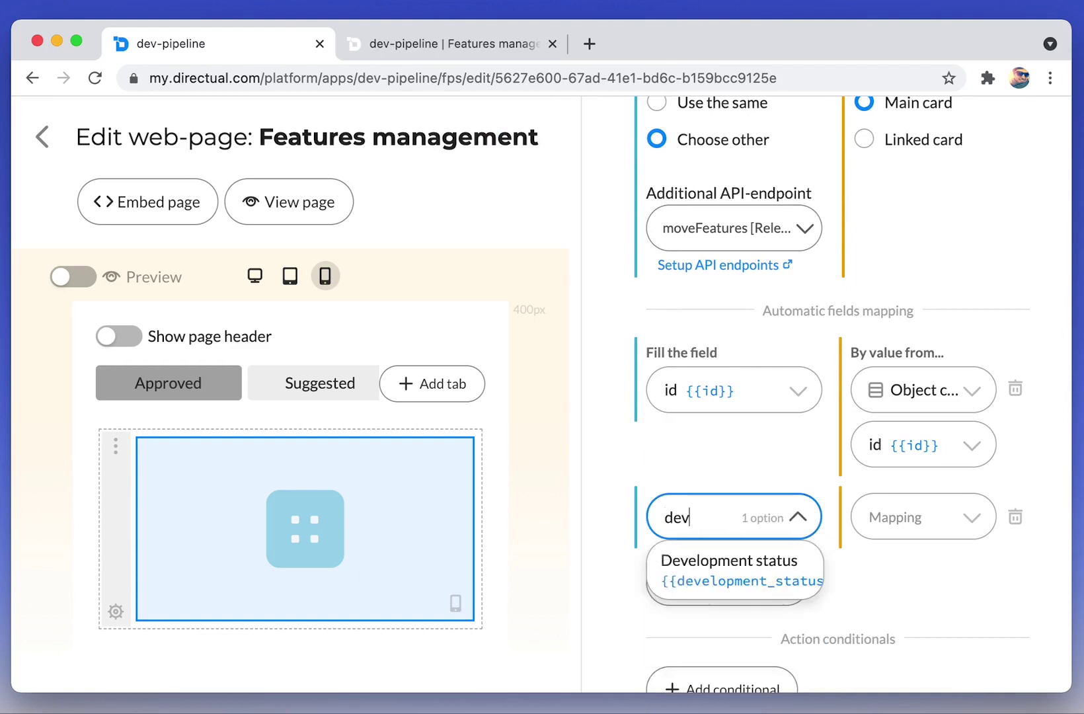
pyautogui.click(718, 574)
pyautogui.click(925, 522)
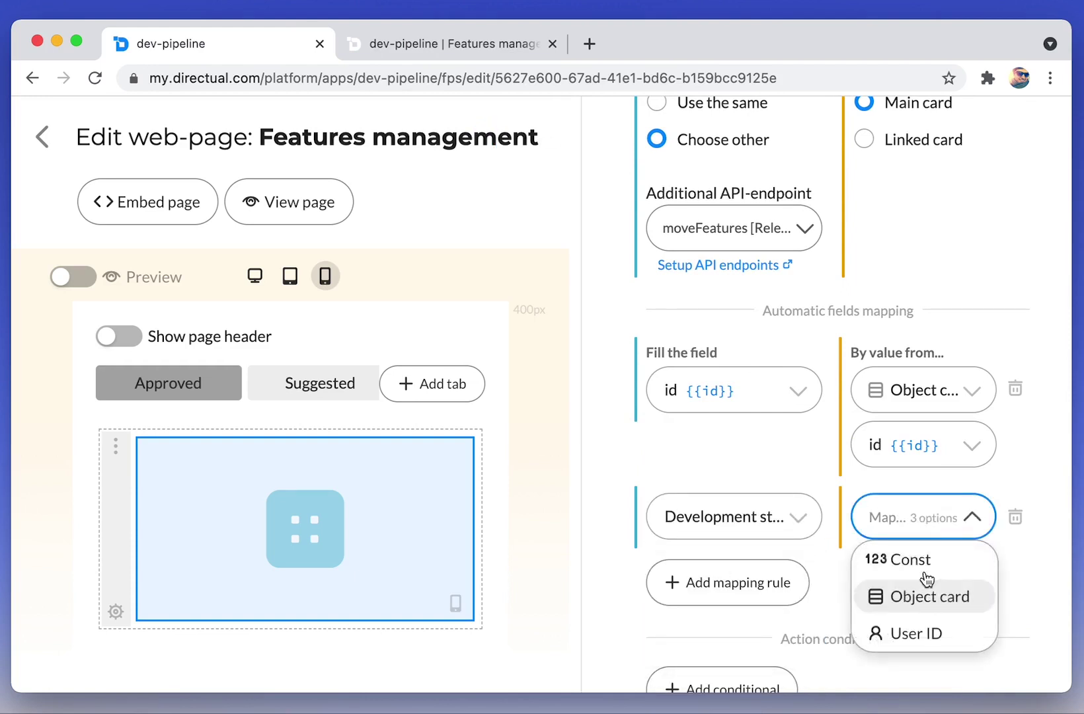
pyautogui.click(922, 556)
# Add a mapping rule that fills Request status from a constant value.
pyautogui.scroll(-3, 787, 553)
pyautogui.click(721, 489)
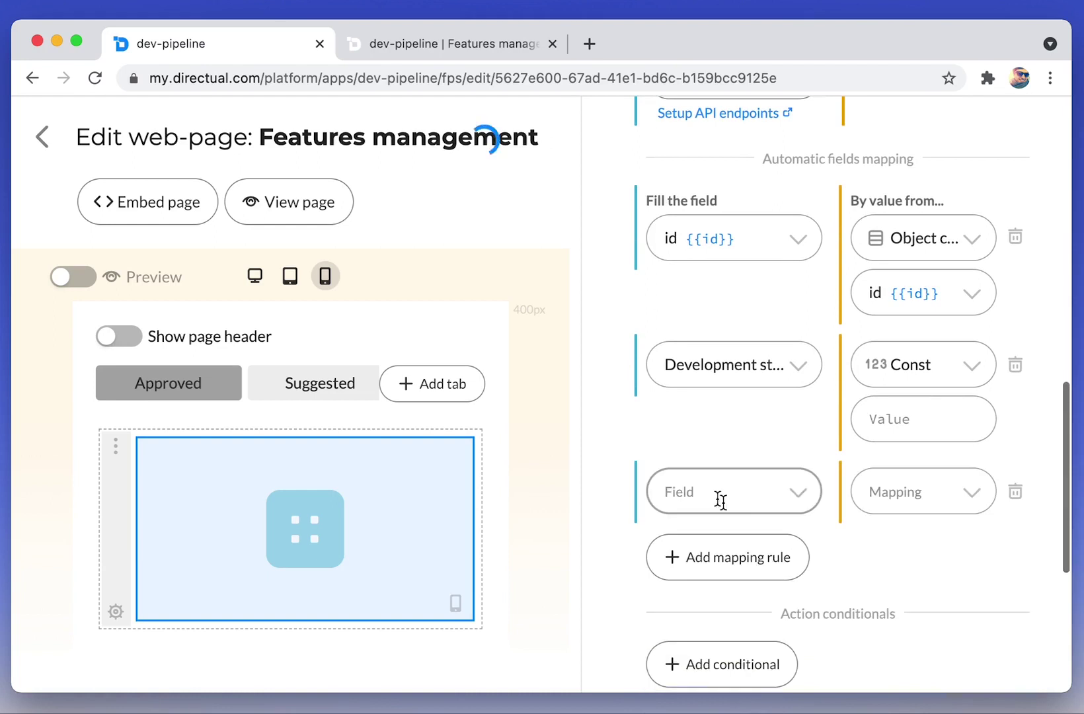
pyautogui.click(729, 496)
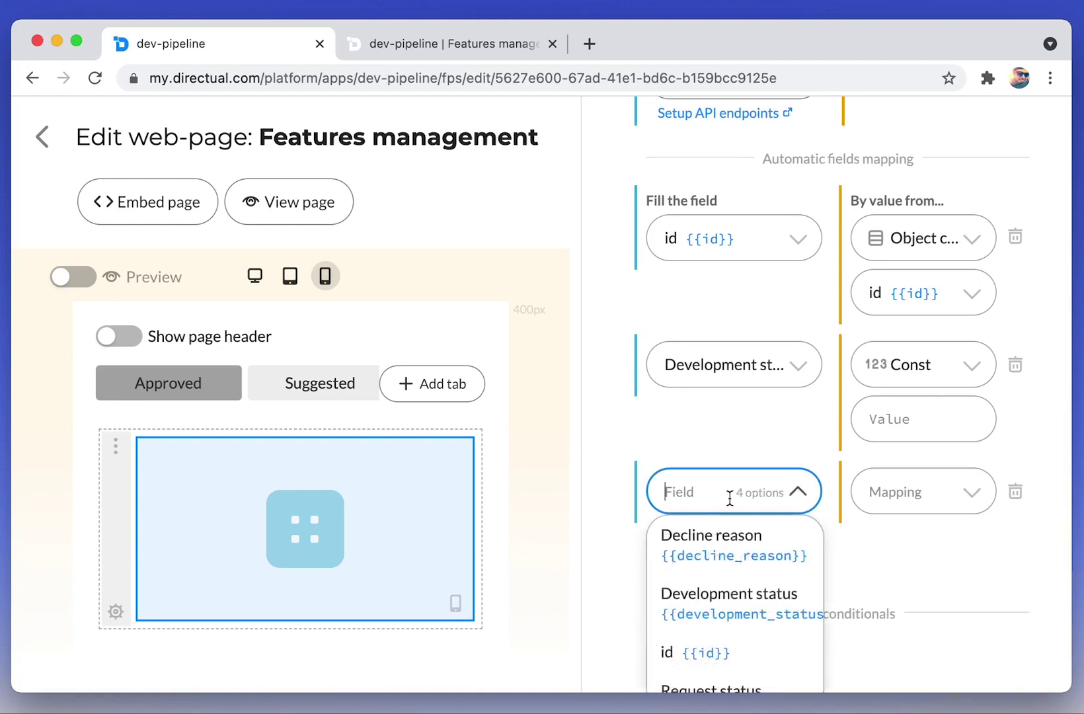
pyautogui.write('sta')
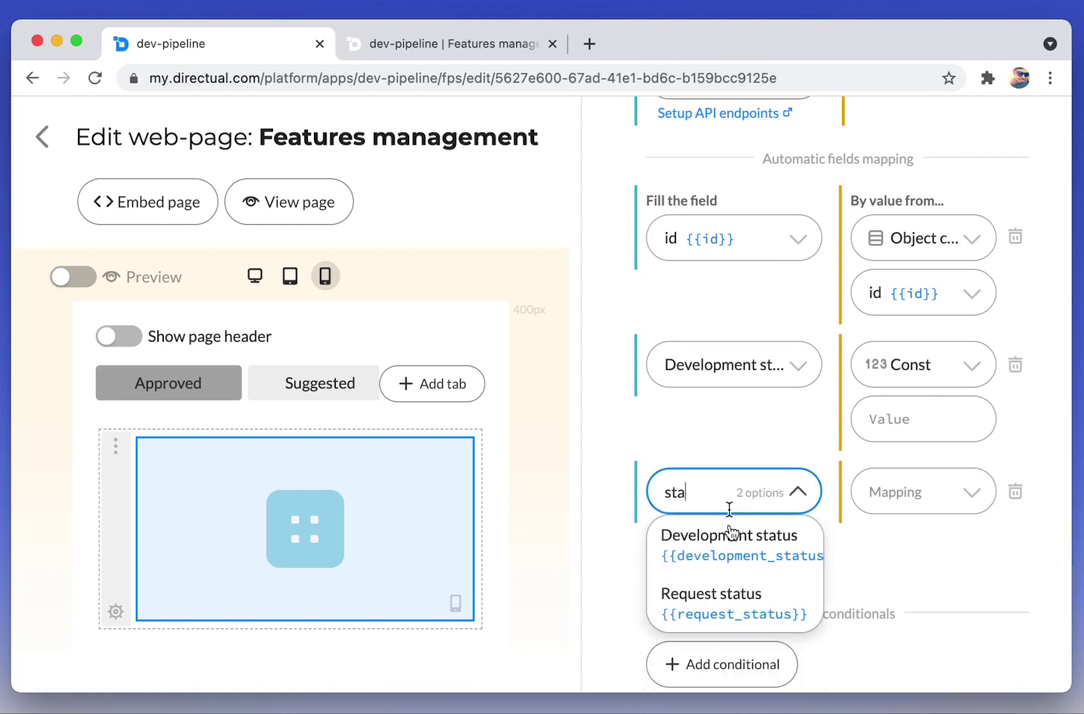
pyautogui.click(735, 605)
pyautogui.click(925, 492)
pyautogui.click(937, 537)
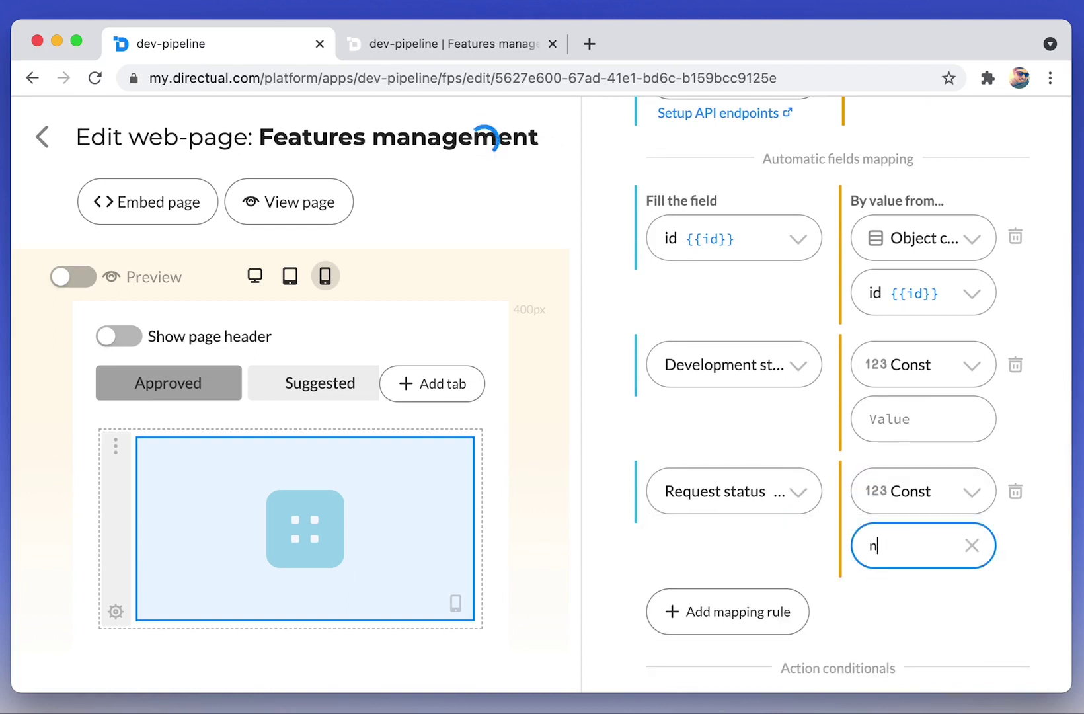
# Use the Card color {{color}} field as the card color in the approved cards' list settings.
pyautogui.scroll(10, 859, 463)
pyautogui.click(728, 255)
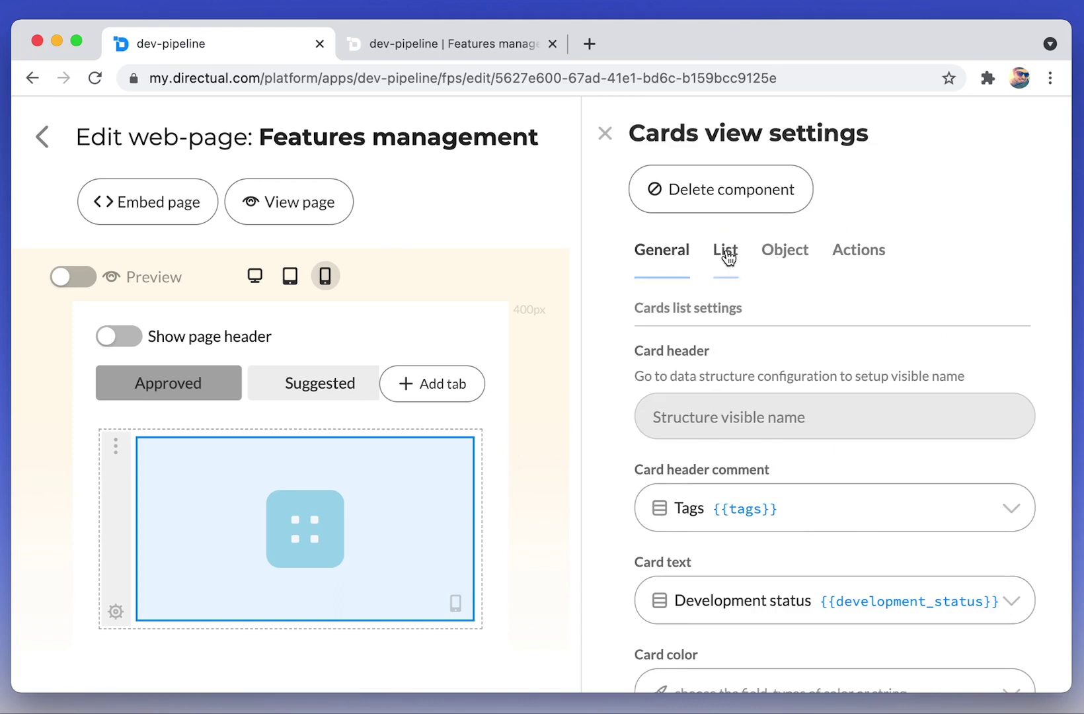
pyautogui.scroll(-5, 774, 357)
pyautogui.click(724, 368)
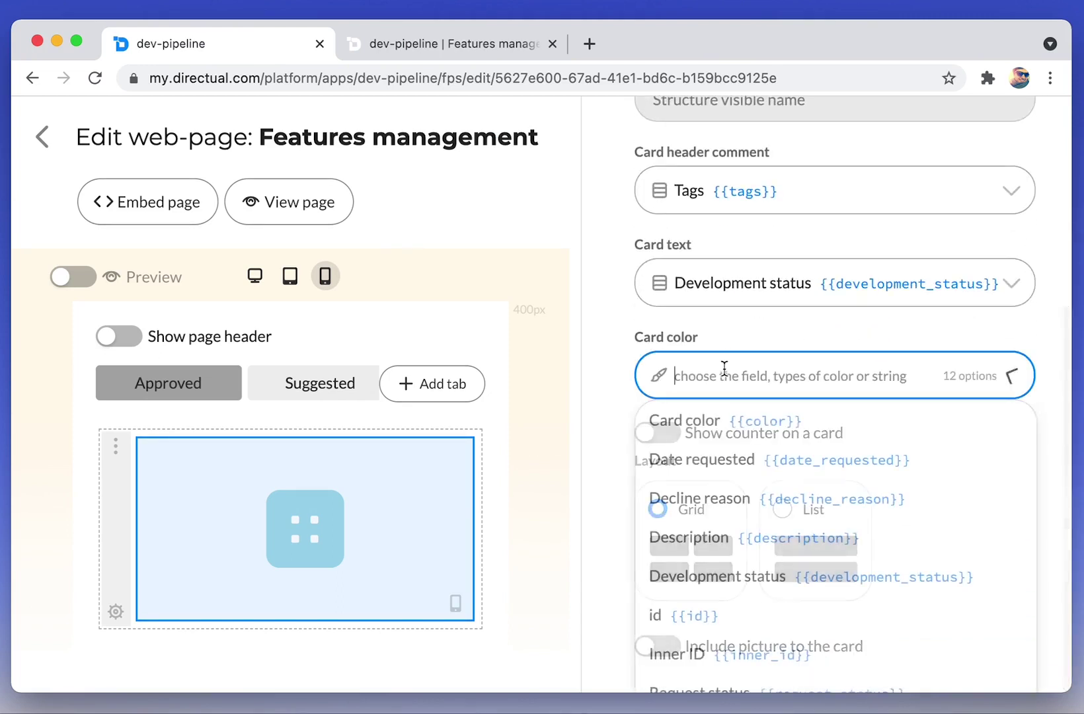
pyautogui.click(719, 418)
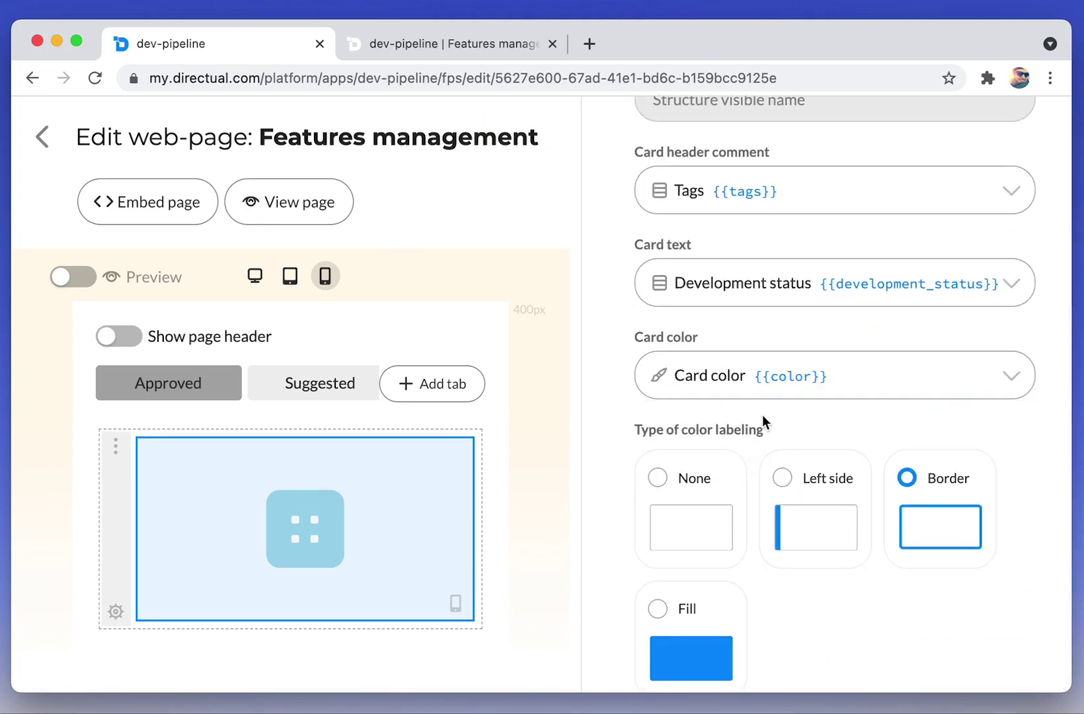
# Reload the published Features management page and check the cards in its Approved tab.
pyautogui.click(383, 44)
pyautogui.press('super+r')
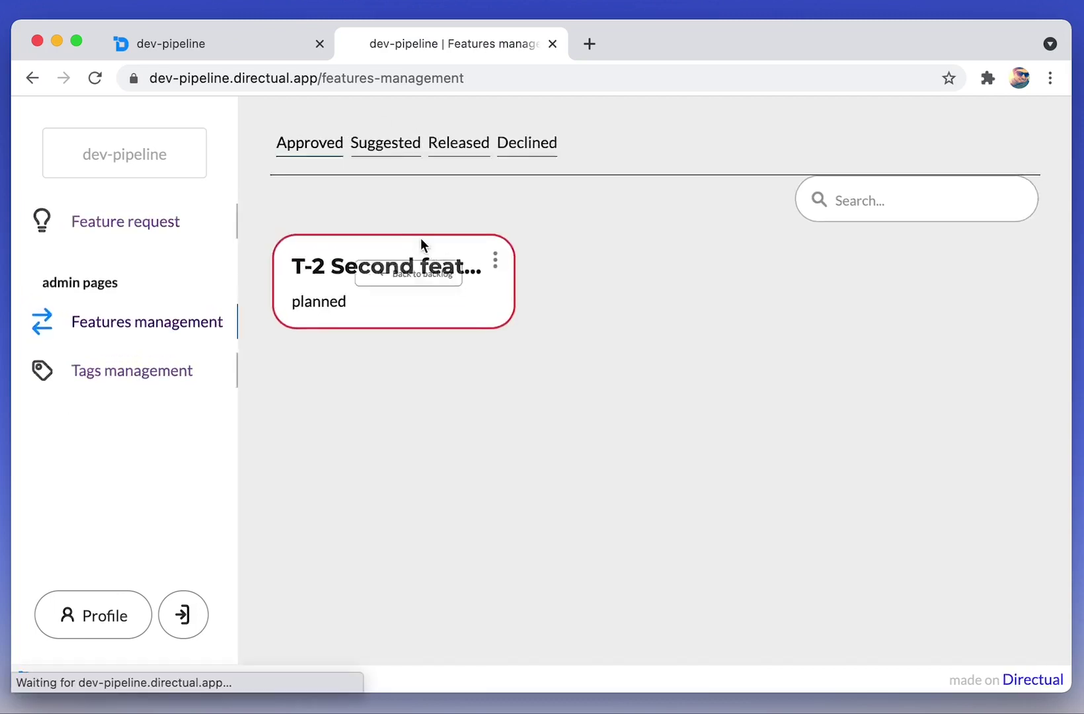
pyautogui.click(316, 163)
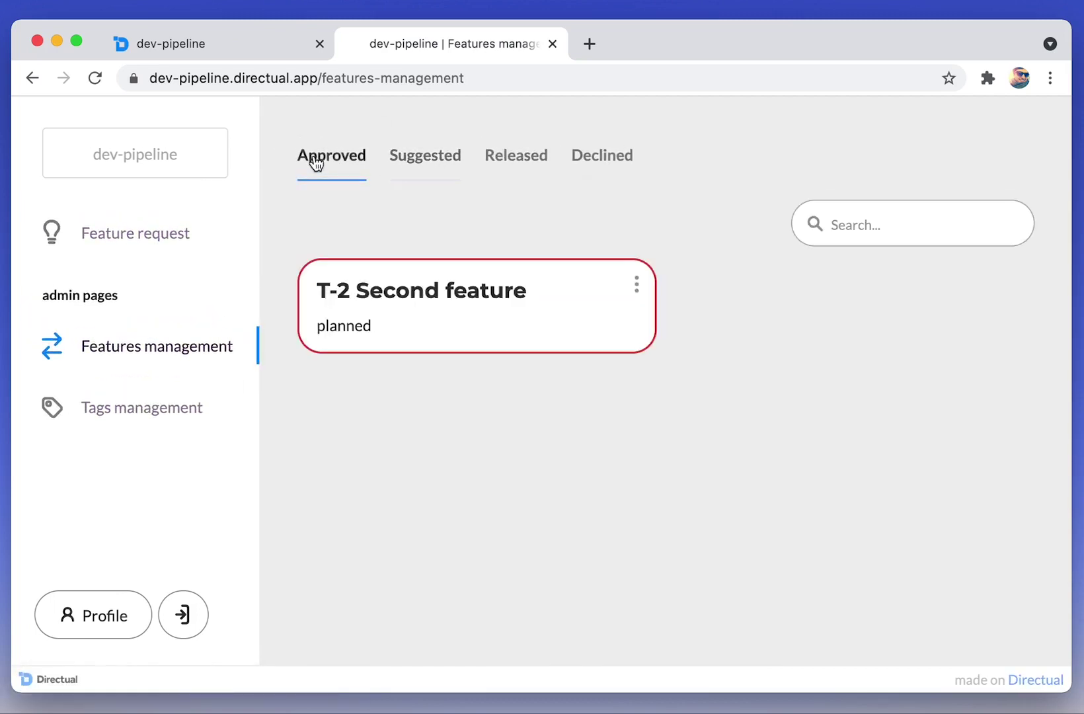
# Return to the page editor and turn off Quick search in the approved cards' general settings.
pyautogui.click(234, 50)
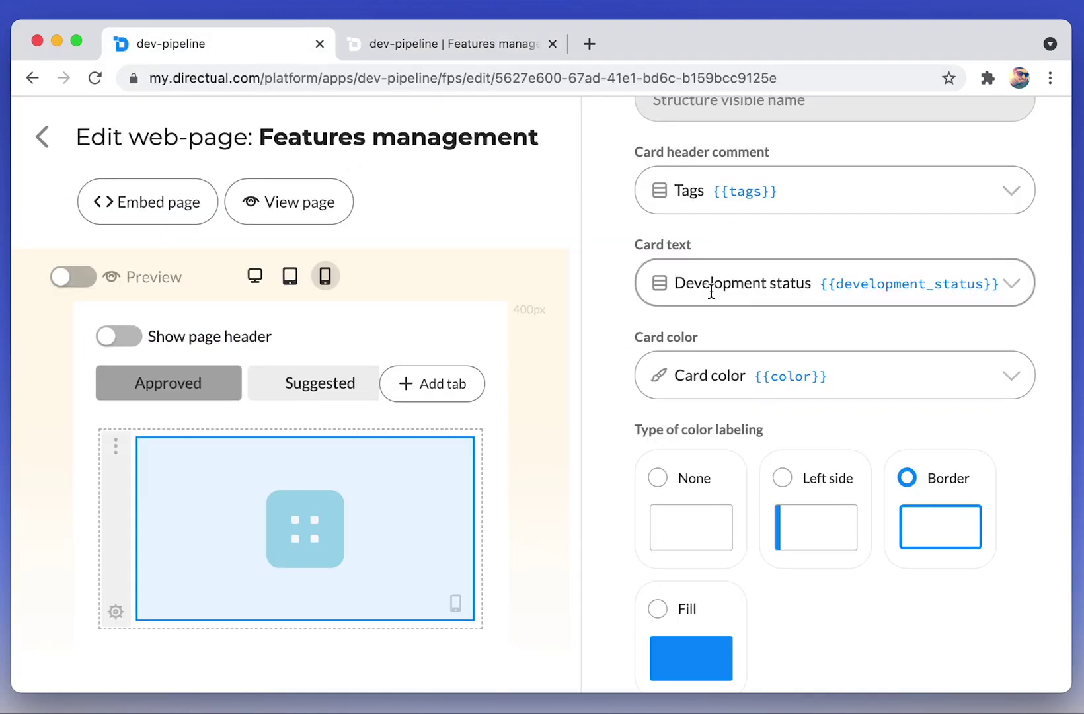
pyautogui.scroll(10, 710, 290)
pyautogui.click(654, 252)
pyautogui.scroll(-5, 738, 370)
pyautogui.click(734, 396)
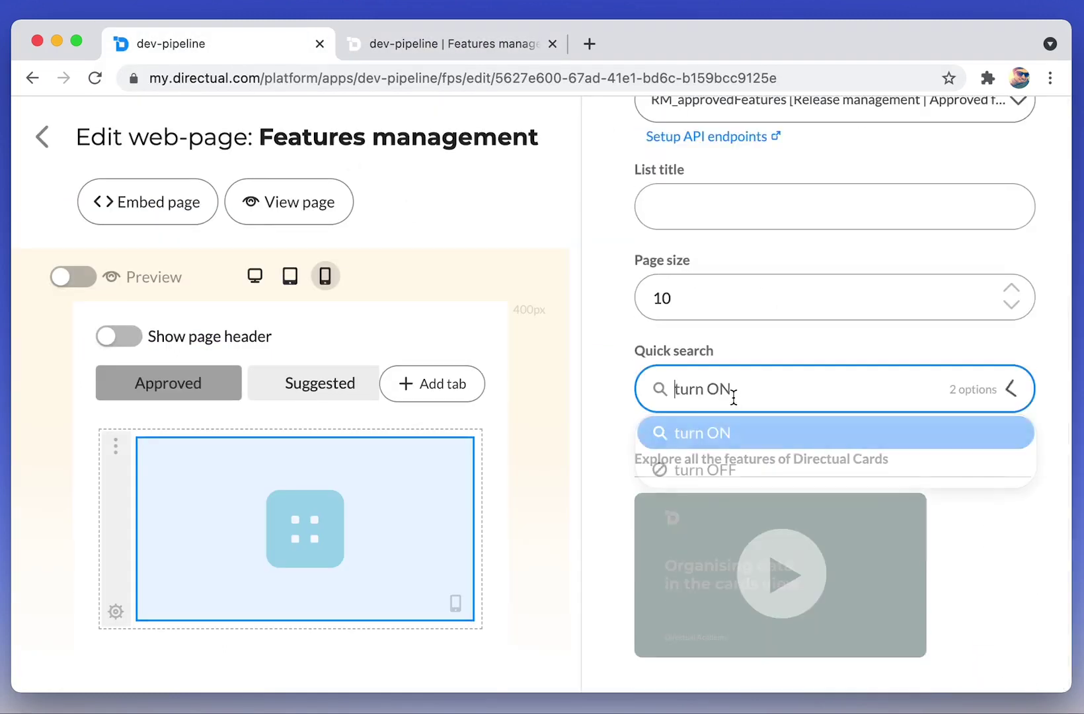
pyautogui.click(717, 471)
# Reload the published page and send the T-2 Second feature card from Approved back to backlog.
pyautogui.click(416, 44)
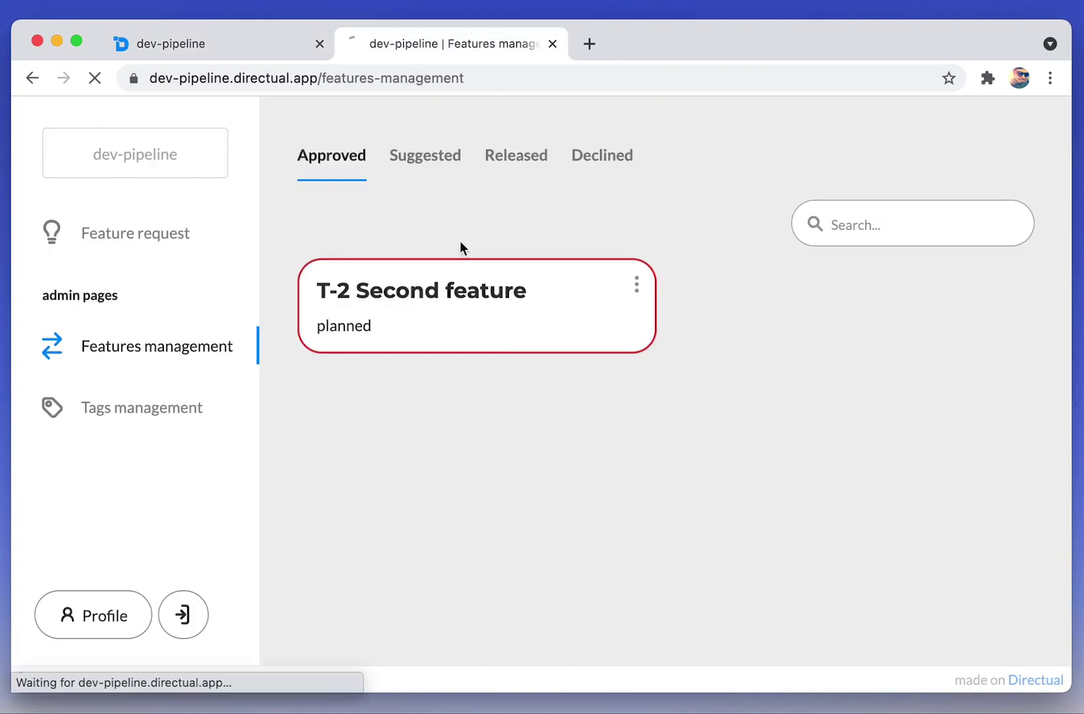
pyautogui.click(434, 165)
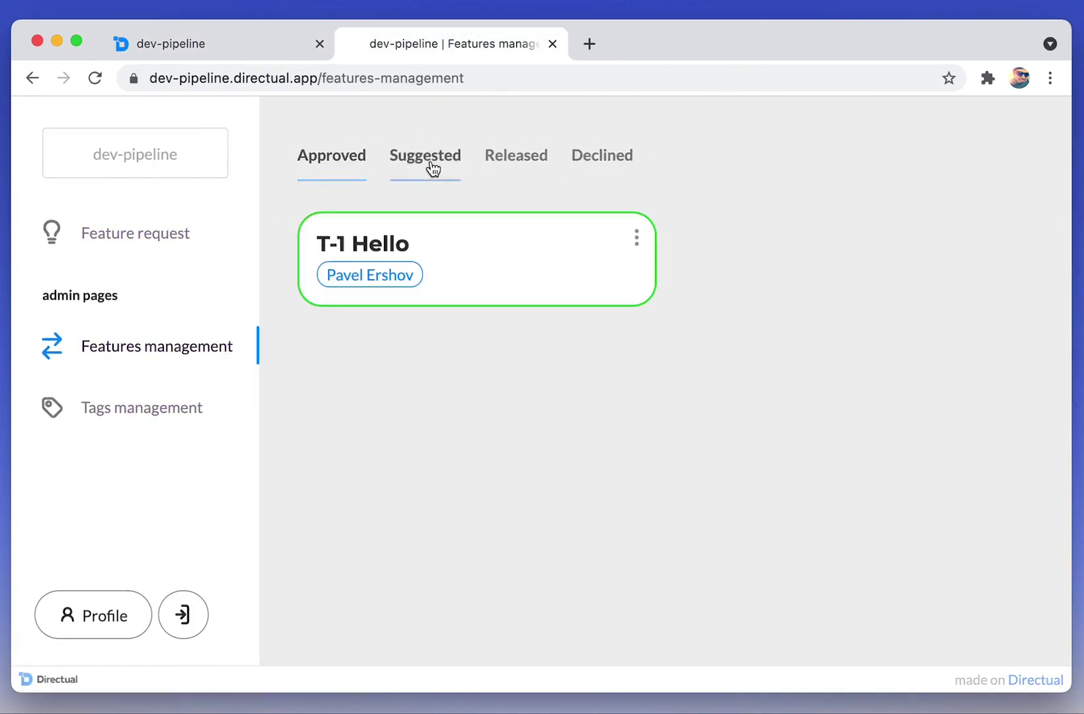
pyautogui.click(332, 158)
pyautogui.click(639, 242)
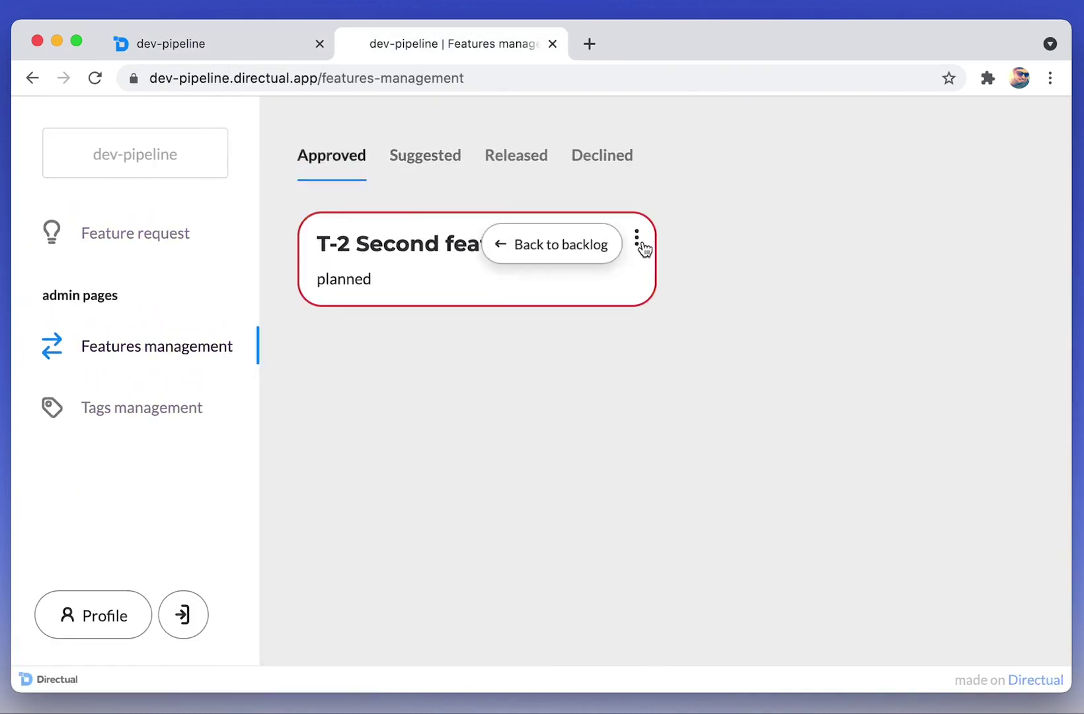
pyautogui.click(568, 251)
# Approve T-2 Second feature from the Suggested tab and check its card in the Approved tab.
pyautogui.click(413, 169)
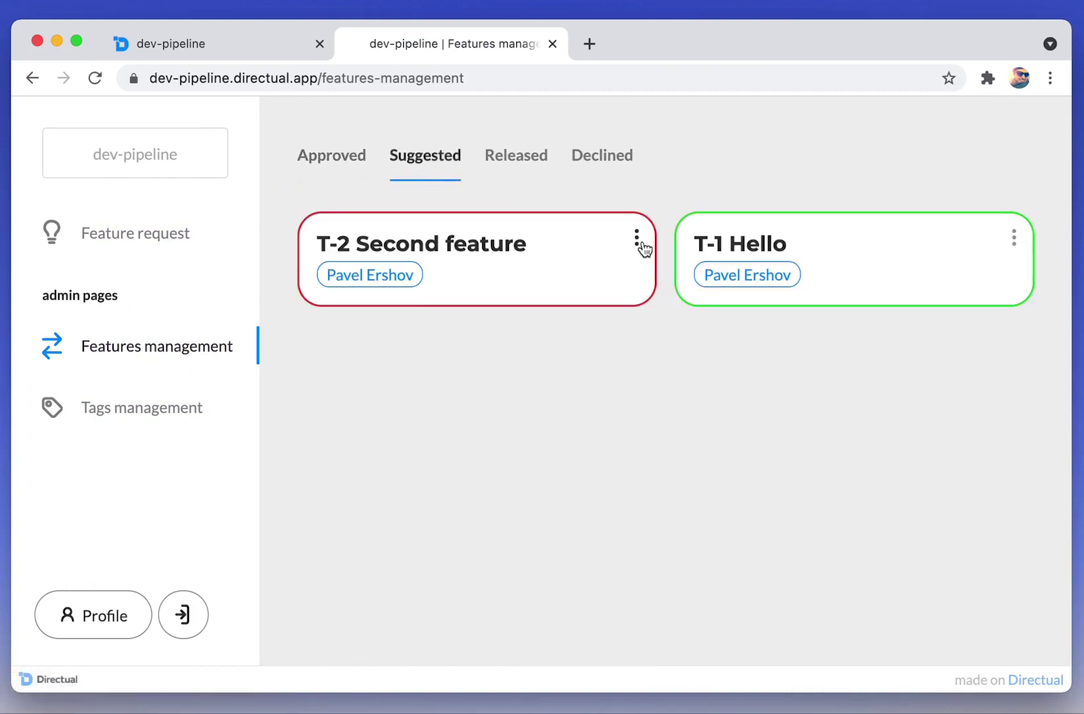
pyautogui.click(592, 248)
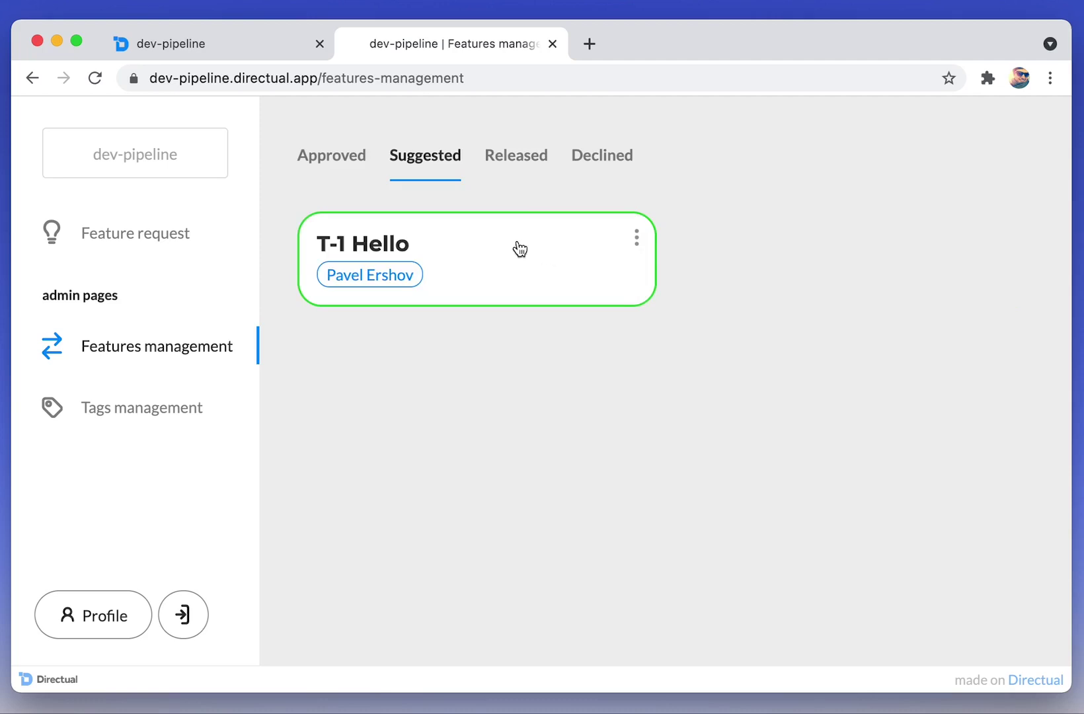
pyautogui.click(370, 158)
pyautogui.click(433, 176)
pyautogui.click(329, 176)
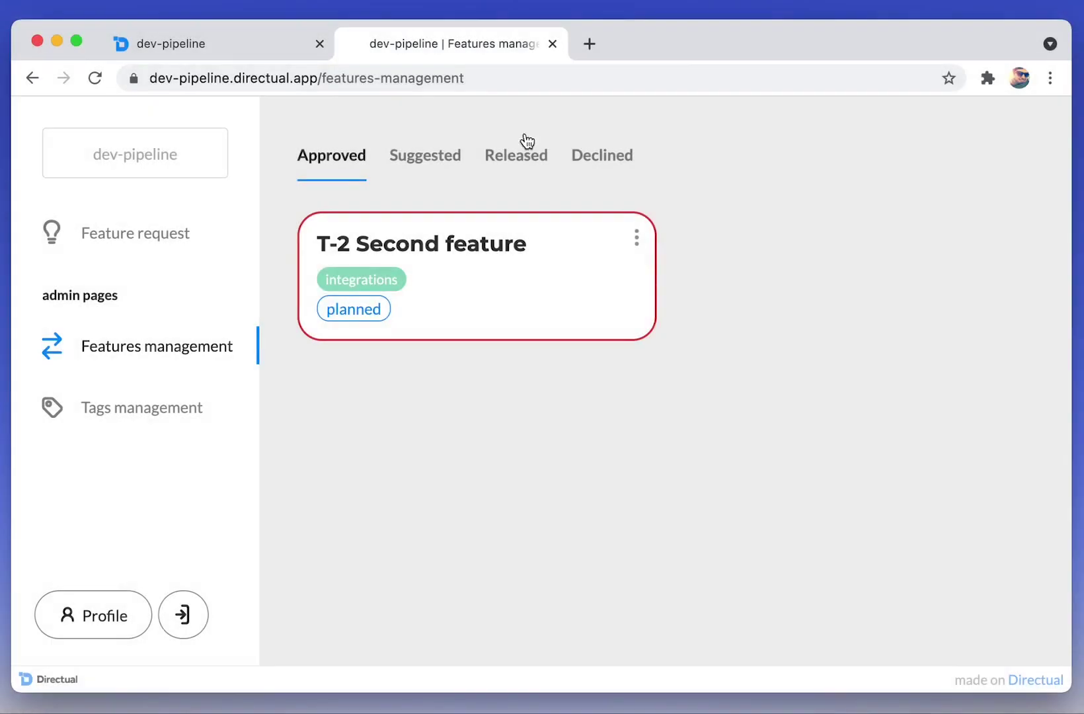
# Check the contents of the Released, Declined and Suggested tabs on the published page.
pyautogui.click(523, 156)
pyautogui.click(605, 168)
pyautogui.click(429, 170)
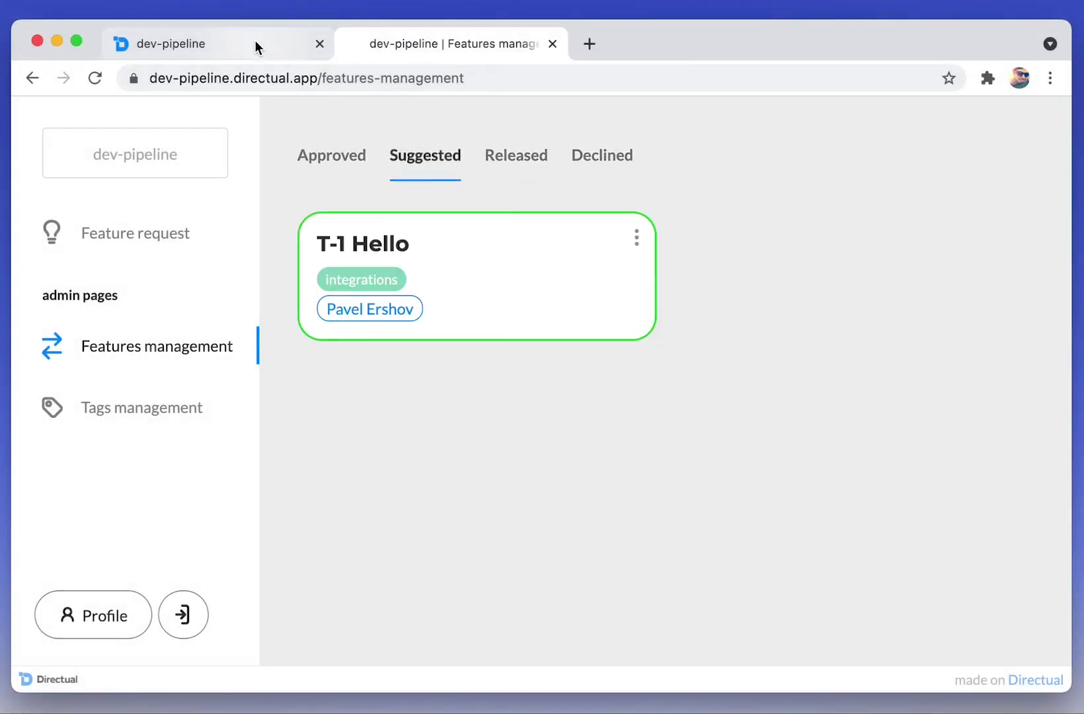
# Return to the platform, duplicate the RM_approvedFeatures API endpoint and set the copy's method name to RM_declinedFeatures.
pyautogui.click(255, 43)
pyautogui.click(458, 138)
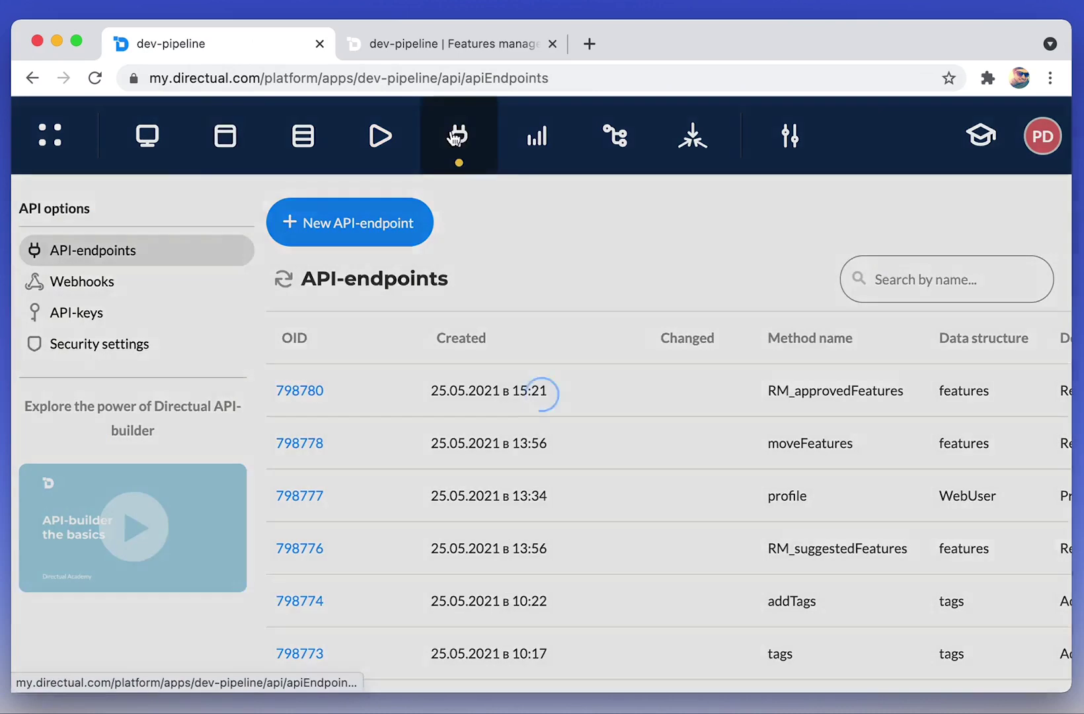
pyautogui.click(398, 390)
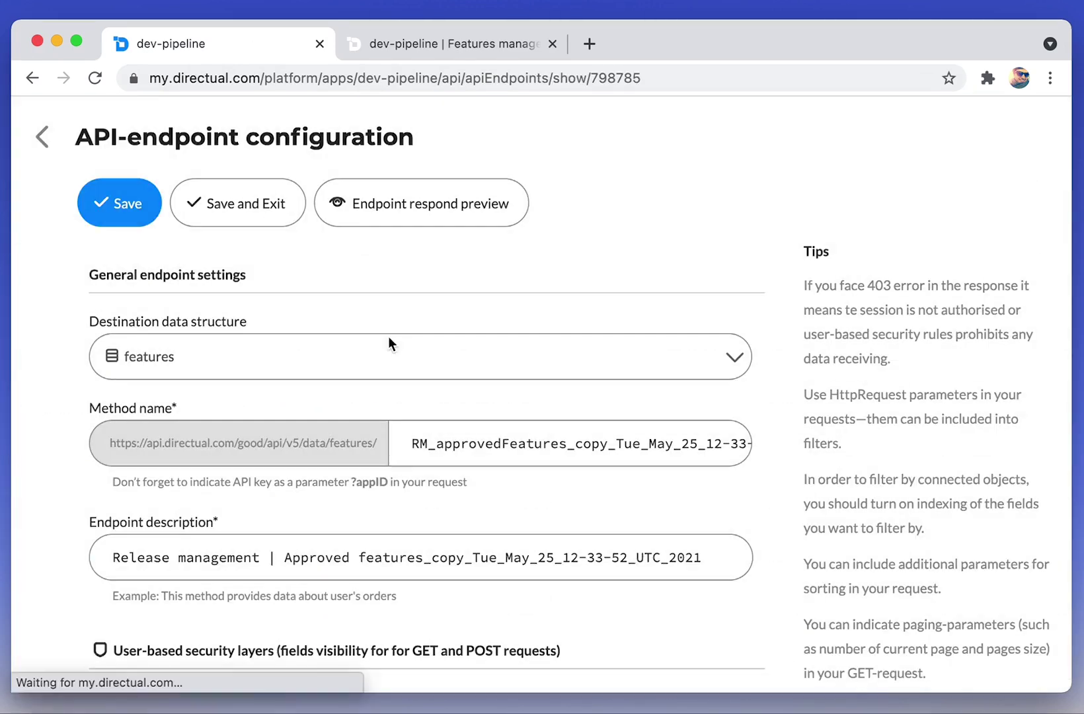
pyautogui.click(439, 443)
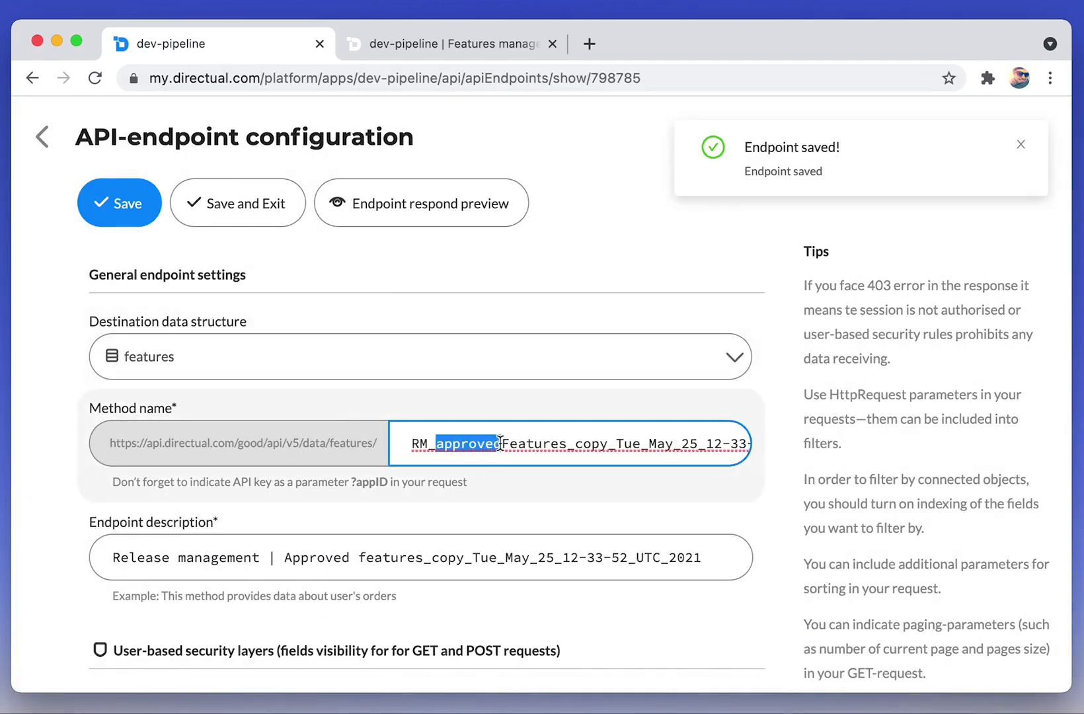
pyautogui.write('declined')
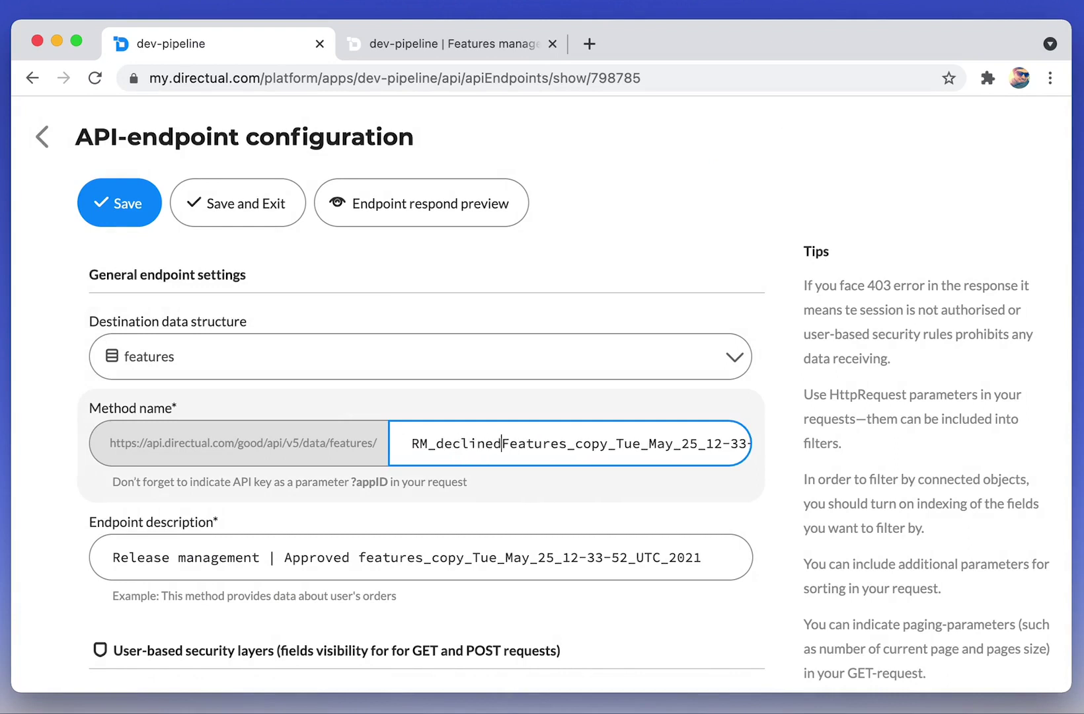
pyautogui.press('super+shift+Right')
pyautogui.press('BackSpace')
# Set the copied endpoint's description to "Release management | Declined features".
pyautogui.click(291, 558)
pyautogui.write('Declined')
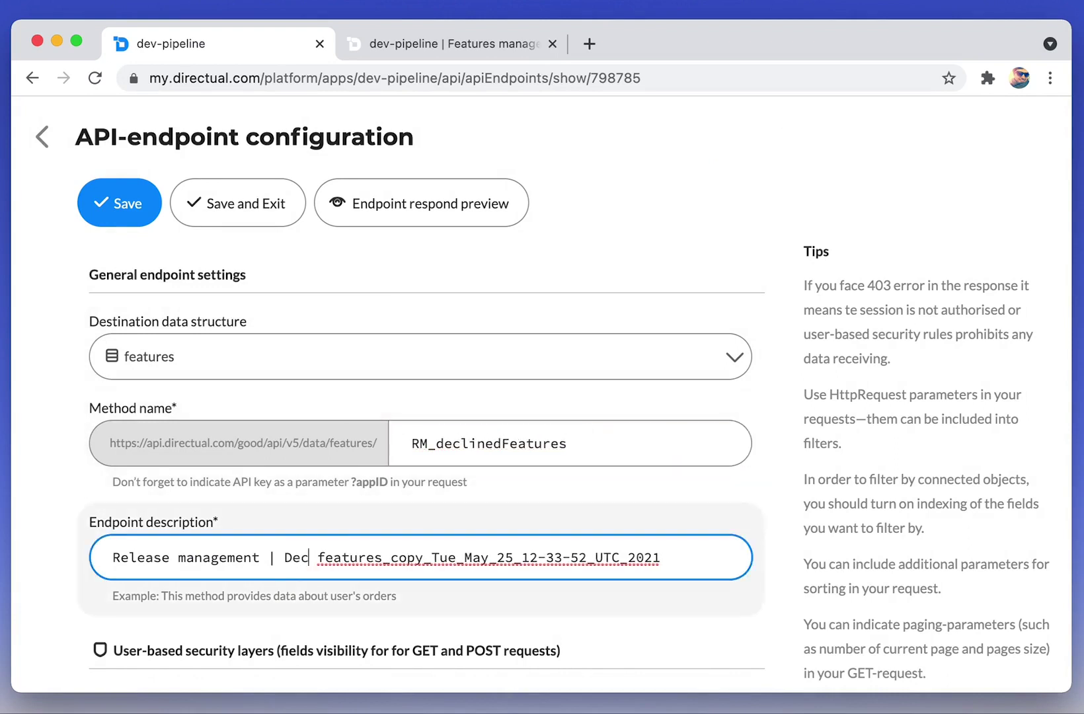
pyautogui.click(421, 559)
pyautogui.press('super+shift+Right')
pyautogui.press('BackSpace')
# Change the endpoint's object filter to request_status equal to declined, then save and exit.
pyautogui.scroll(-15, 201, 476)
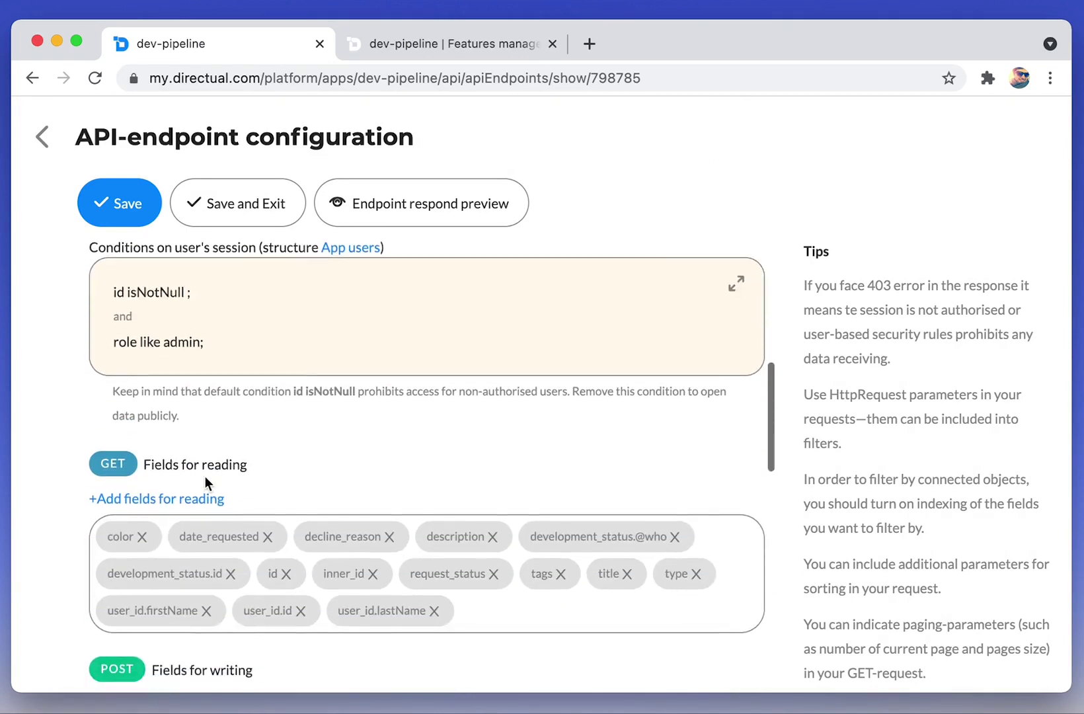
pyautogui.scroll(-4, 205, 476)
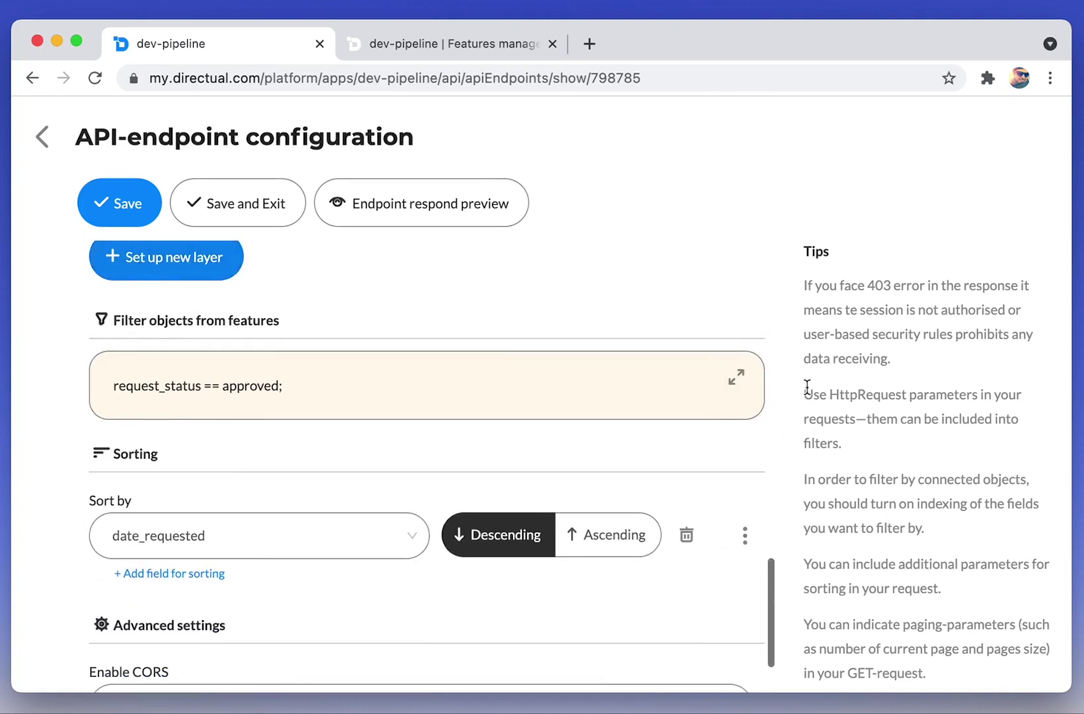
pyautogui.click(735, 379)
pyautogui.click(178, 587)
pyautogui.write('declined')
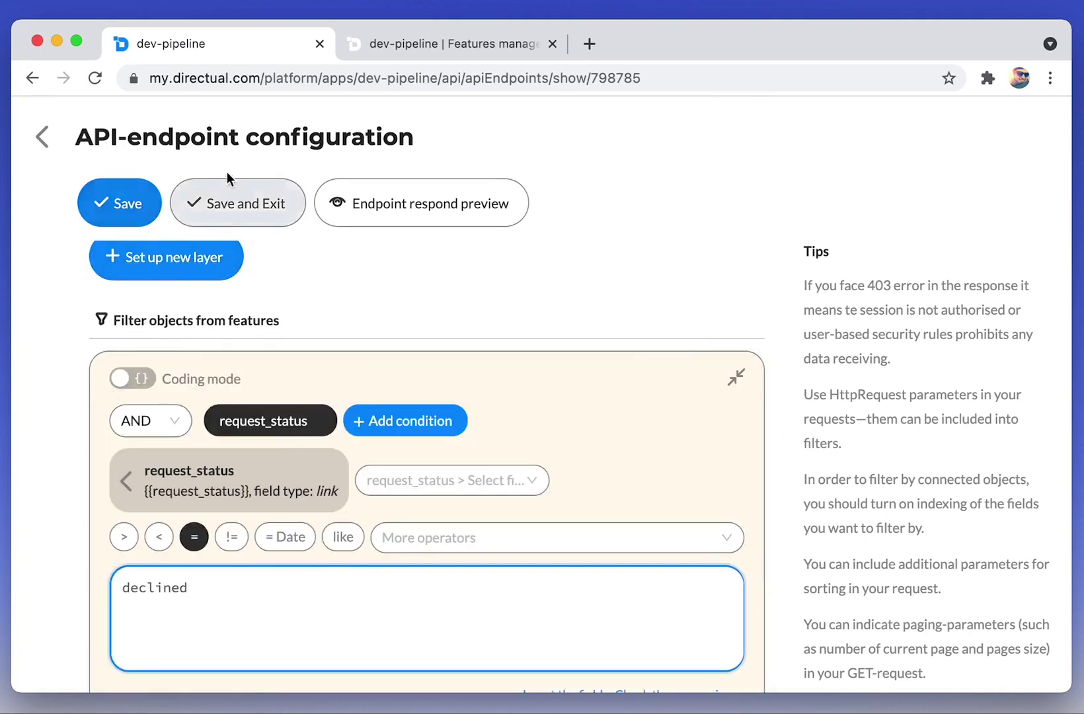
pyautogui.click(235, 198)
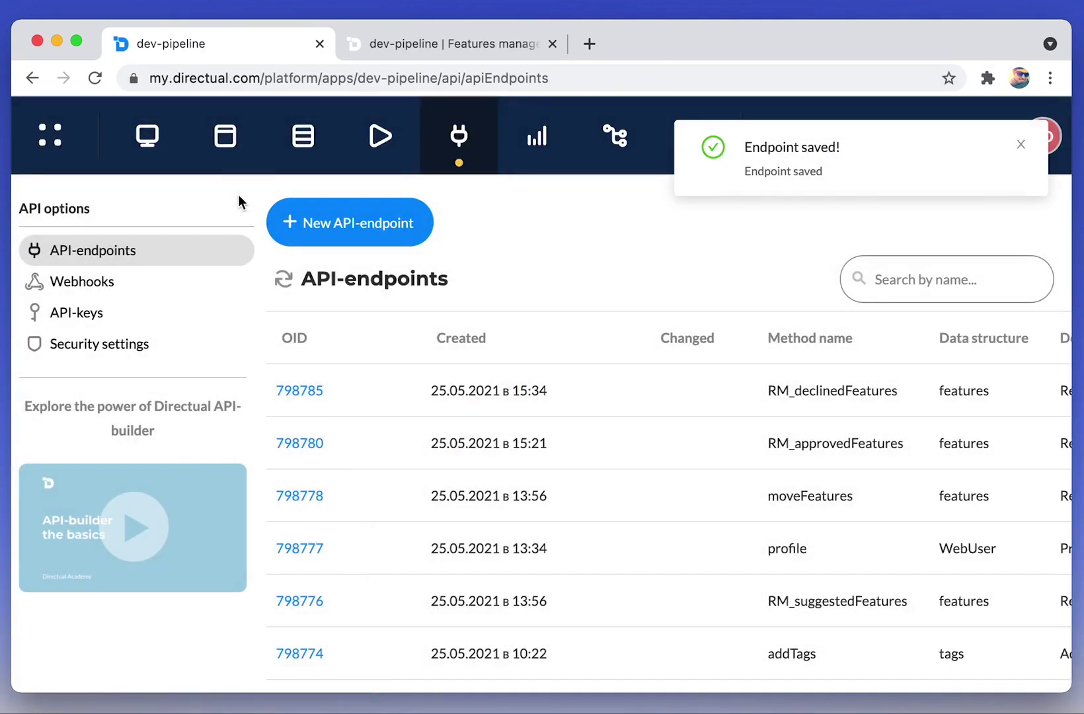
# On the Features management page, connect the Declined tab's cards view to the RM_declinedFeatures endpoint and turn off Quick search.
pyautogui.click(245, 159)
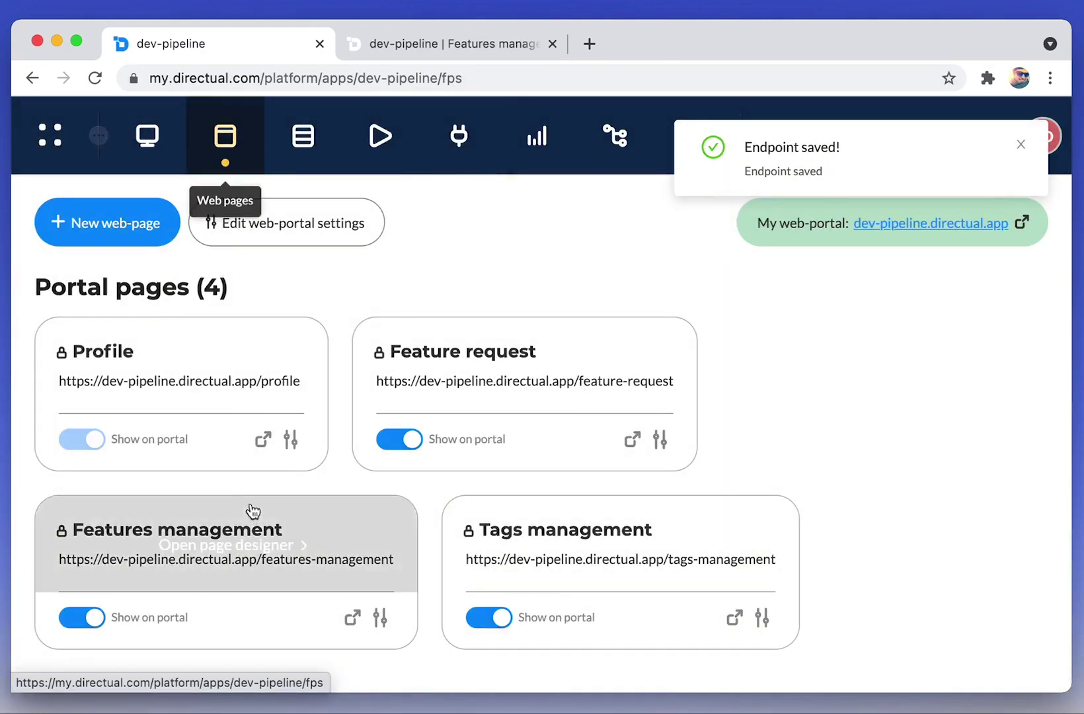
pyautogui.click(300, 545)
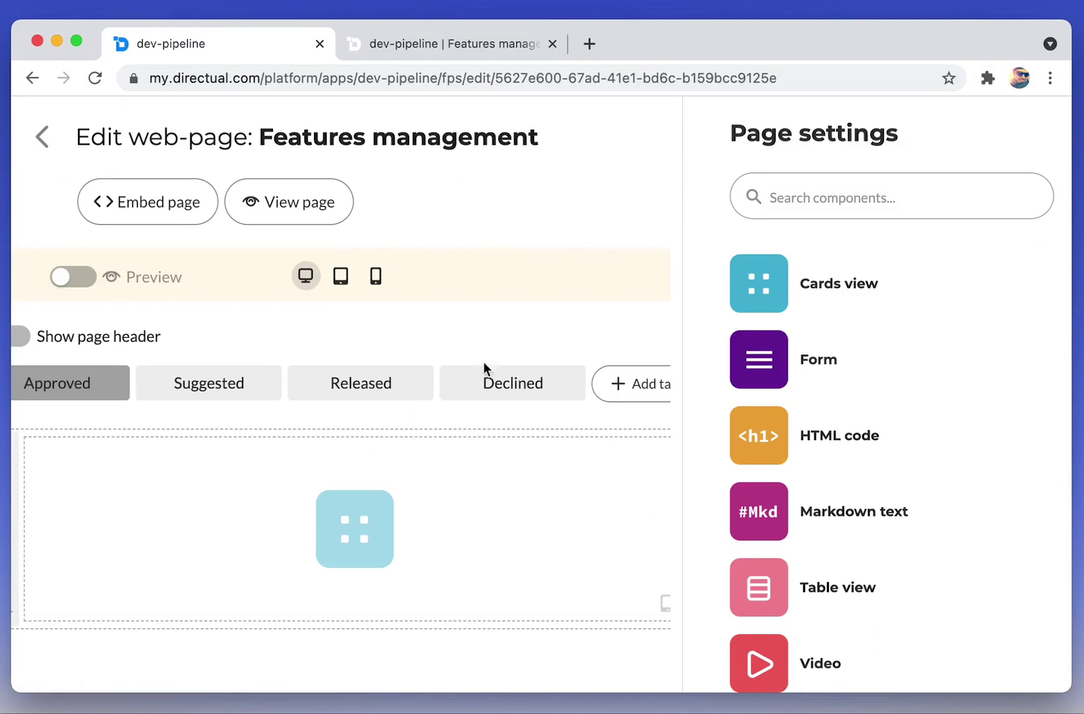
pyautogui.click(340, 277)
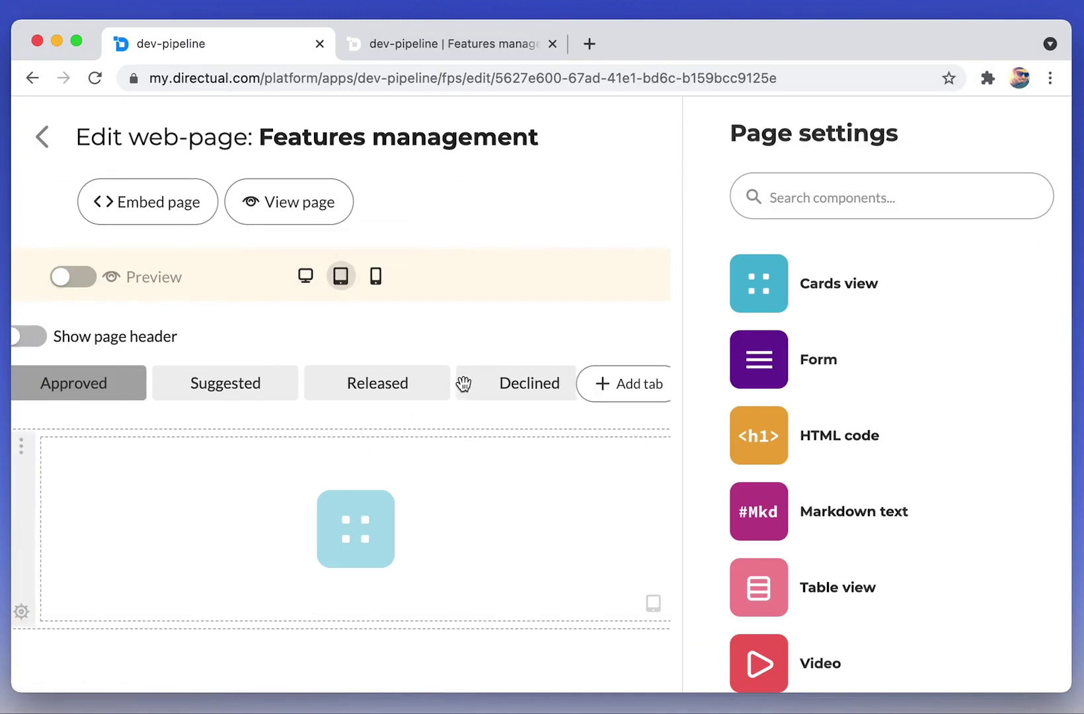
pyautogui.click(497, 382)
pyautogui.click(457, 488)
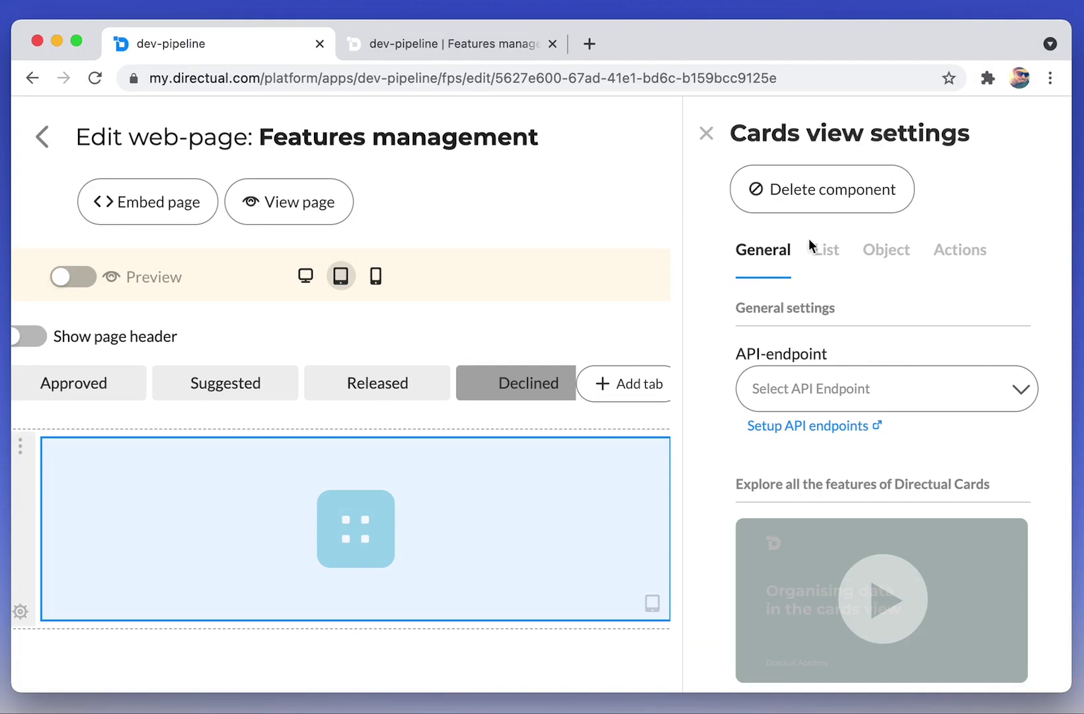
pyautogui.click(851, 387)
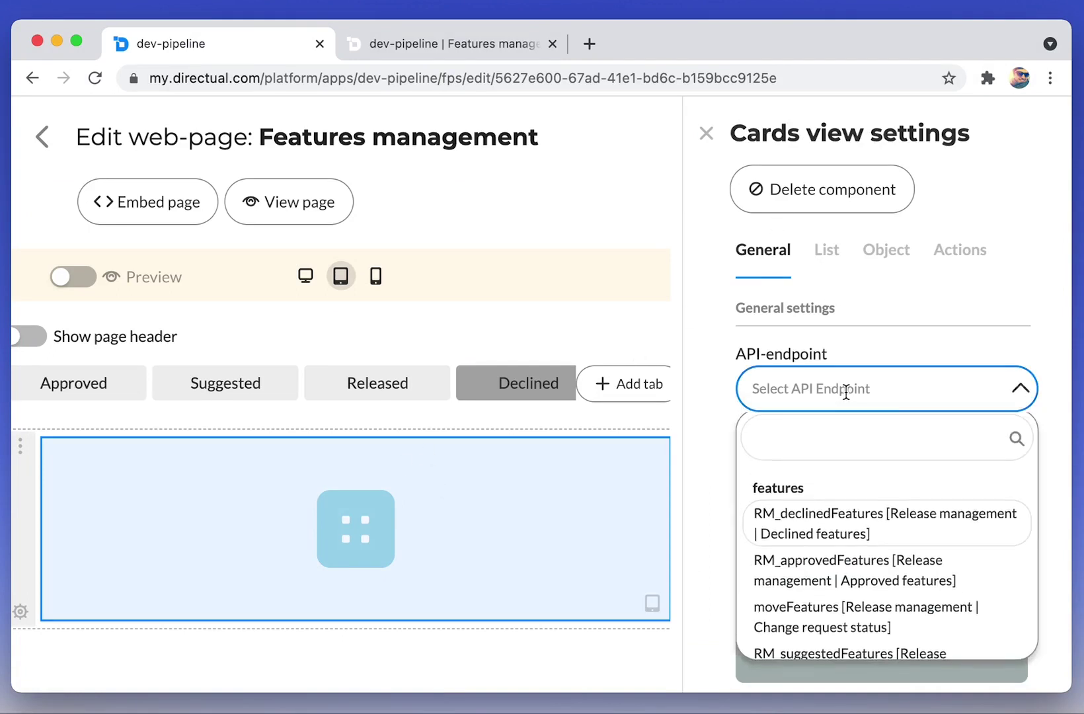
pyautogui.click(910, 533)
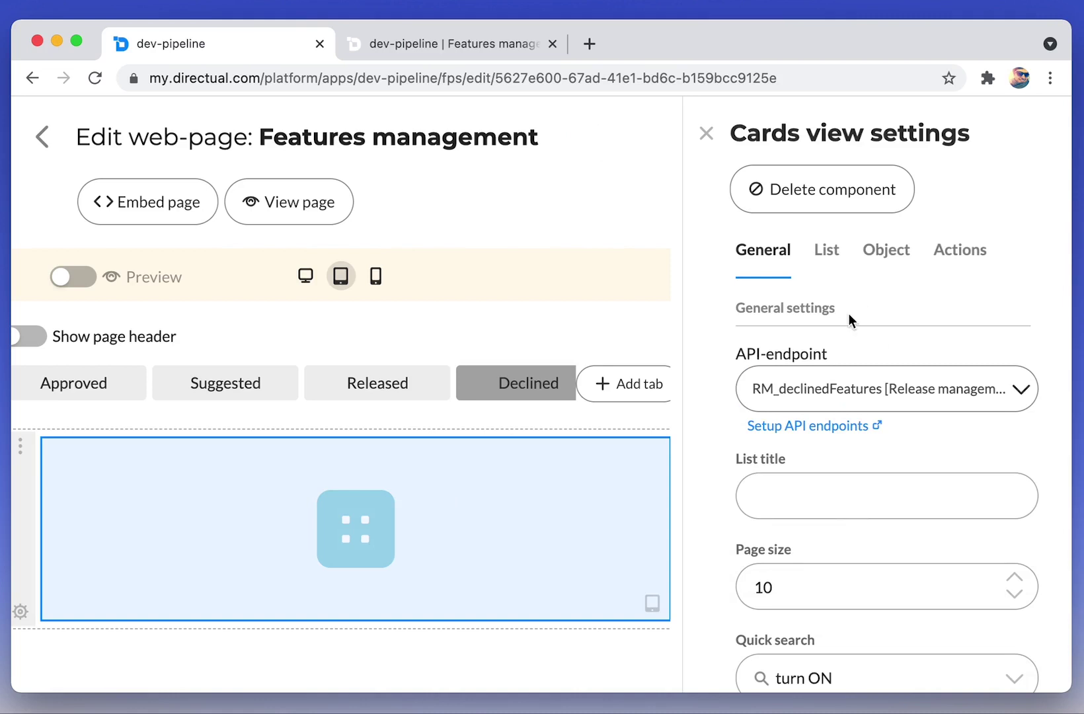
pyautogui.click(835, 669)
pyautogui.click(829, 636)
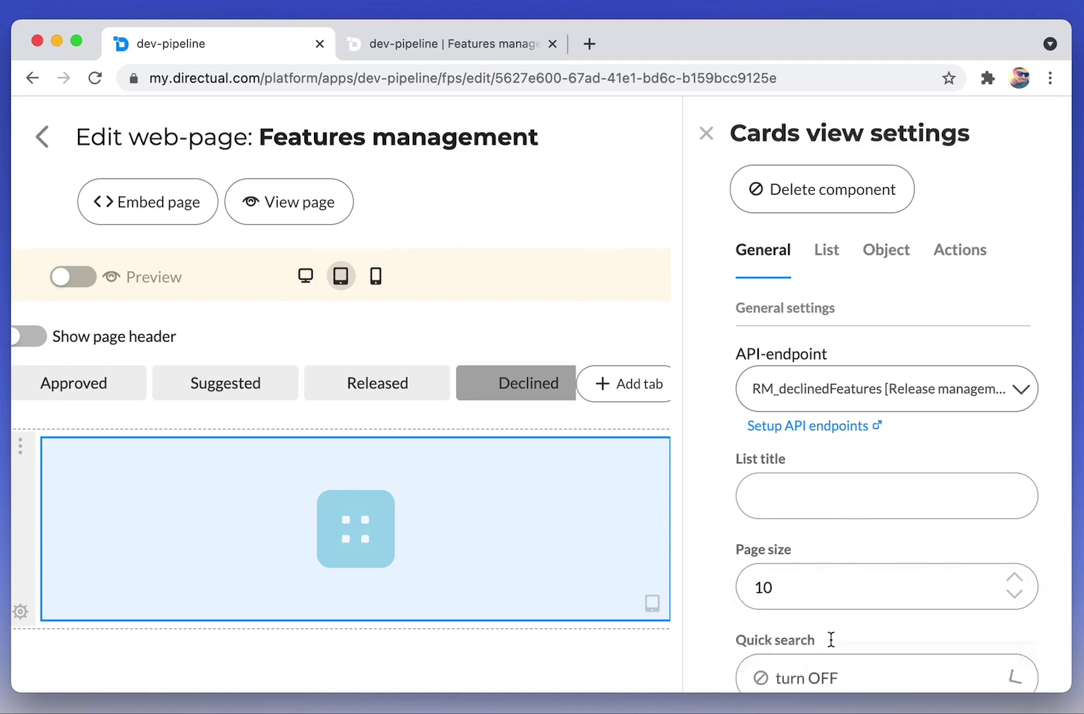
# Set the declined cards' header comment to Tags and their card text to Decline reason.
pyautogui.click(827, 249)
pyautogui.click(883, 525)
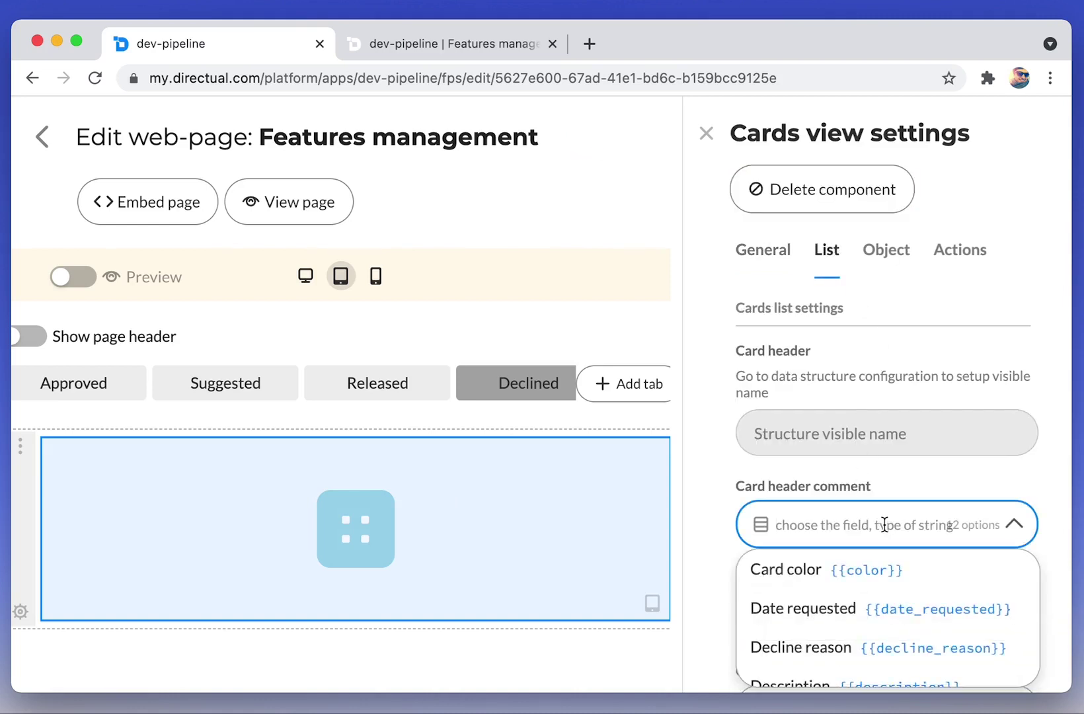
pyautogui.write('tag')
pyautogui.click(888, 562)
pyautogui.scroll(-1, 872, 552)
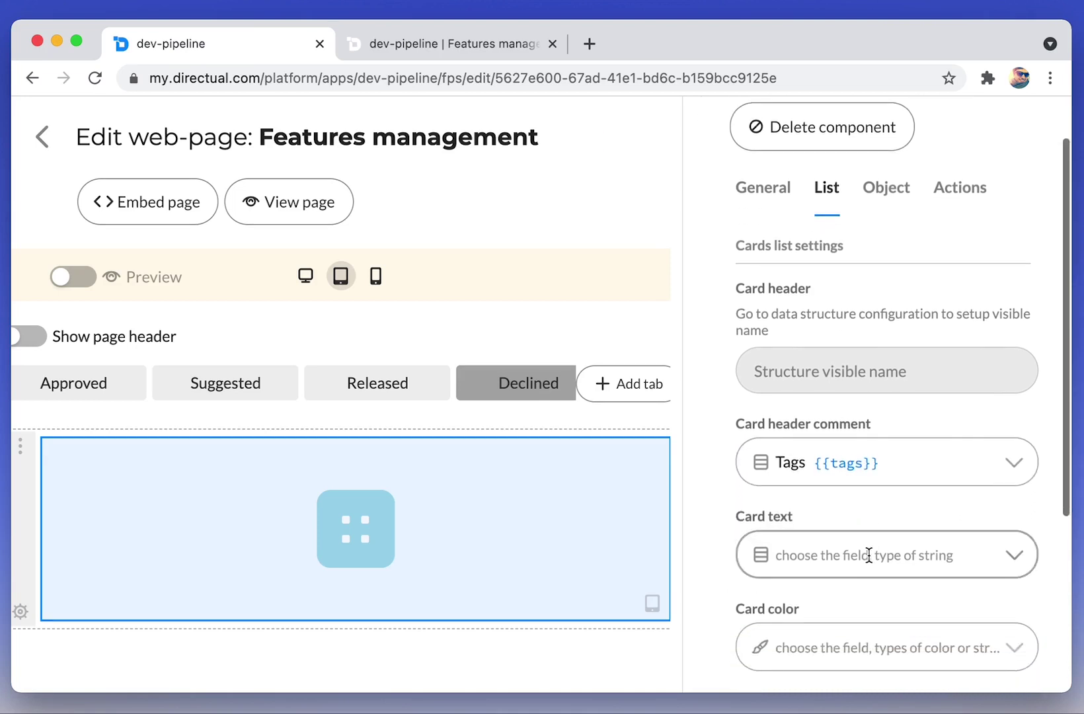
pyautogui.click(869, 555)
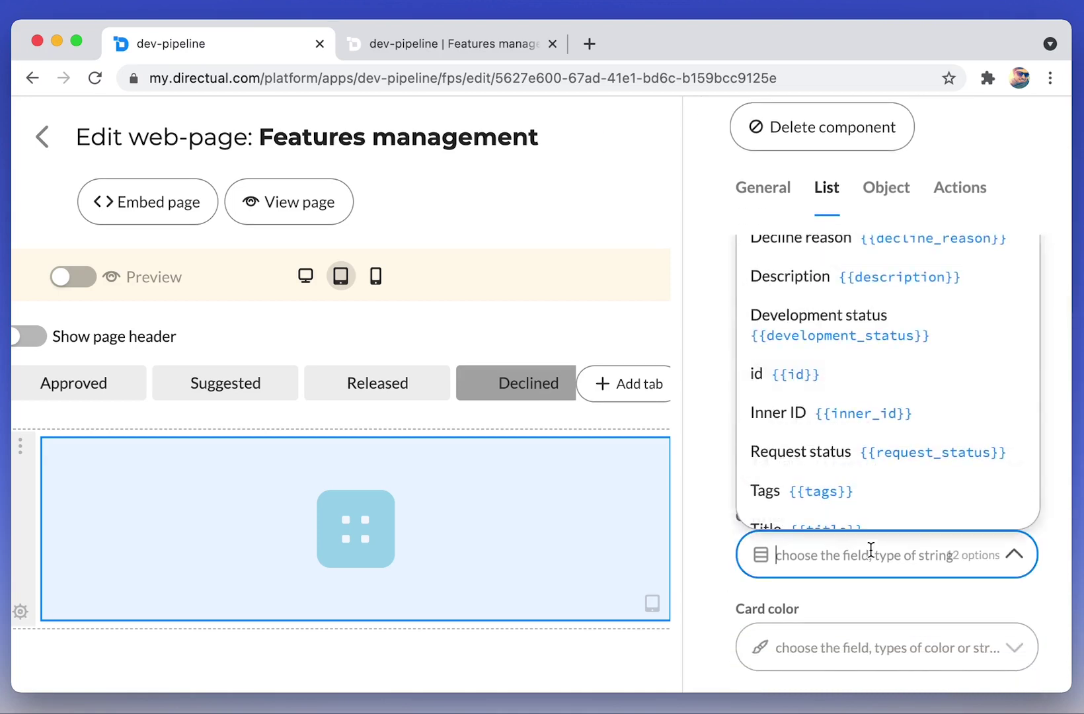
pyautogui.write('rea')
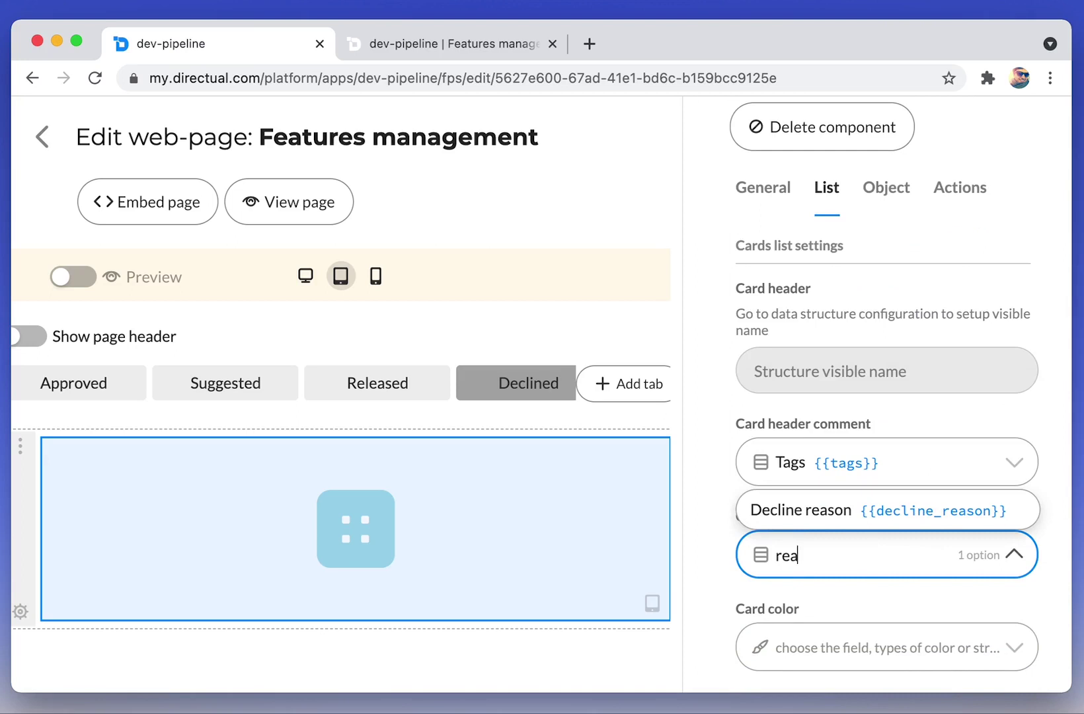
pyautogui.press('Return')
# Colour the declined cards by the Card color field, using the Border type of labeling.
pyautogui.scroll(-1, 806, 572)
pyautogui.click(807, 573)
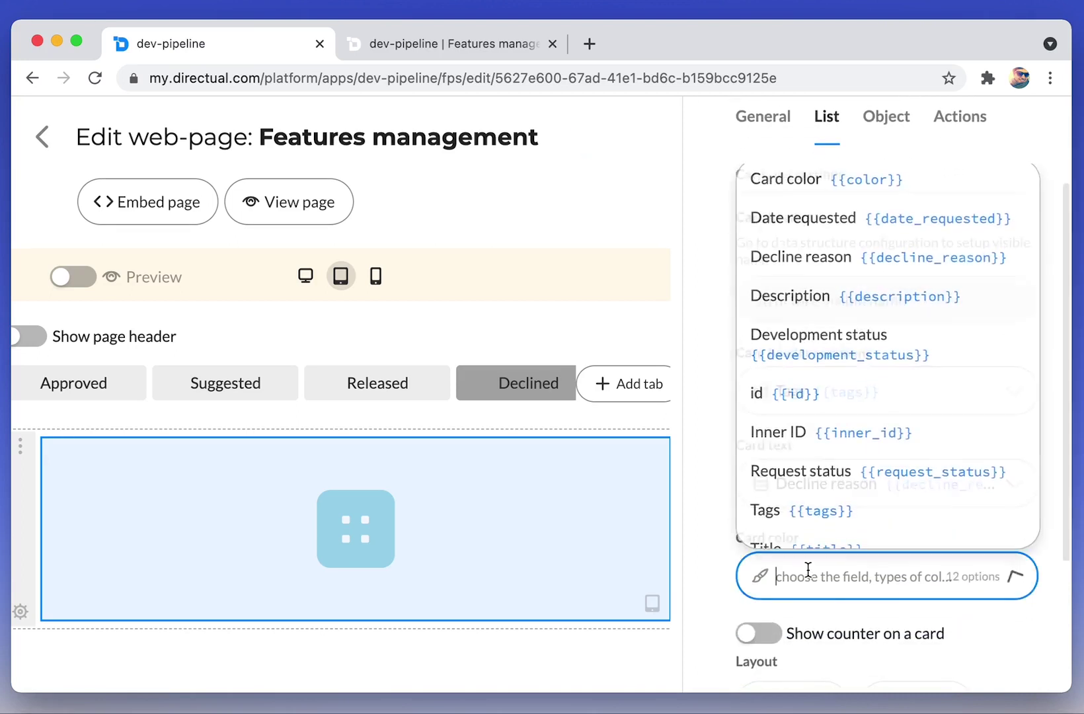
pyautogui.write('col')
pyautogui.press('Return')
pyautogui.scroll(-1, 819, 569)
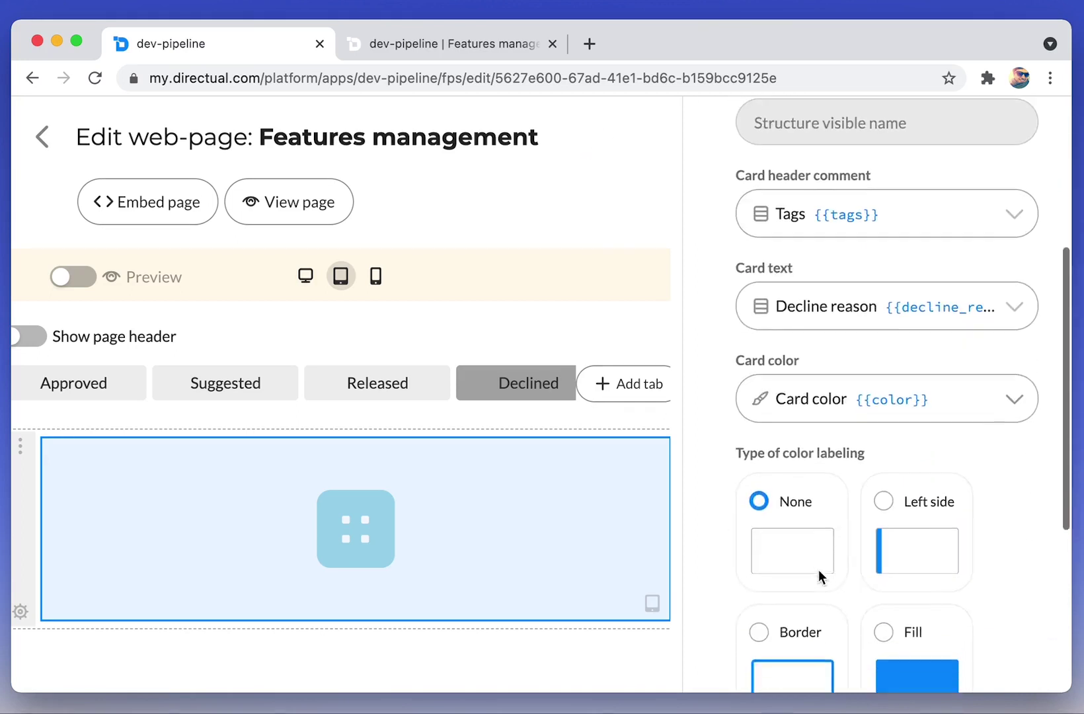
pyautogui.click(808, 641)
pyautogui.scroll(4, 780, 636)
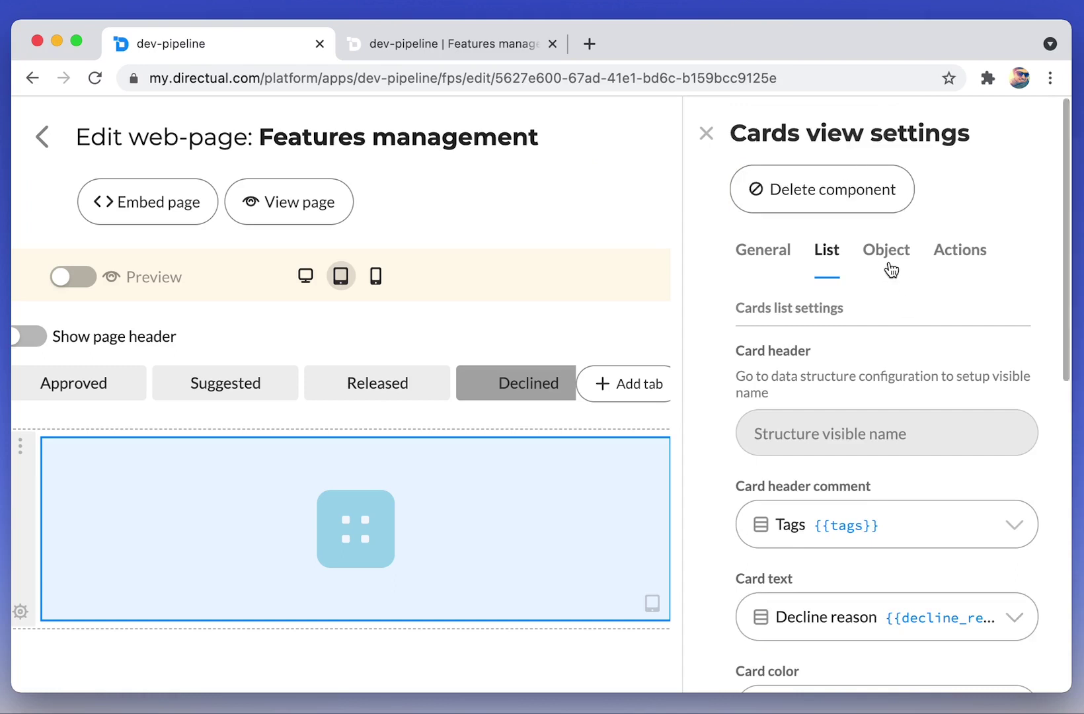
# In the object view settings, reorder the fields so Inner ID, Title and Description follow Card color, and check the Tags field's options.
pyautogui.click(889, 264)
pyautogui.click(852, 365)
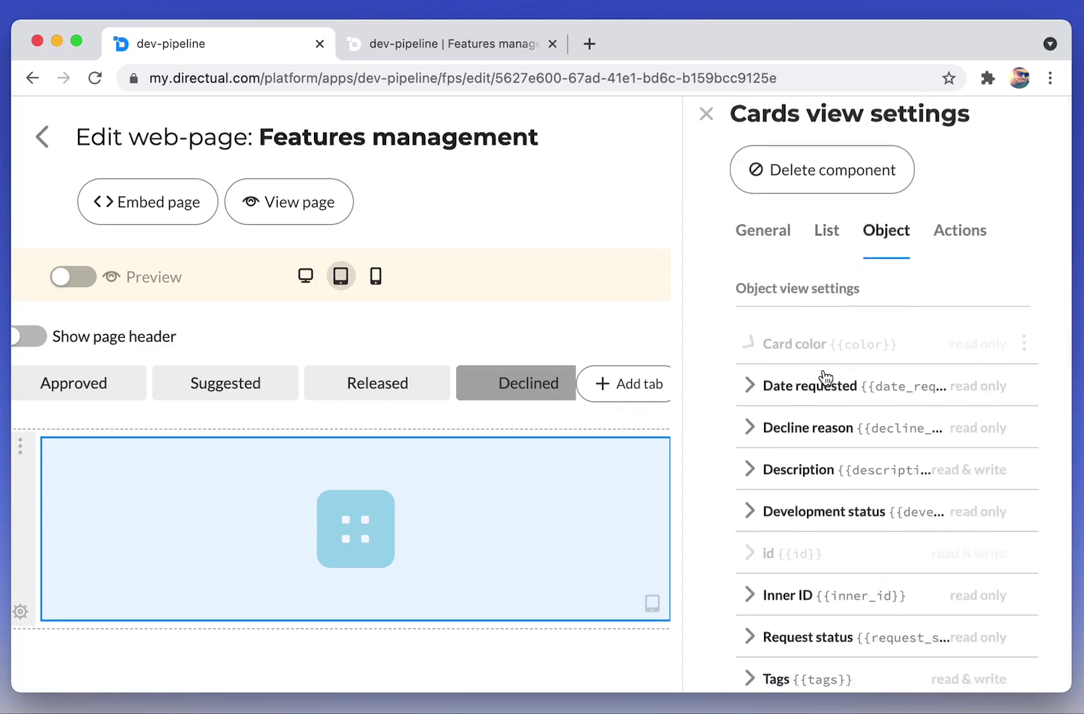
pyautogui.scroll(-2, 859, 430)
pyautogui.moveTo(1021, 499); pyautogui.dragTo(1011, 297)
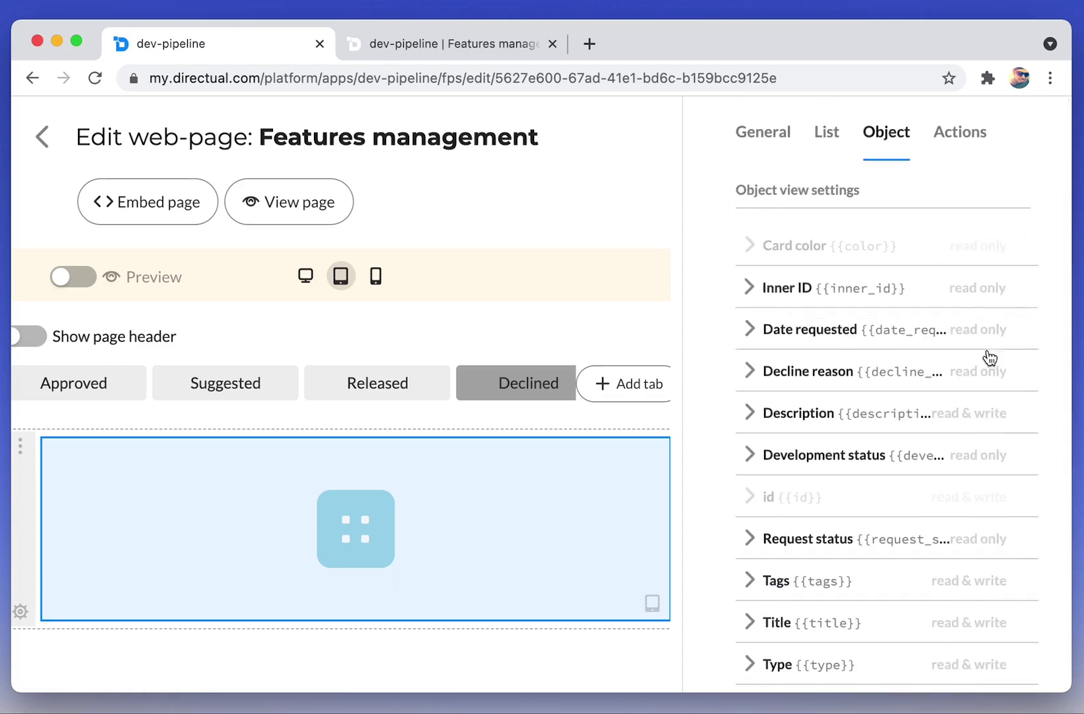
pyautogui.moveTo(1010, 607); pyautogui.dragTo(1018, 328)
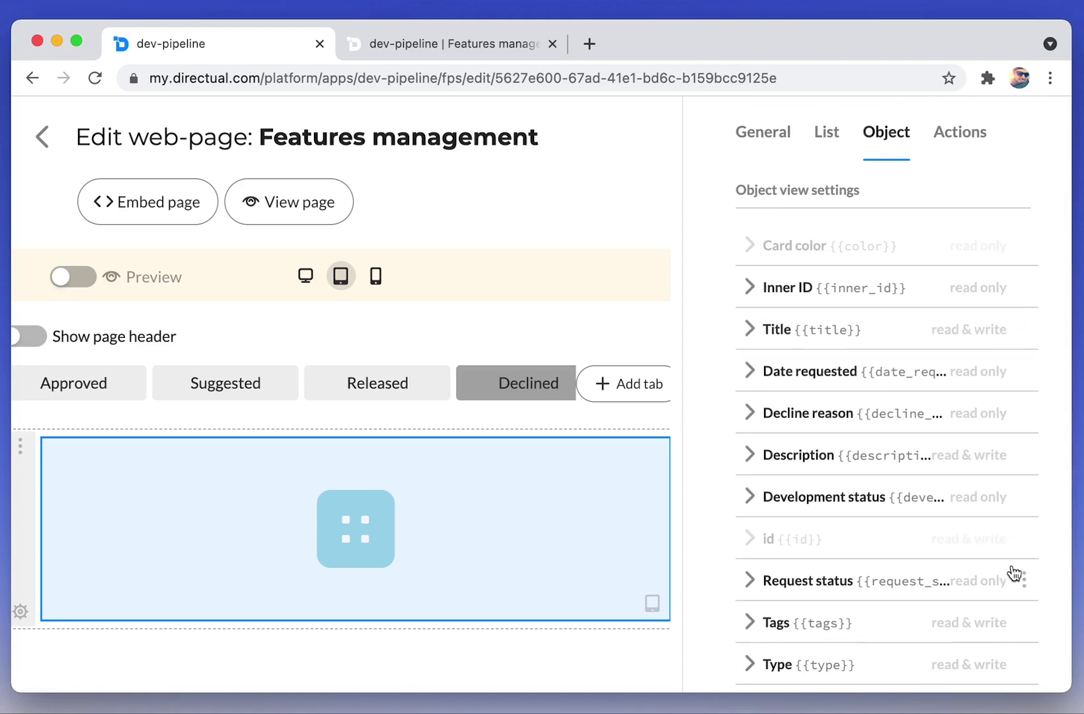
pyautogui.moveTo(1024, 455); pyautogui.dragTo(1011, 367)
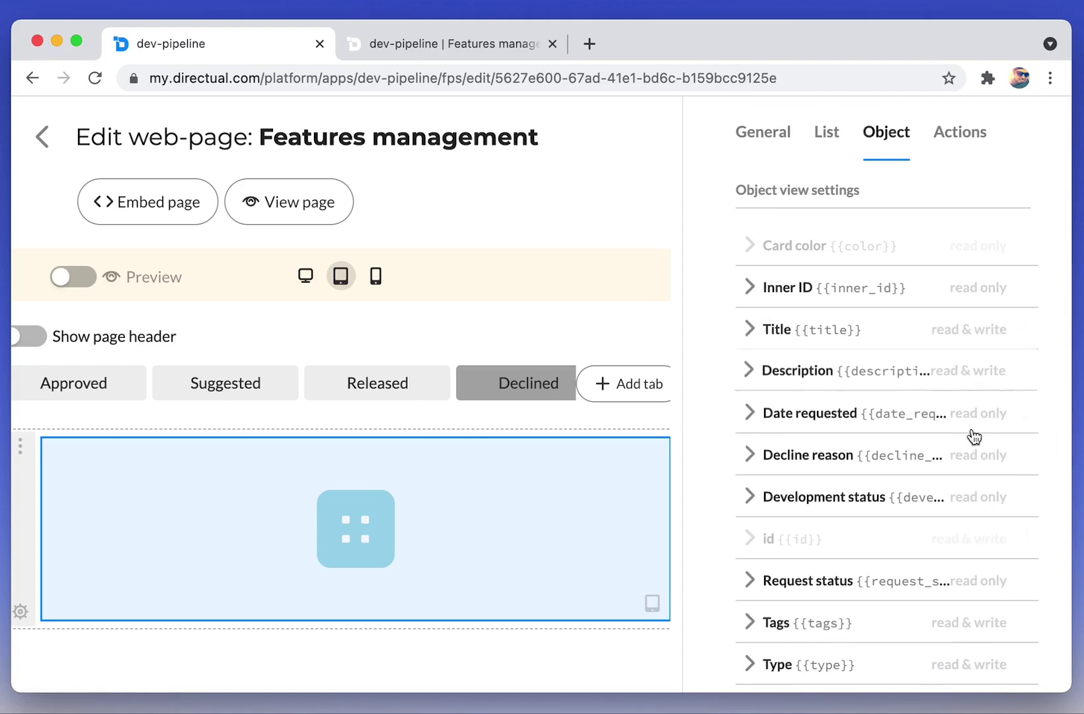
pyautogui.scroll(-5, 936, 430)
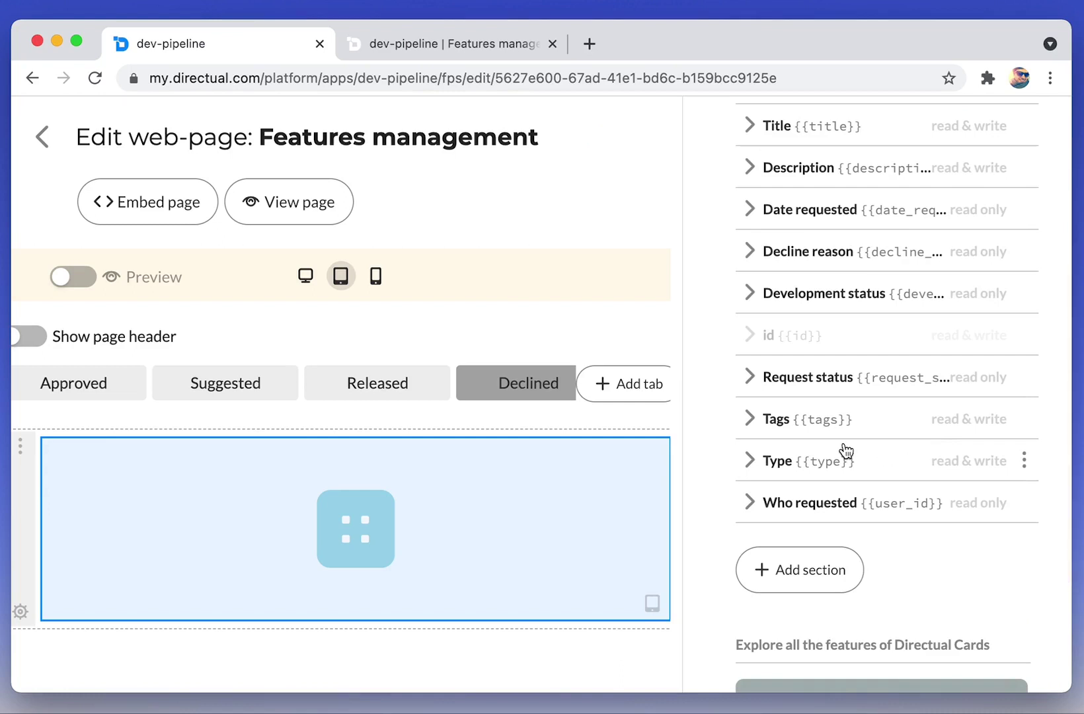
pyautogui.click(837, 424)
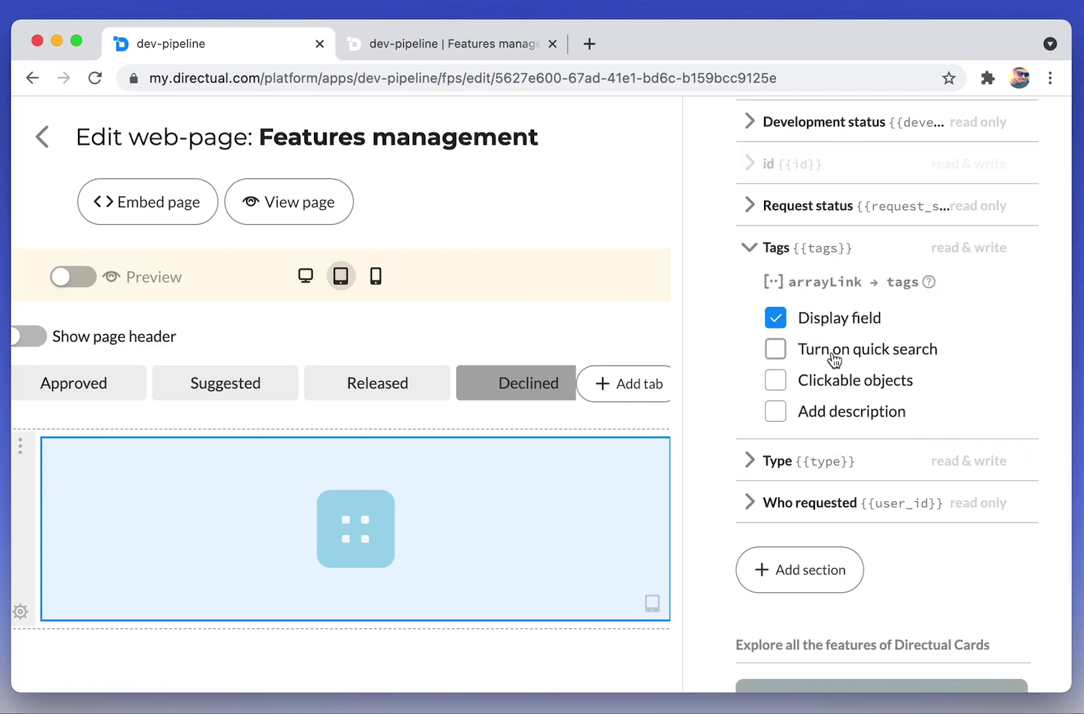
pyautogui.click(803, 254)
# Check the published page's Declined tab, then decline T-1 Hello from the Suggested tab with the reason "Don't like it".
pyautogui.click(413, 45)
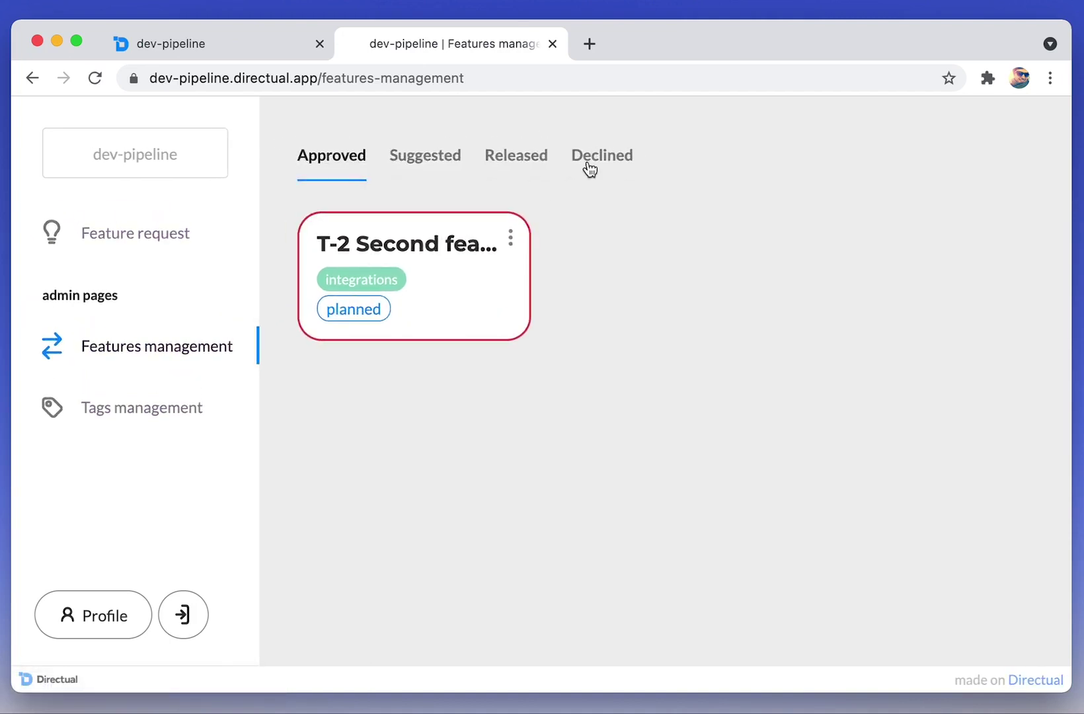
pyautogui.click(589, 168)
pyautogui.click(447, 163)
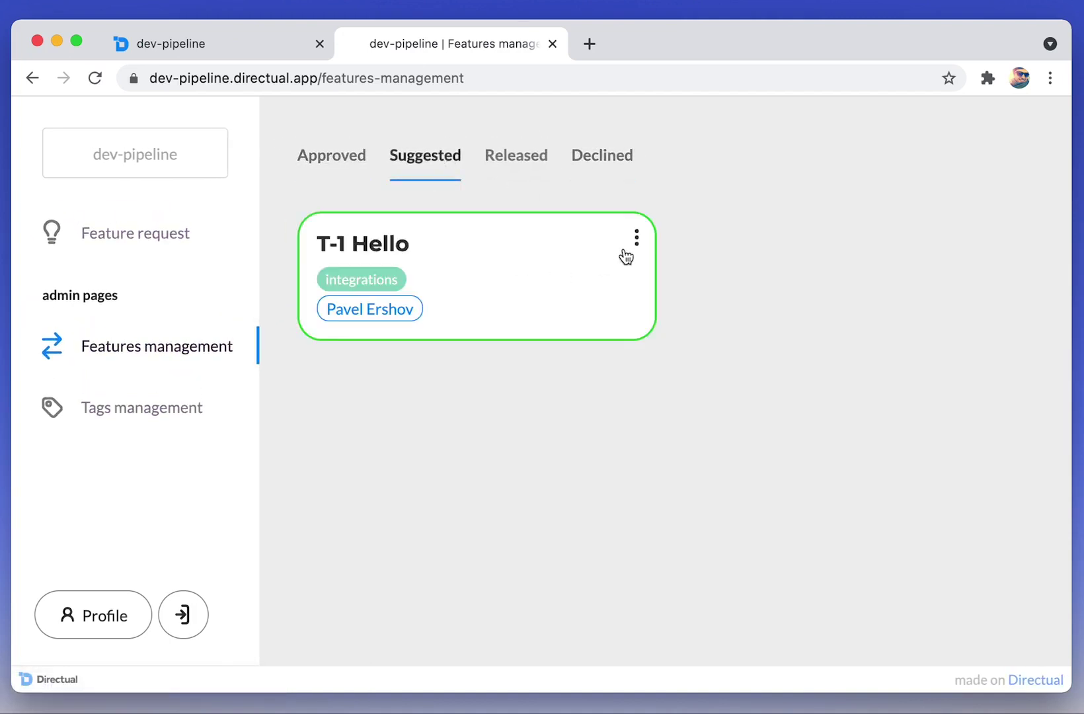
pyautogui.click(513, 244)
pyautogui.click(466, 222)
pyautogui.click(423, 417)
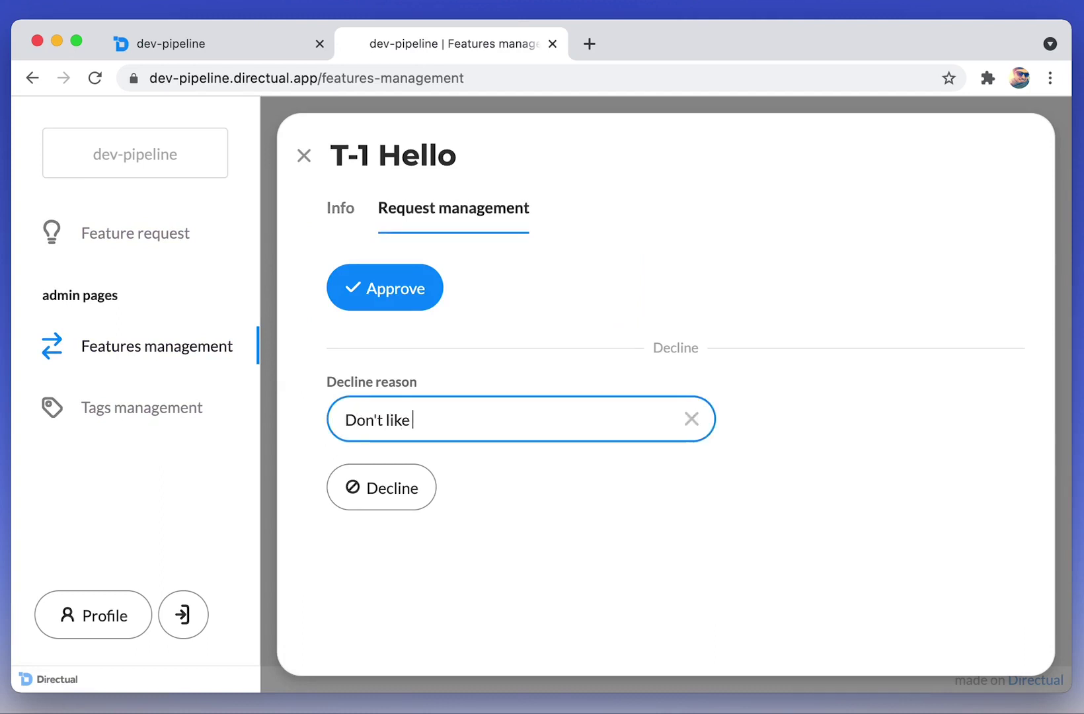
pyautogui.write("Don't like it")
pyautogui.click(374, 489)
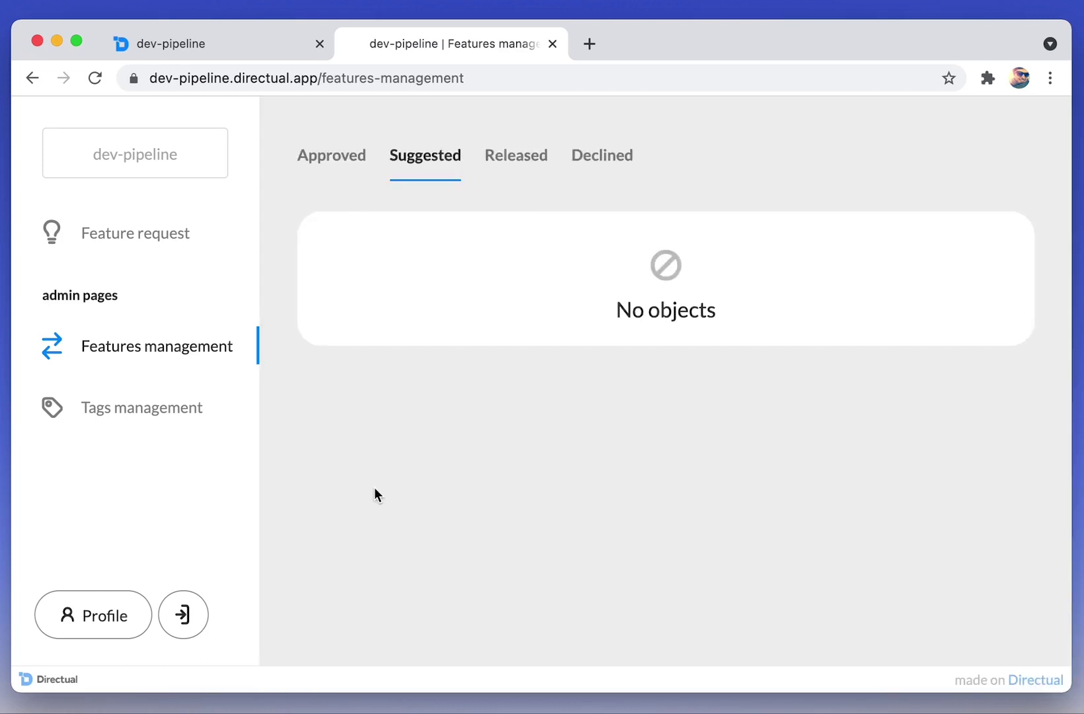
# Open the T-1 Hello card in the Declined tab and review its details.
pyautogui.click(602, 151)
pyautogui.click(558, 250)
pyautogui.scroll(-5, 498, 248)
pyautogui.scroll(6, 493, 254)
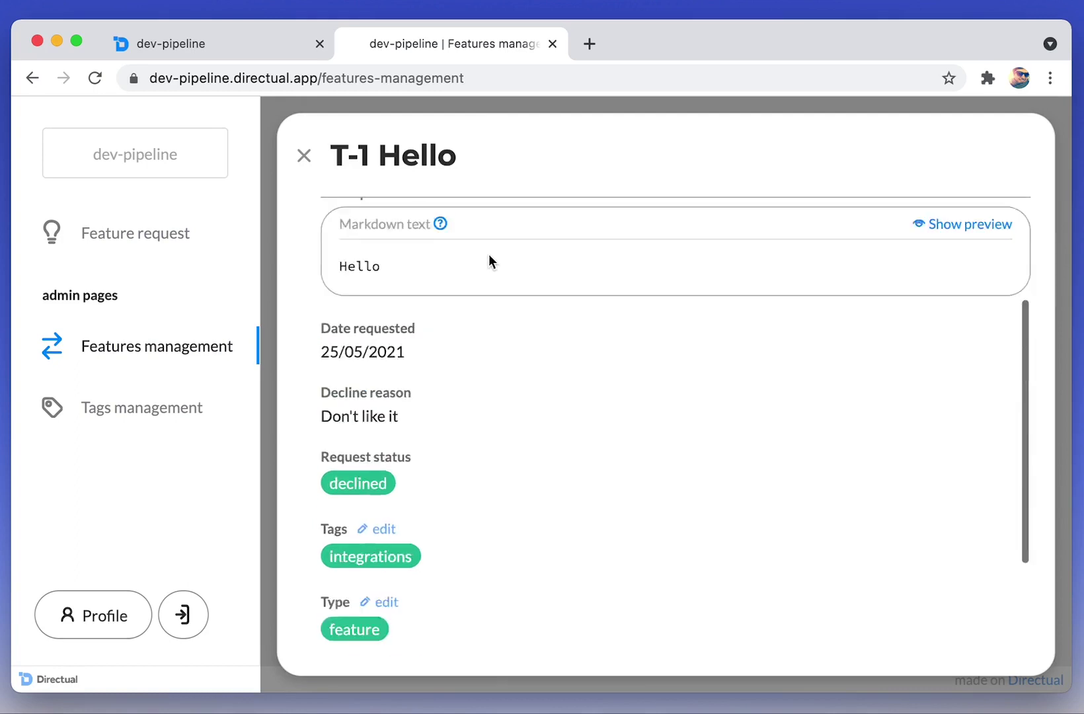
# Close the T-1 Hello card, then reopen Features management in the page designer at mobile size, with the Declined tab selected.
pyautogui.click(304, 156)
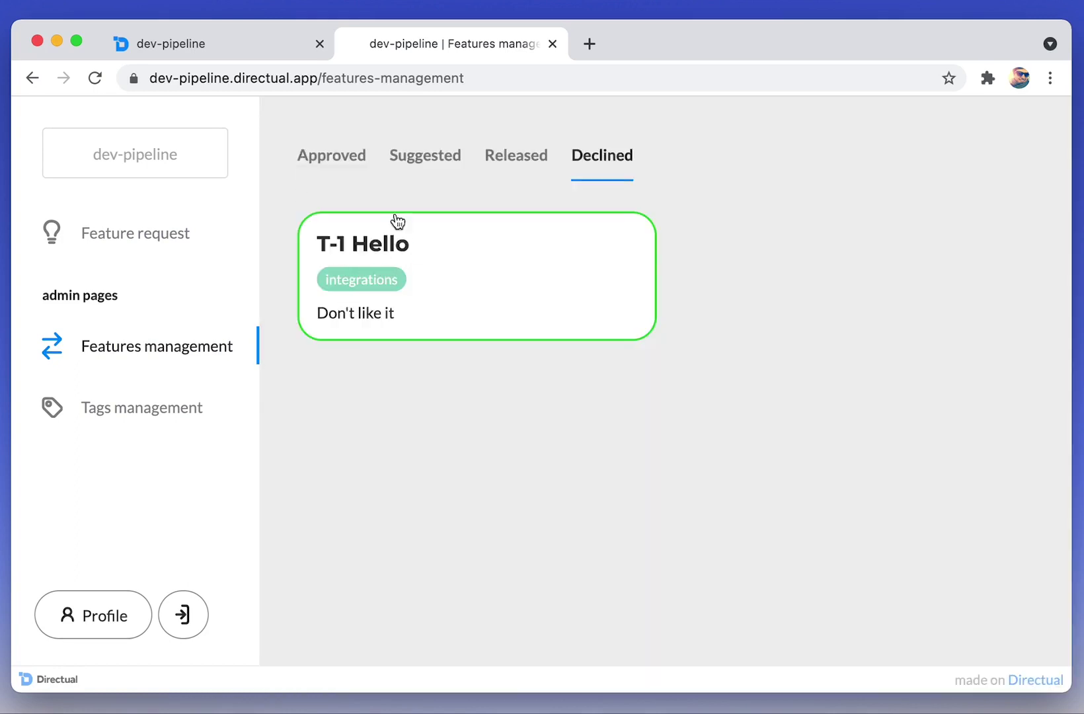
pyautogui.click(242, 51)
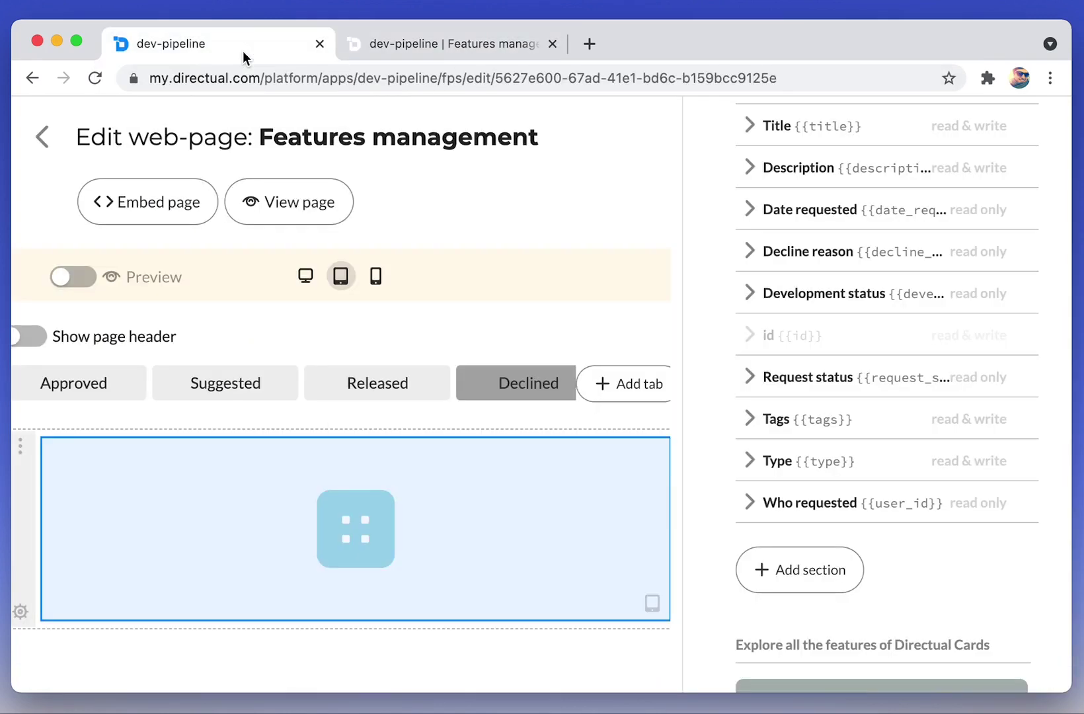
pyautogui.click(52, 148)
pyautogui.scroll(-1, 351, 501)
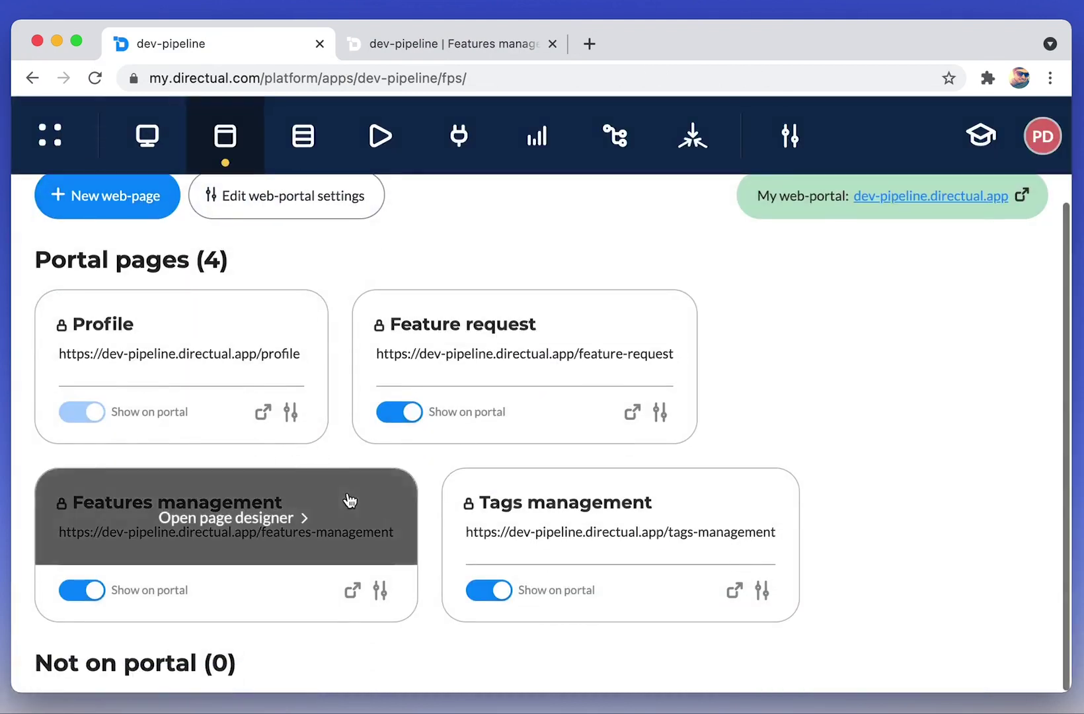
pyautogui.click(350, 500)
pyautogui.click(376, 278)
pyautogui.hscroll(5, 367, 381)
pyautogui.click(358, 382)
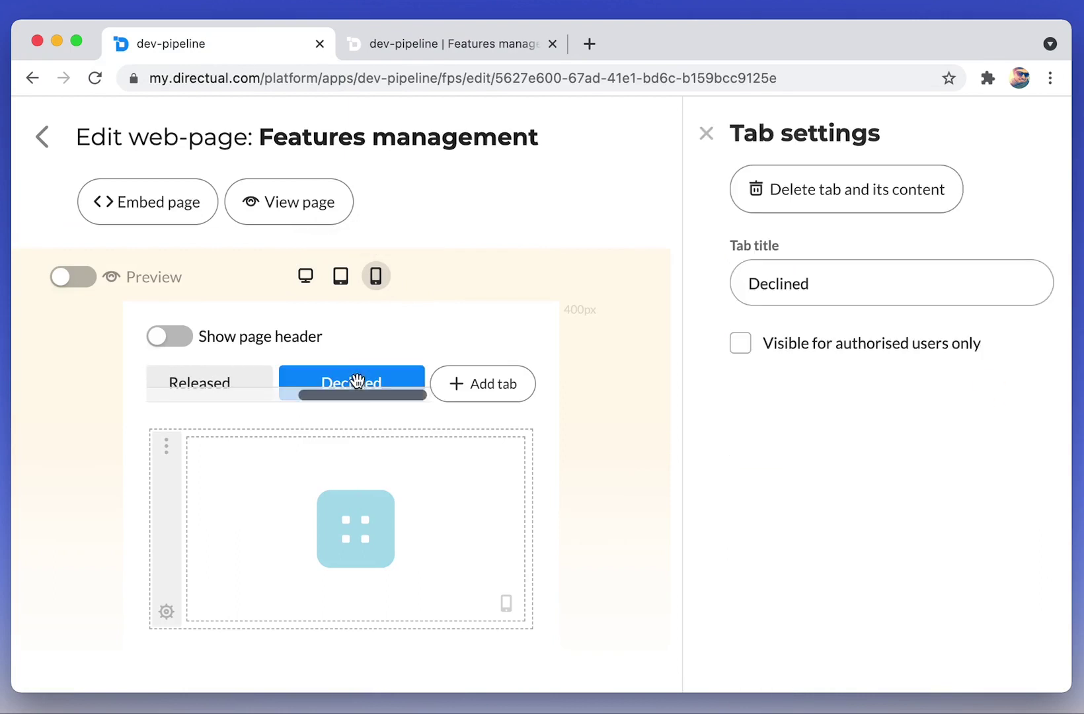
# Add an action named "Put back to backlog" to the Declined tab's cards view, displayed as Button only.
pyautogui.click(438, 502)
pyautogui.click(957, 257)
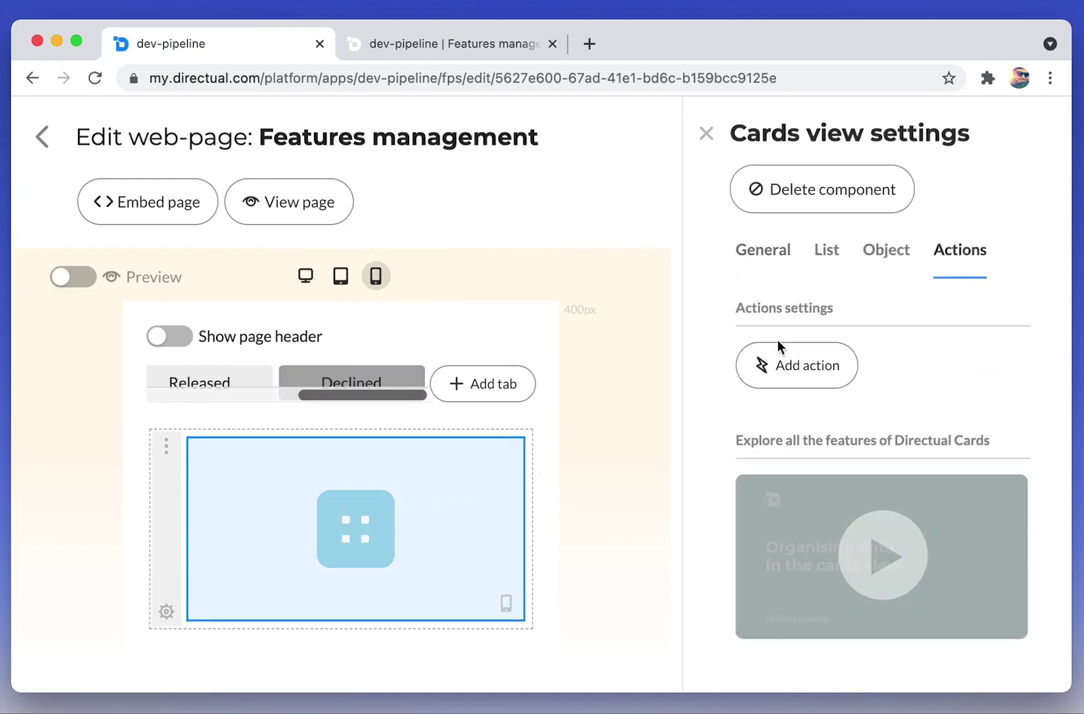
pyautogui.click(803, 371)
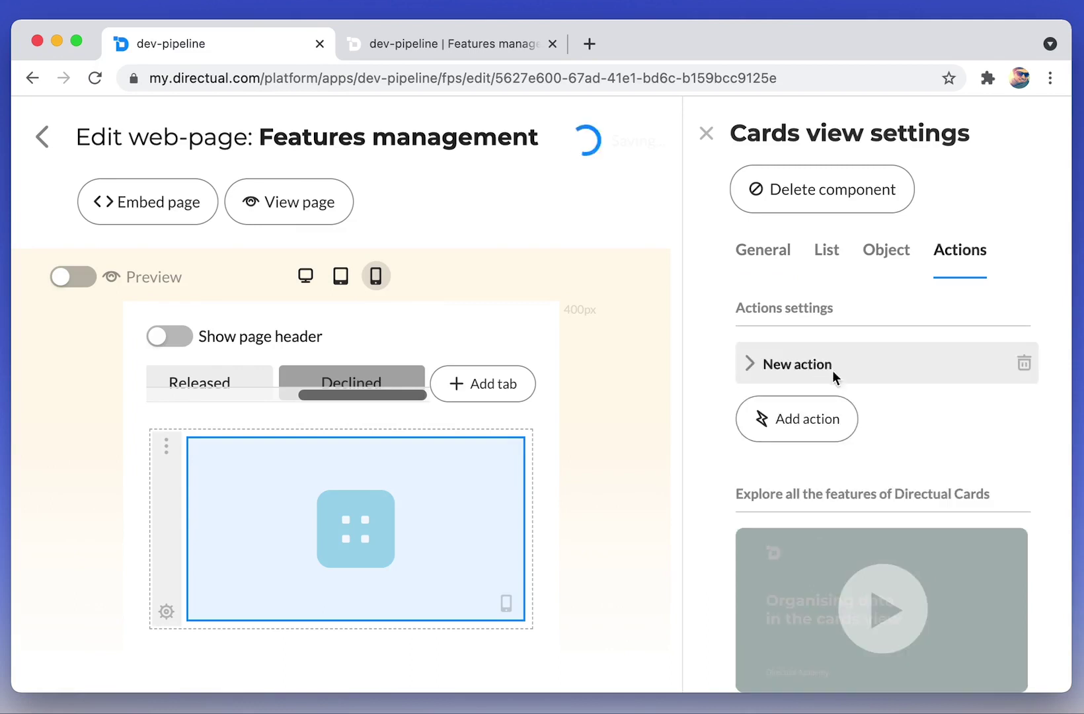
pyautogui.write('Put back to backlog')
pyautogui.click(749, 364)
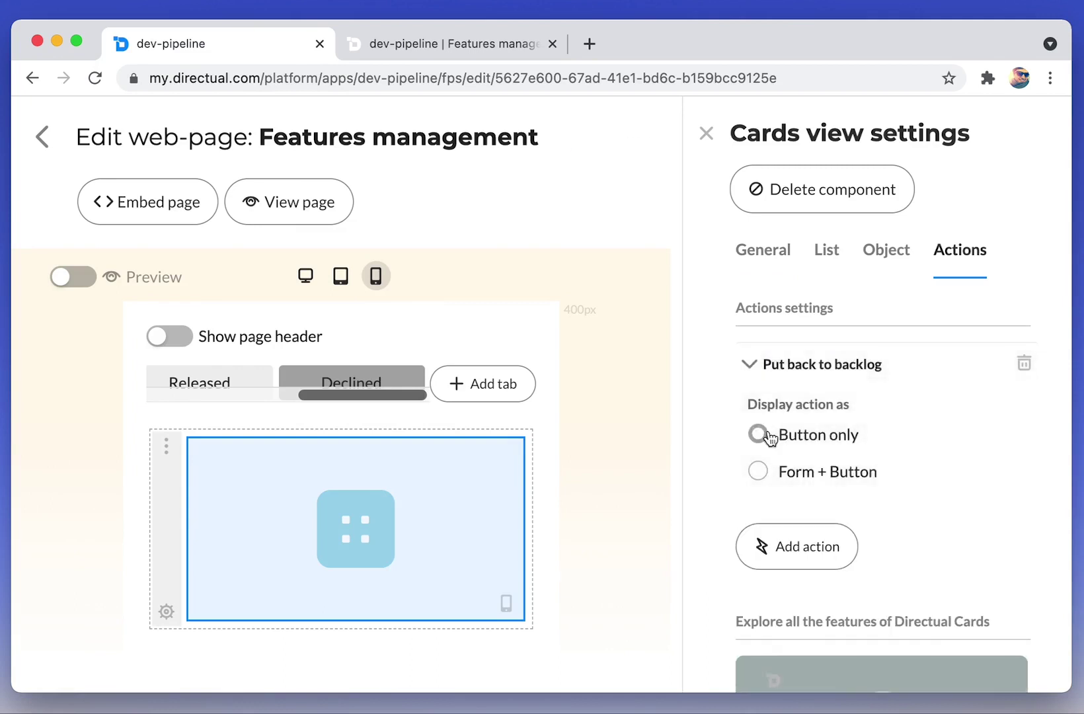
pyautogui.scroll(-2, 774, 436)
pyautogui.click(804, 365)
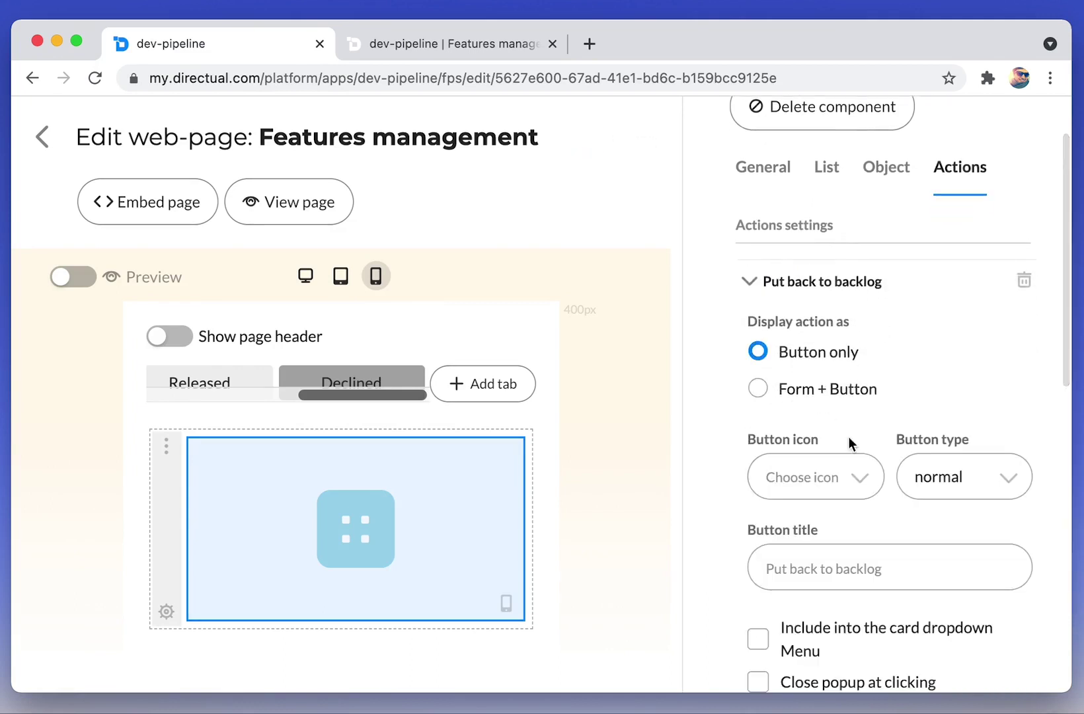
# Give the Put back to backlog button the back icon, include it in the card dropdown menu and have it close the popup at clicking.
pyautogui.click(851, 477)
pyautogui.write('bac')
pyautogui.press('Return')
pyautogui.scroll(-1, 866, 481)
pyautogui.scroll(-1, 867, 481)
pyautogui.click(758, 529)
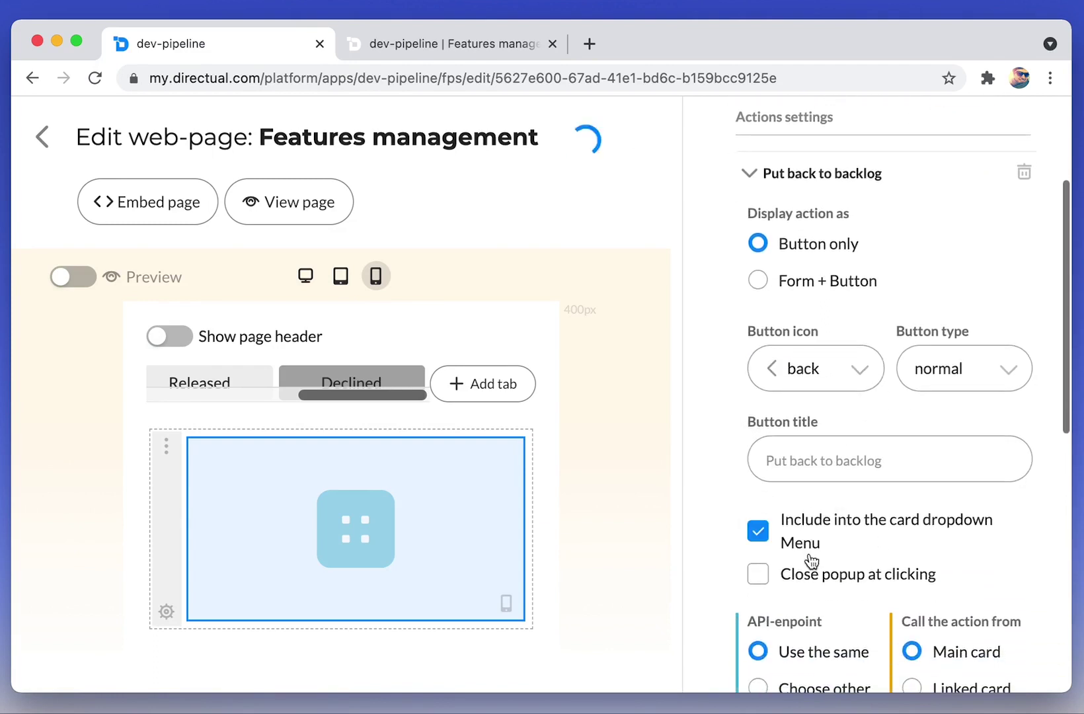
pyautogui.click(759, 573)
# Widen the settings area and have the Put back to backlog action use the other API endpoint moveFeatures.
pyautogui.scroll(-3, 810, 517)
pyautogui.click(811, 517)
pyautogui.moveTo(685, 508); pyautogui.dragTo(549, 493)
pyautogui.scroll(-3, 692, 463)
pyautogui.click(719, 395)
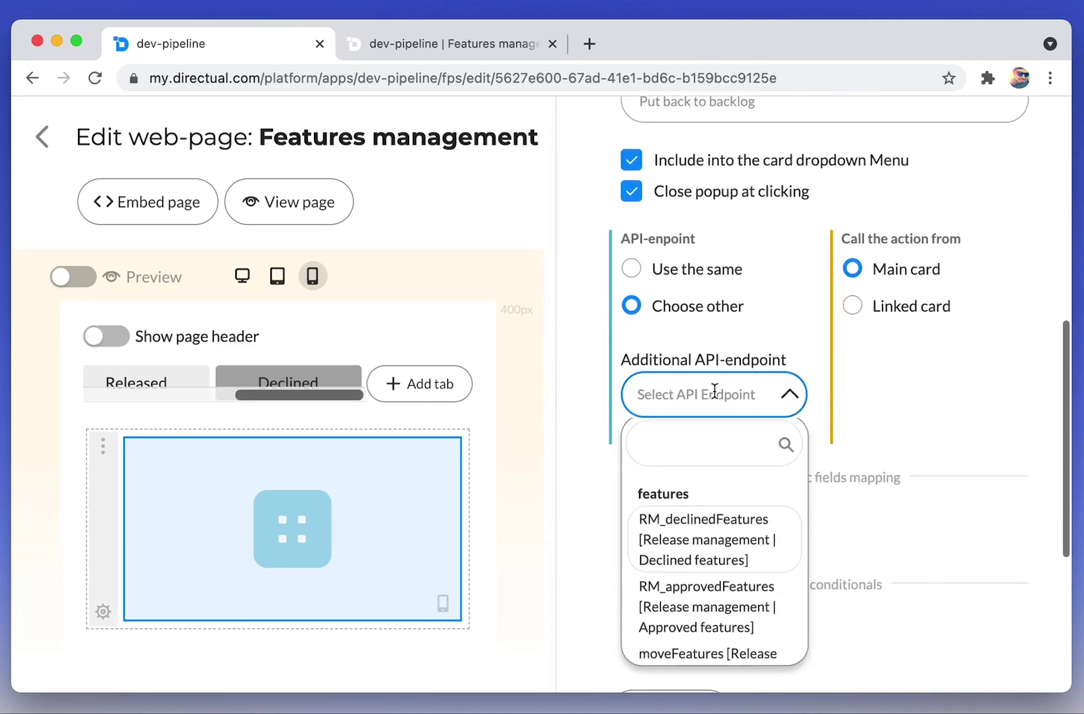
pyautogui.scroll(-2, 736, 542)
pyautogui.click(716, 580)
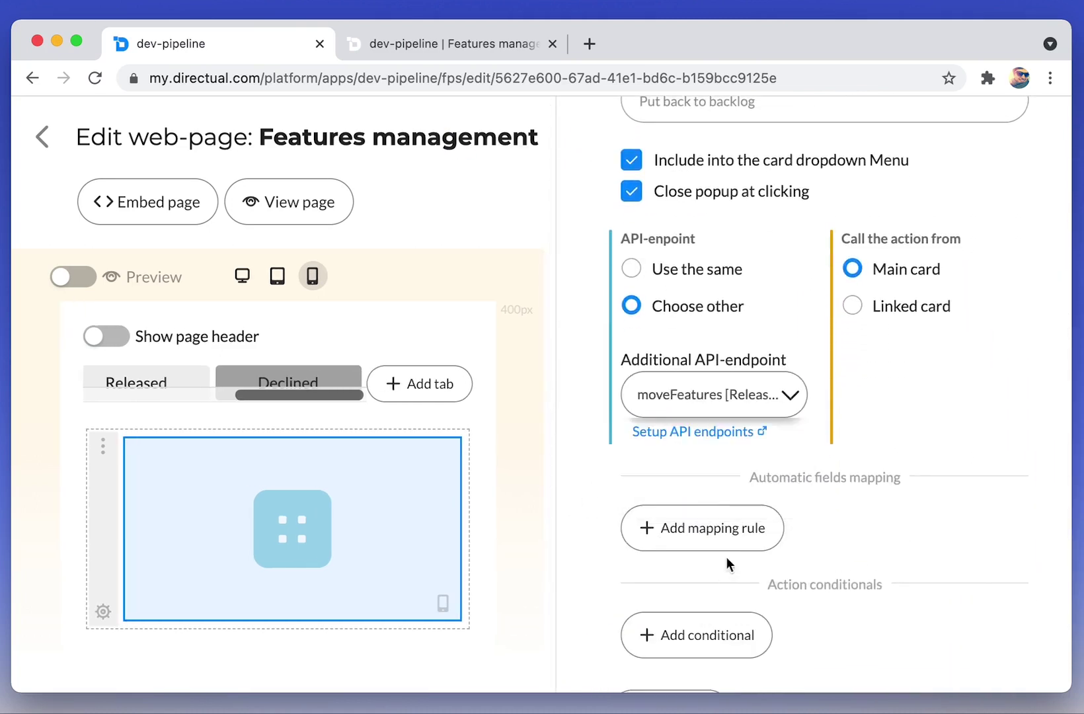
# Add a mapping rule to the action that fills the id field with the object card's id.
pyautogui.scroll(-2, 726, 564)
pyautogui.click(688, 440)
pyautogui.click(686, 453)
pyautogui.write('id')
pyautogui.press('Return')
pyautogui.click(900, 455)
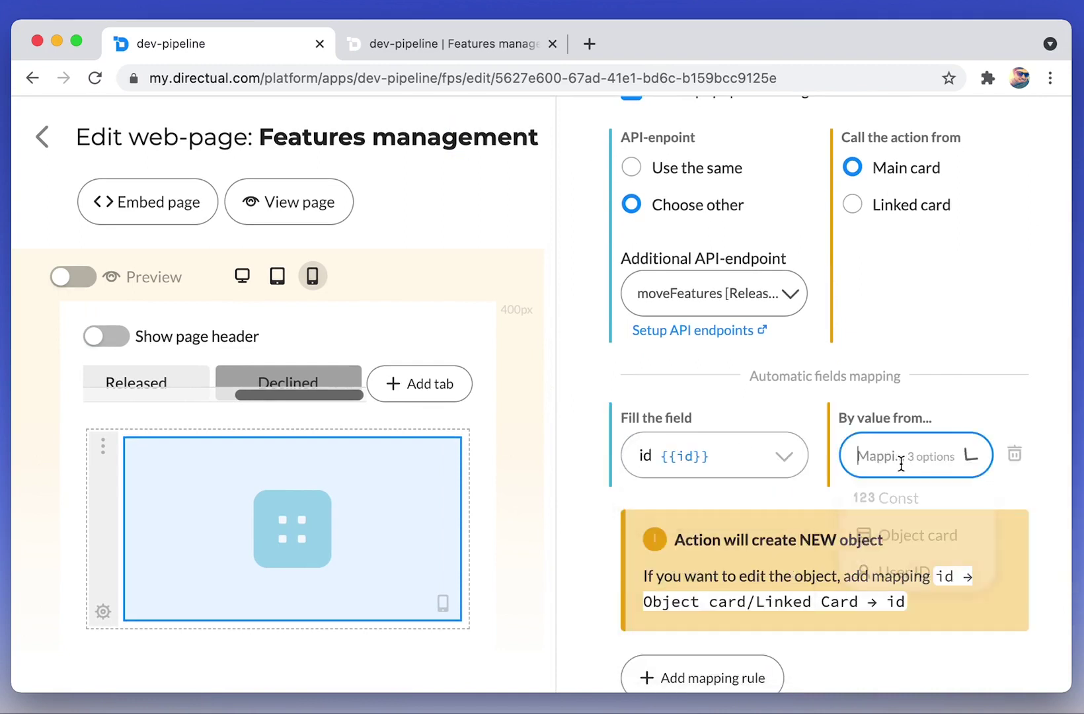
pyautogui.click(906, 534)
pyautogui.click(903, 513)
pyautogui.write('id')
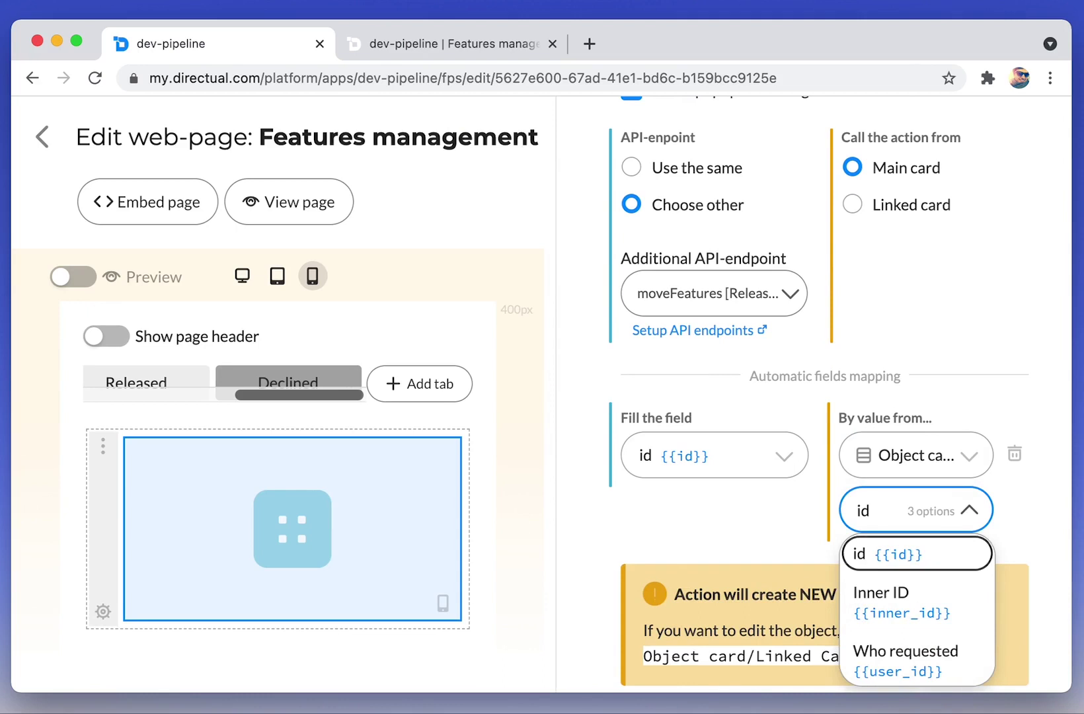
pyautogui.press('Return')
# Add a mapping rule that fills the Decline reason field with an empty constant.
pyautogui.click(697, 576)
pyautogui.click(677, 579)
pyautogui.write('rea')
pyautogui.press('Return')
pyautogui.click(927, 581)
pyautogui.click(894, 463)
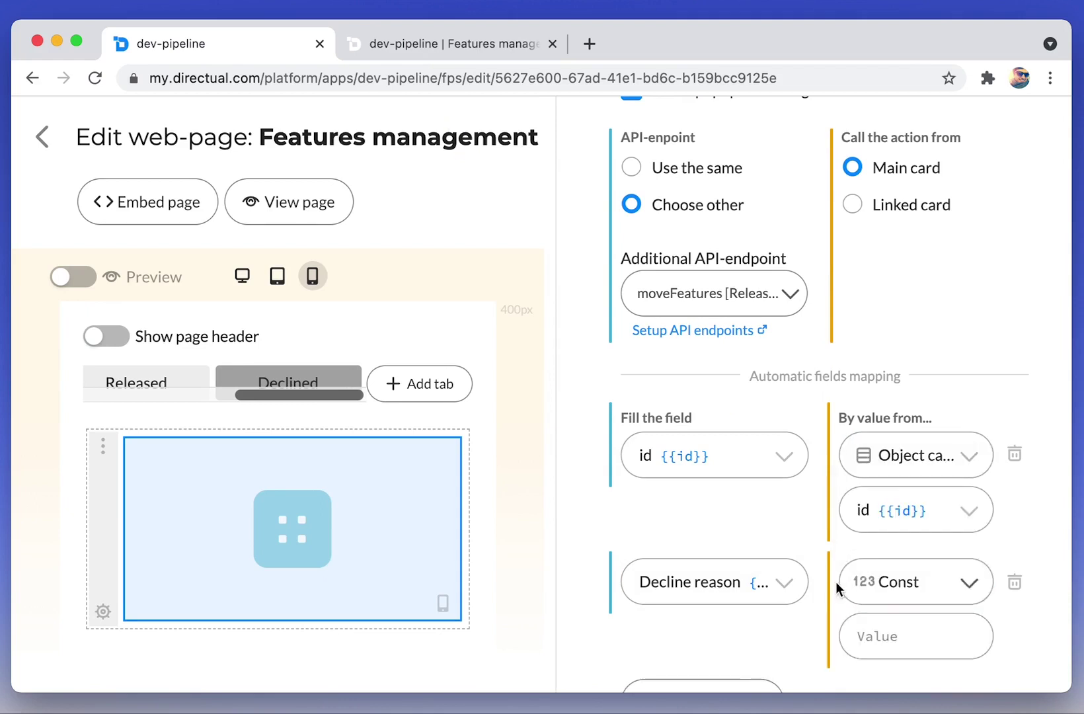
# Add a mapping rule that fills the Request status field with the constant "new".
pyautogui.scroll(-3, 836, 582)
pyautogui.click(726, 495)
pyautogui.click(700, 495)
pyautogui.write('stat')
pyautogui.press('Down')
pyautogui.press('Return')
pyautogui.click(900, 489)
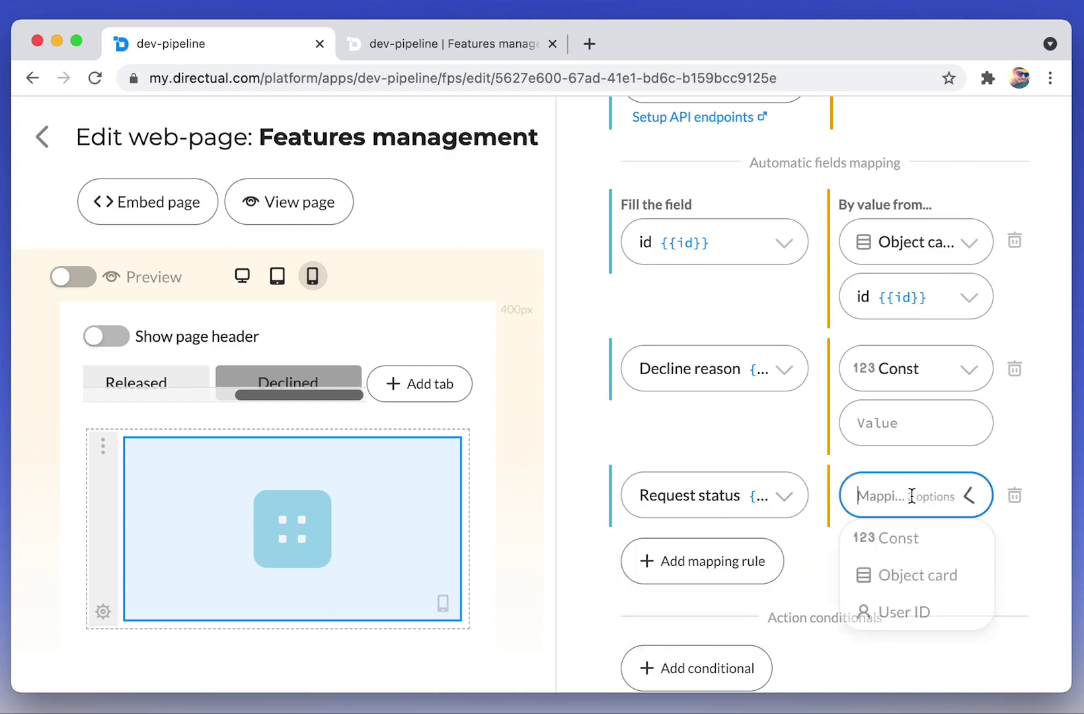
pyautogui.click(891, 535)
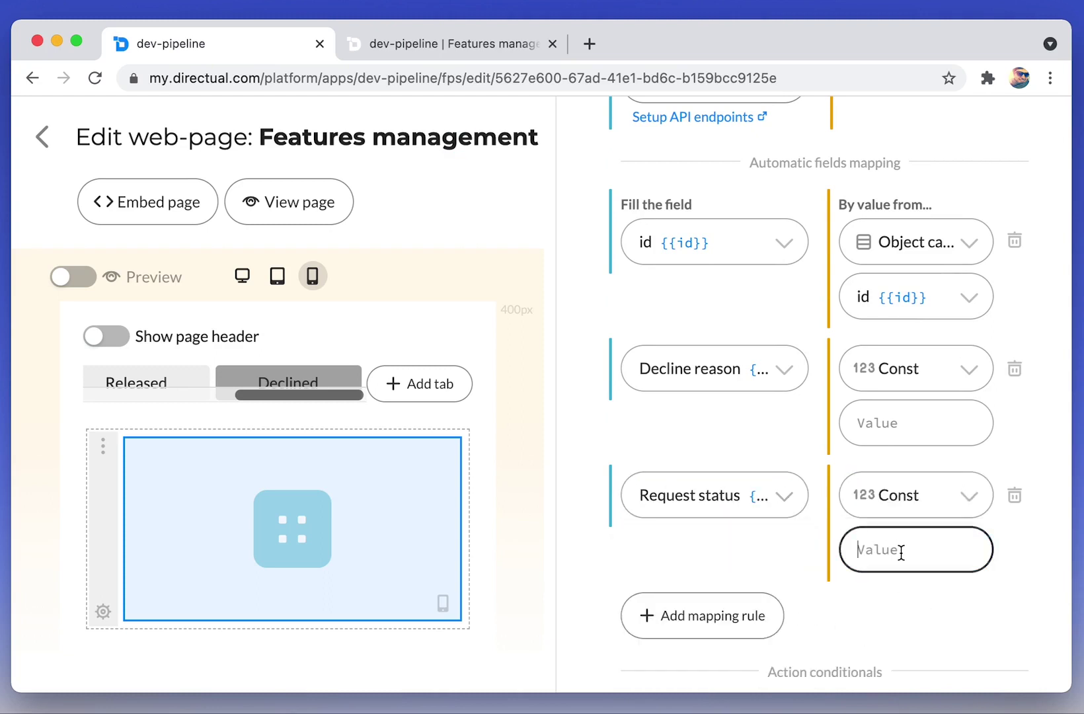
pyautogui.write('new')
pyautogui.click(914, 598)
# Switch to the published page and put T-1 Hello back to the backlog from the Declined tab.
pyautogui.click(460, 43)
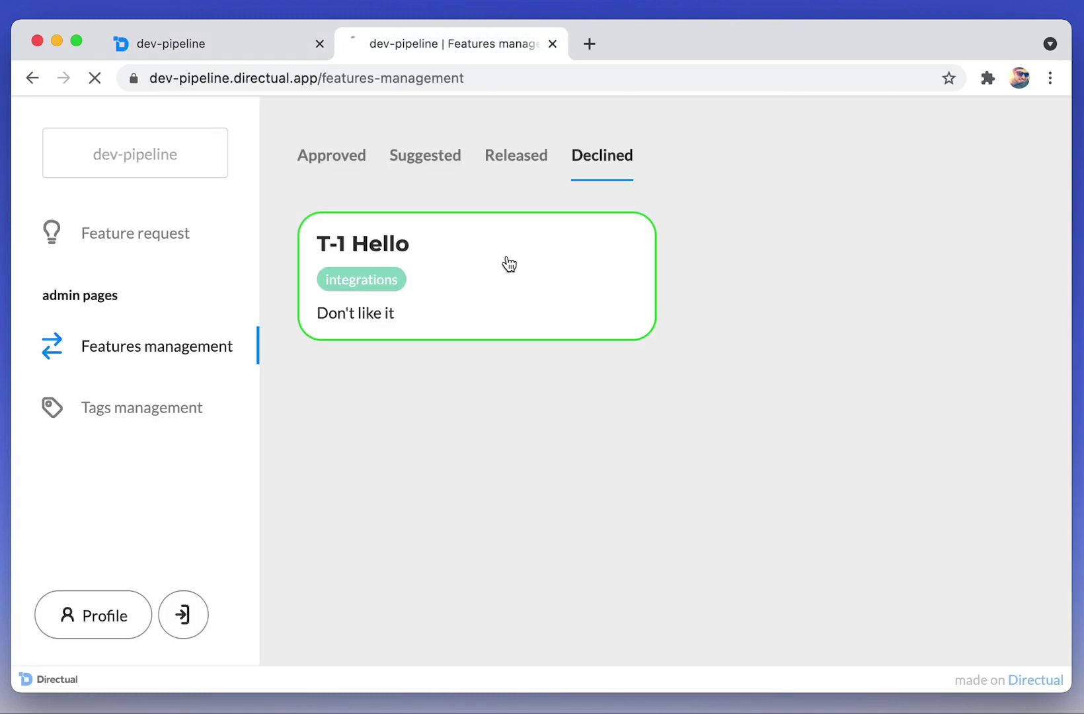
pyautogui.click(613, 173)
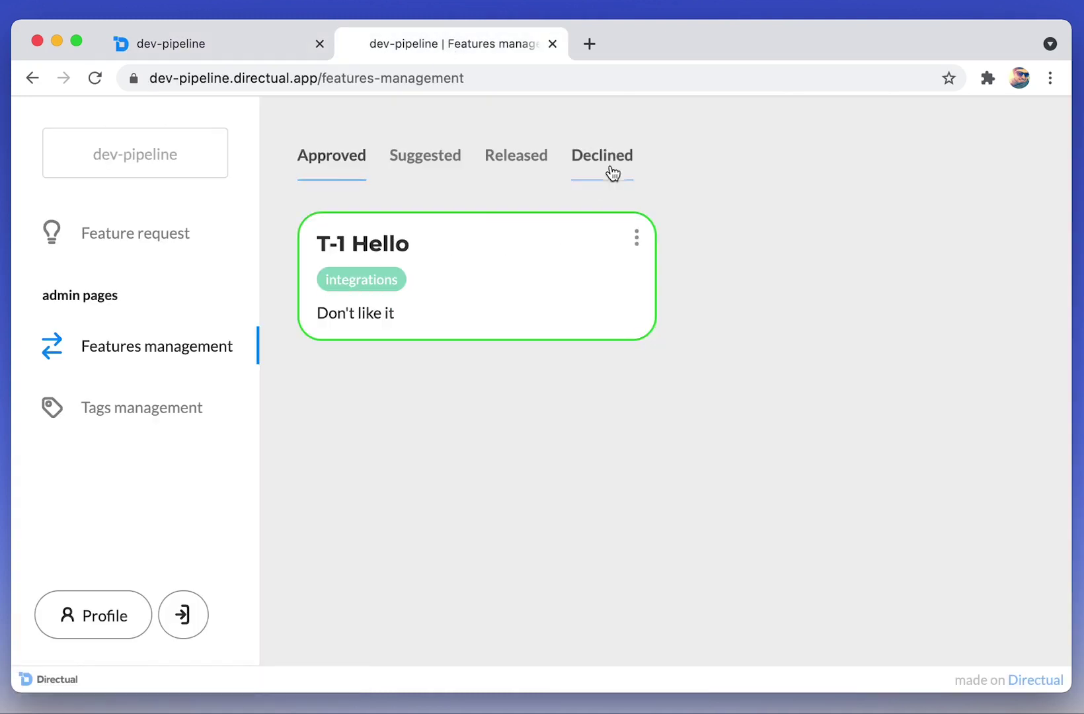
pyautogui.click(638, 240)
pyautogui.click(564, 248)
# Review the T-1 Hello card's details in the Suggested tab, then check the Declined and Approved tabs.
pyautogui.click(429, 166)
pyautogui.click(585, 271)
pyautogui.scroll(-3, 510, 285)
pyautogui.scroll(3, 479, 357)
pyautogui.scroll(-4, 479, 357)
pyautogui.scroll(-2, 480, 365)
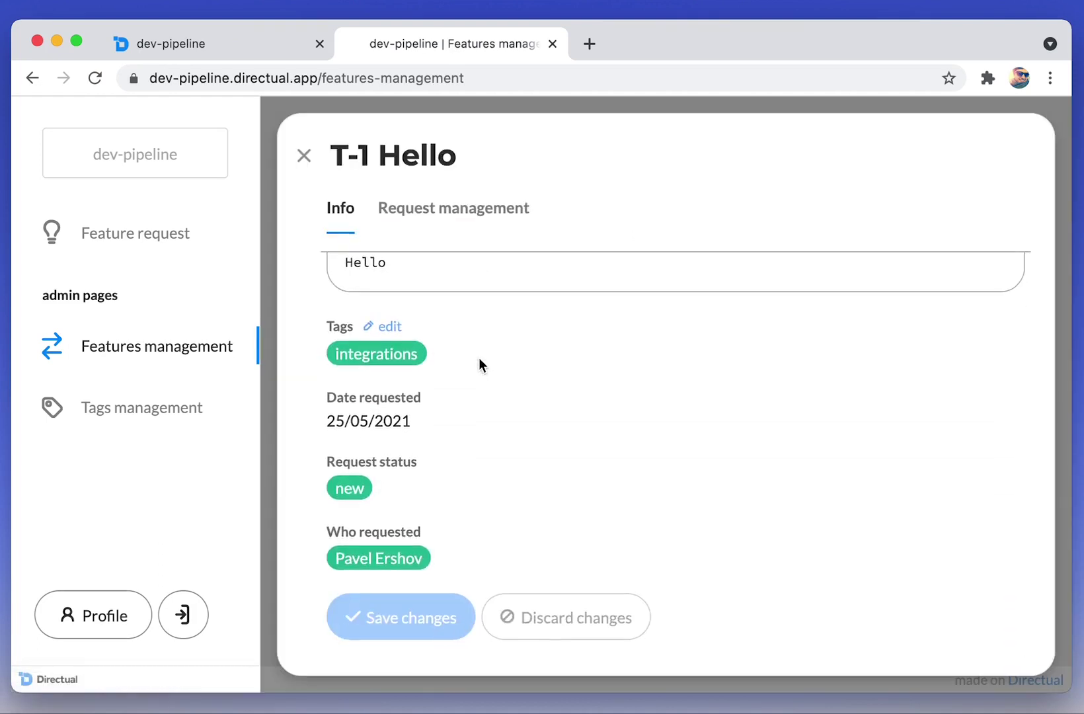
pyautogui.scroll(5, 479, 363)
pyautogui.click(305, 157)
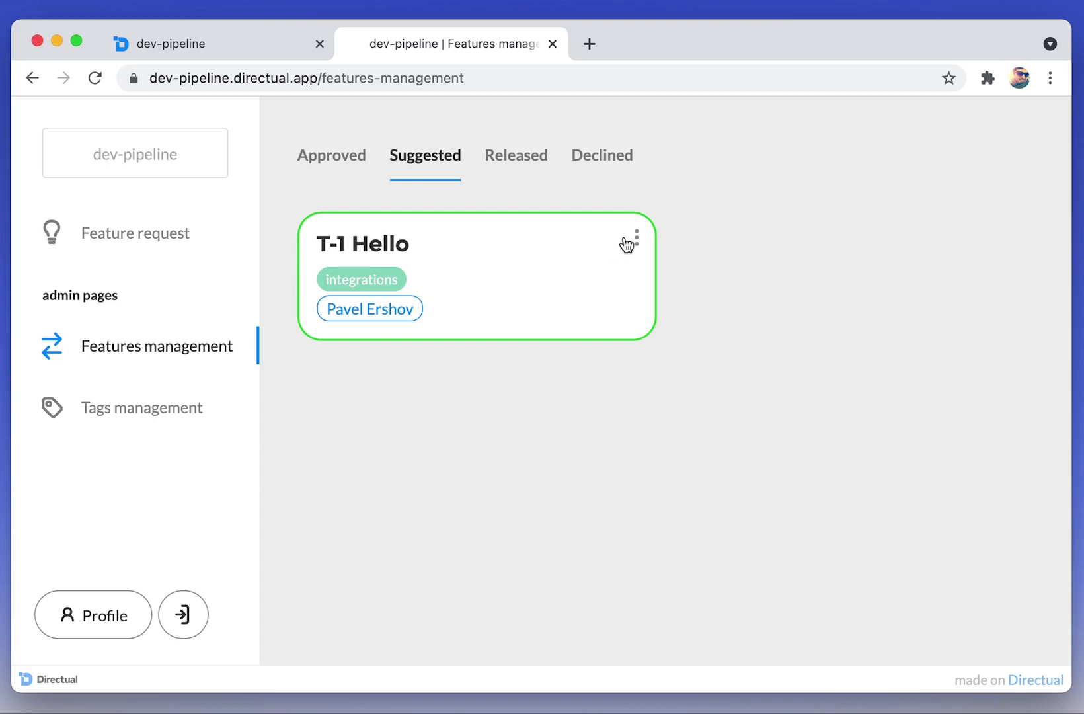
pyautogui.click(601, 173)
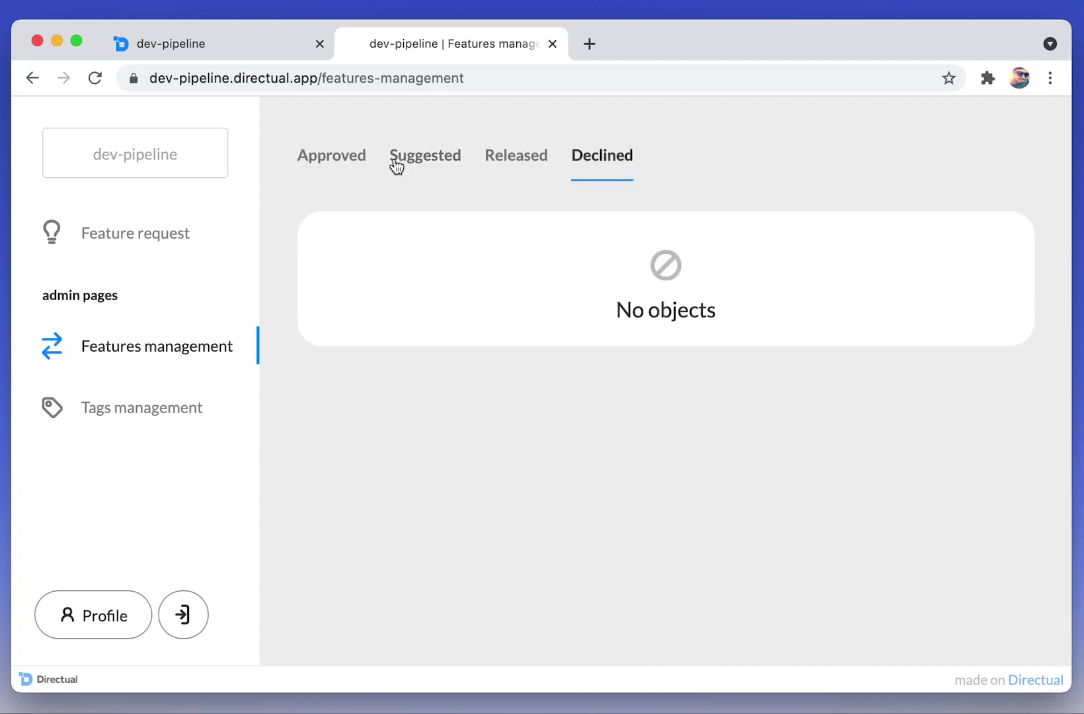
pyautogui.click(331, 159)
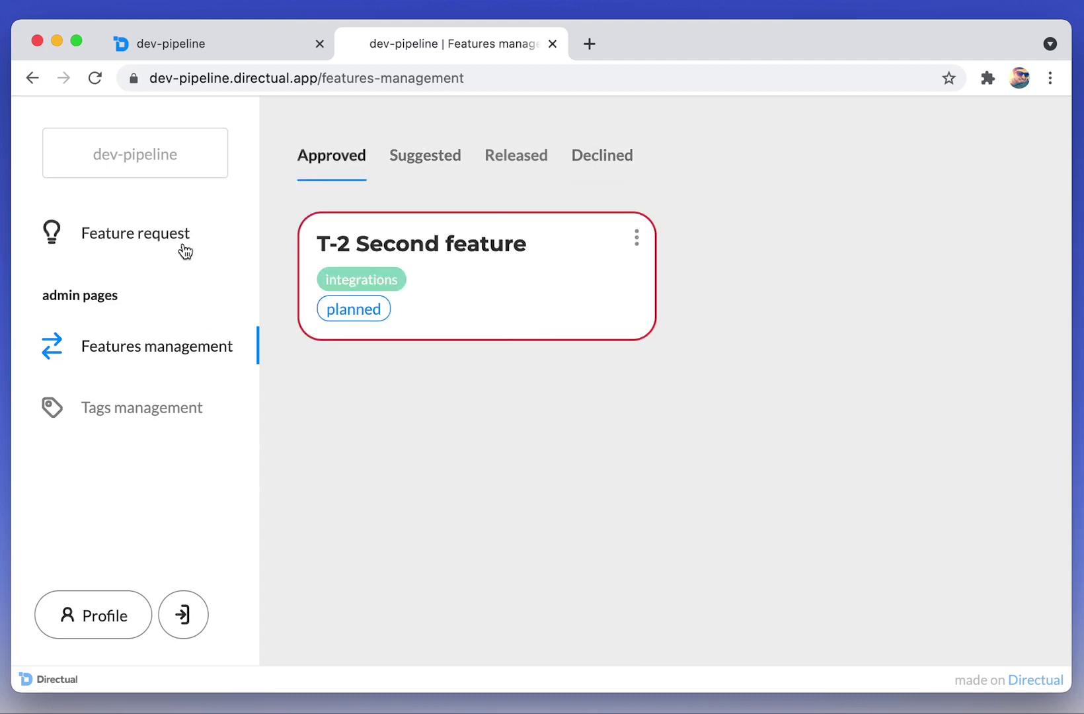
# Submit a feature request of type bug titled "Third feature" with the description "text" and the product tag.
pyautogui.click(185, 251)
pyautogui.click(368, 249)
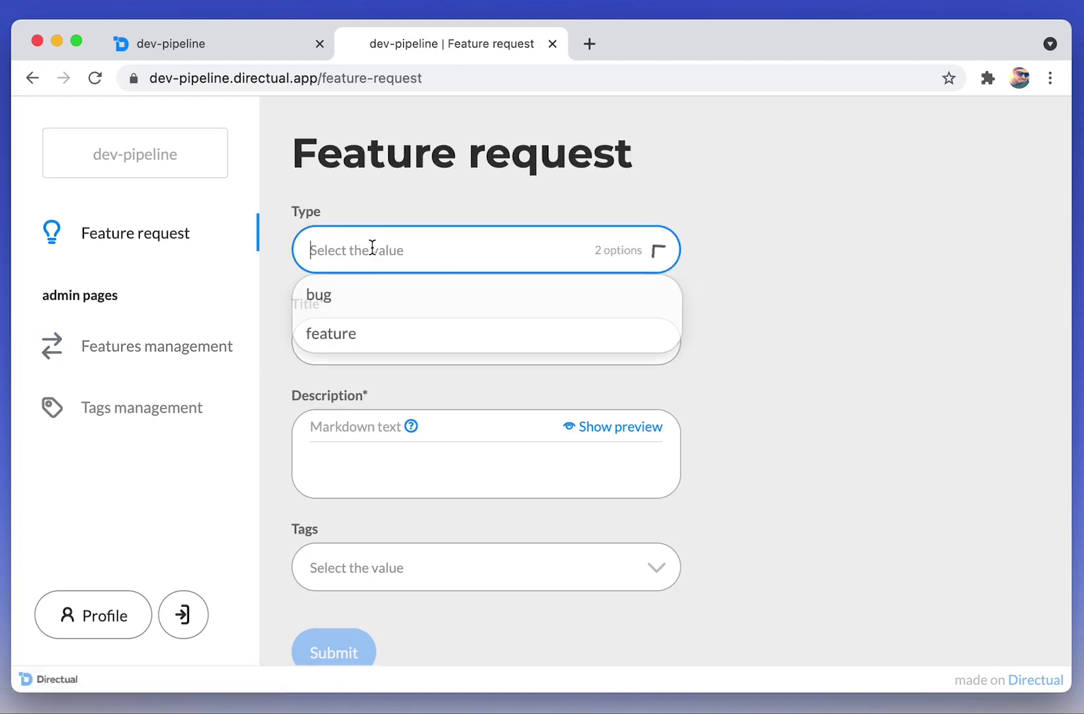
pyautogui.click(362, 298)
pyautogui.click(352, 338)
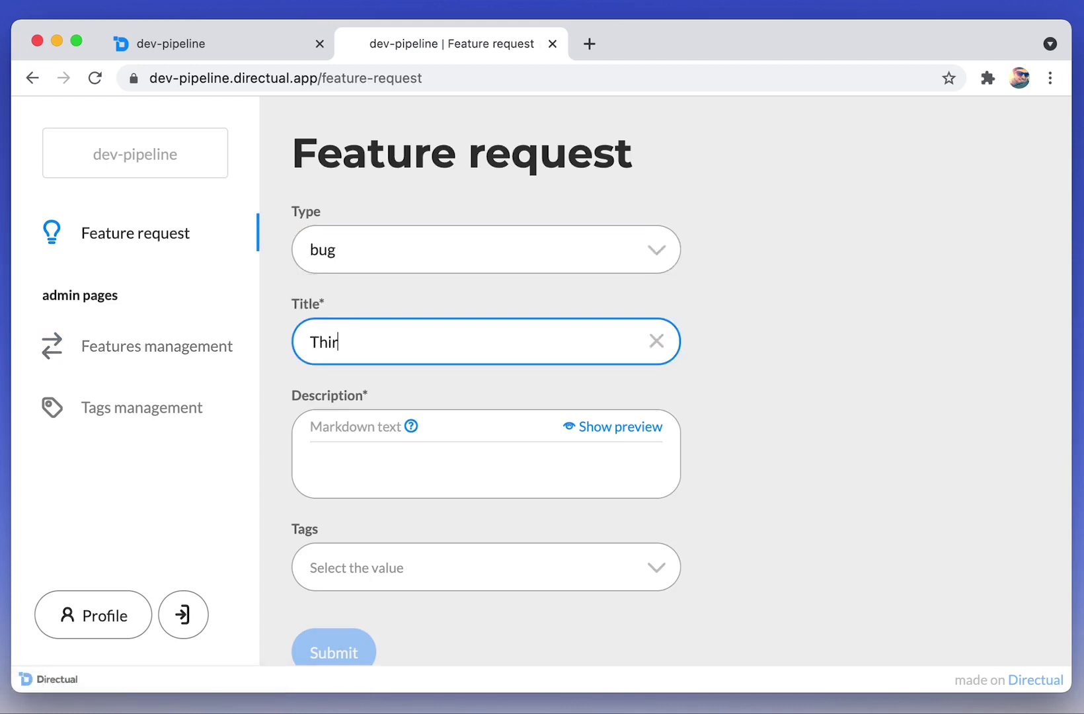
pyautogui.click(368, 484)
pyautogui.write('text')
pyautogui.click(417, 564)
pyautogui.click(404, 521)
pyautogui.click(334, 652)
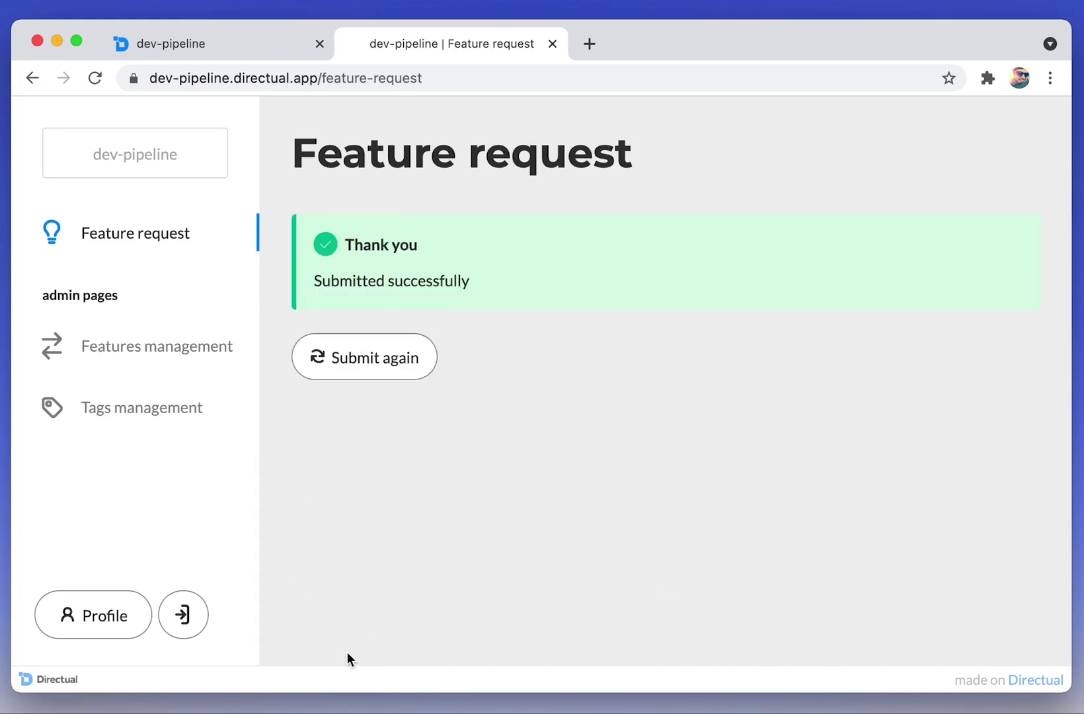
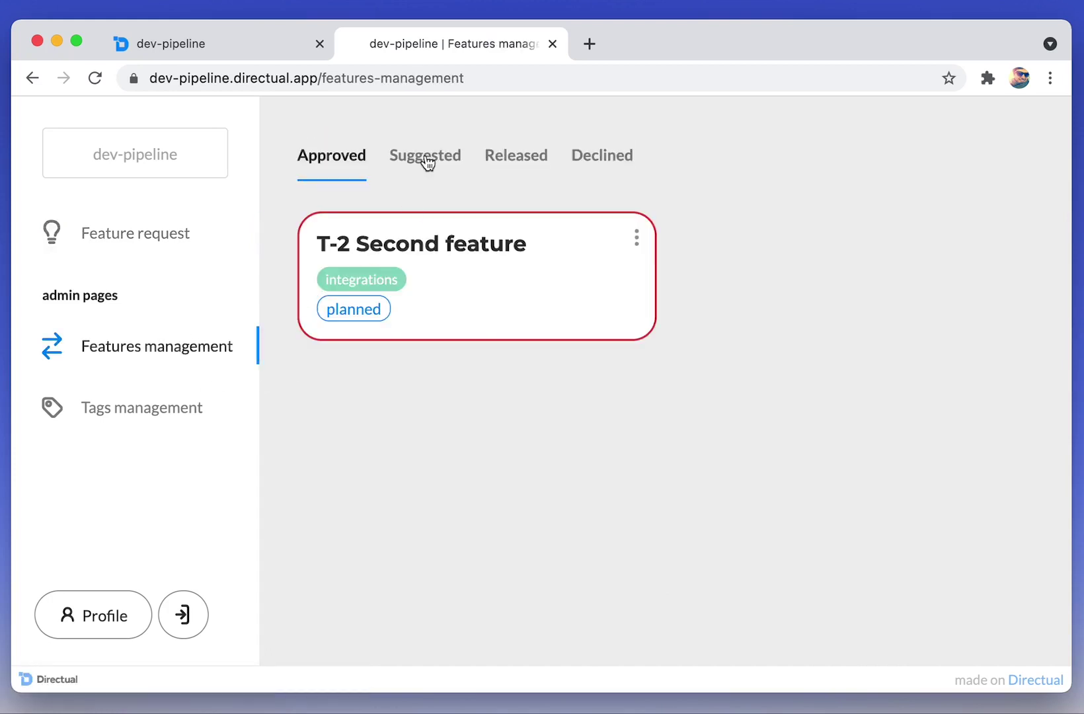
# Check the cards in the Suggested, Released, Declined and Approved tabs of the published Features management page.
pyautogui.click(426, 160)
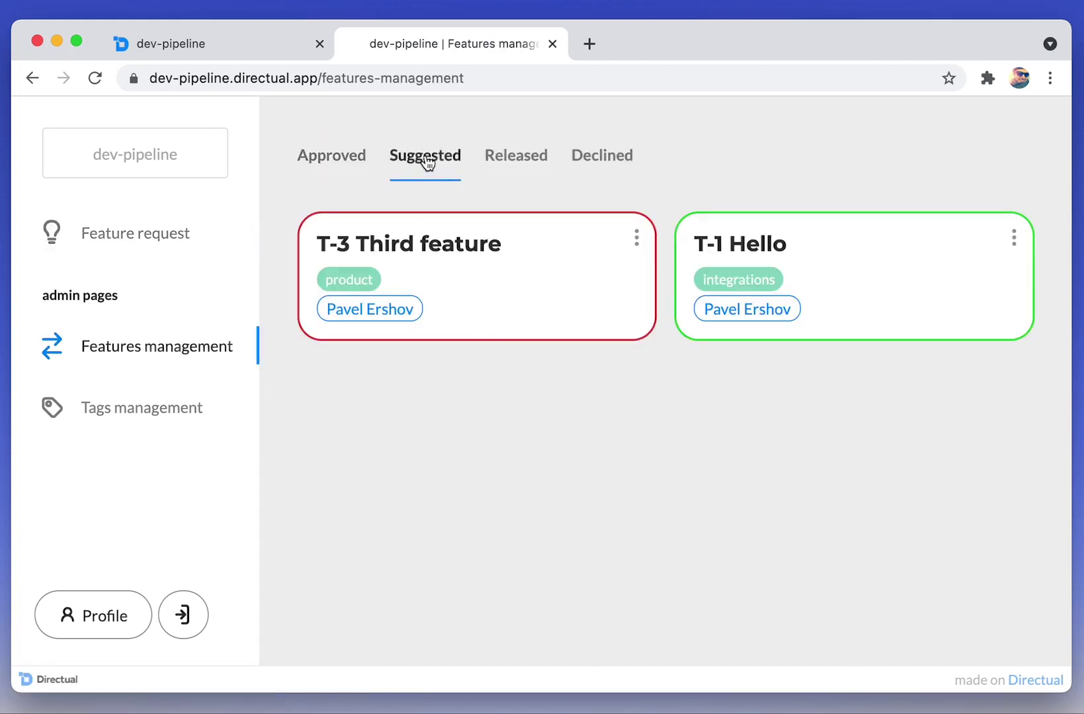
pyautogui.click(532, 174)
pyautogui.click(617, 168)
pyautogui.click(341, 175)
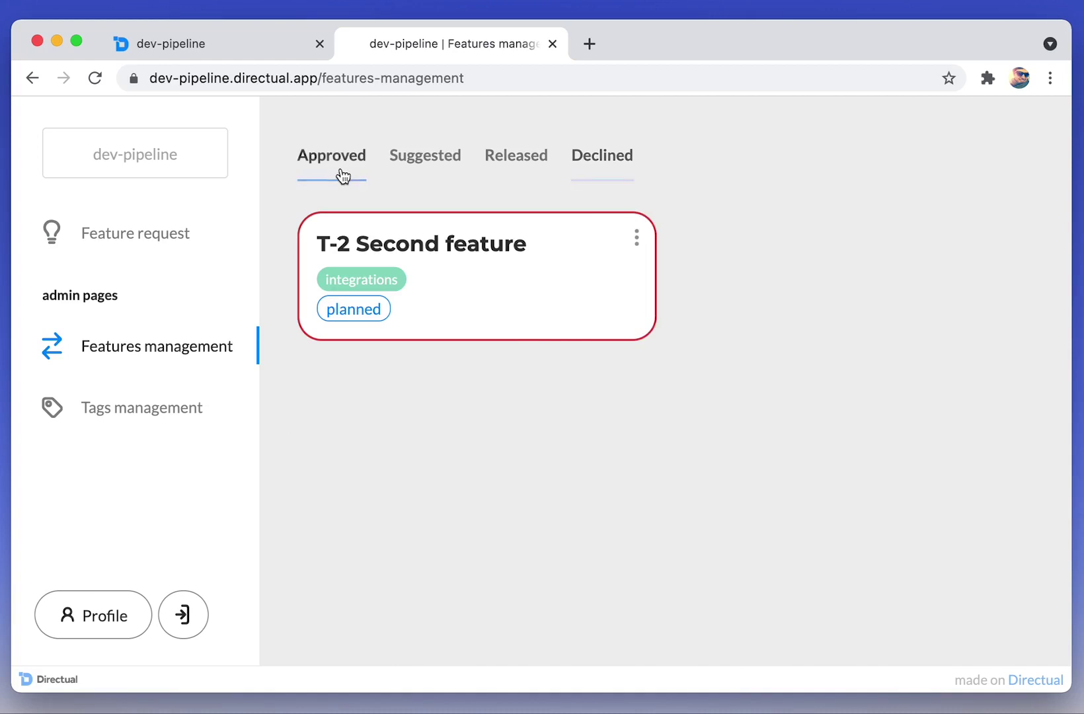
# Reopen Features management in the page designer and add an action named "Choose for development" to the Approved tab's cards view.
pyautogui.click(220, 45)
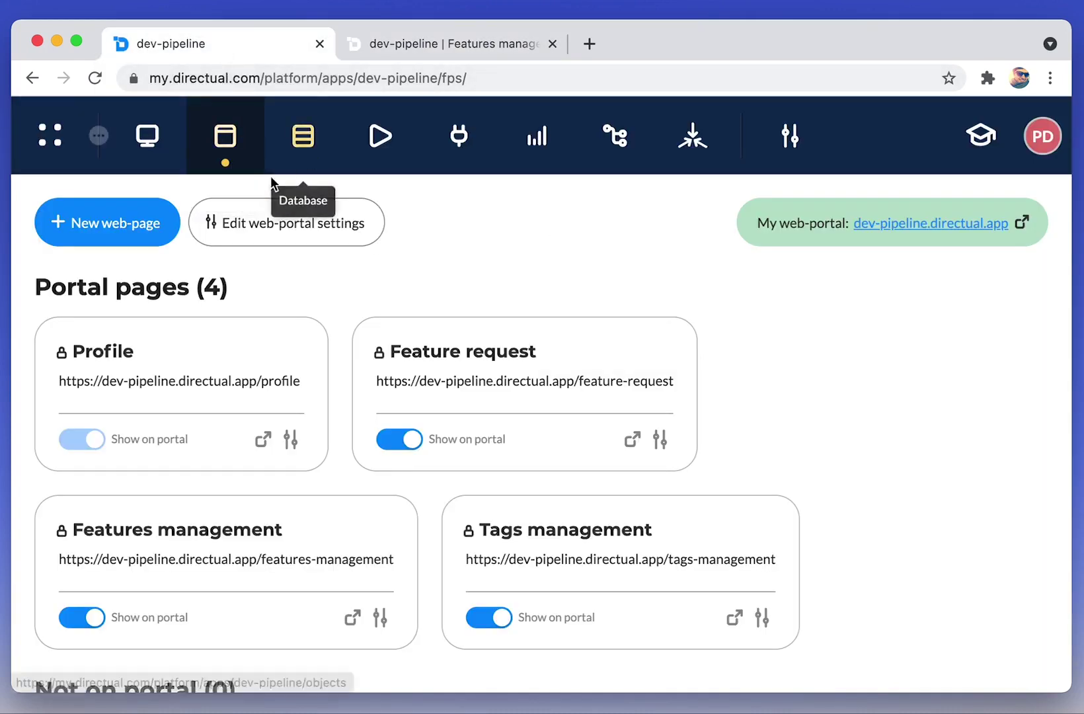
pyautogui.click(305, 540)
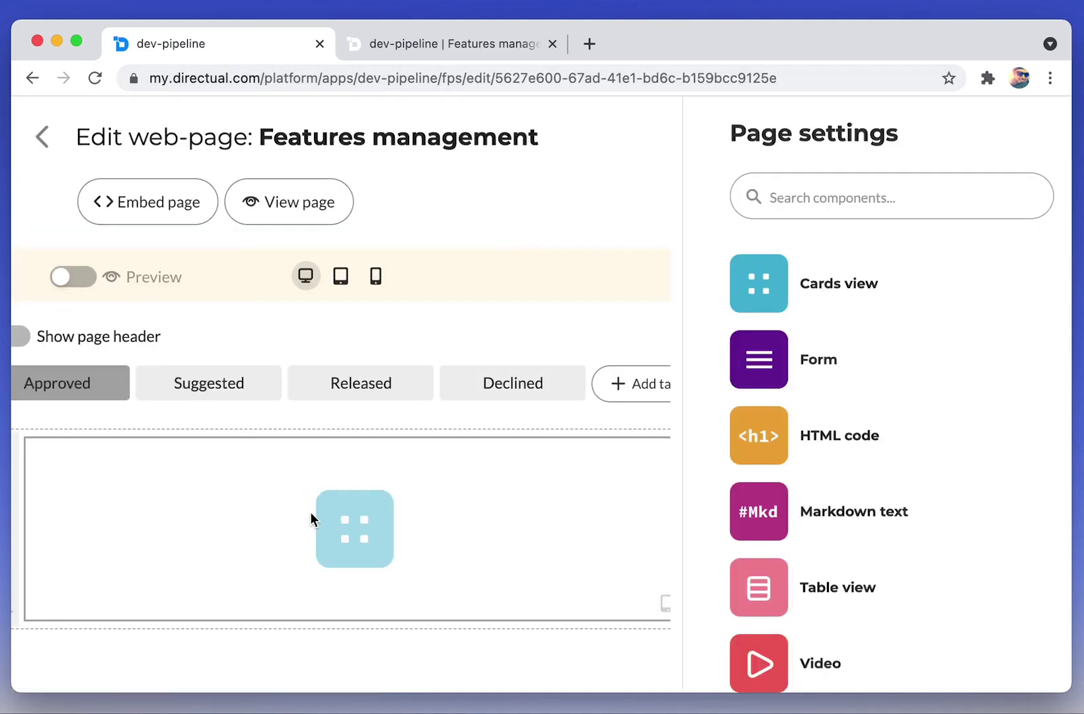
pyautogui.click(376, 288)
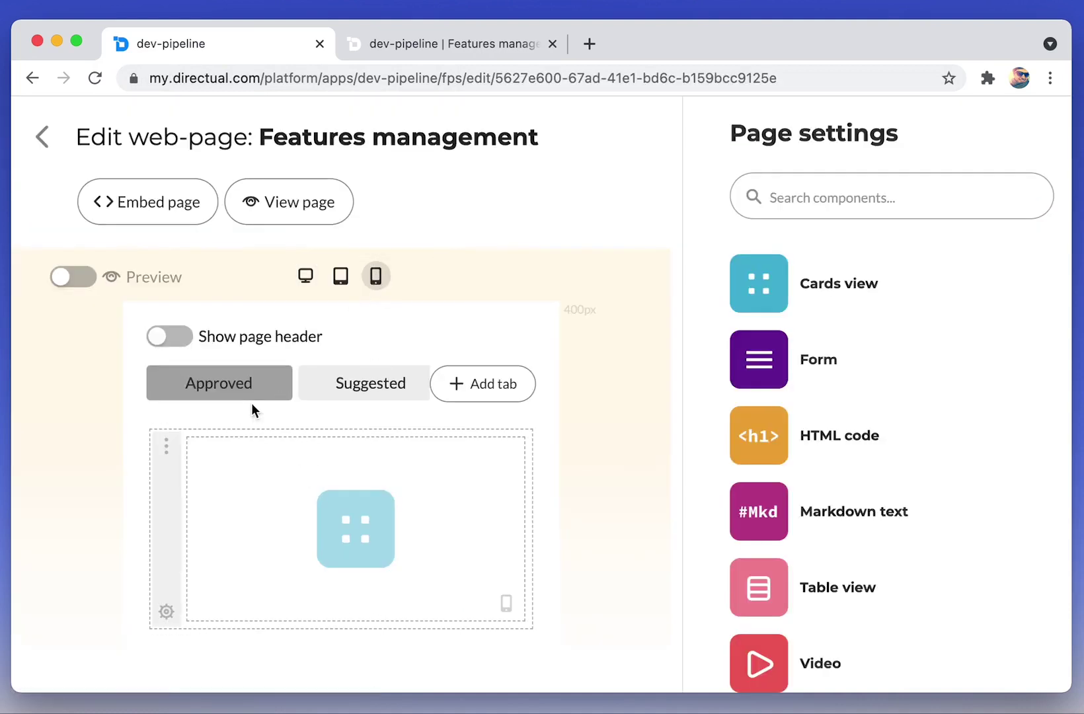
pyautogui.click(299, 497)
pyautogui.click(940, 266)
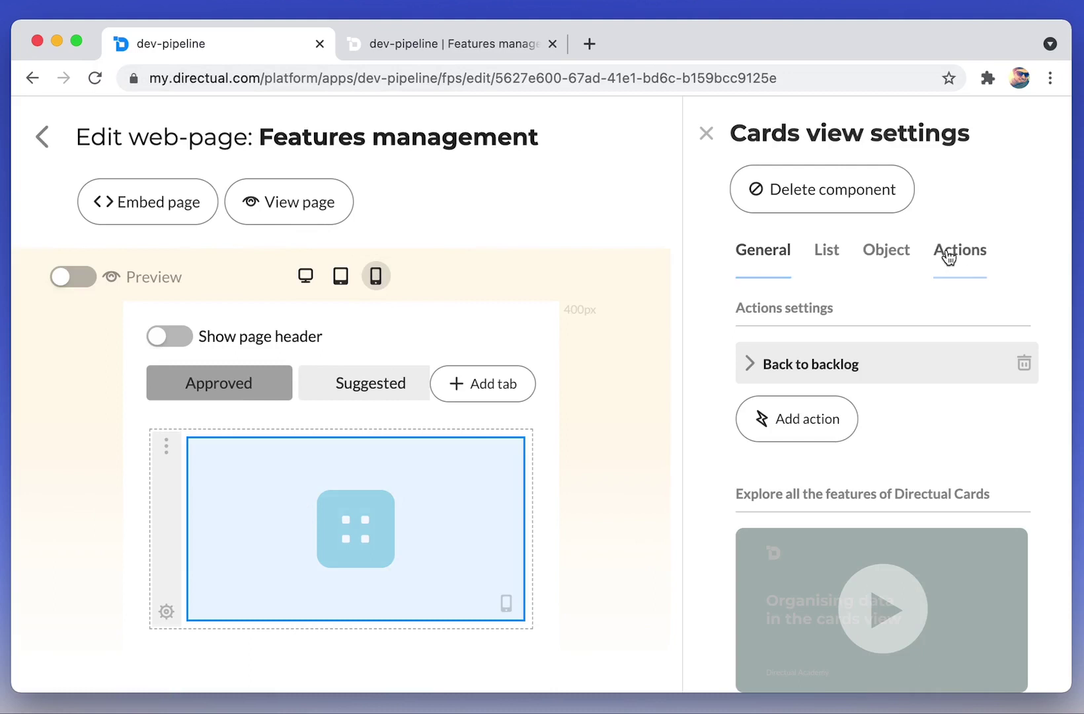
pyautogui.click(788, 427)
pyautogui.tripleClick(781, 414)
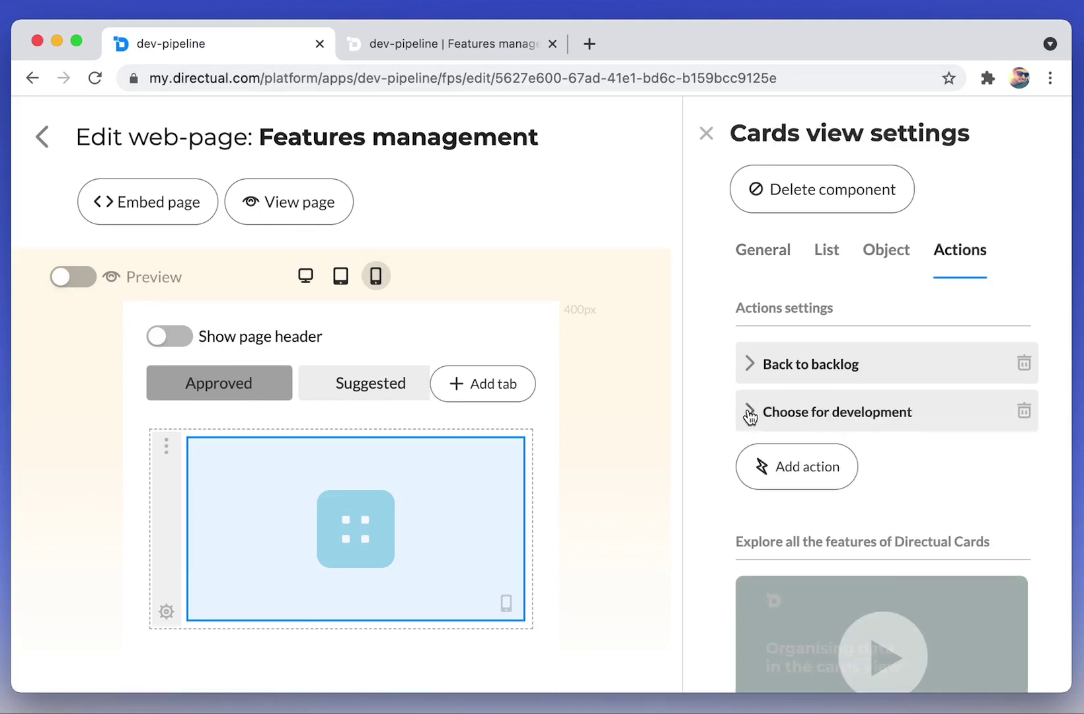
# Display the Choose for development action as Button only, with the done icon and the accent button type.
pyautogui.click(751, 415)
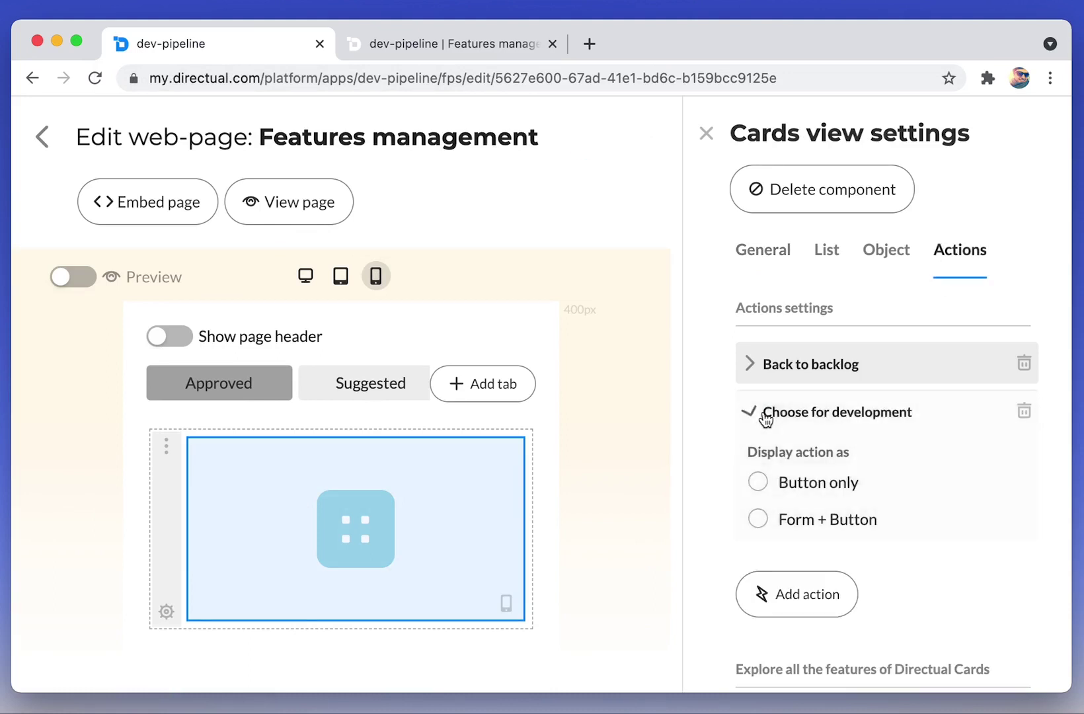
pyautogui.scroll(-1, 767, 423)
pyautogui.click(759, 427)
pyautogui.scroll(-2, 793, 430)
pyautogui.click(804, 431)
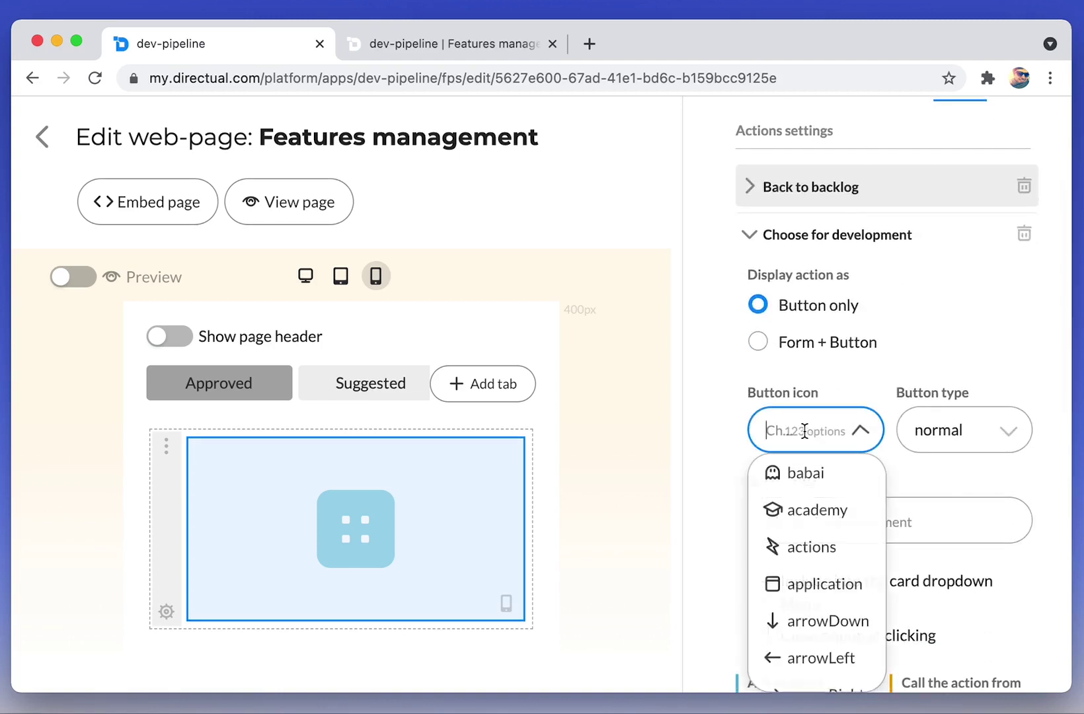
pyautogui.write('do')
pyautogui.press('Down')
pyautogui.press('Down')
pyautogui.press('Down')
pyautogui.press('Return')
pyautogui.click(907, 436)
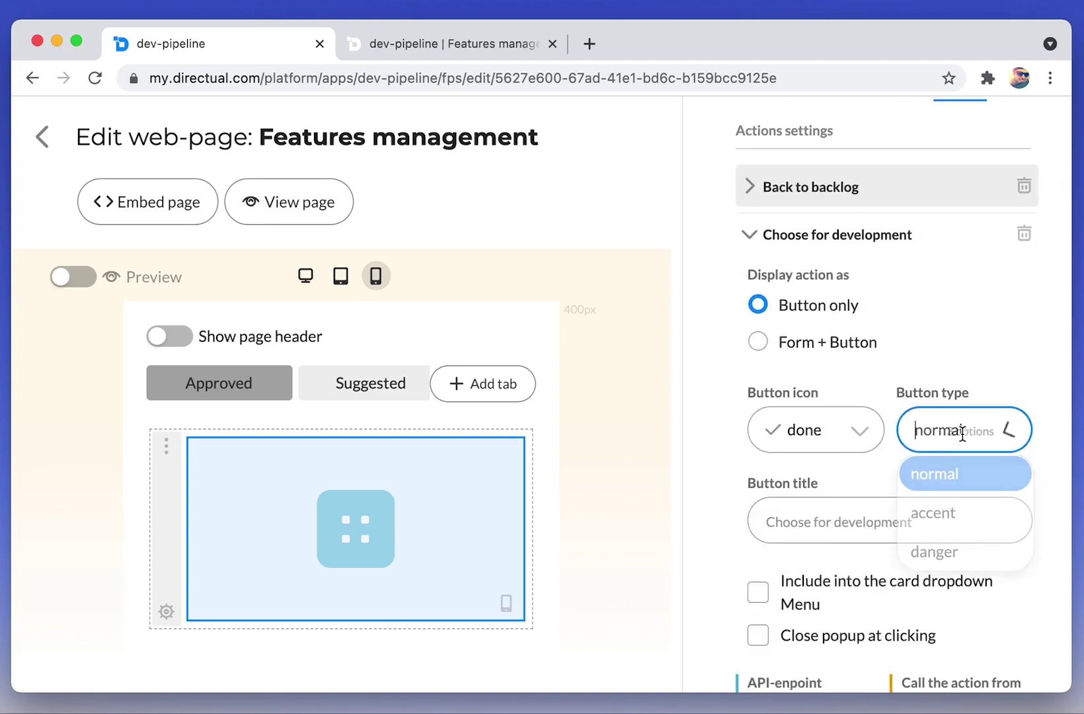
pyautogui.click(942, 513)
# Include the Choose for development action in the card dropdown menu and make it close the popup at clicking.
pyautogui.scroll(-2, 876, 458)
pyautogui.click(758, 403)
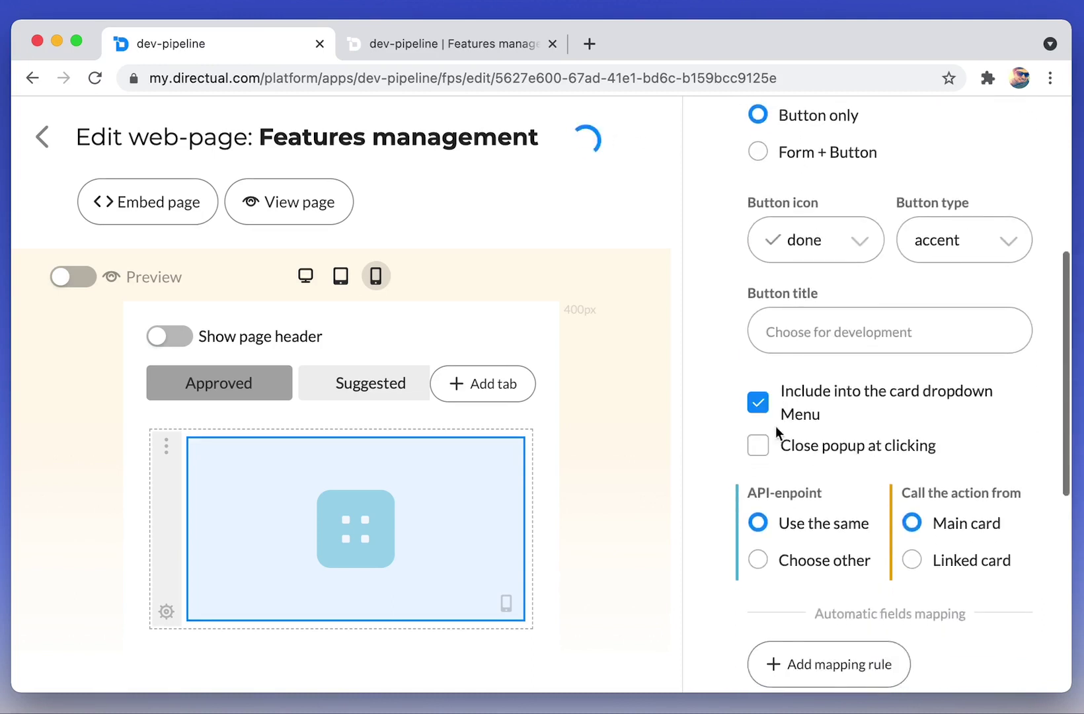
pyautogui.click(758, 445)
# Choose another API endpoint for the Choose for development action and set it to moveFeatures.
pyautogui.click(814, 561)
pyautogui.scroll(-4, 816, 462)
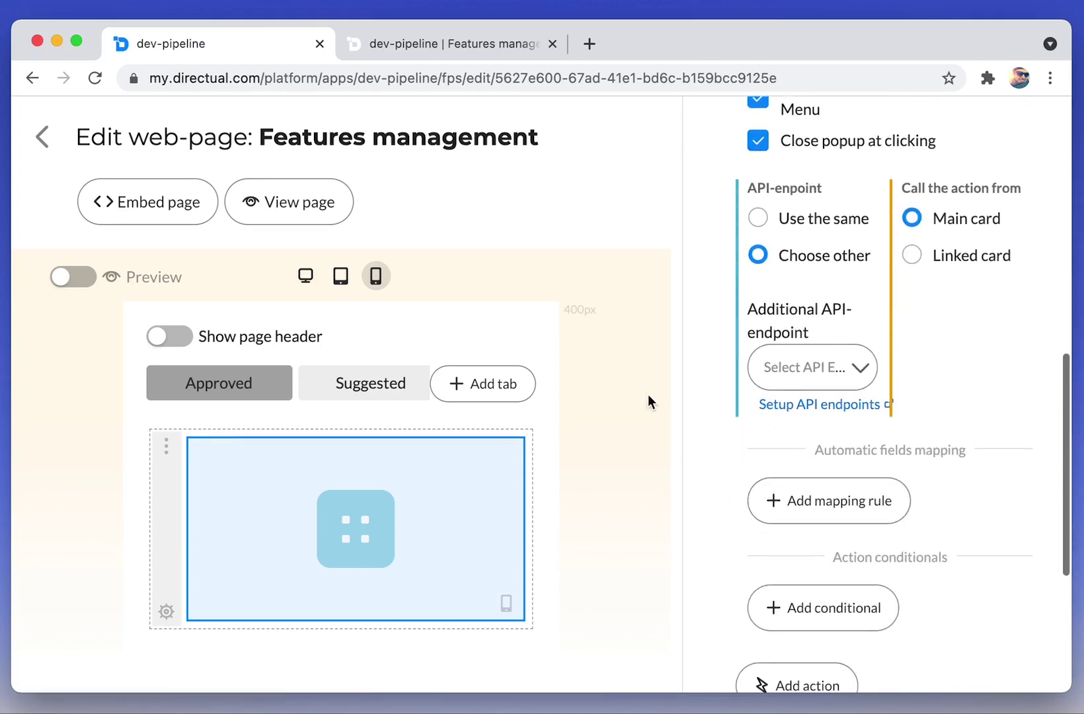
pyautogui.moveTo(675, 388); pyautogui.dragTo(536, 386)
pyautogui.click(715, 336)
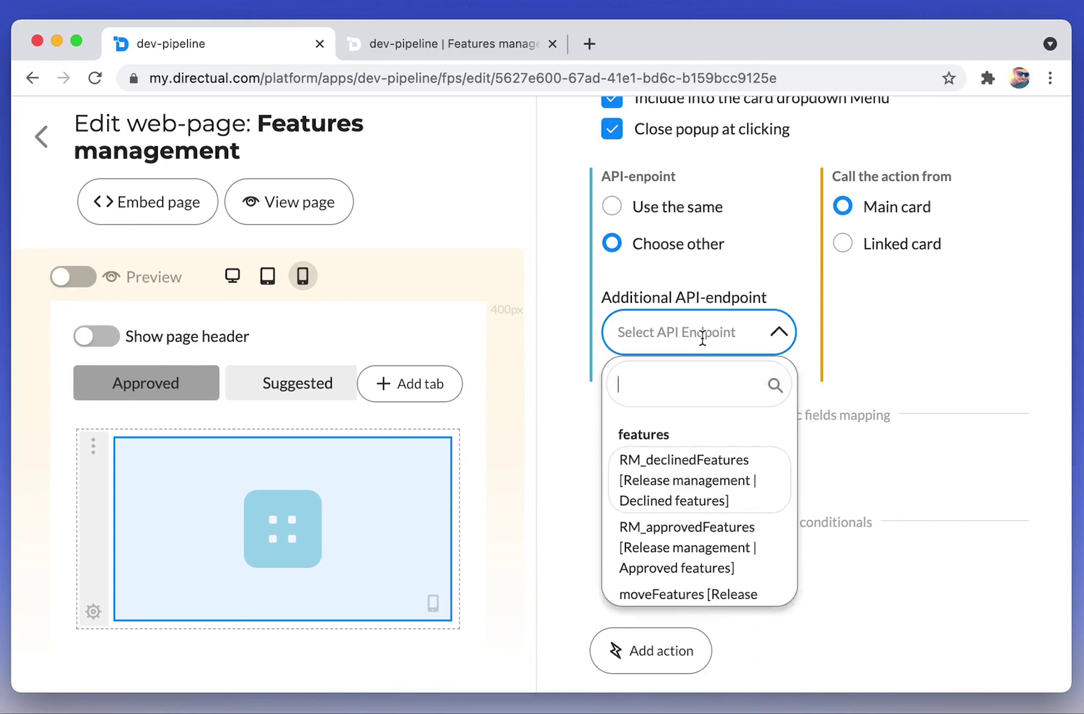
pyautogui.scroll(-1, 638, 545)
pyautogui.click(655, 532)
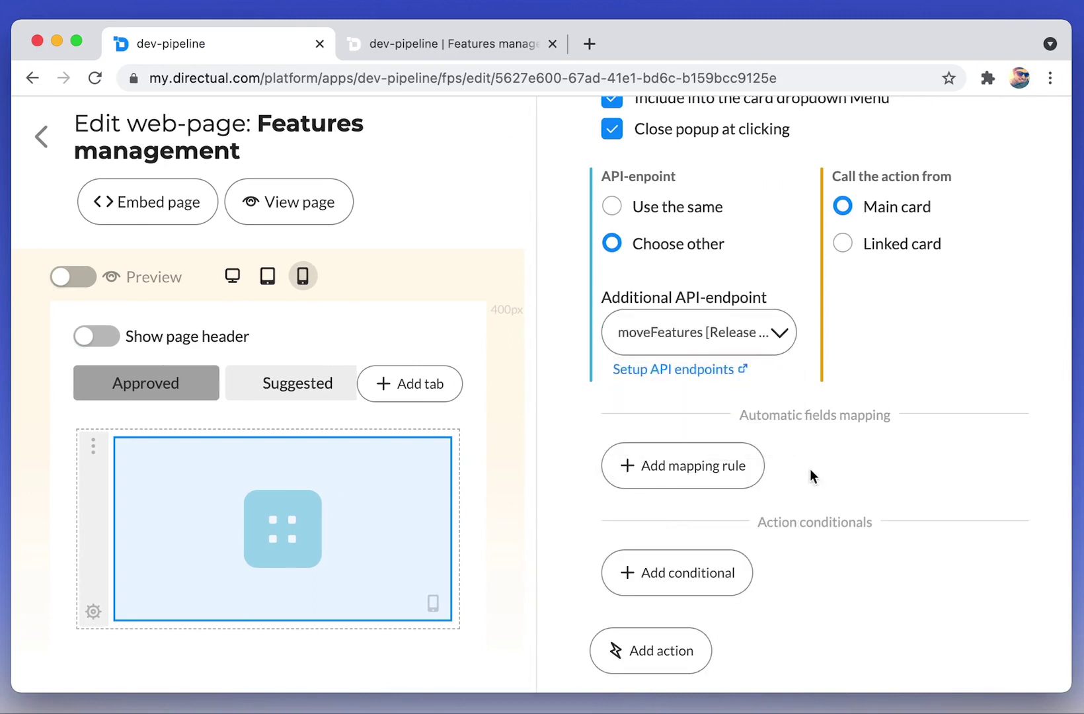
# Add a mapping rule that fills the id field from the object card's id.
pyautogui.click(666, 477)
pyautogui.click(681, 489)
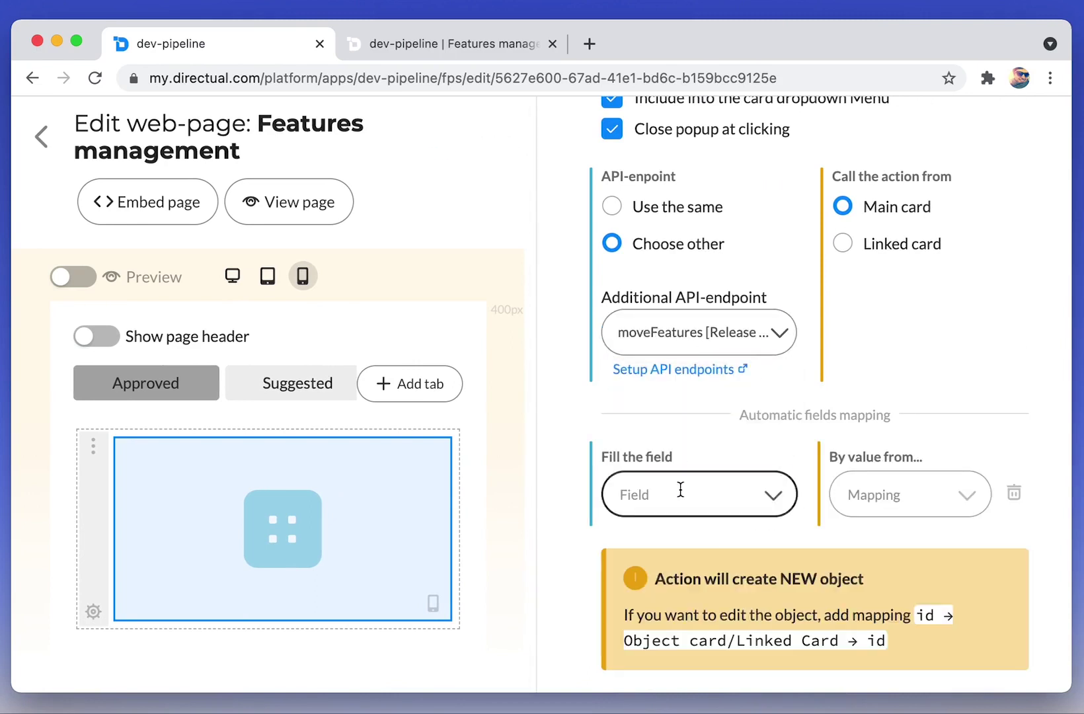
pyautogui.write('id')
pyautogui.click(634, 537)
pyautogui.click(919, 495)
pyautogui.click(915, 561)
pyautogui.click(907, 553)
pyautogui.write('id')
pyautogui.press('Return')
# Add a second mapping rule that fills Development status with the constant under_development.
pyautogui.scroll(-3, 804, 523)
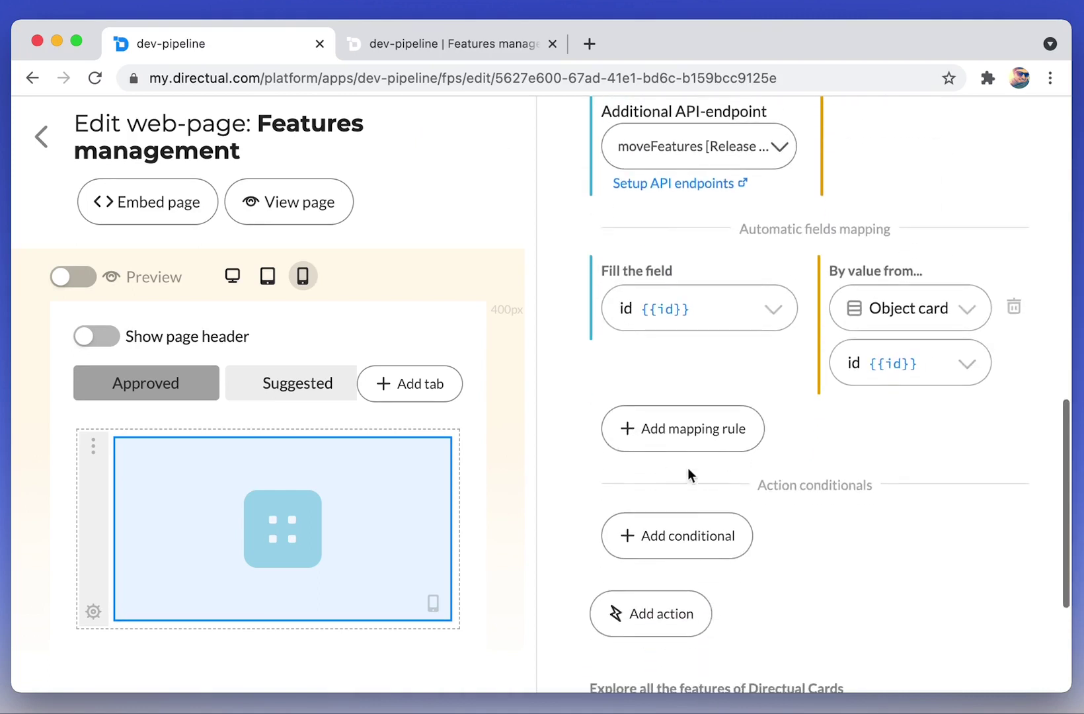
pyautogui.click(684, 433)
pyautogui.click(702, 440)
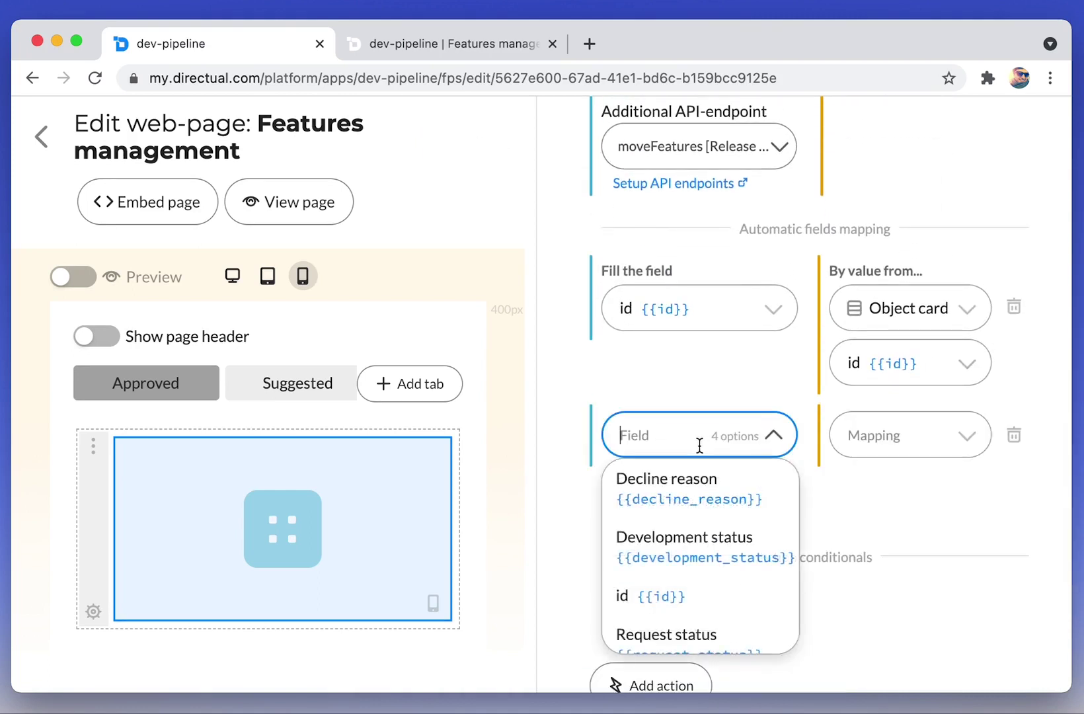
pyautogui.click(699, 560)
pyautogui.click(901, 437)
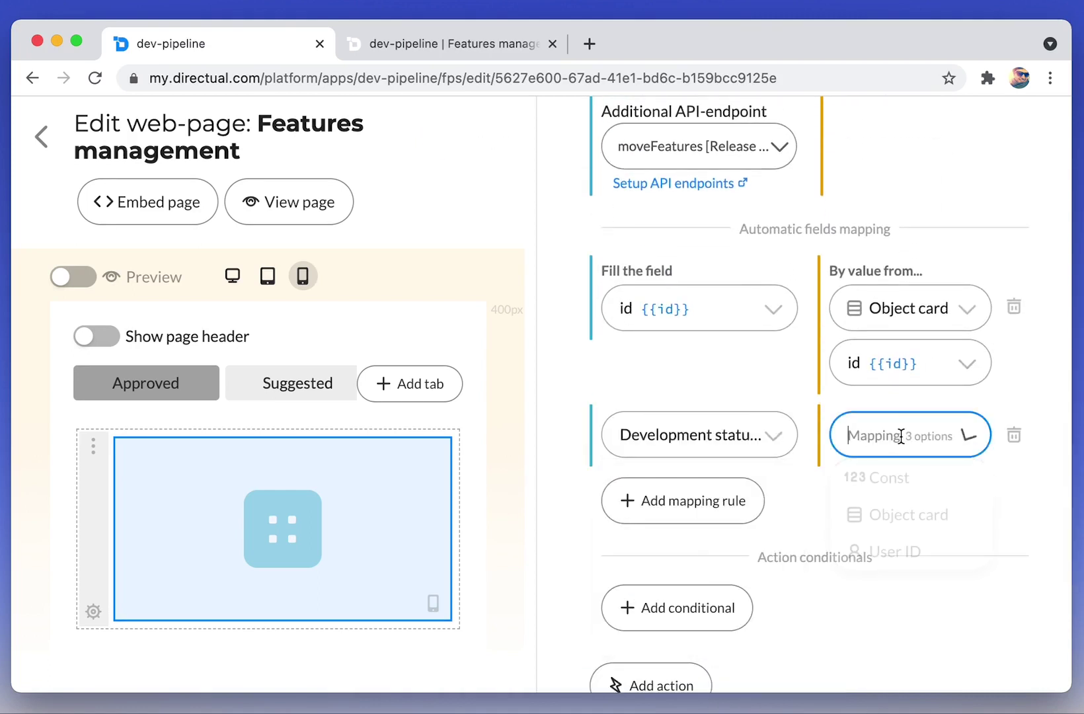
pyautogui.click(908, 478)
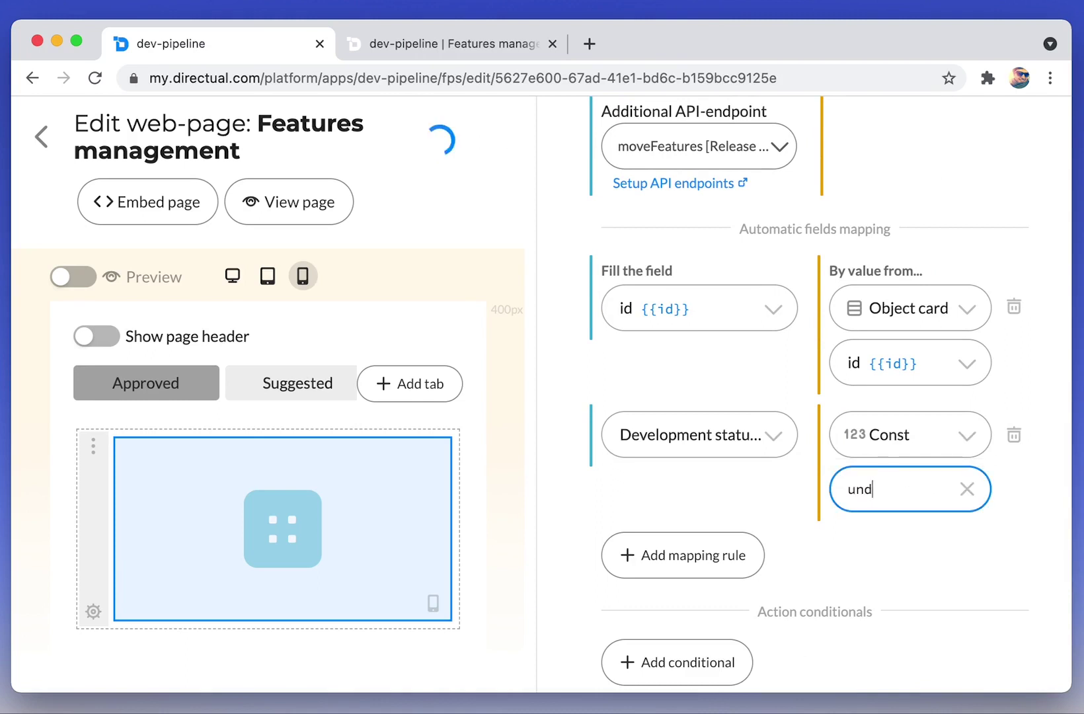
pyautogui.write('under_development')
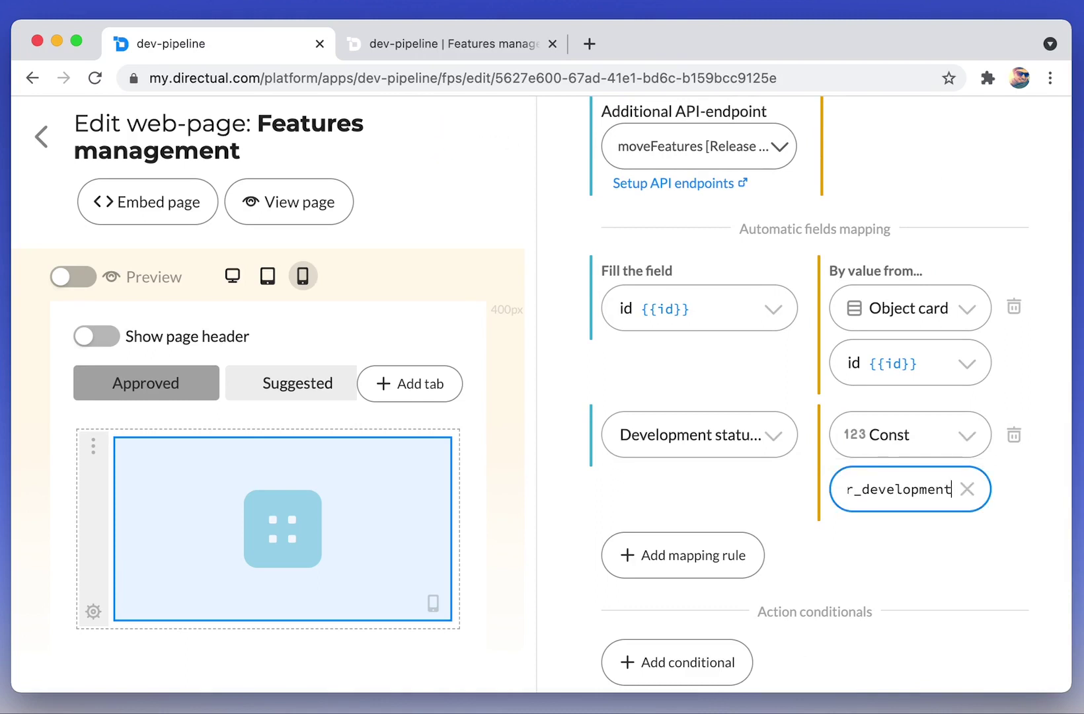
pyautogui.click(911, 545)
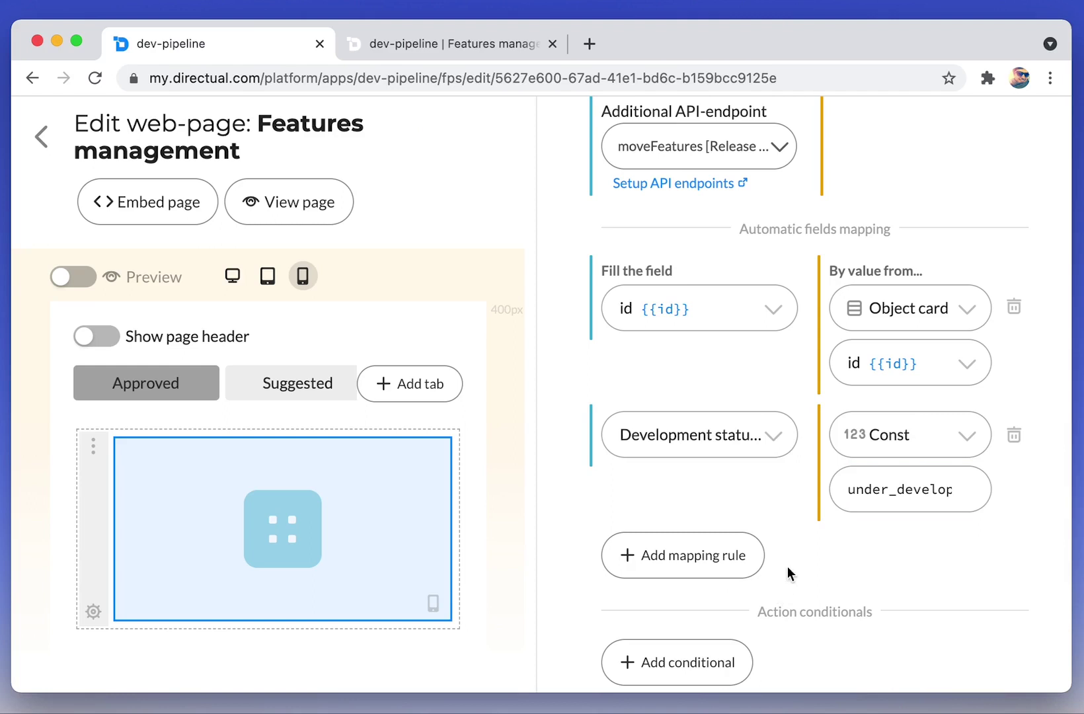
# Review the Choose for development settings and add an empty conditional to the action.
pyautogui.scroll(-2, 805, 495)
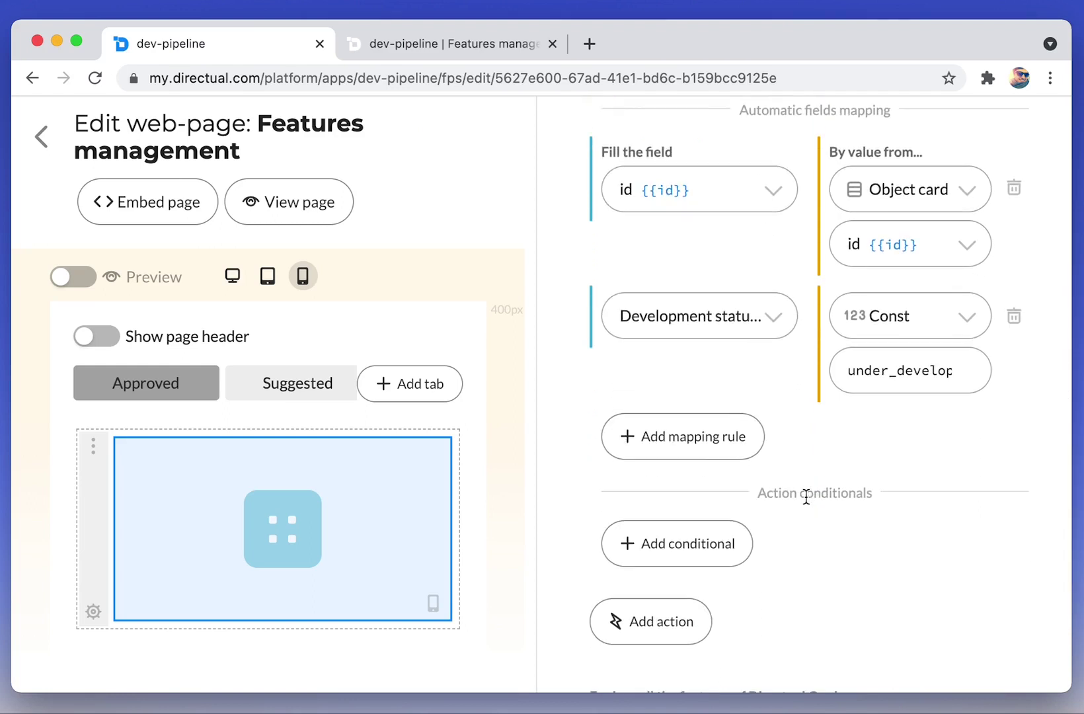
pyautogui.scroll(9, 806, 496)
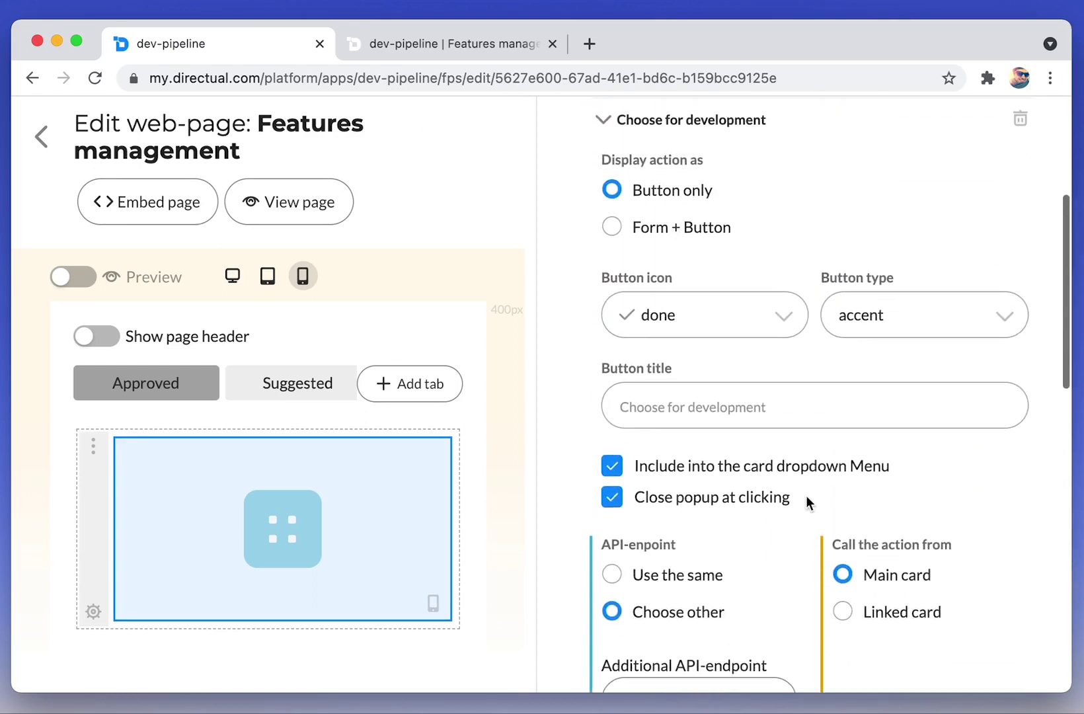
pyautogui.scroll(-9, 806, 497)
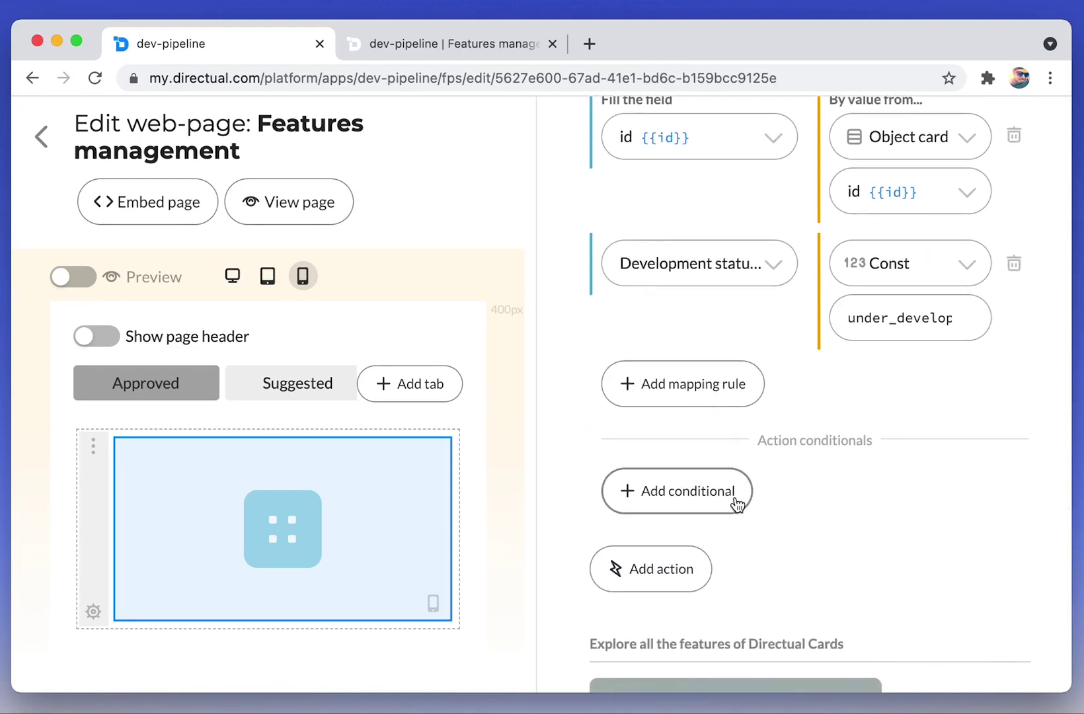
pyautogui.click(695, 506)
pyautogui.scroll(-1, 714, 483)
pyautogui.scroll(-1, 714, 480)
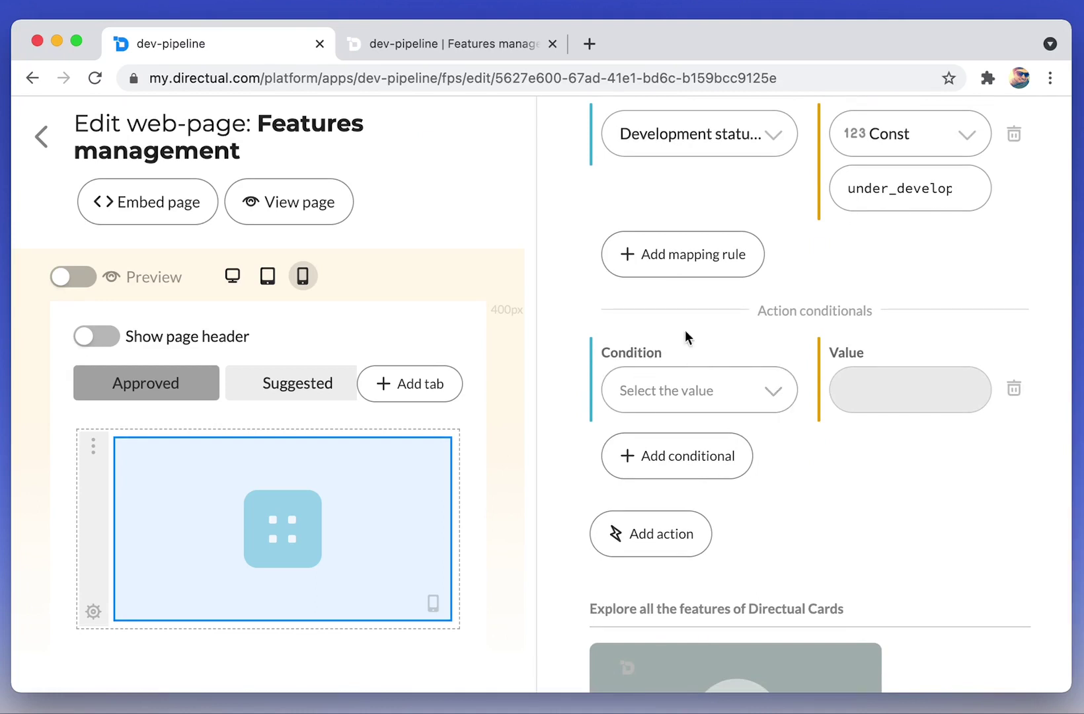
# Switch to the published Features management page, run Choose for development on the T-2 Second feature card, and recheck its actions.
pyautogui.click(424, 44)
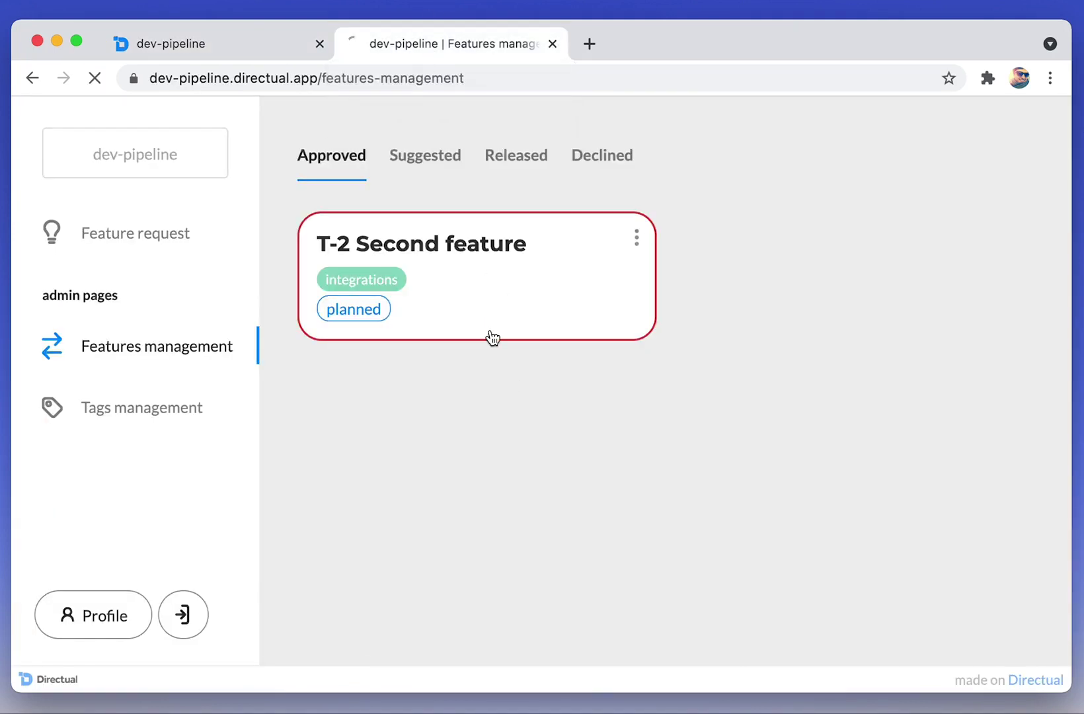
pyautogui.click(638, 241)
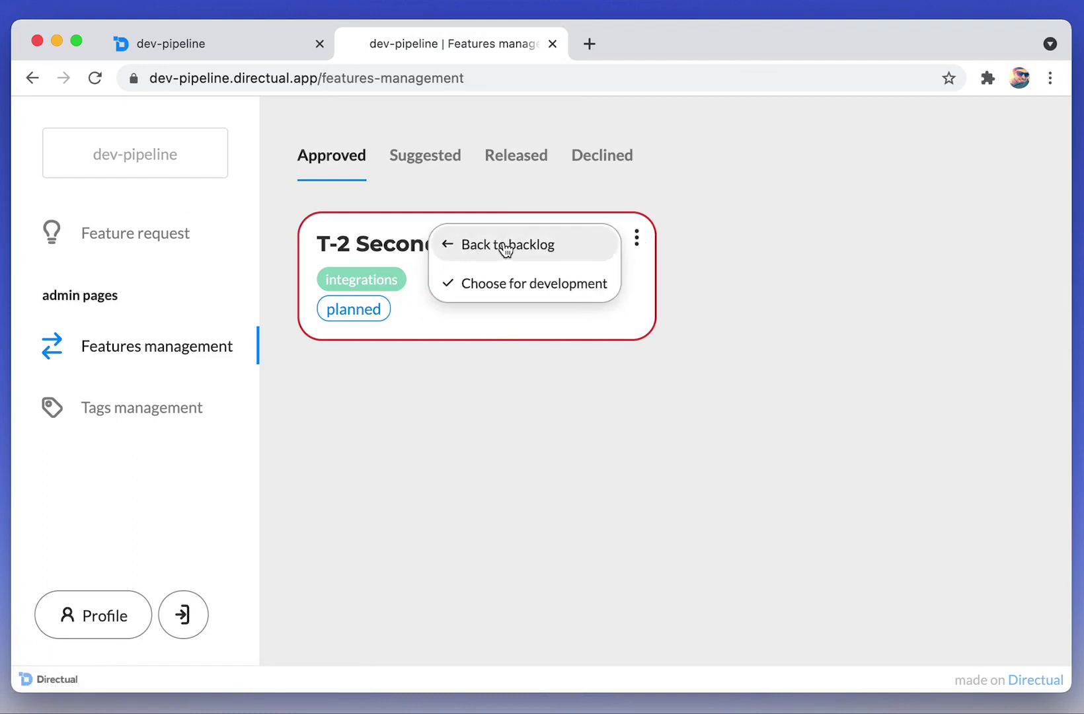
pyautogui.click(499, 288)
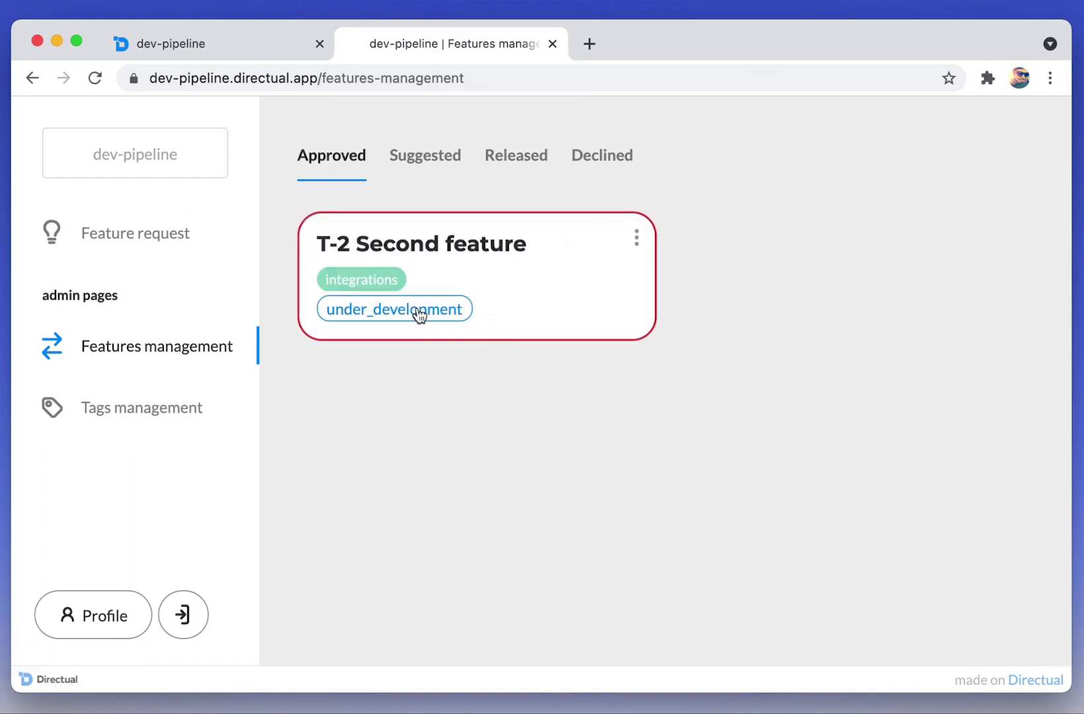
pyautogui.click(635, 239)
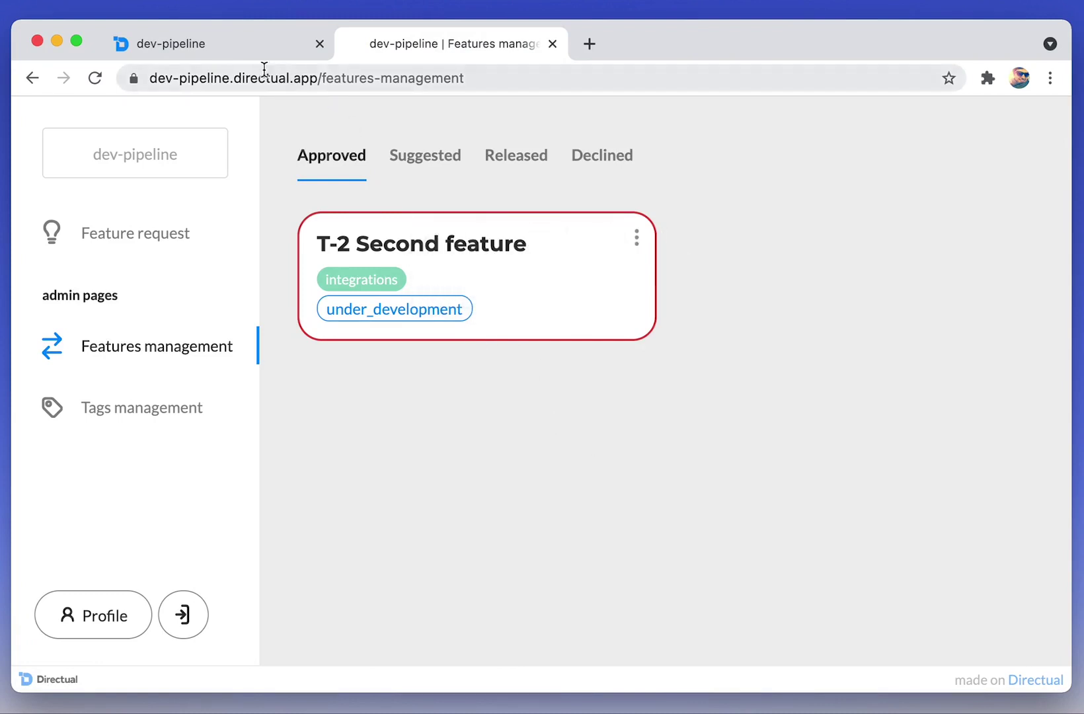
# Back in the page designer, set the Choose for development conditional to Object field equals to, with Development status as planned.
pyautogui.click(239, 52)
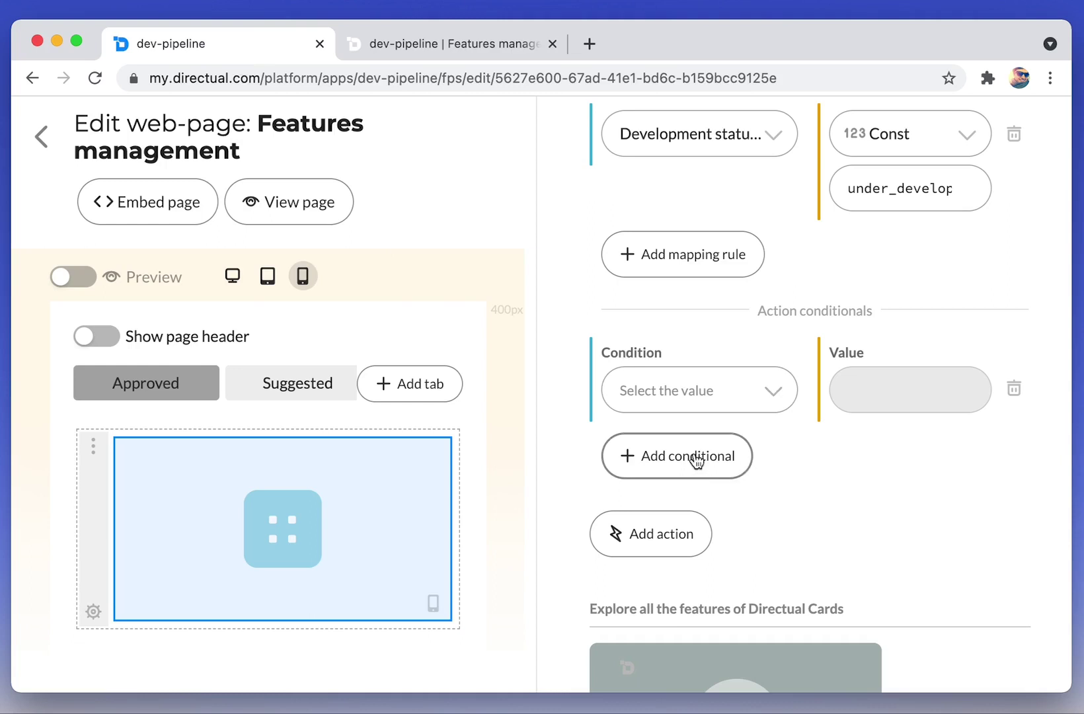
pyautogui.click(703, 398)
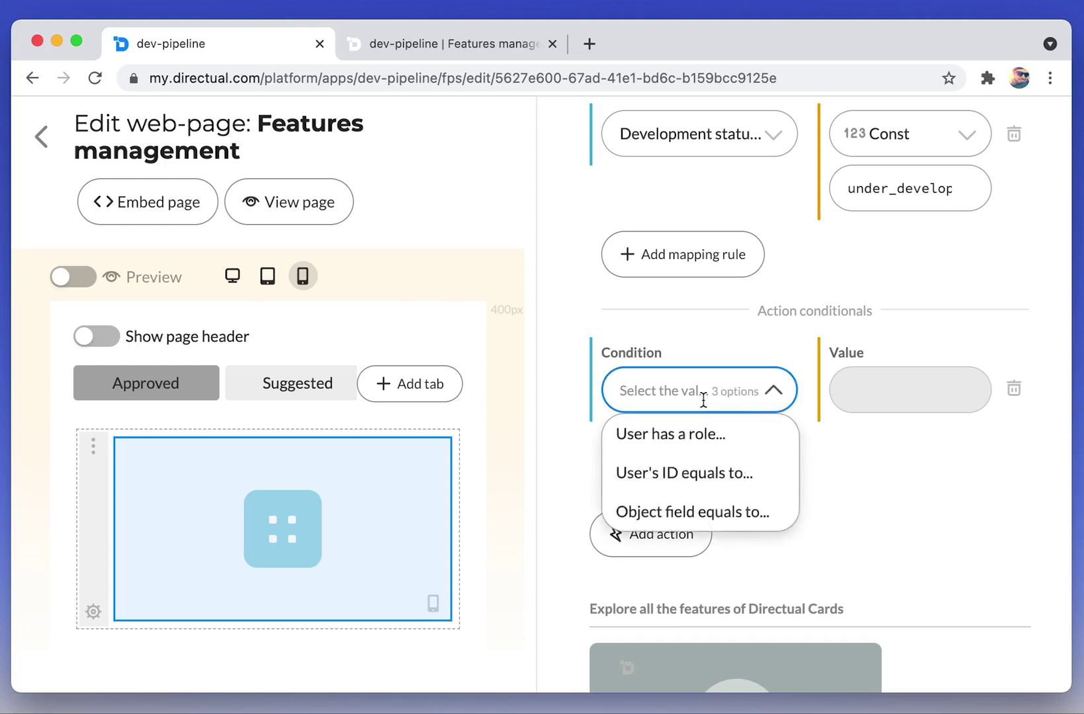
pyautogui.click(704, 513)
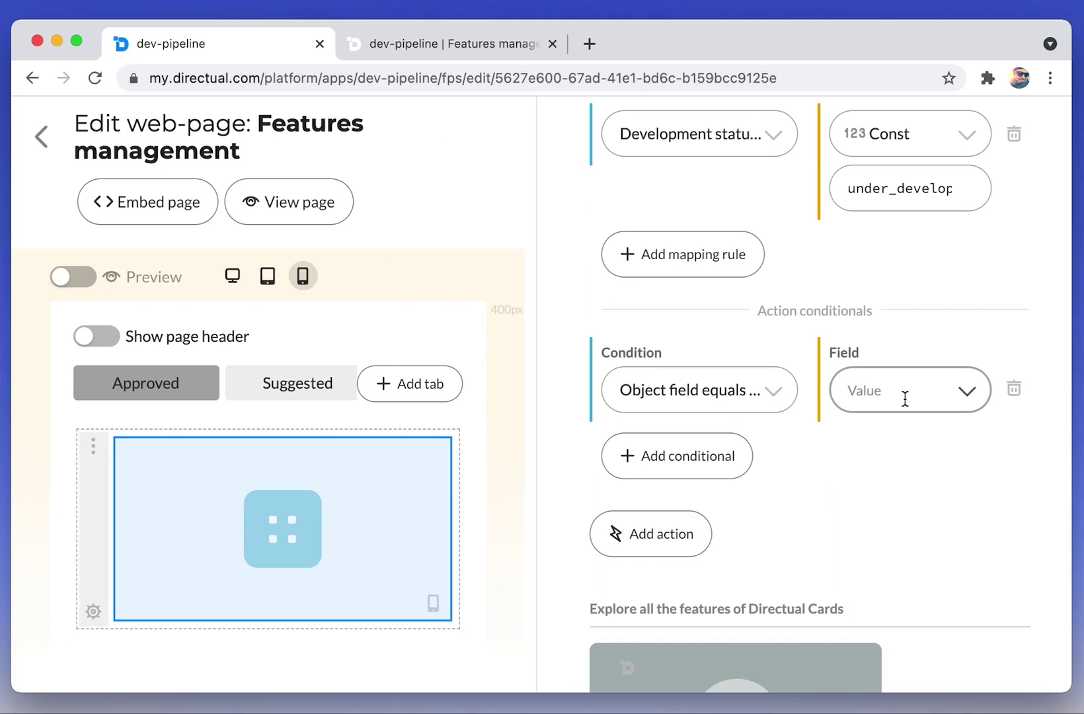
pyautogui.click(905, 399)
pyautogui.write('sta')
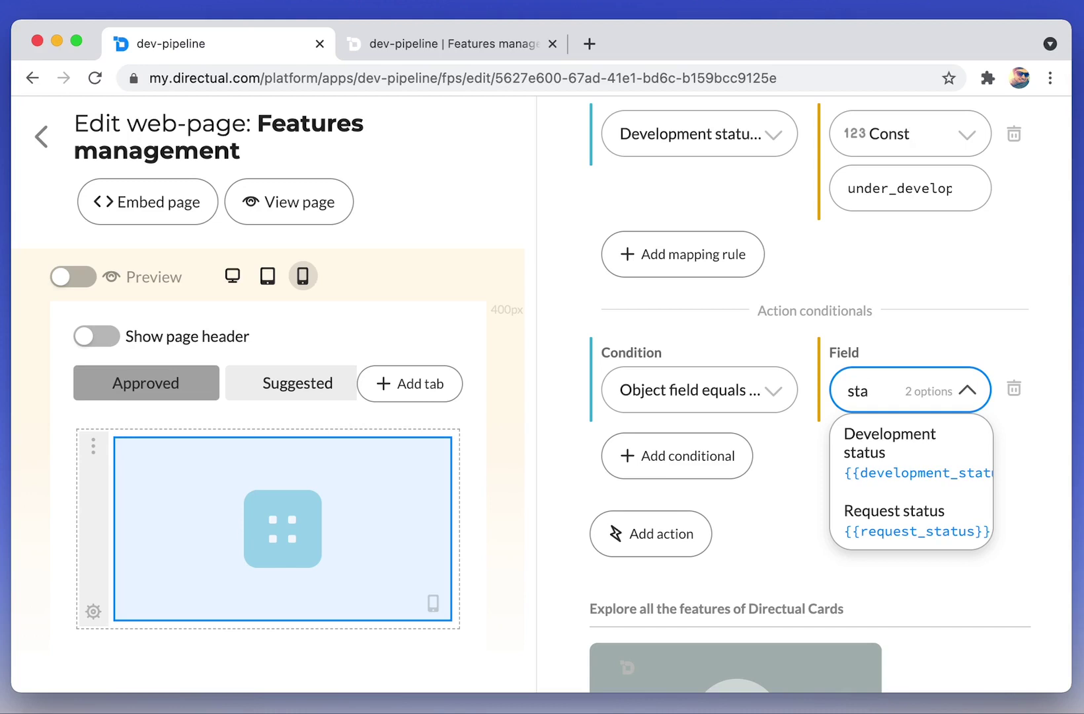
pyautogui.press('Down')
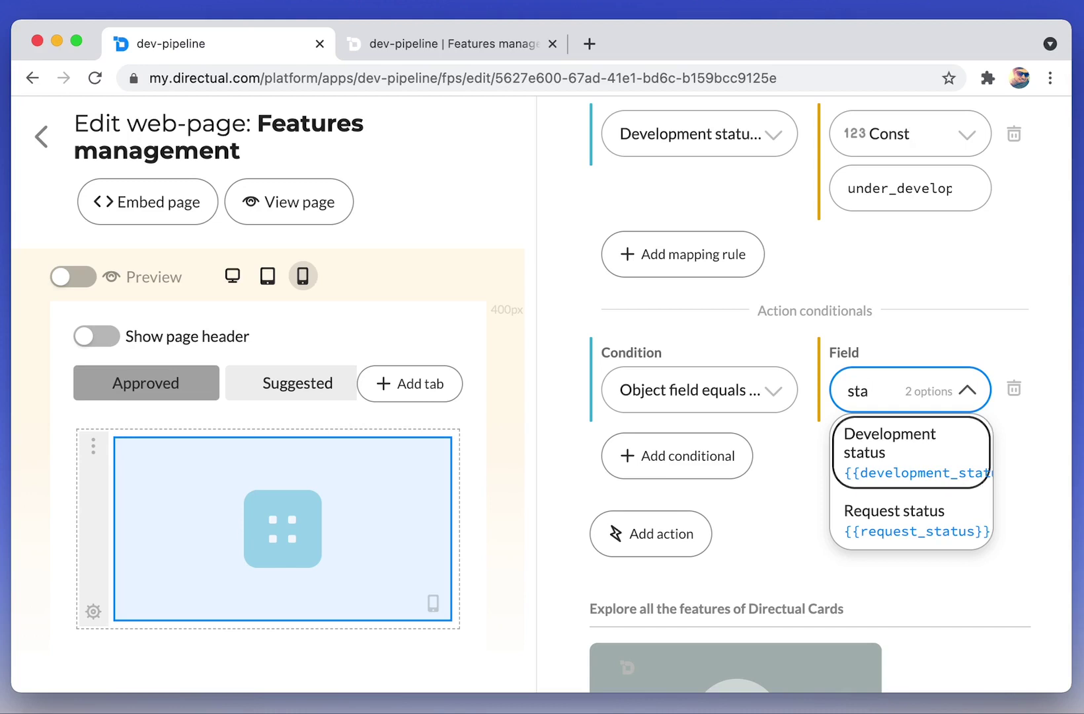
pyautogui.press('Return')
pyautogui.click(883, 440)
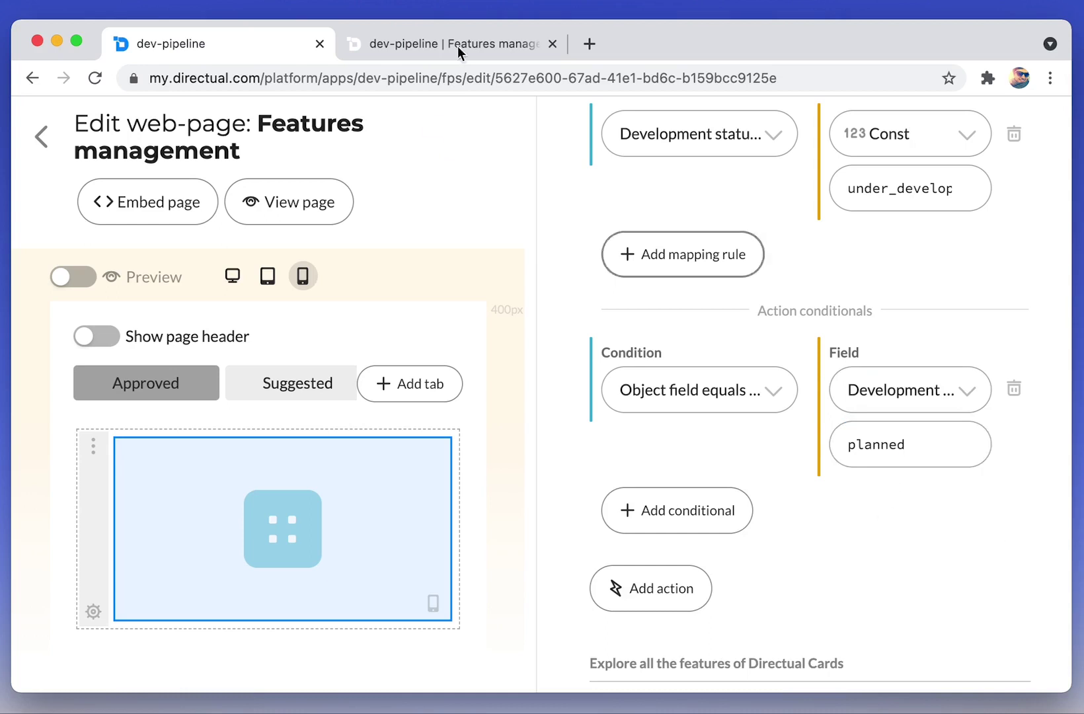
# Check which actions the T-2 Second feature card offers on the published page.
pyautogui.click(417, 41)
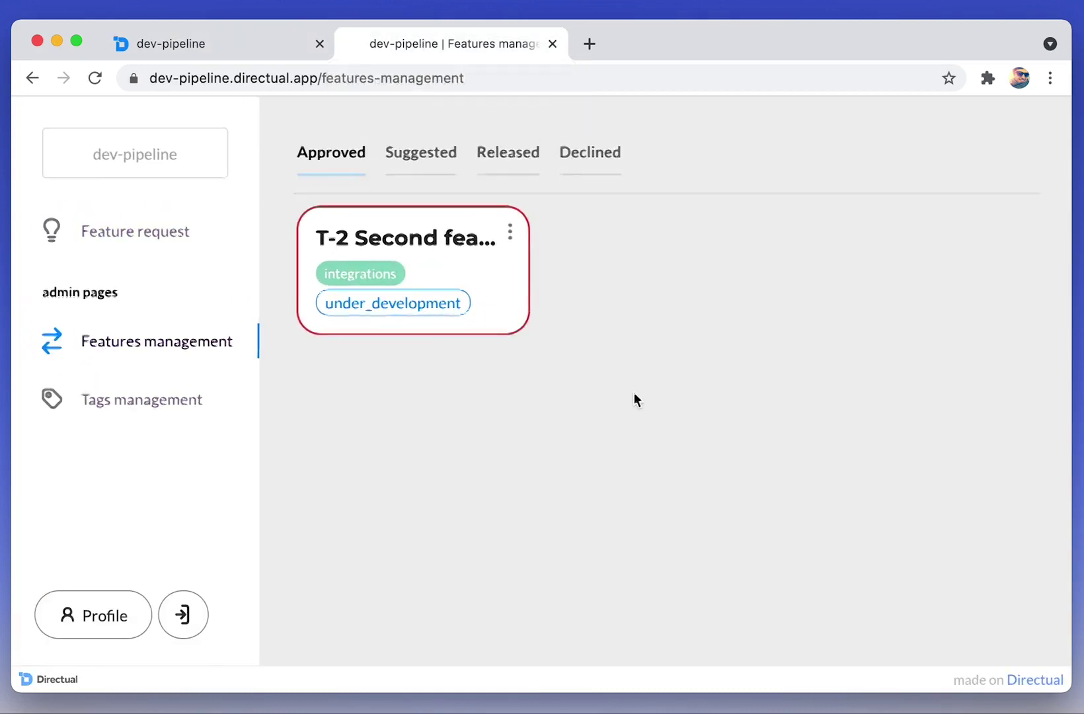
pyautogui.click(511, 240)
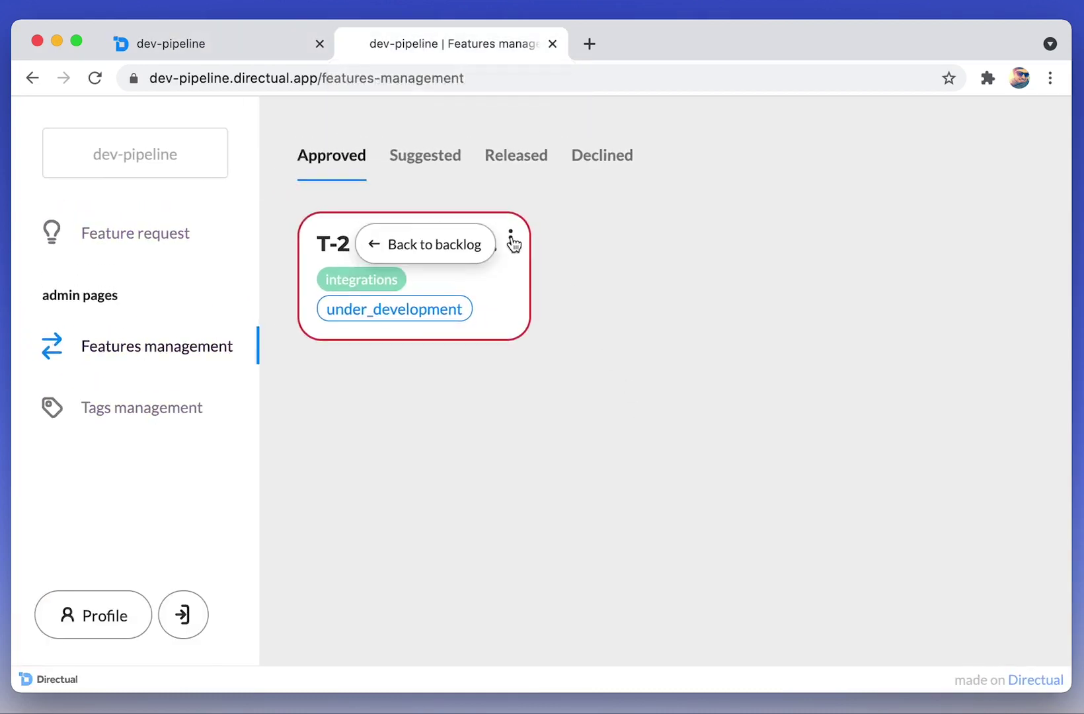
pyautogui.click(635, 297)
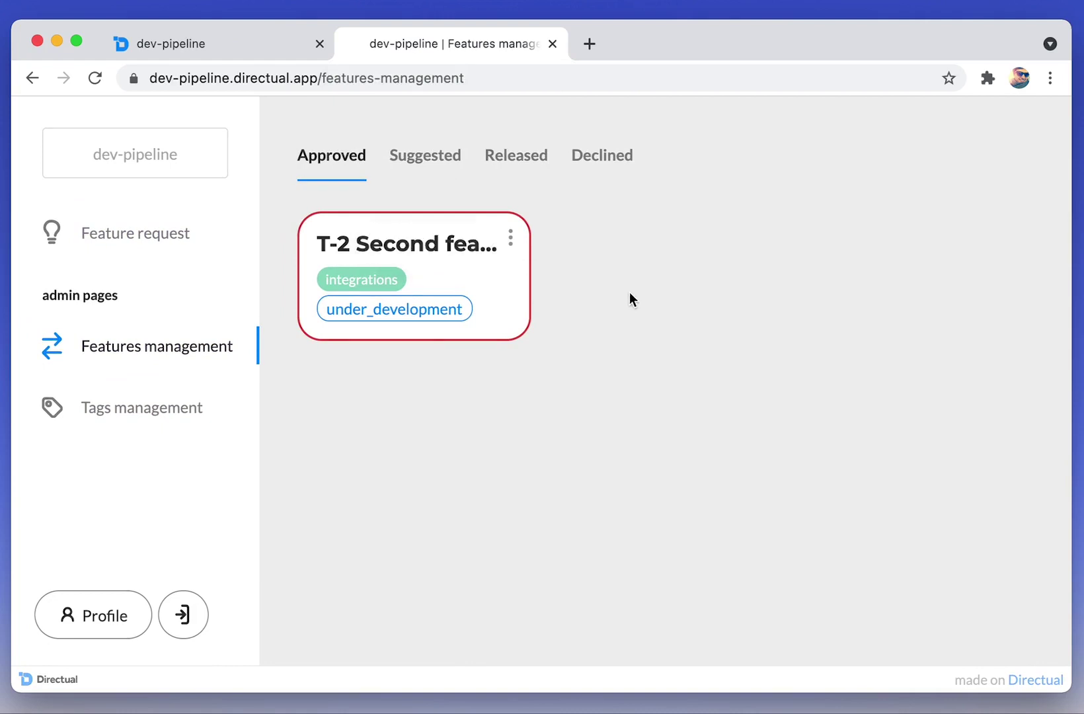
# Return to the page designer, collapse Choose for development and expand the Back to backlog action down to its conditionals.
pyautogui.click(232, 44)
pyautogui.scroll(15, 656, 446)
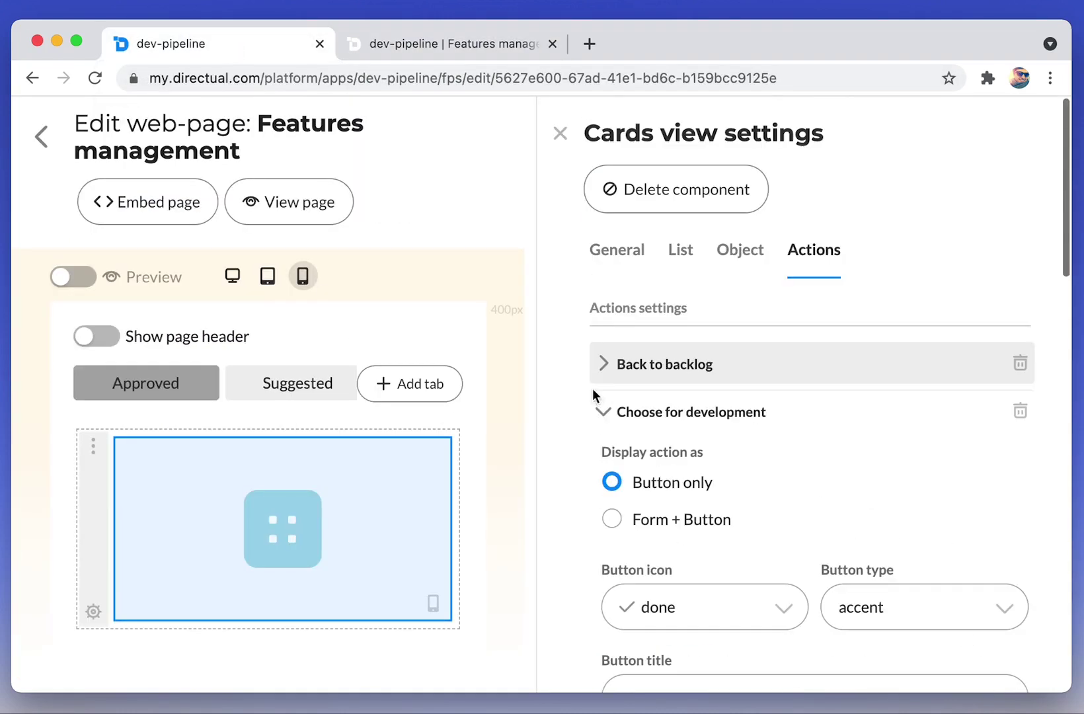
pyautogui.click(603, 411)
pyautogui.click(600, 365)
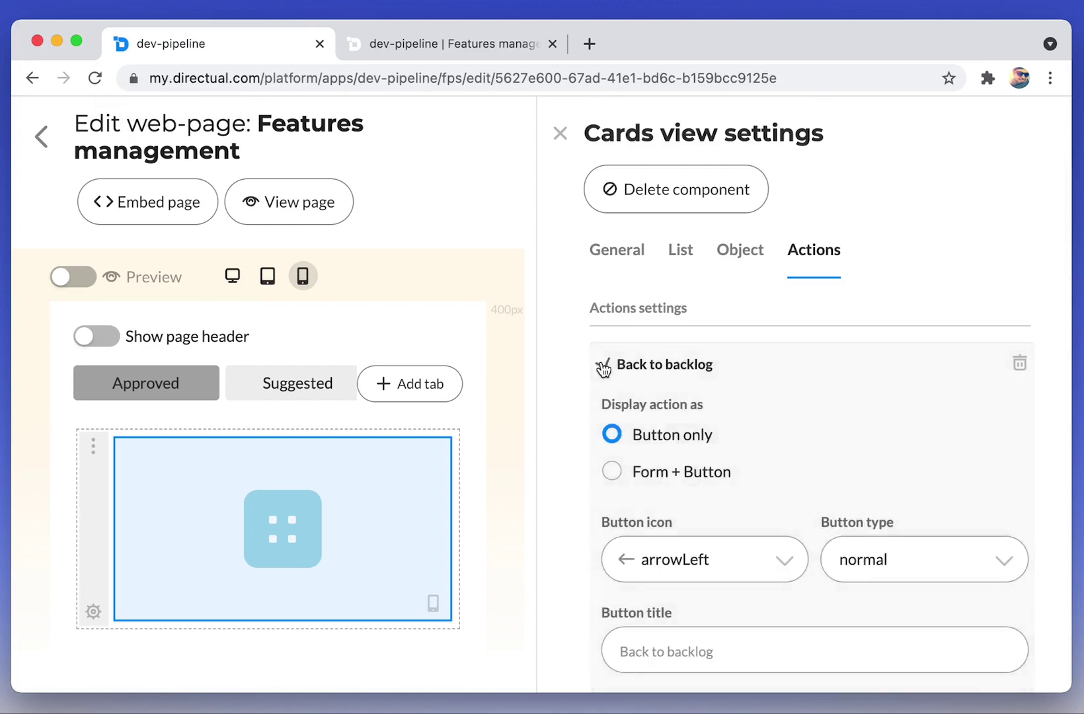
pyautogui.scroll(-9, 702, 455)
pyautogui.scroll(-10, 702, 450)
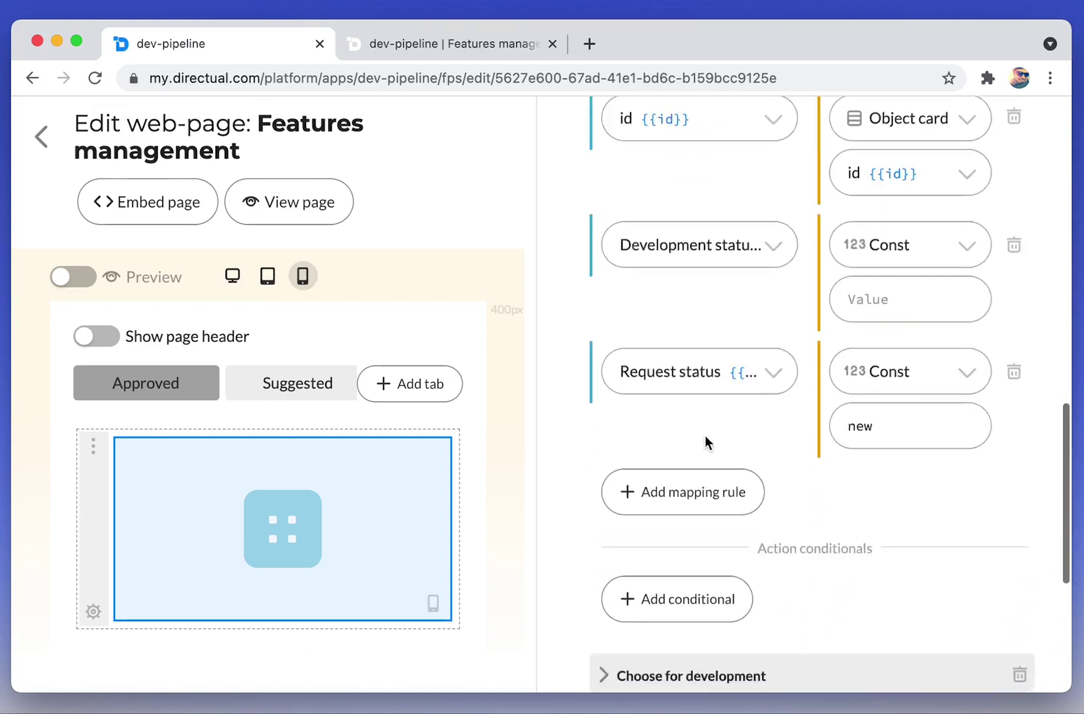
# Add a conditional to Back to backlog: Object field equals to, with Development status as planned.
pyautogui.click(693, 351)
pyautogui.click(694, 372)
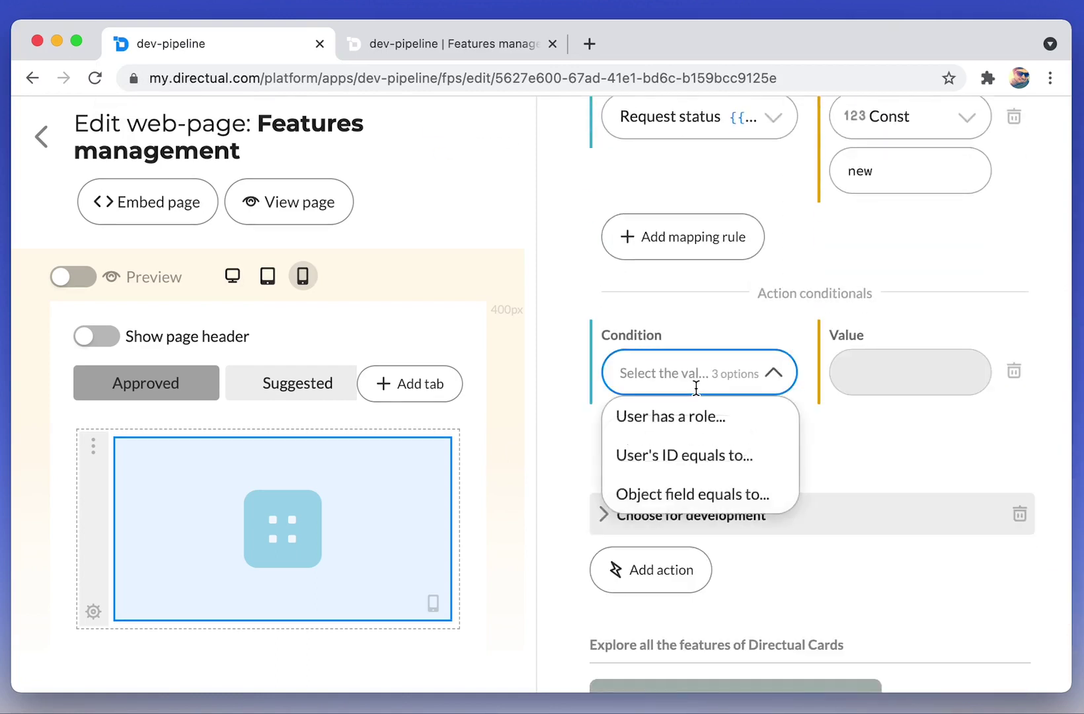
pyautogui.click(694, 494)
pyautogui.click(886, 365)
pyautogui.write('sta')
pyautogui.click(886, 430)
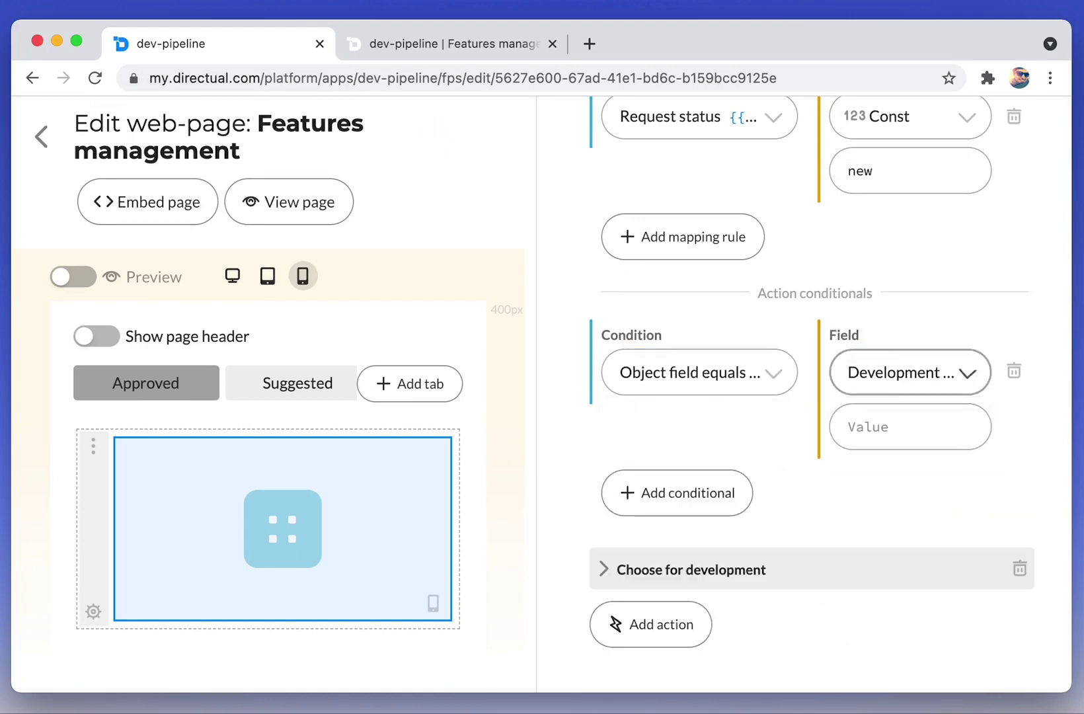
pyautogui.click(880, 428)
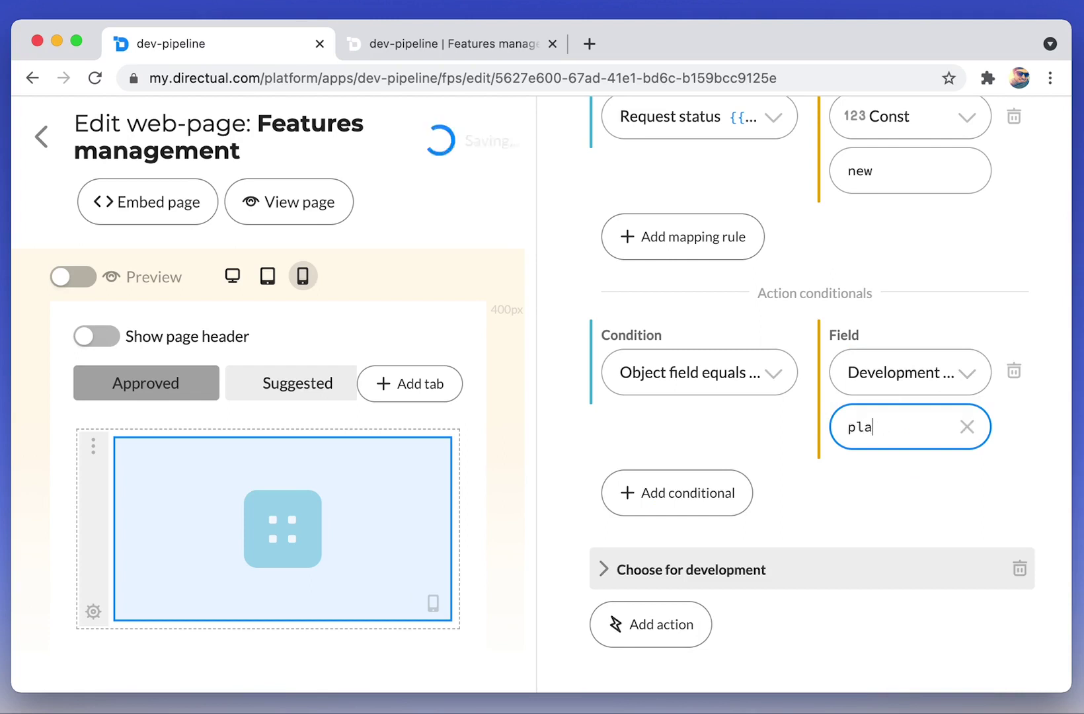
pyautogui.click(884, 477)
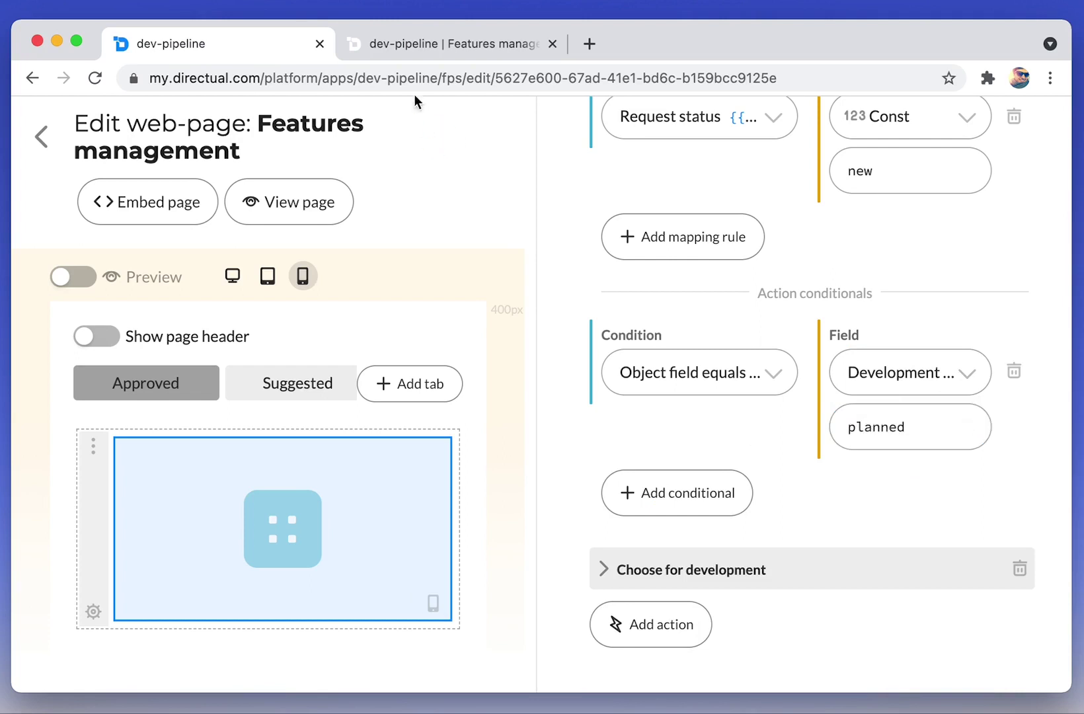
# Switch to the published Features management page, reload it, and check the actions offered on the T-2 Second feature card.
pyautogui.click(437, 53)
pyautogui.press('super+r')
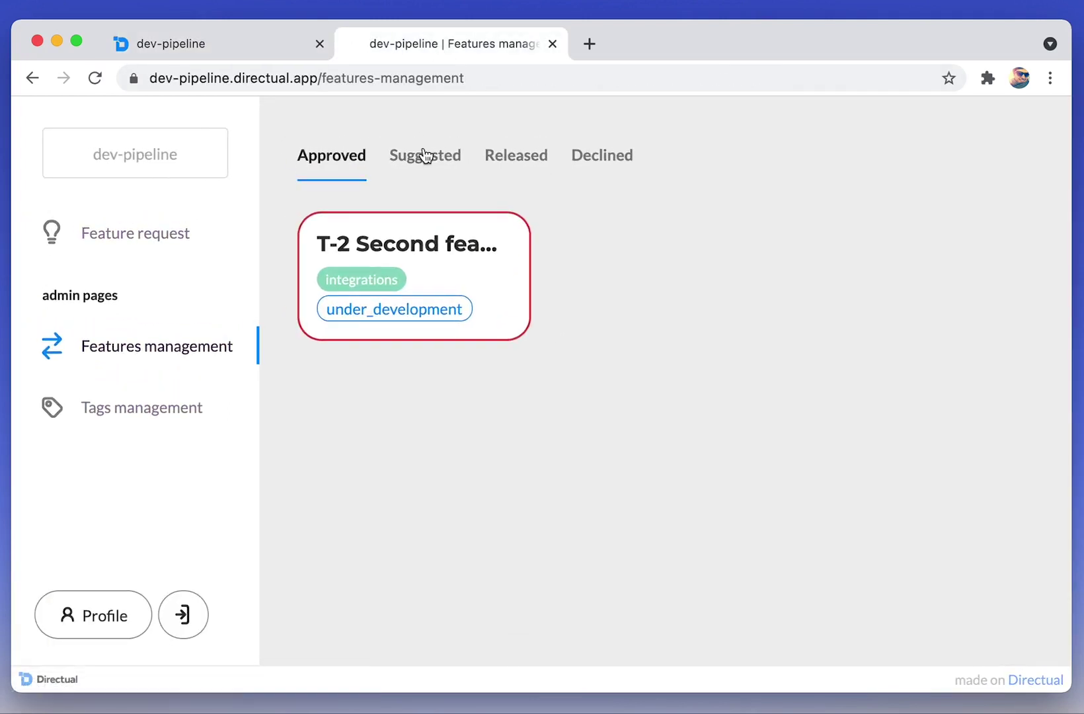
pyautogui.click(415, 160)
pyautogui.click(336, 165)
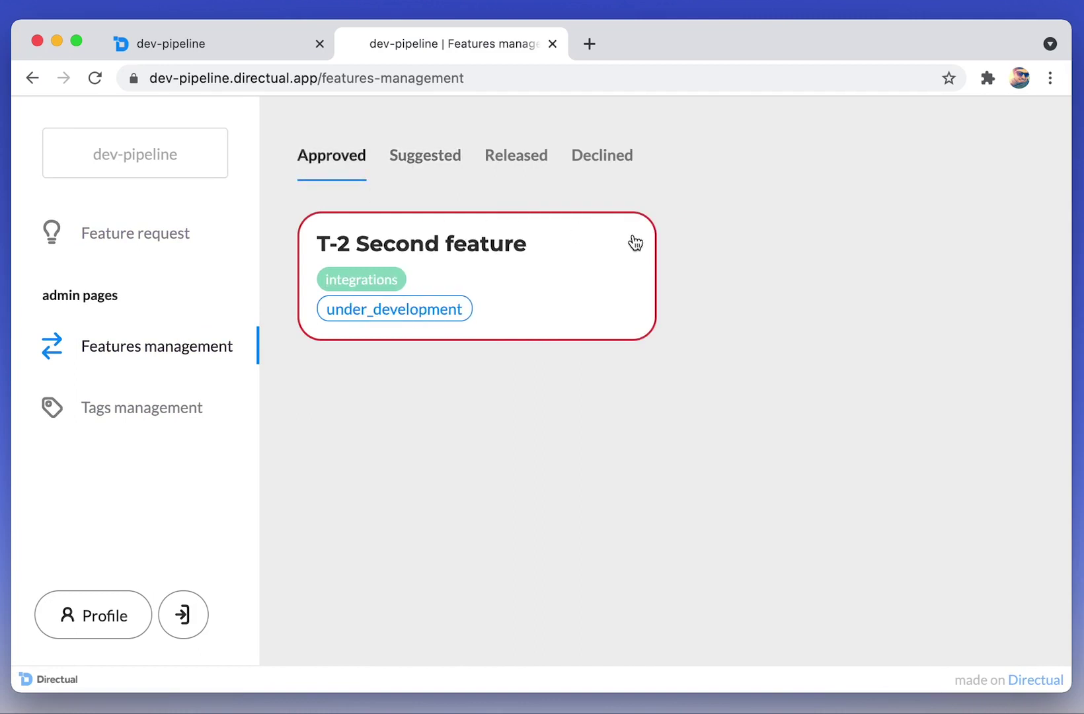
# Back in the page designer, collapse Back to backlog and add a new action named Remove from "under development".
pyautogui.click(253, 45)
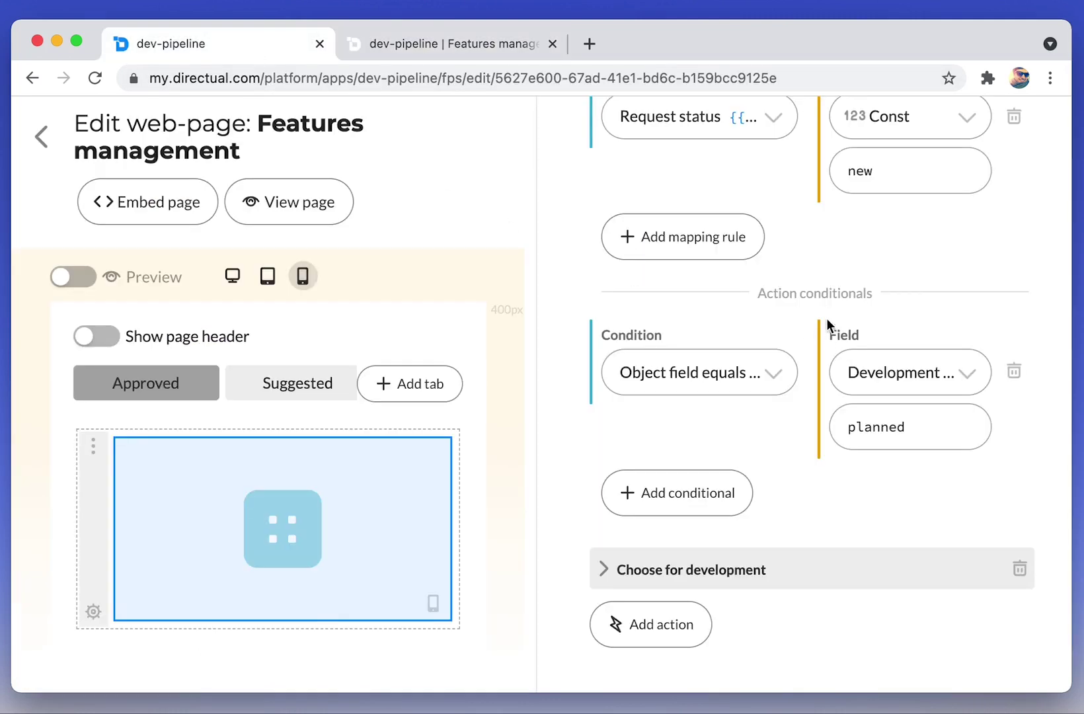
pyautogui.scroll(15, 827, 317)
pyautogui.scroll(5, 579, 337)
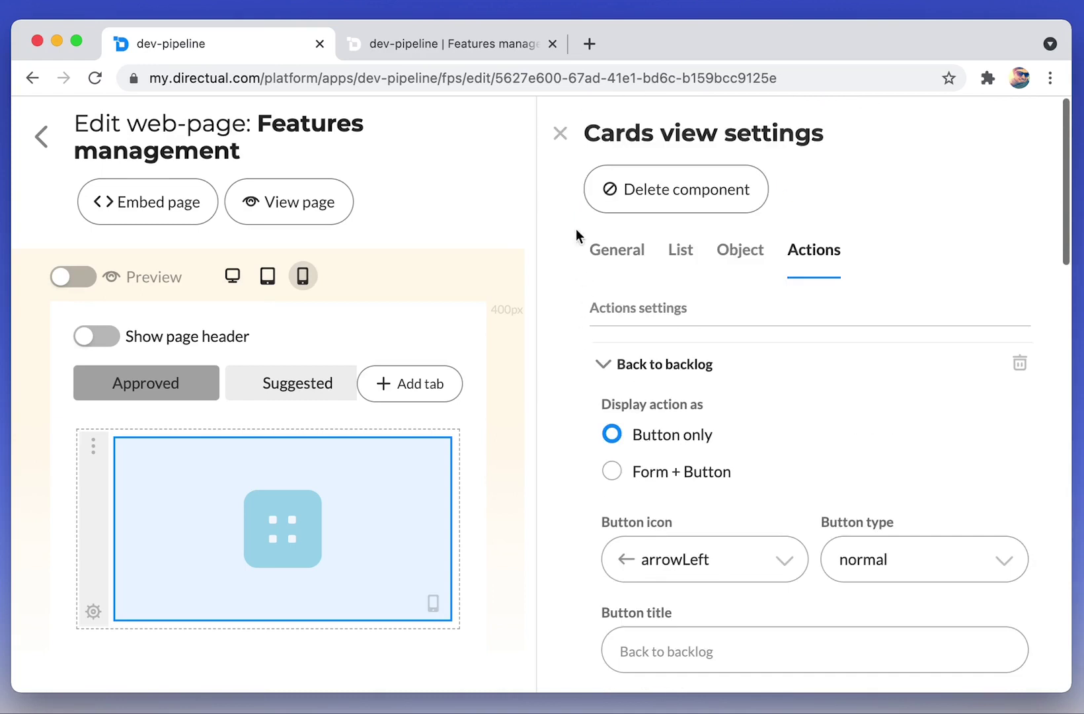
pyautogui.click(605, 369)
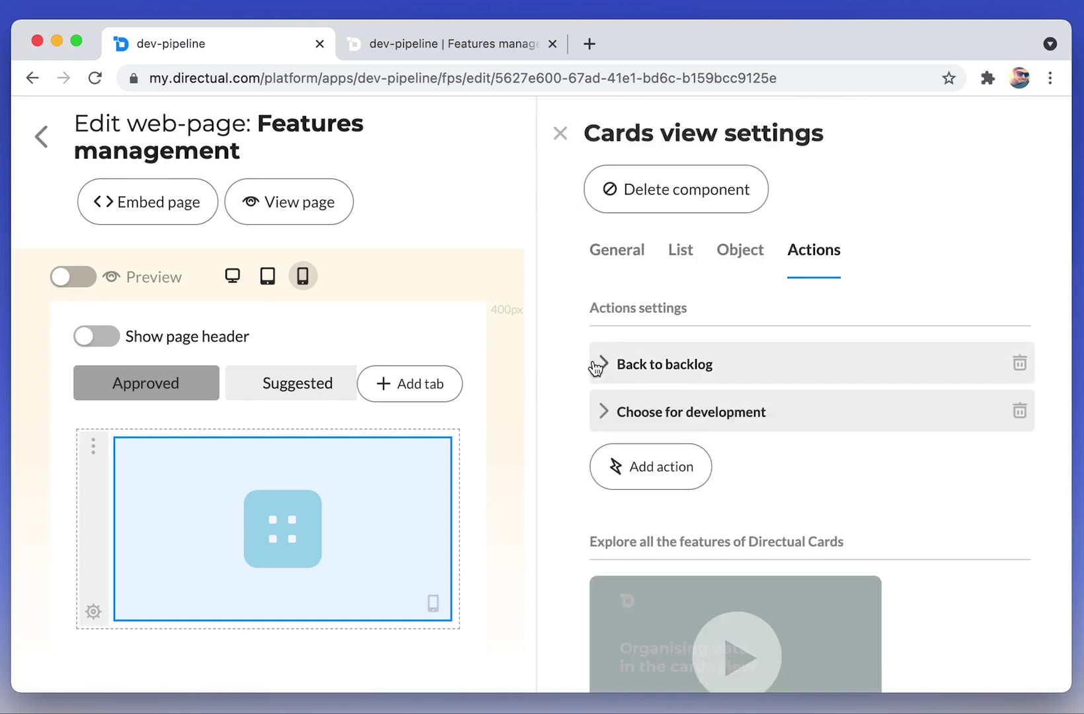
pyautogui.scroll(-2, 586, 367)
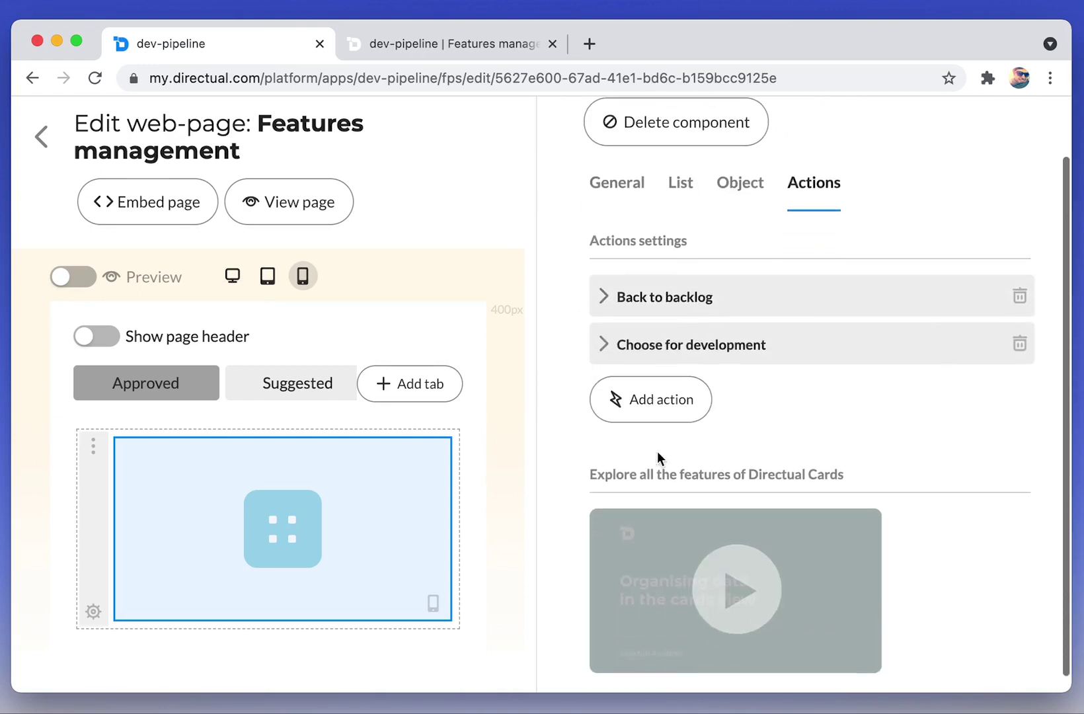
pyautogui.click(656, 414)
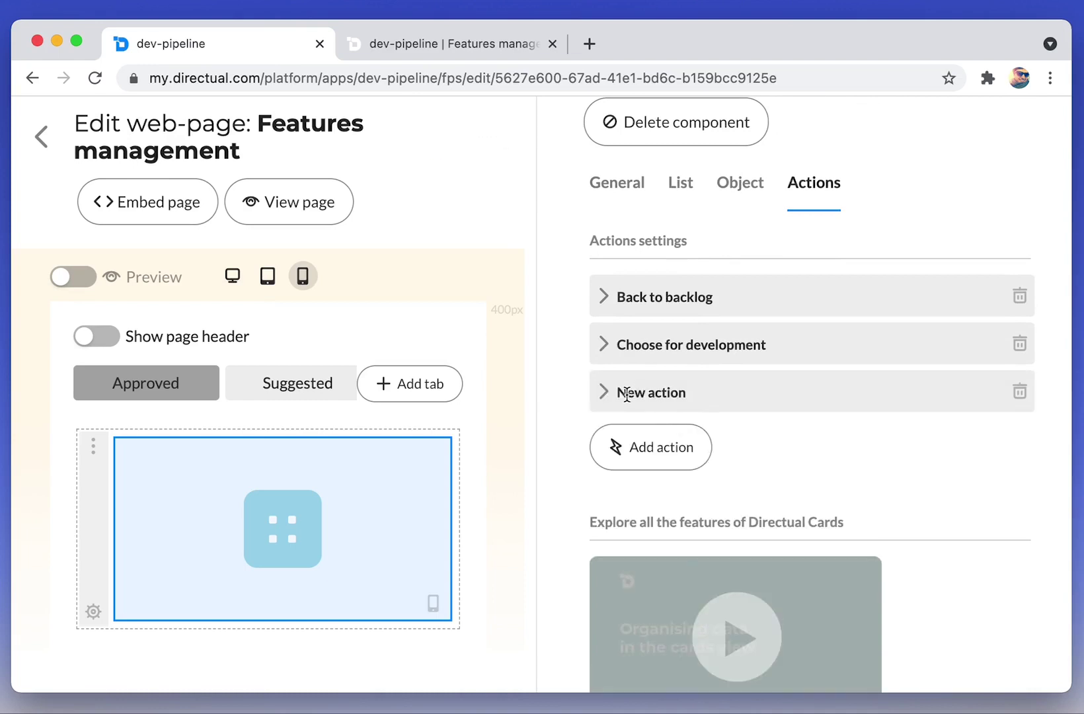
pyautogui.write('Remove from "under development"')
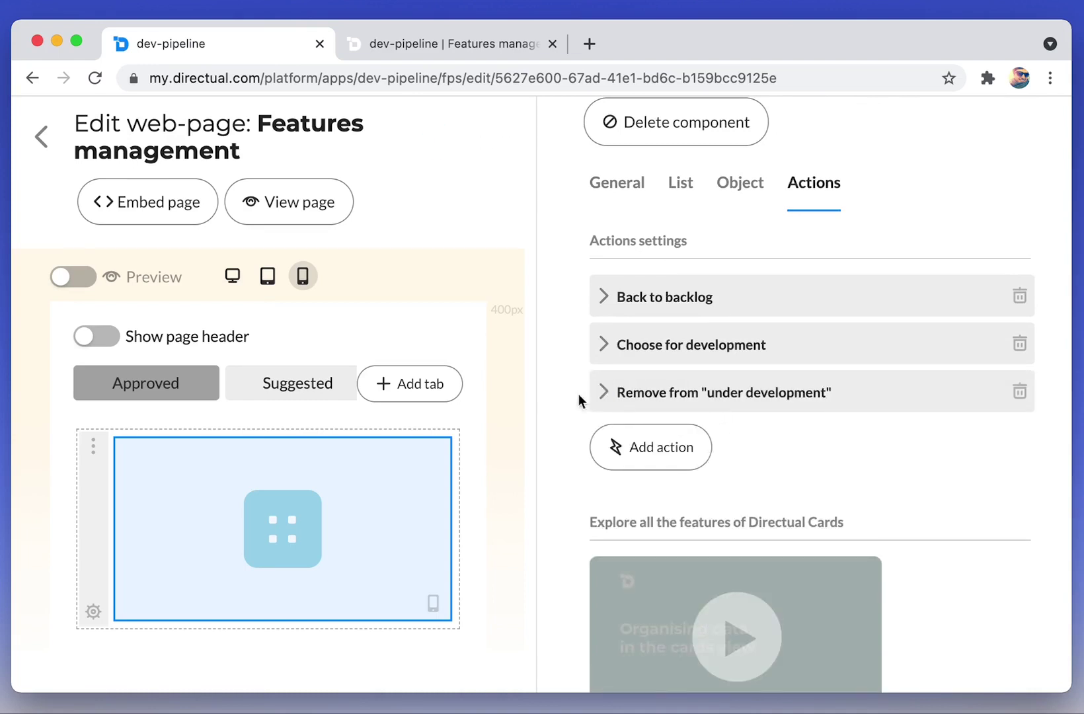
# Expand the Remove from "under development" action and set its button icon to arrowLeft.
pyautogui.click(602, 392)
pyautogui.click(660, 464)
pyautogui.scroll(-3, 664, 462)
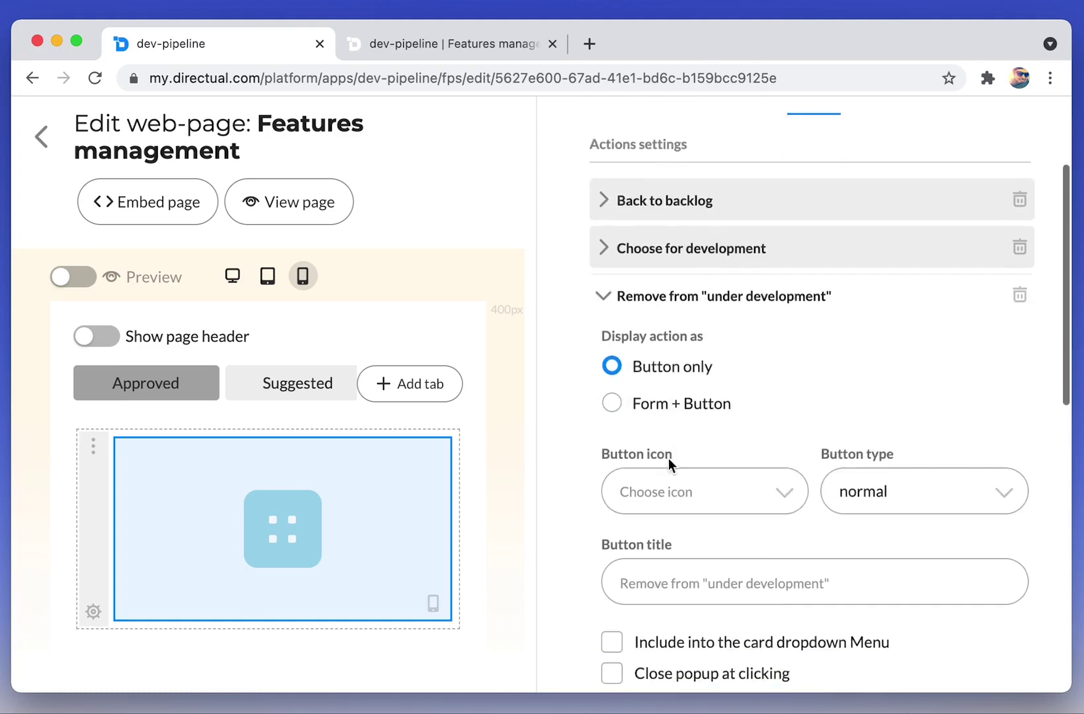
pyautogui.click(726, 472)
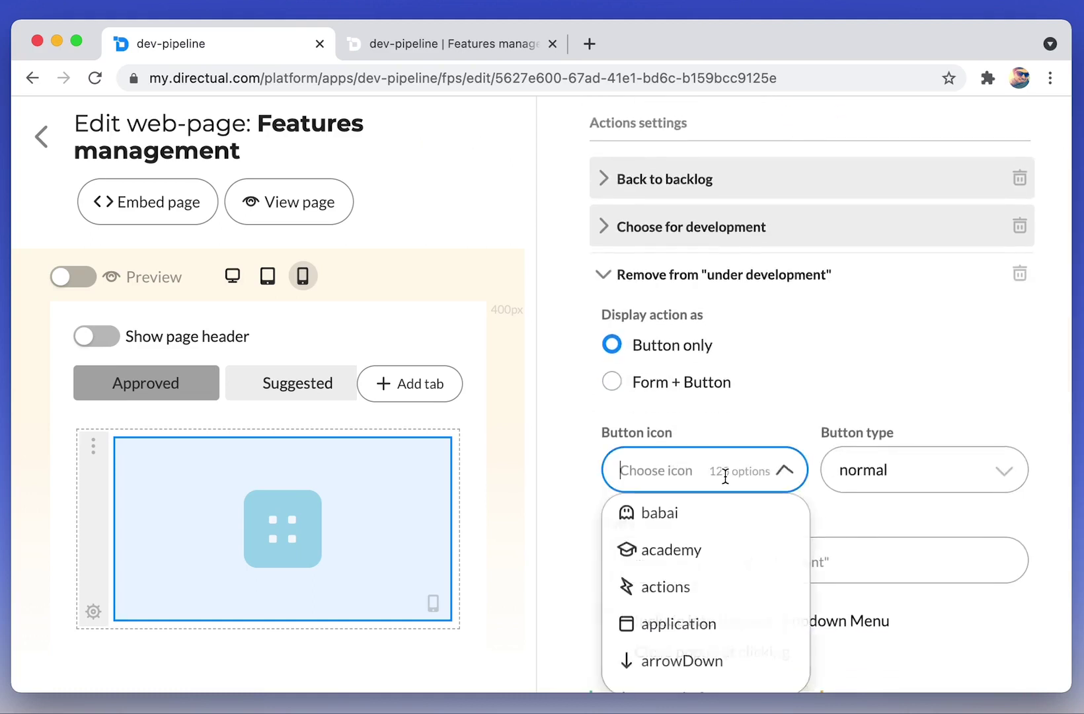
pyautogui.write('ba')
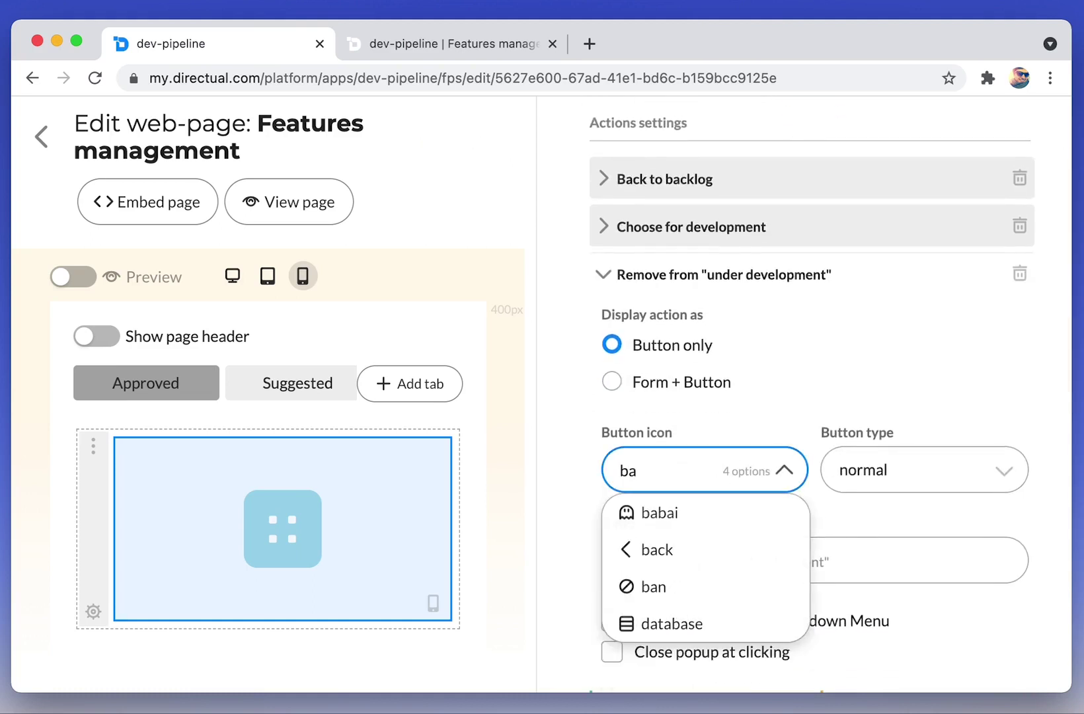
pyautogui.press('BackSpace')
pyautogui.press('BackSpace')
pyautogui.write('le')
pyautogui.press('Down')
pyautogui.press('Return')
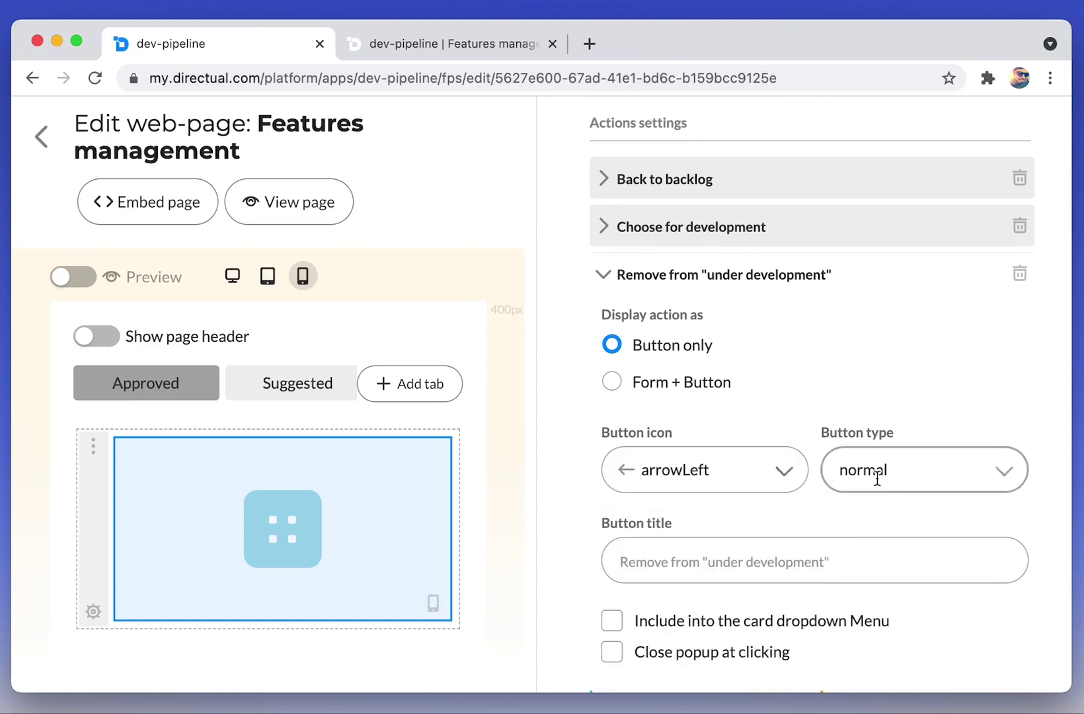
# Include the action in the card dropdown menu and make it close the popup at clicking.
pyautogui.click(694, 621)
pyautogui.click(676, 655)
pyautogui.scroll(-1, 719, 544)
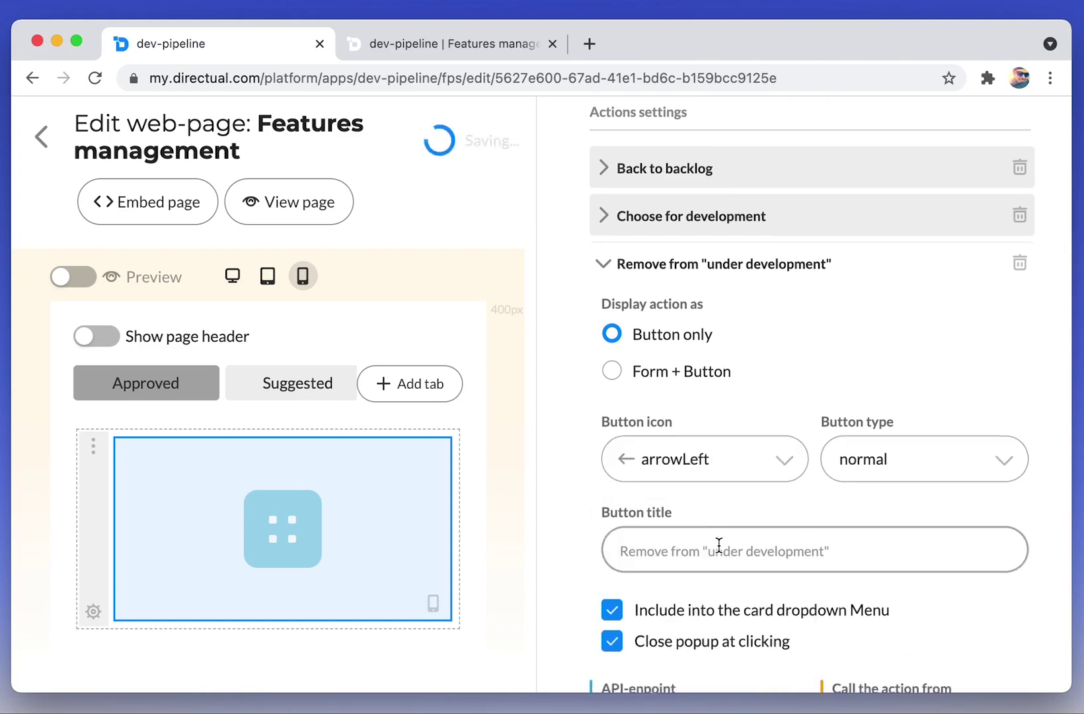
# Make the action use another API endpoint, moveFeatures, instead of the same one.
pyautogui.scroll(-7, 720, 544)
pyautogui.click(680, 312)
pyautogui.click(696, 396)
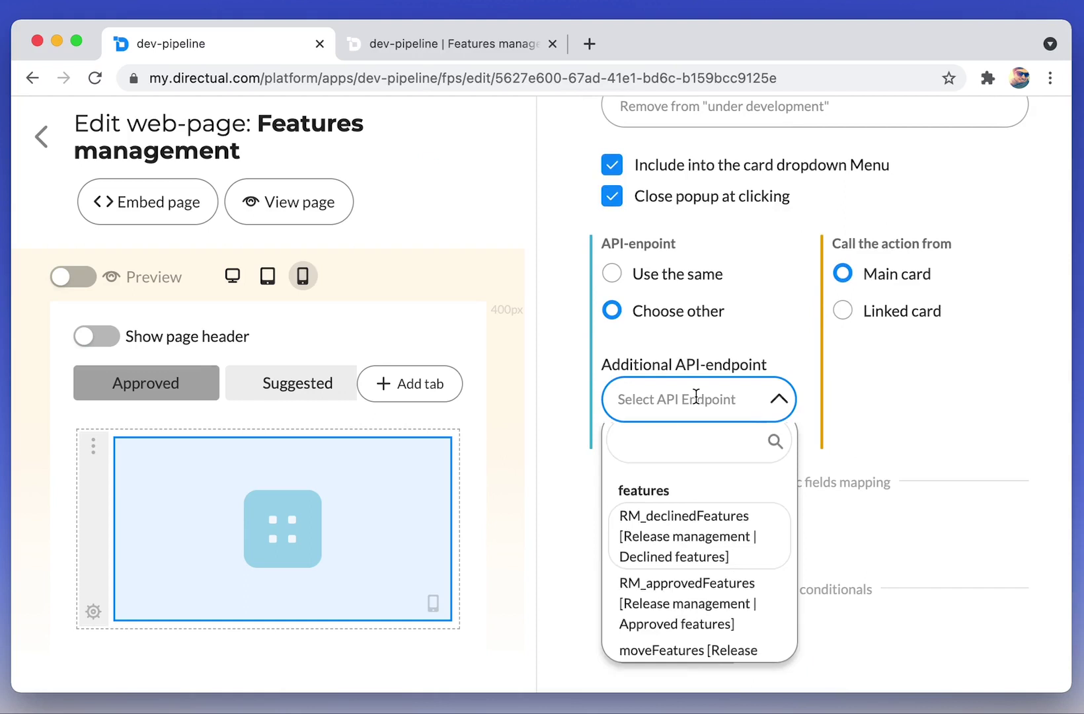
pyautogui.write('mo')
pyautogui.click(699, 532)
pyautogui.scroll(-5, 700, 351)
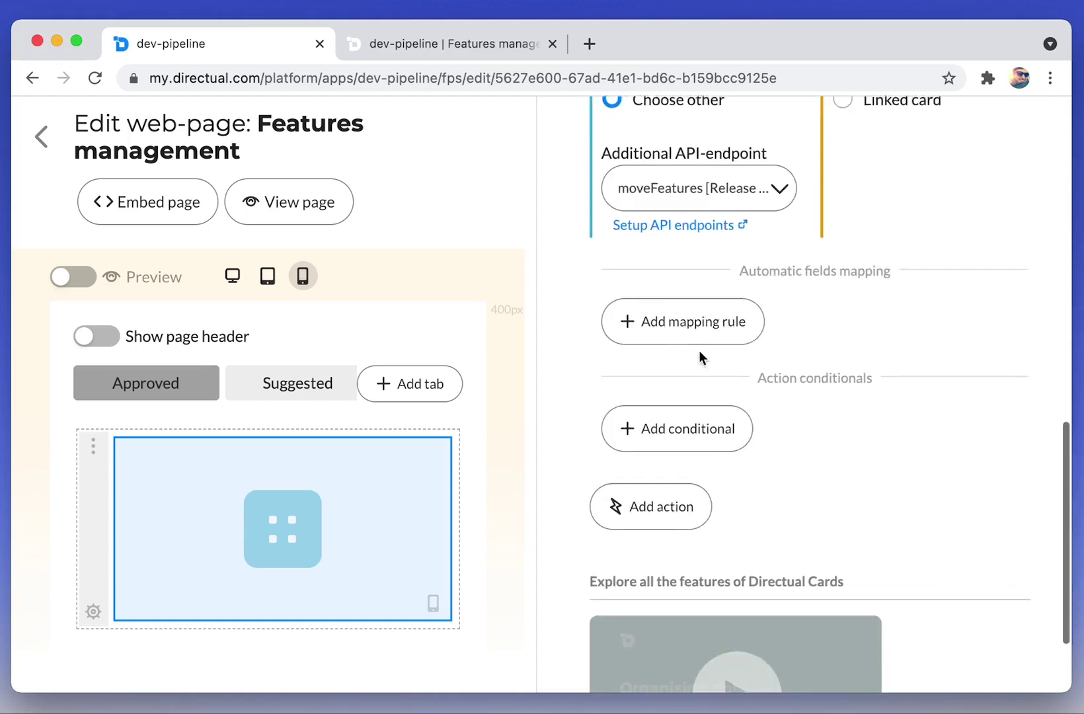
# Add a mapping rule that fills the id field with the object card's id.
pyautogui.click(679, 308)
pyautogui.click(648, 336)
pyautogui.write('id')
pyautogui.press('Return')
pyautogui.click(892, 344)
pyautogui.click(899, 415)
pyautogui.click(881, 390)
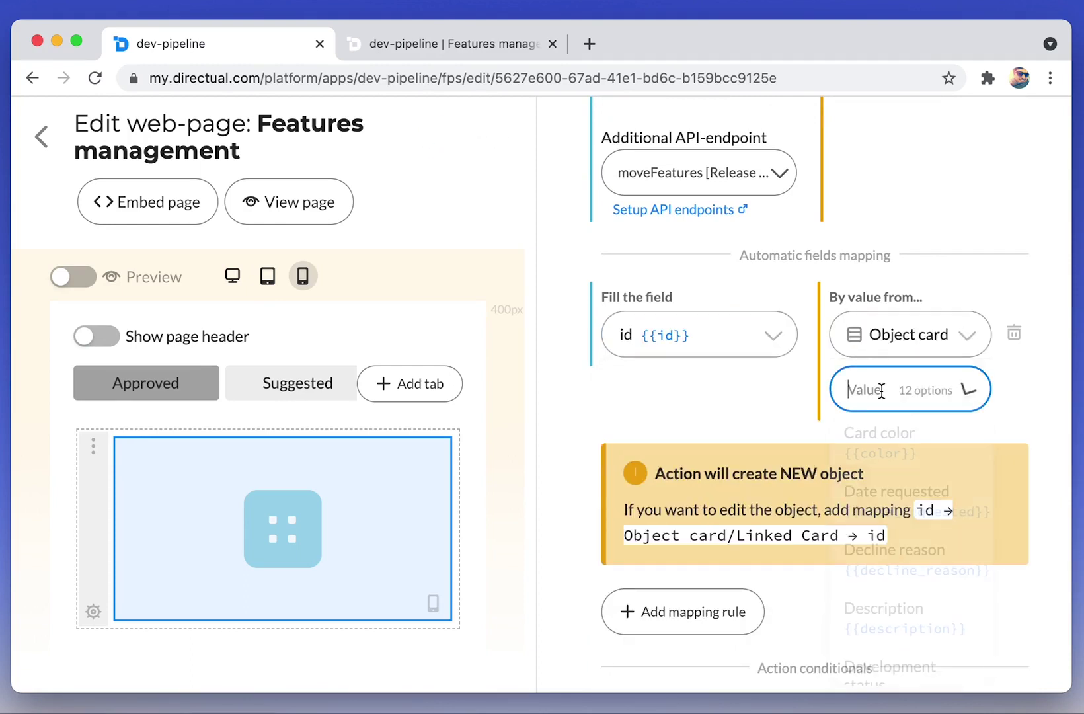
pyautogui.write('id')
pyautogui.press('Return')
# Add a second mapping rule that fills Development status with the constant planned.
pyautogui.click(699, 455)
pyautogui.click(661, 457)
pyautogui.write('sta')
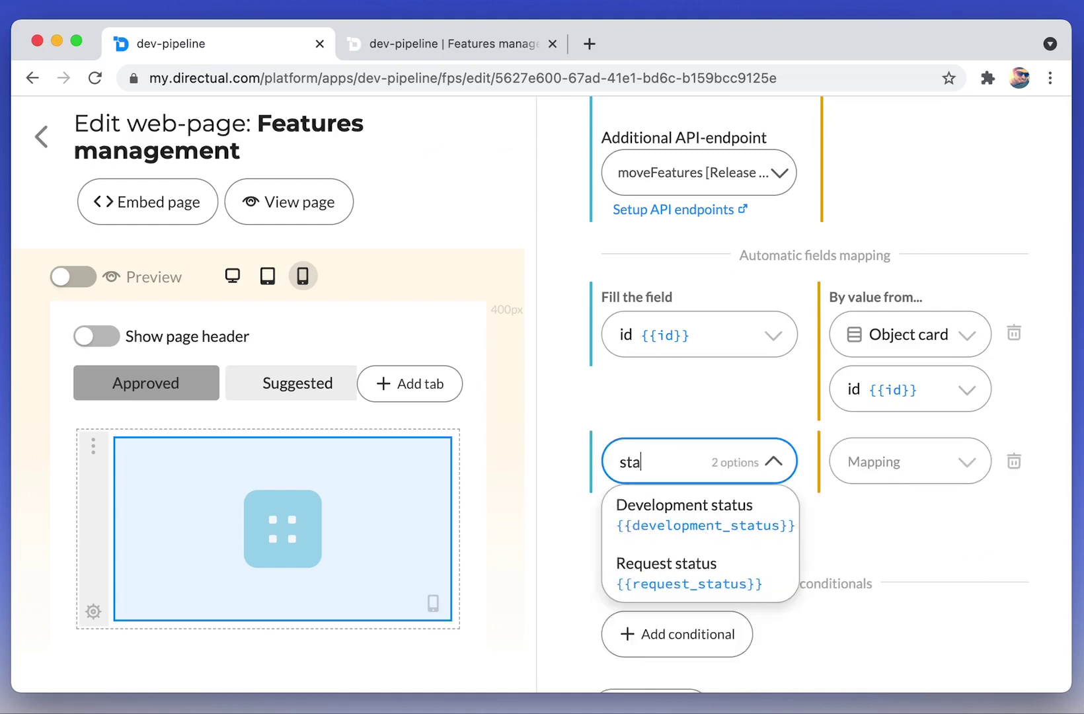
pyautogui.press('Return')
pyautogui.click(883, 471)
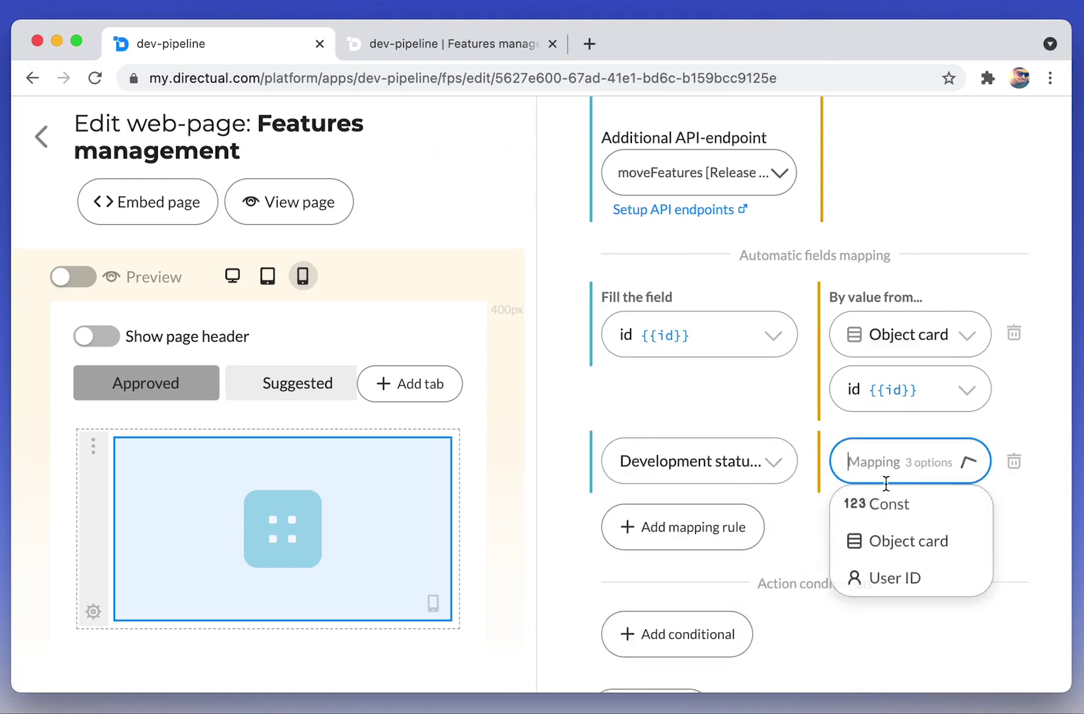
pyautogui.click(889, 509)
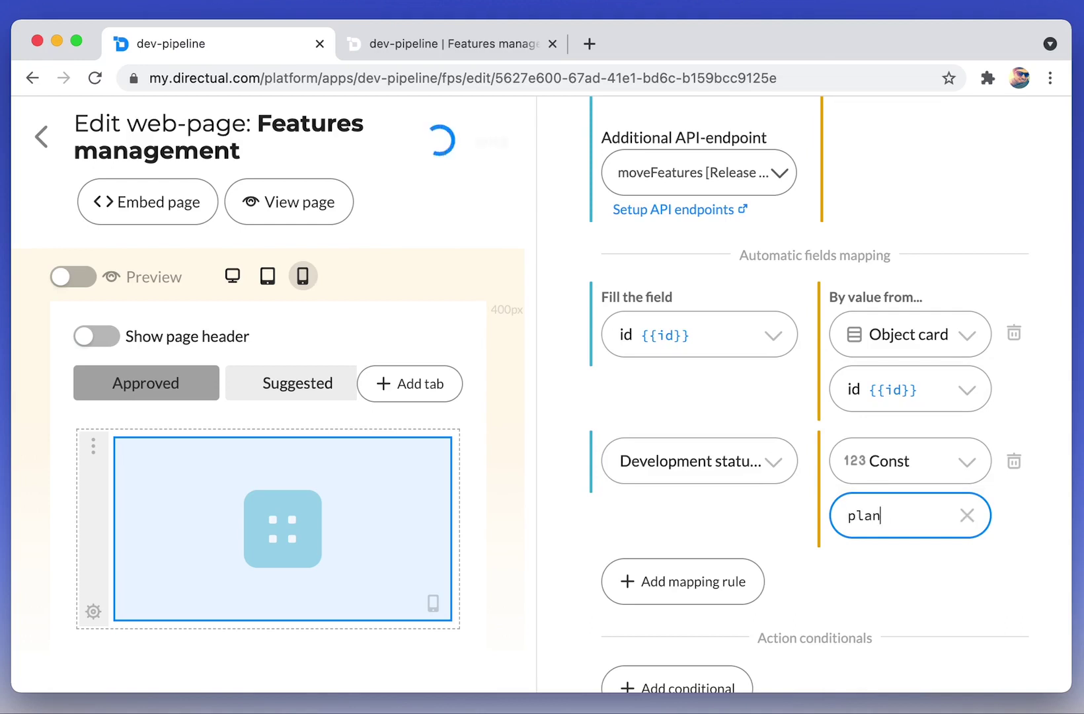
pyautogui.click(900, 569)
# Add a conditional to the Remove from "under development" action using Object field equals to and the Development status field.
pyautogui.scroll(-6, 796, 466)
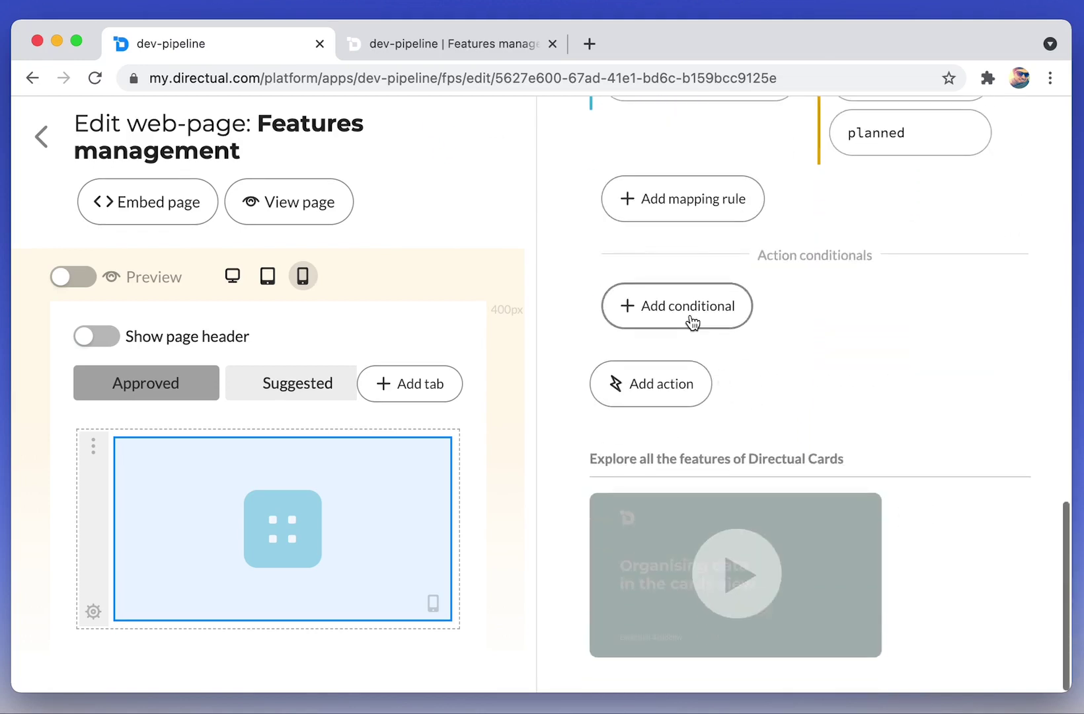
pyautogui.click(688, 311)
pyautogui.click(685, 341)
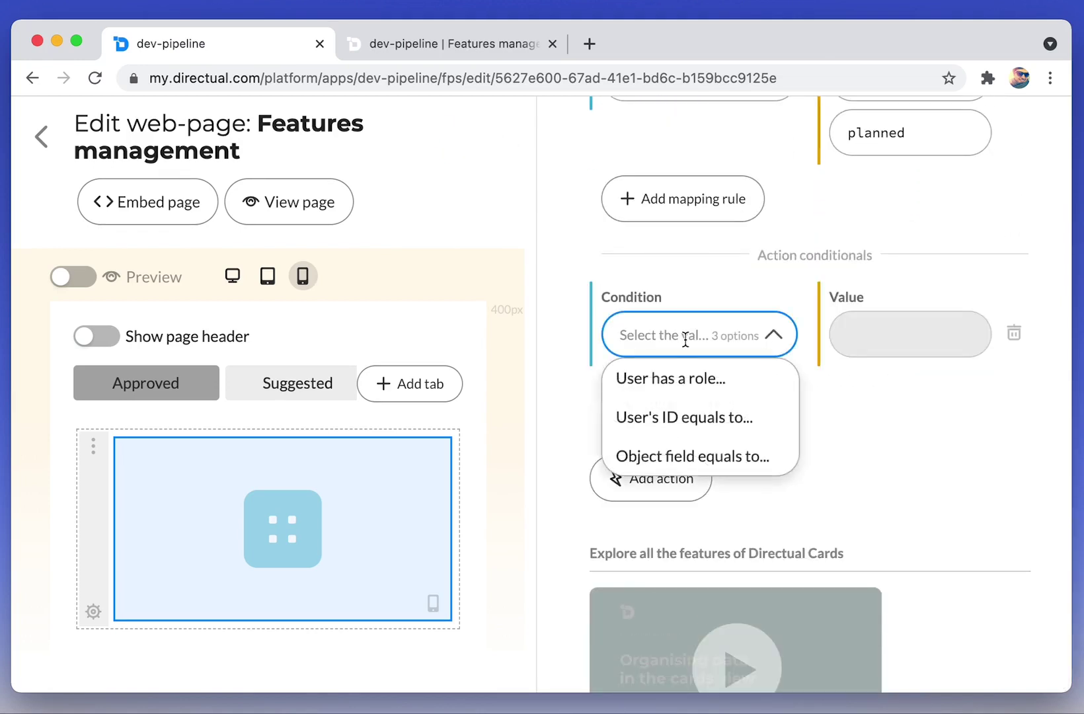
pyautogui.click(694, 463)
pyautogui.click(894, 346)
pyautogui.write('sta')
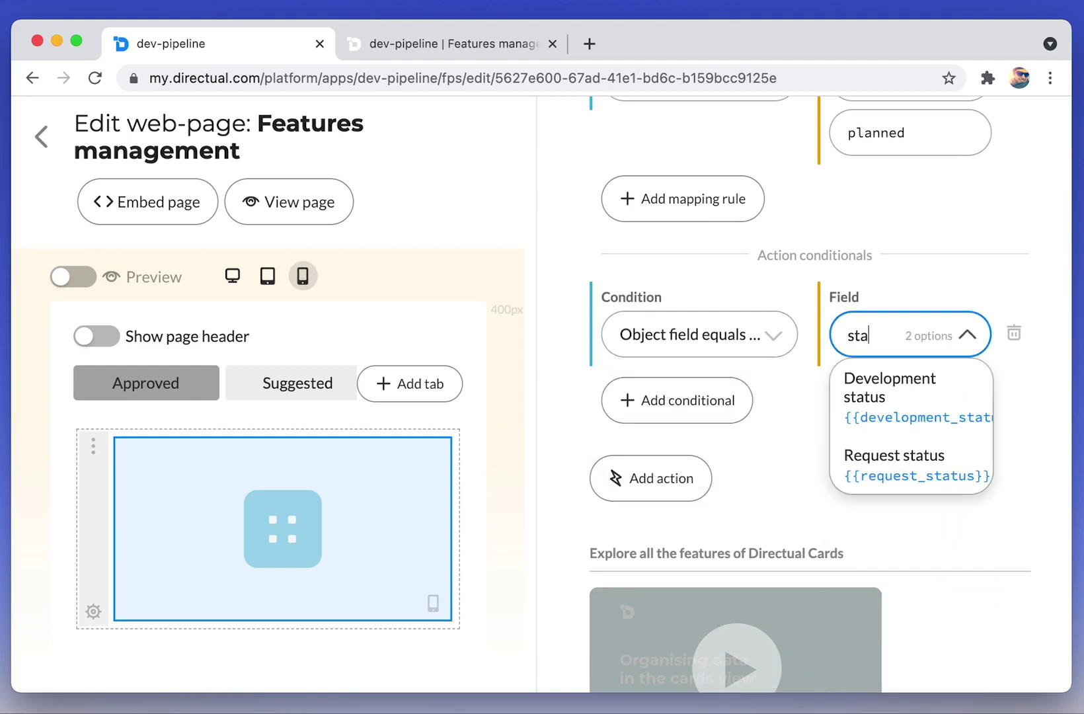
pyautogui.click(925, 367)
# Set the conditional's Development status value to under_development.
pyautogui.click(866, 385)
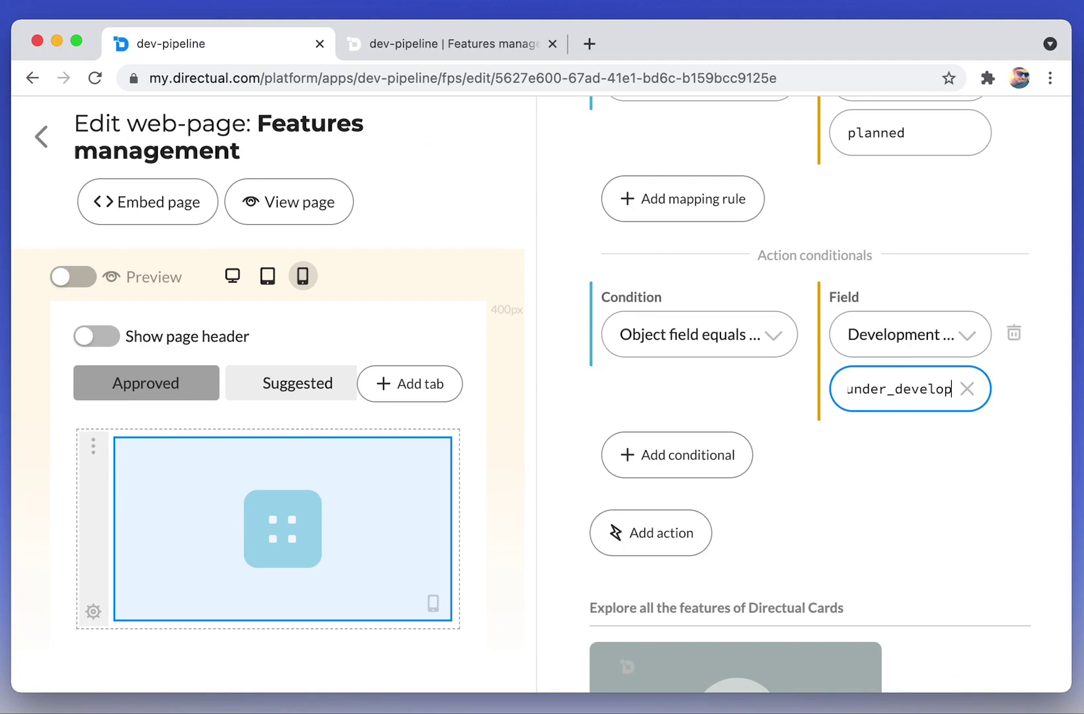
pyautogui.write('under_developemt')
pyautogui.press('BackSpace')
pyautogui.press('BackSpace')
pyautogui.press('BackSpace')
pyautogui.write('ment')
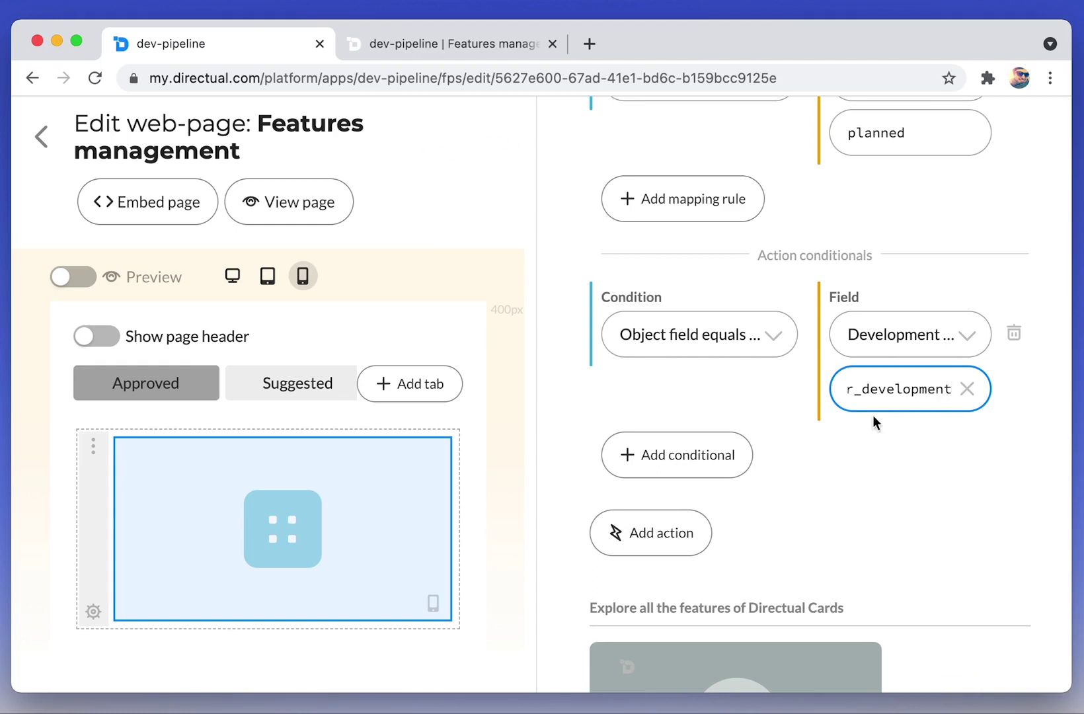
pyautogui.click(873, 417)
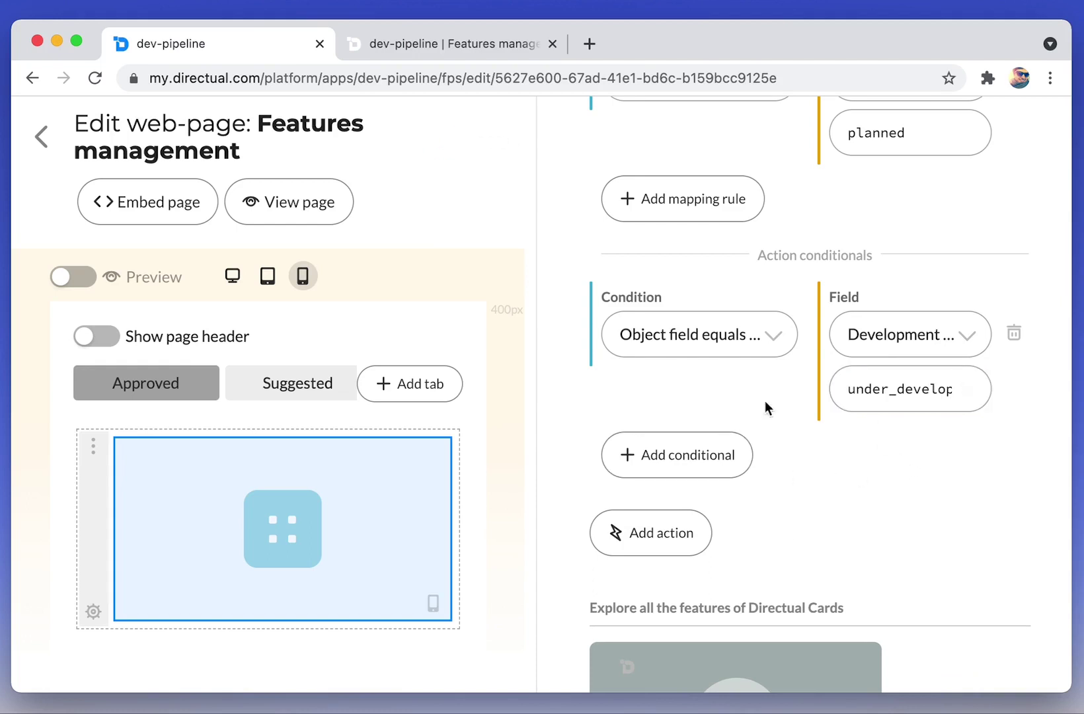
# On the published Features management page, reload and run Remove from "under development" on the T-2 Second feature card.
pyautogui.click(467, 52)
pyautogui.press('super+r')
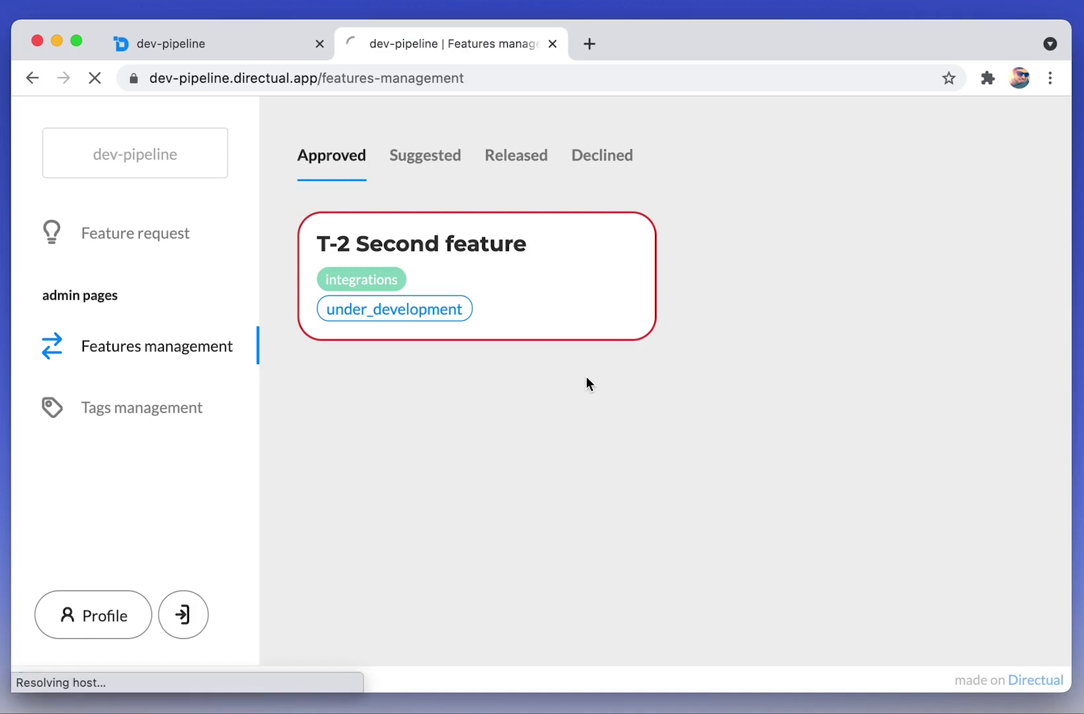
pyautogui.click(511, 238)
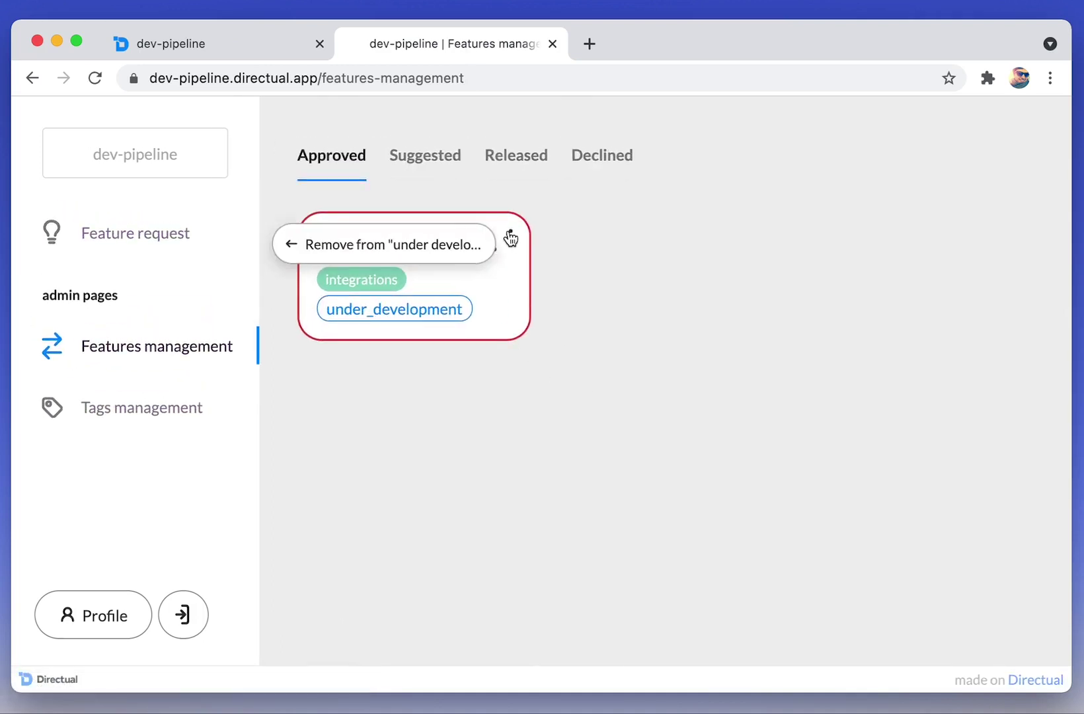
pyautogui.click(433, 252)
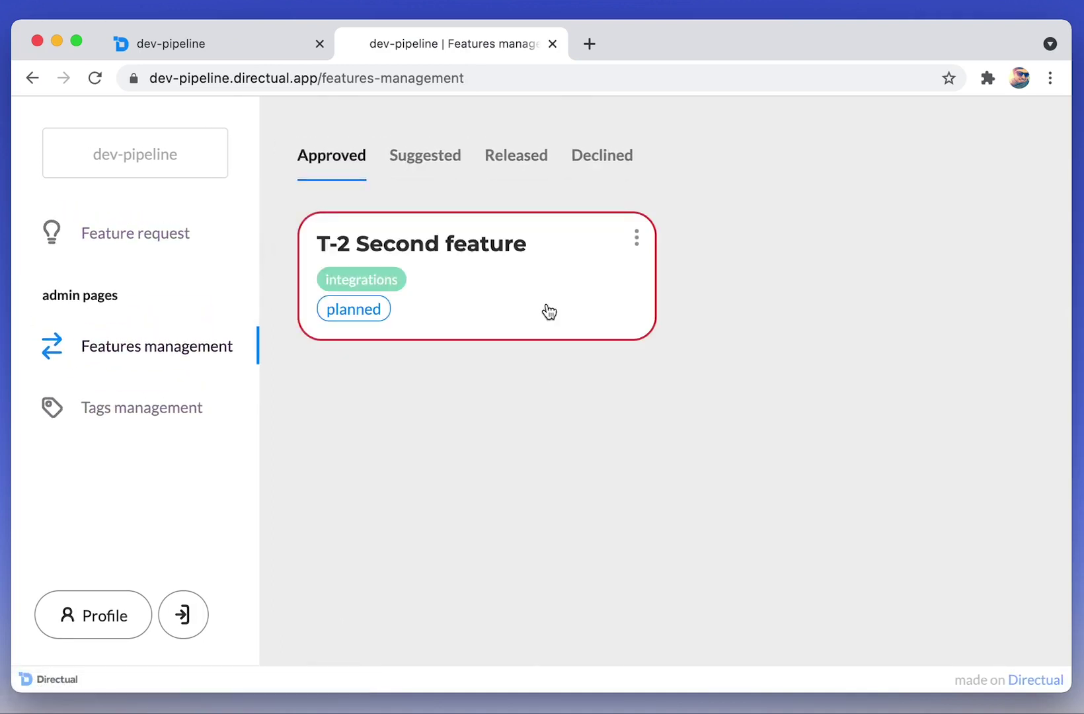
# Run Choose for development on the planned T-2 Second feature card.
pyautogui.click(637, 240)
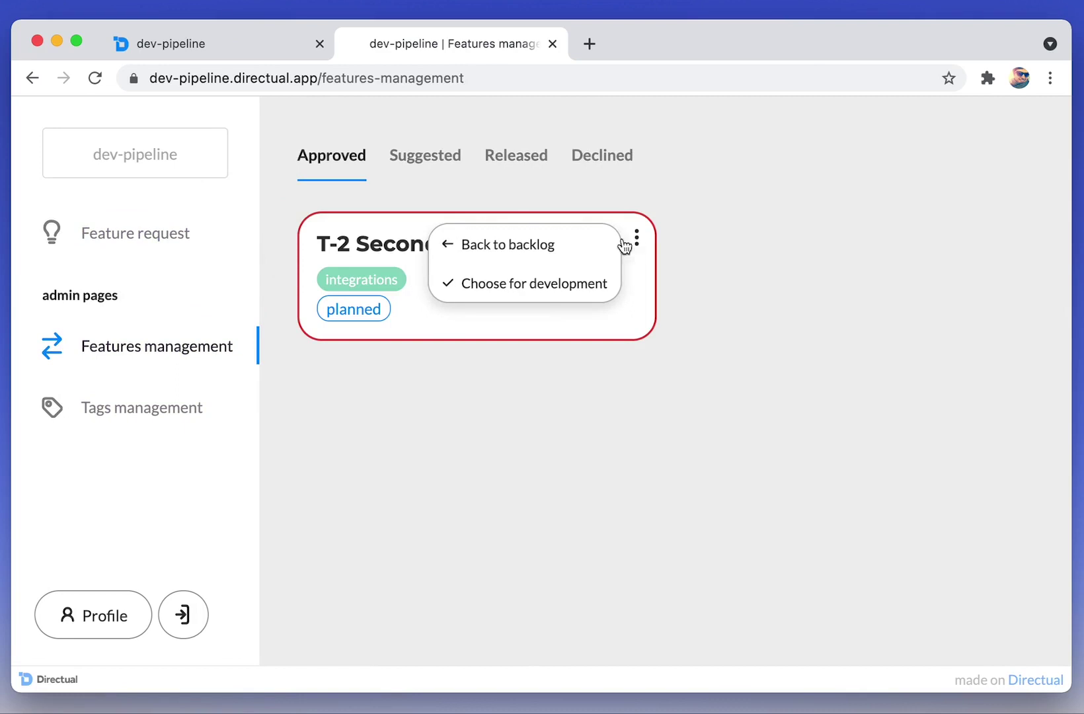
pyautogui.click(521, 291)
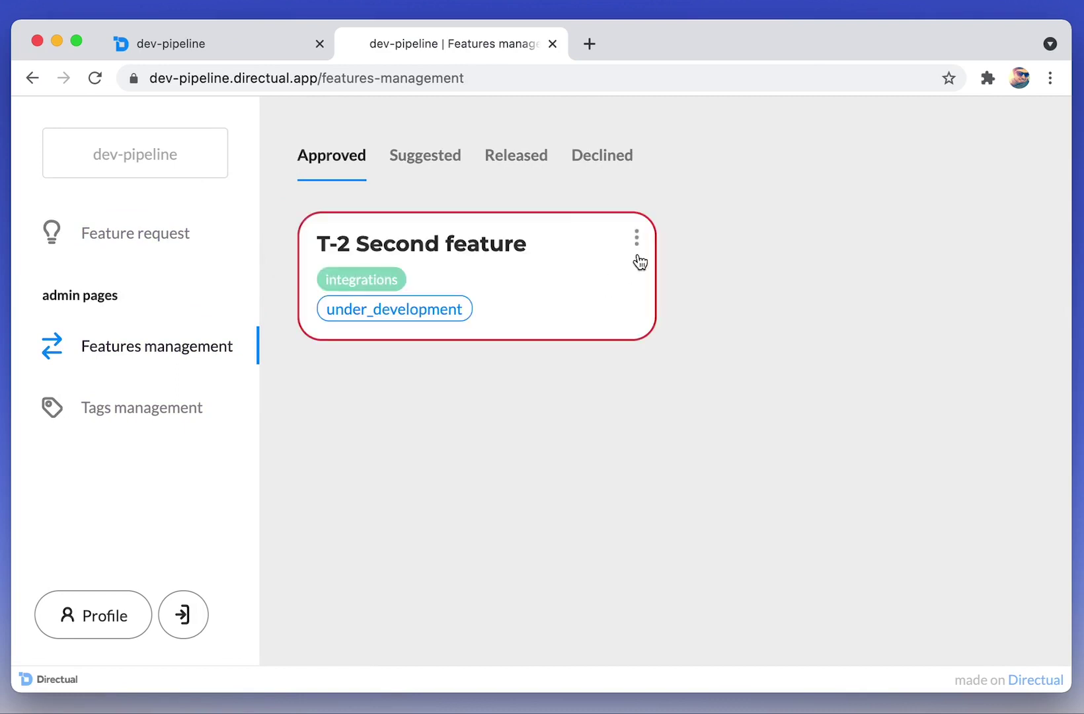
# Back in the page editor, set the Back to backlog action's button icon to ban.
pyautogui.click(296, 52)
pyautogui.scroll(15, 702, 368)
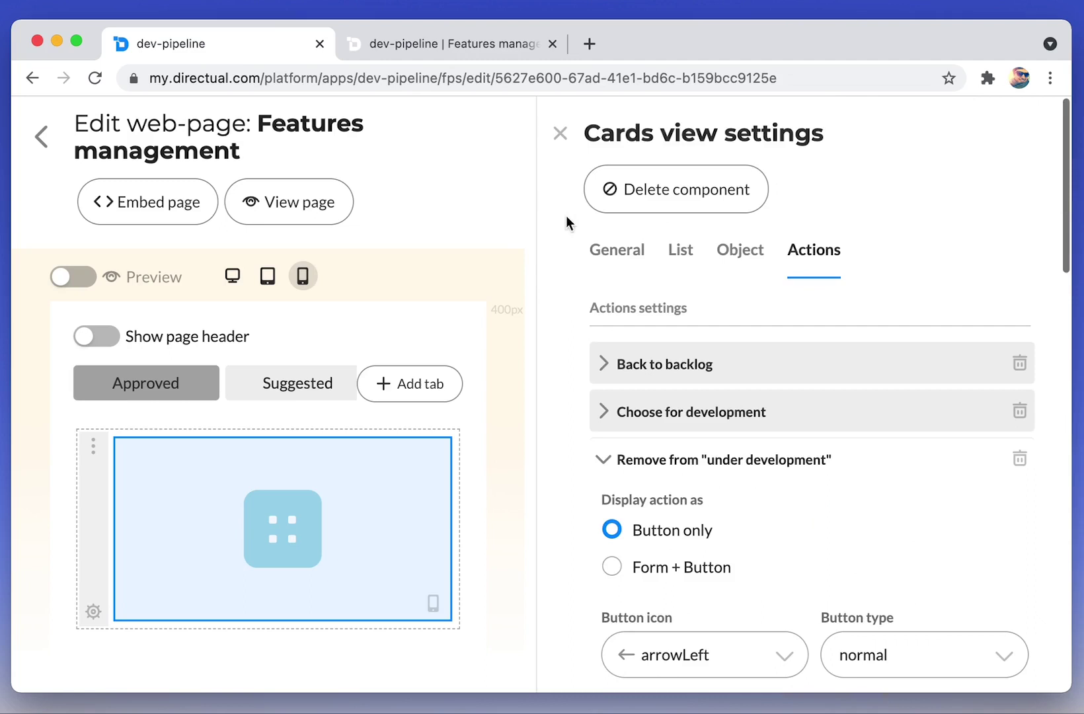
pyautogui.click(603, 455)
pyautogui.click(600, 366)
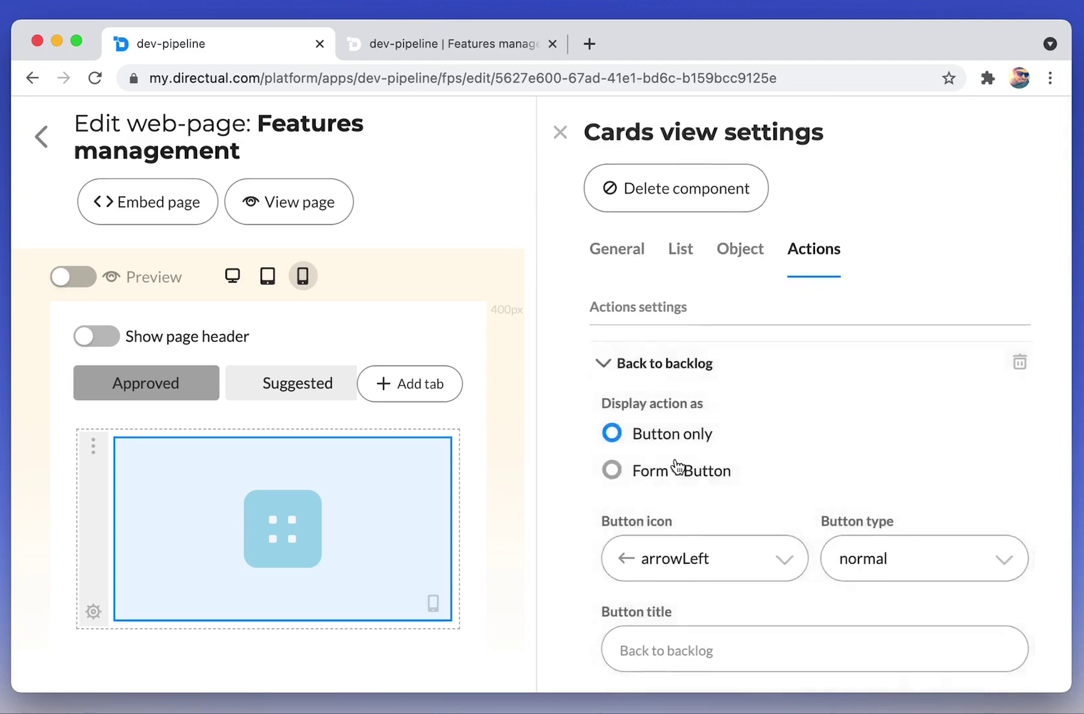
pyautogui.scroll(-3, 680, 463)
pyautogui.click(690, 412)
pyautogui.write('ban')
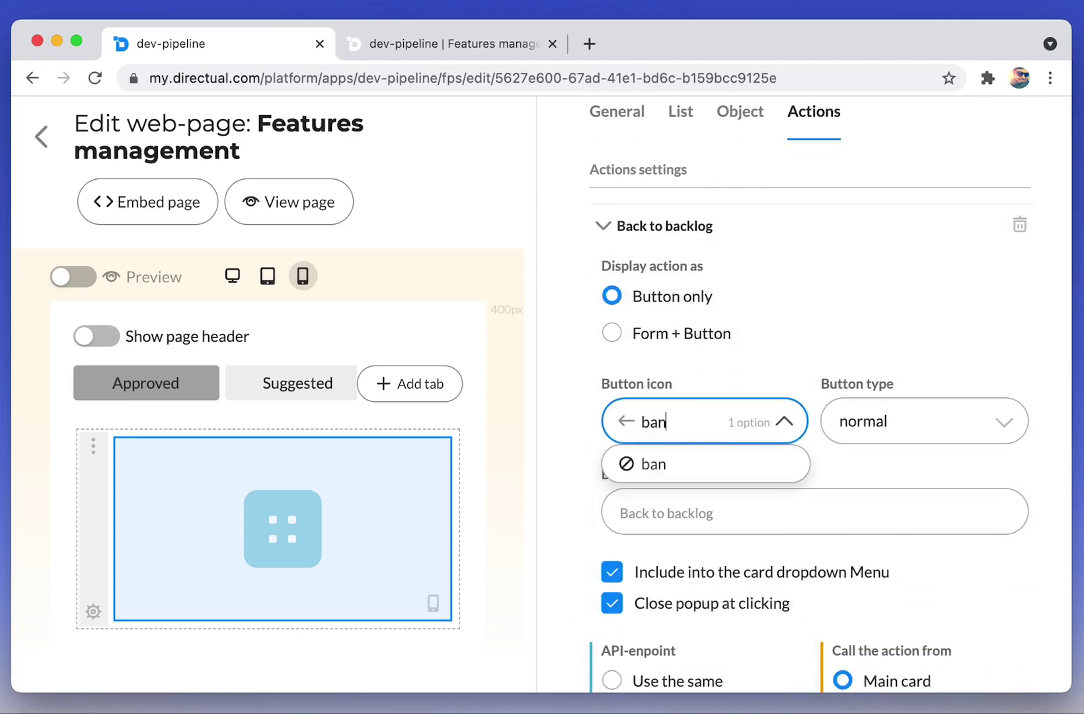
pyautogui.press('Return')
# On the published Features management page, open the T-2 Second feature card and run Remove from "under development" from its details.
pyautogui.click(440, 44)
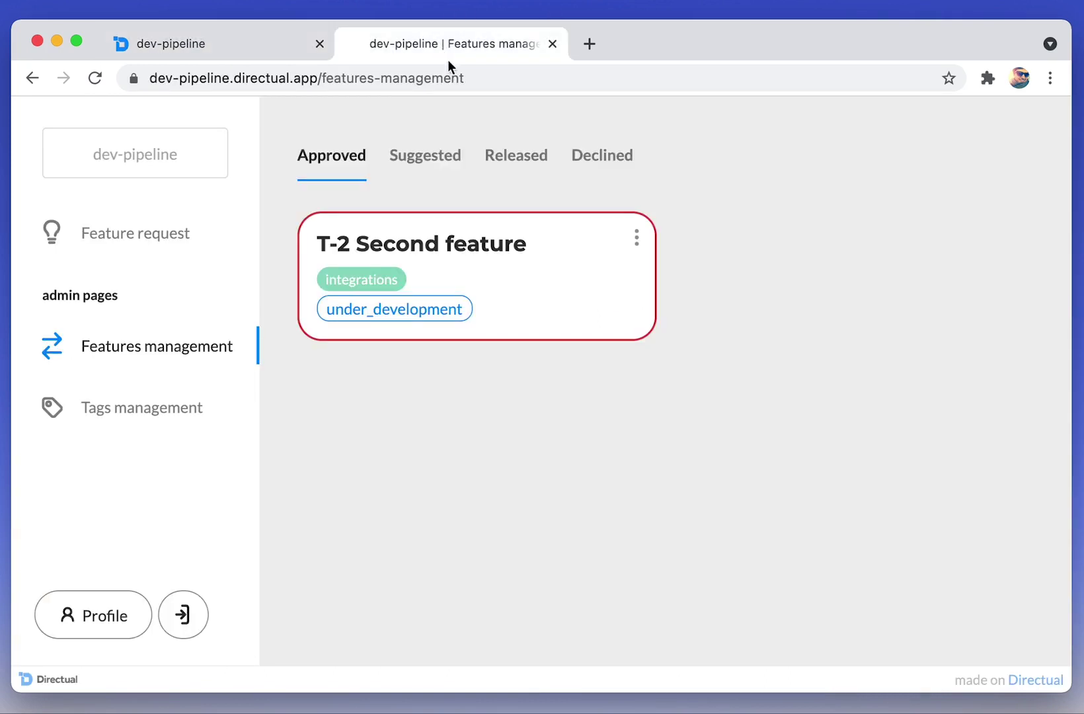
pyautogui.click(492, 310)
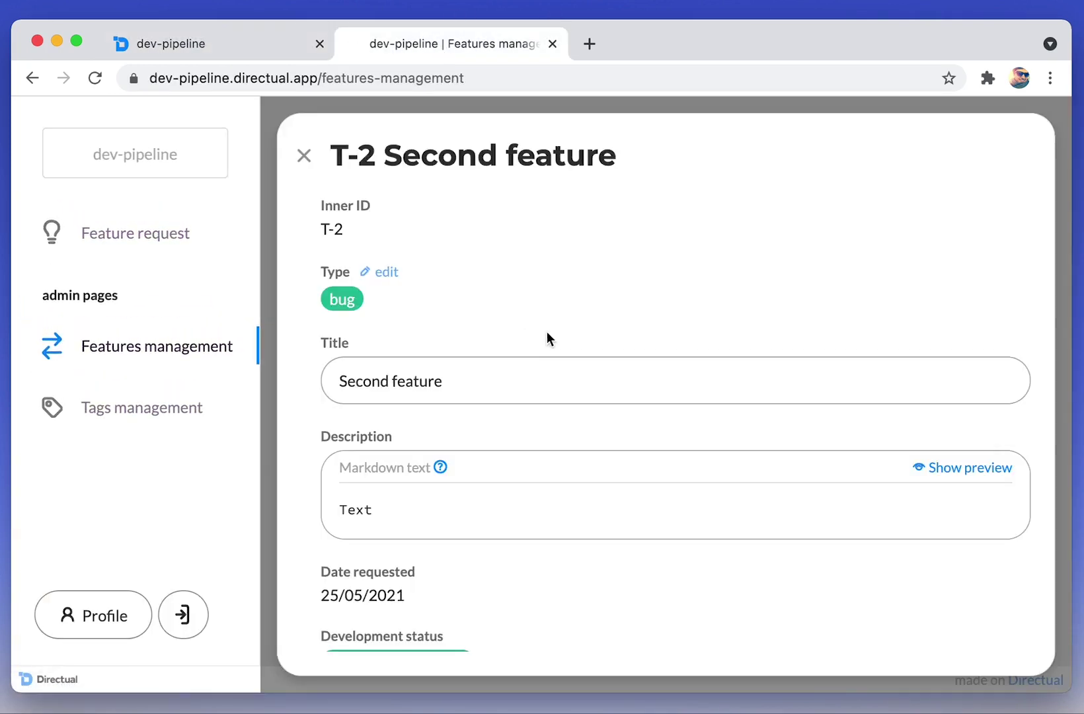
pyautogui.scroll(-6, 424, 299)
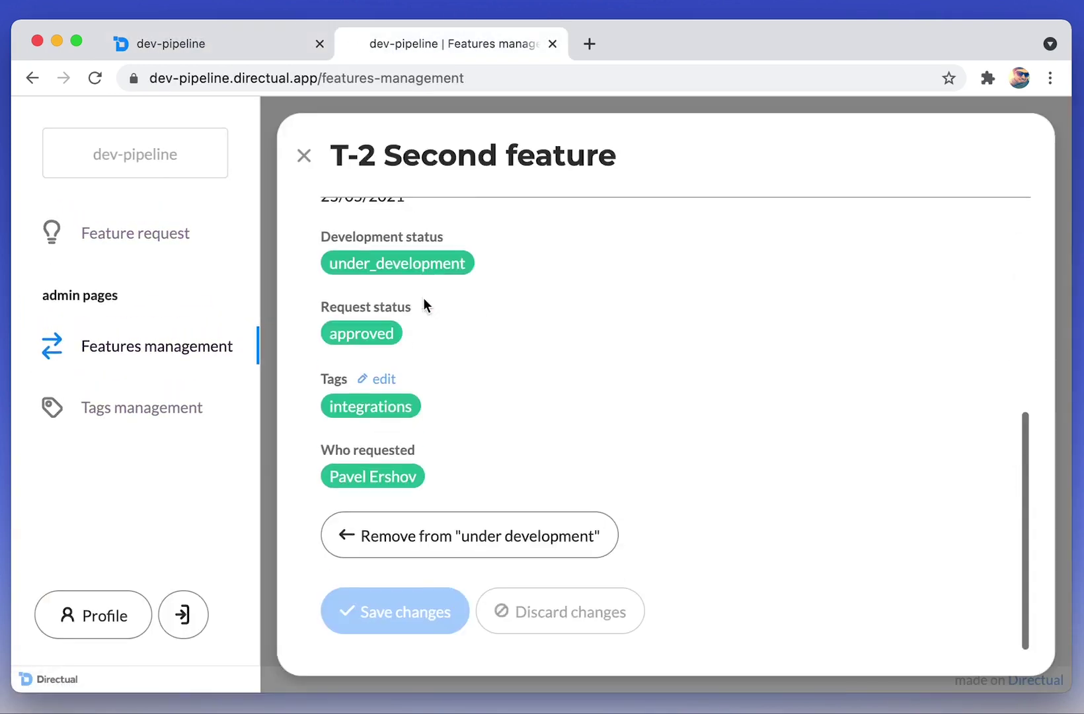
pyautogui.click(461, 552)
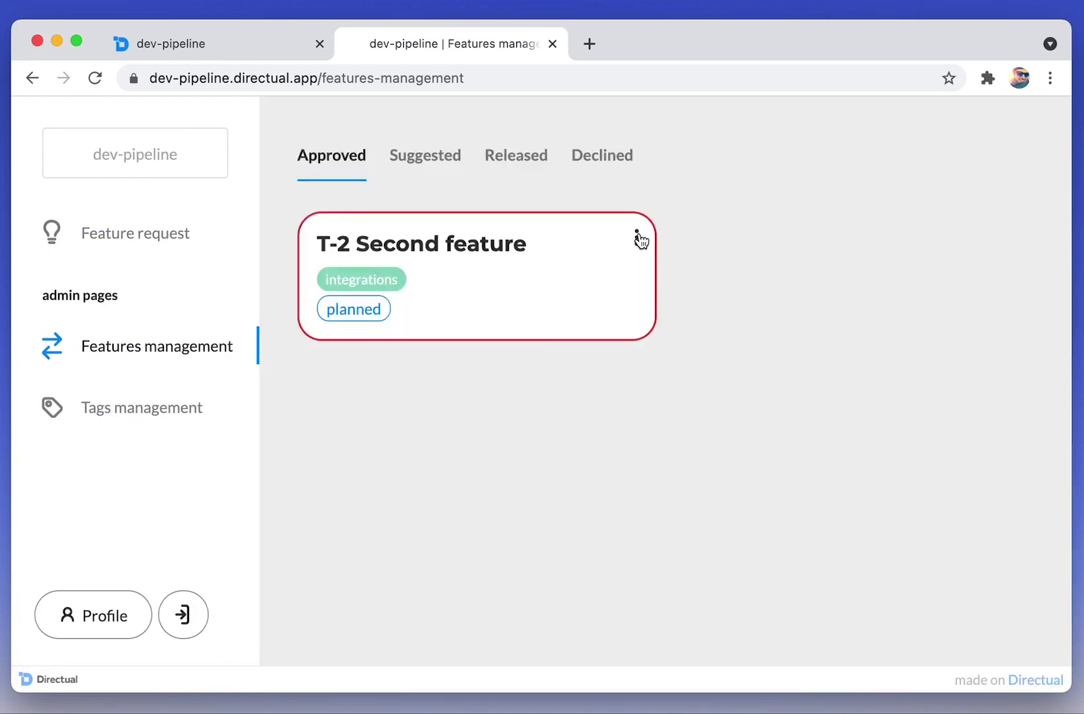
# Run Choose for development on the T-2 Second feature card from its dropdown and check the actions offered.
pyautogui.click(639, 239)
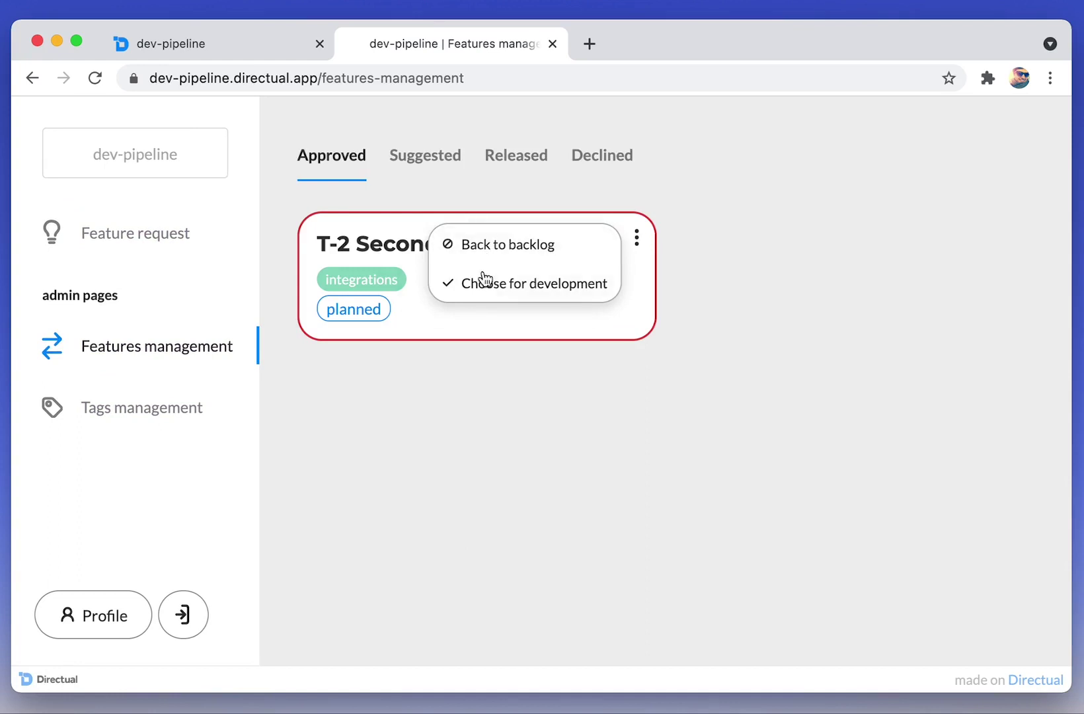
pyautogui.click(513, 291)
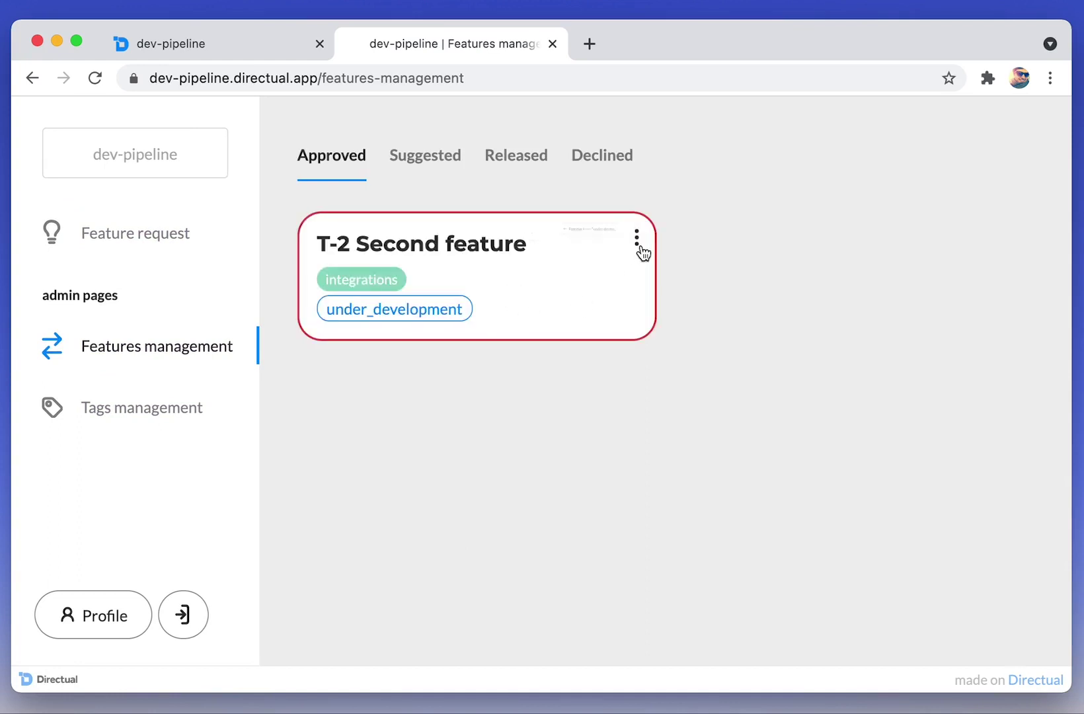
pyautogui.click(540, 410)
# In the page editor, add a new Cards view action named Release and display it as a button only.
pyautogui.click(229, 51)
pyautogui.scroll(3, 592, 342)
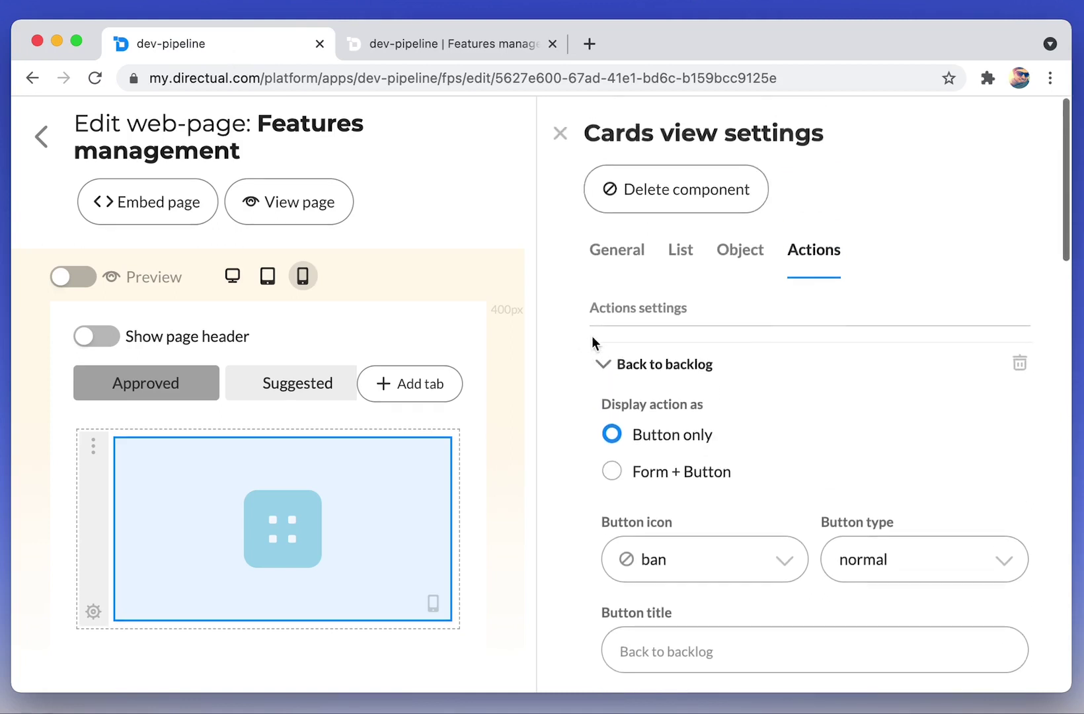
pyautogui.click(614, 376)
pyautogui.click(631, 405)
pyautogui.click(645, 385)
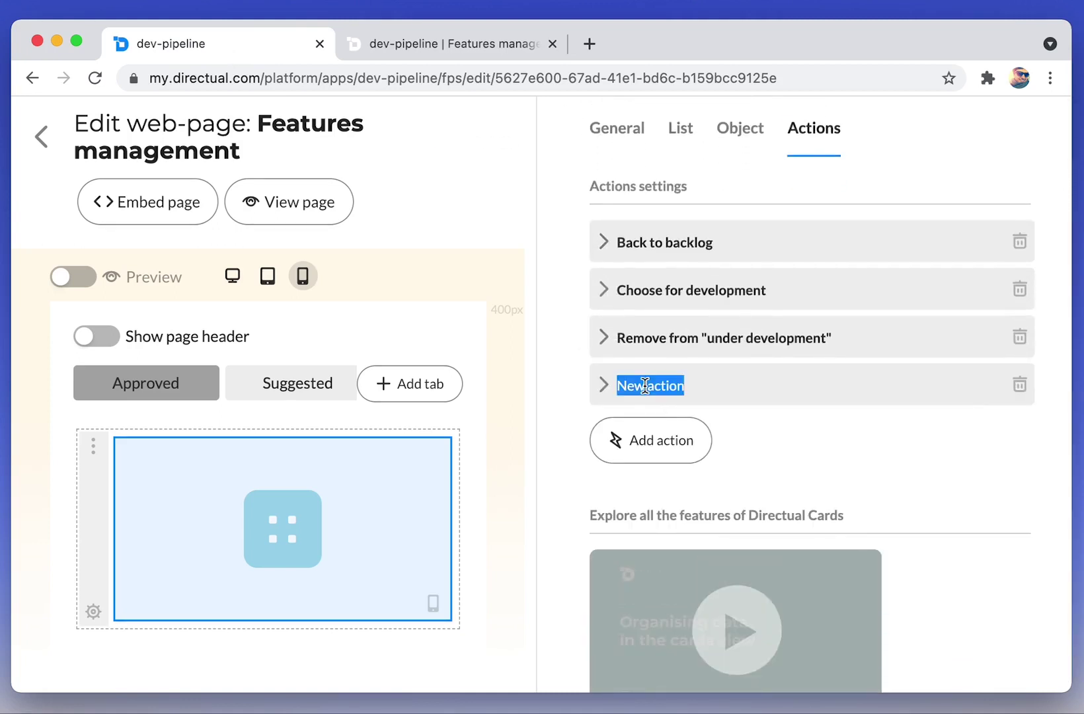
pyautogui.write('Re')
pyautogui.click(628, 398)
pyautogui.click(634, 454)
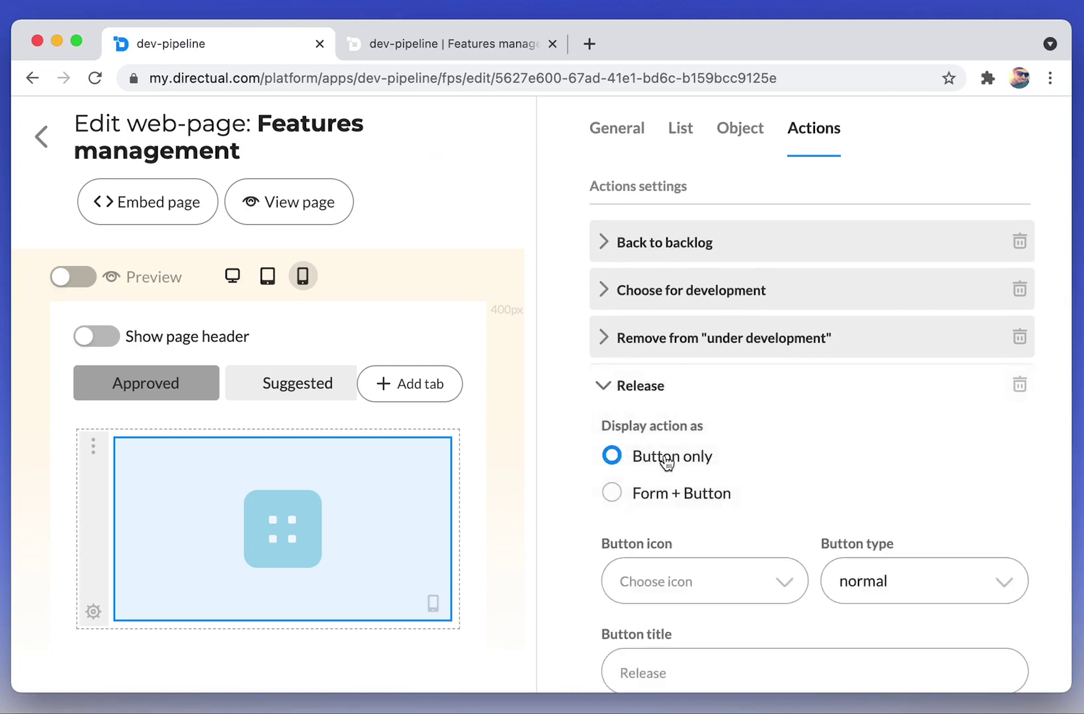
# Give the Release action the rocket icon and choose its button type.
pyautogui.scroll(-2, 670, 448)
pyautogui.click(669, 448)
pyautogui.write('ro')
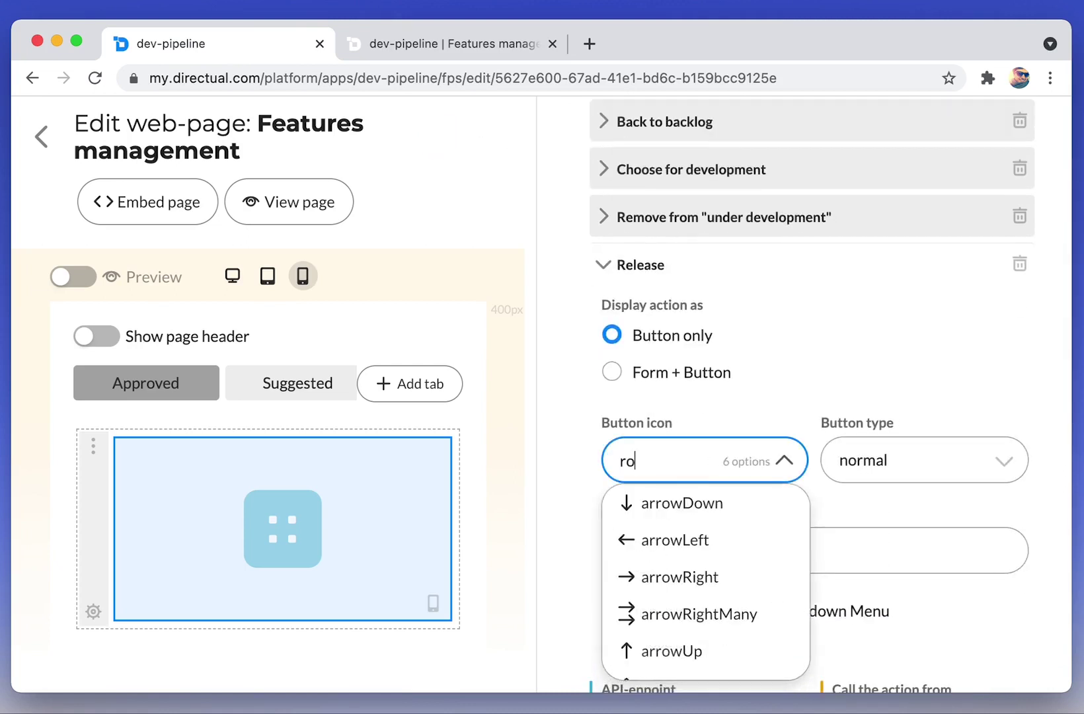
pyautogui.write('ck')
pyautogui.press('Return')
pyautogui.click(937, 472)
pyautogui.click(891, 552)
# Include Release in the card dropdown menu with popup closing at clicking, and use moveFeatures as its additional API-endpoint.
pyautogui.click(641, 609)
pyautogui.click(651, 642)
pyautogui.scroll(-6, 668, 595)
pyautogui.click(658, 365)
pyautogui.click(668, 449)
pyautogui.write('mo')
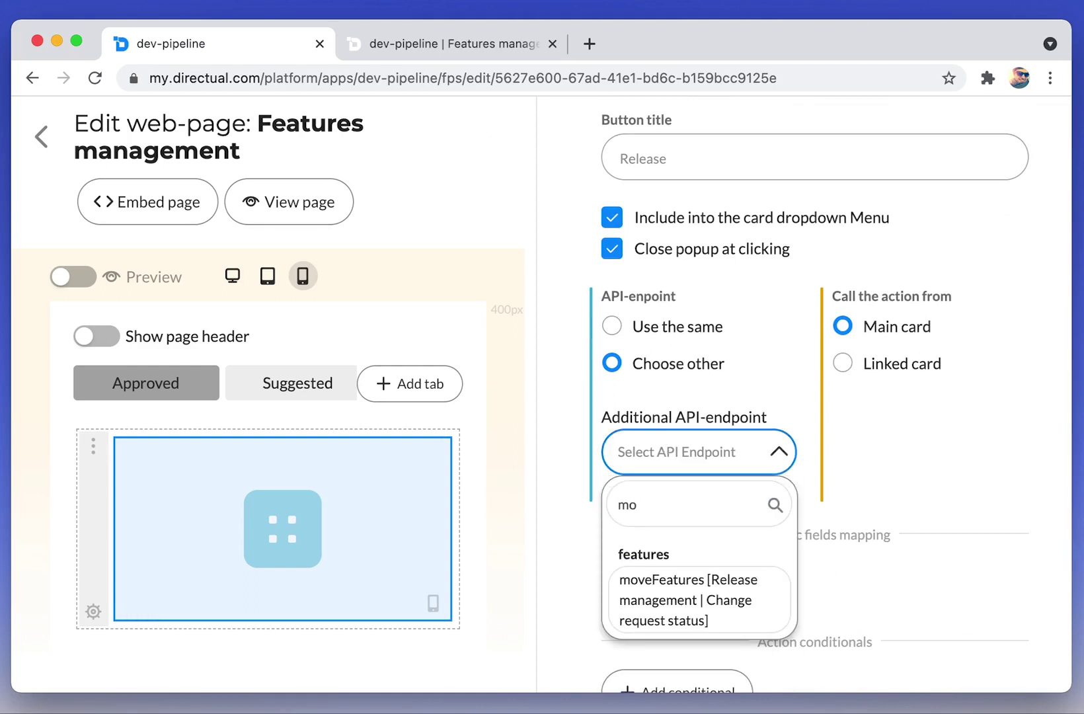
pyautogui.click(684, 598)
# Add a mapping rule to the Release action that fills id with the Object card's id.
pyautogui.scroll(-4, 674, 443)
pyautogui.click(669, 363)
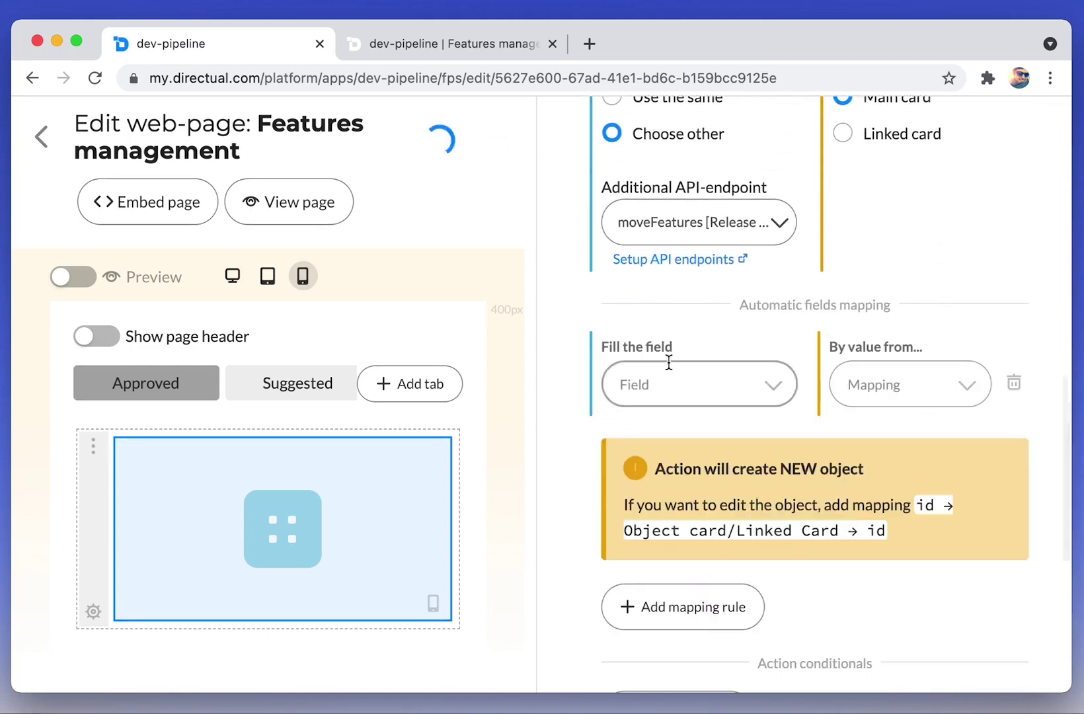
pyautogui.click(668, 380)
pyautogui.write('id {{id')
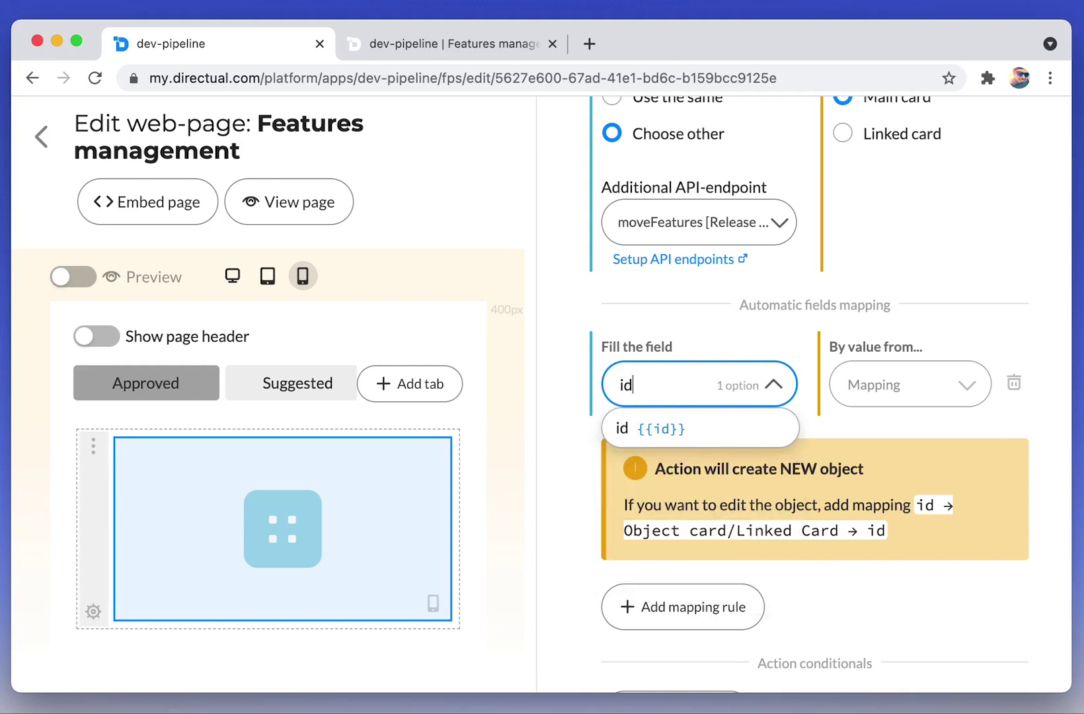
pyautogui.click(760, 428)
pyautogui.click(917, 389)
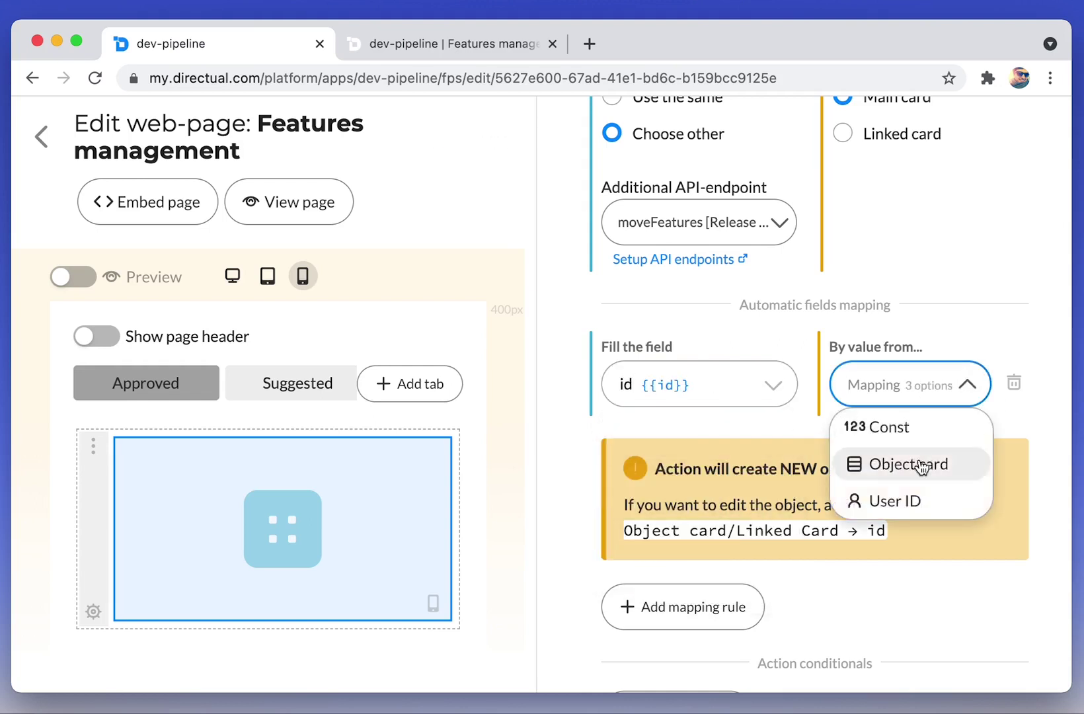
pyautogui.click(922, 465)
pyautogui.click(900, 450)
pyautogui.write('id')
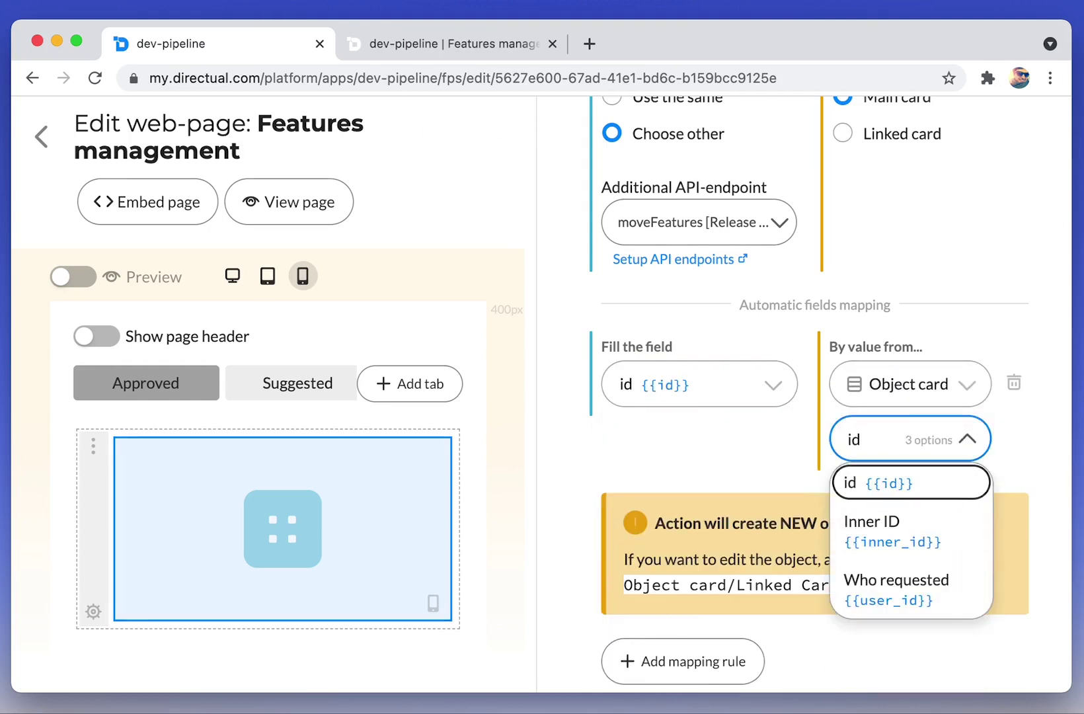
pyautogui.press('Return')
# Add a second mapping rule to the Release action that fills Development status with the constant released.
pyautogui.click(702, 505)
pyautogui.click(667, 511)
pyautogui.write('s')
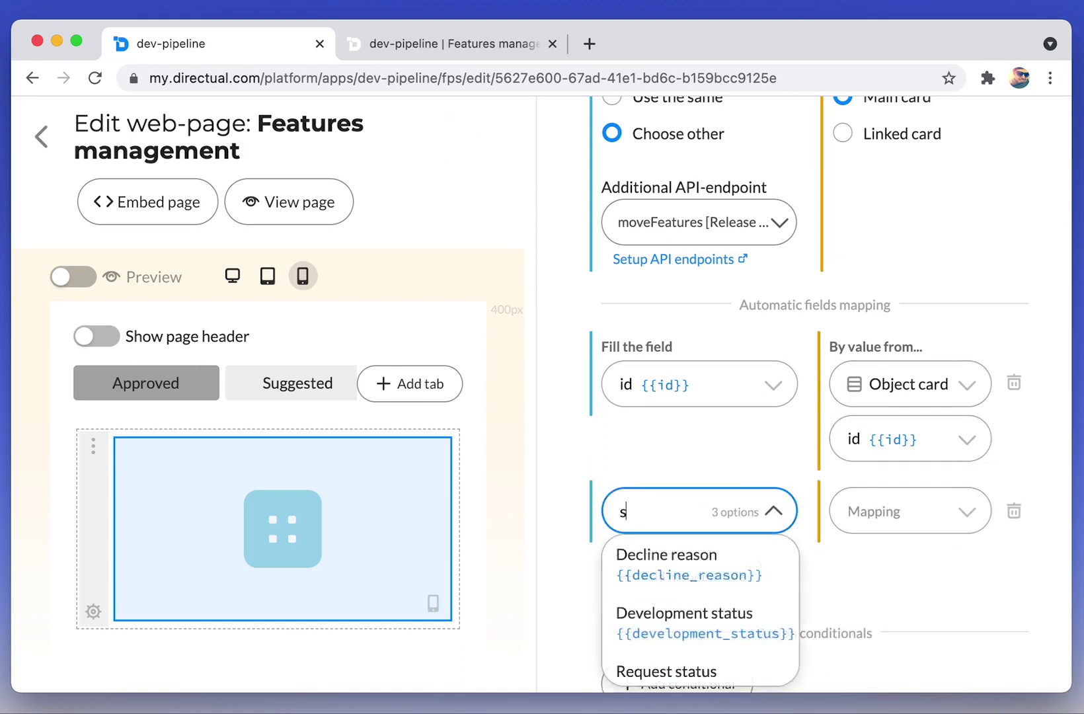
pyautogui.write('tat')
pyautogui.press('Return')
pyautogui.click(892, 510)
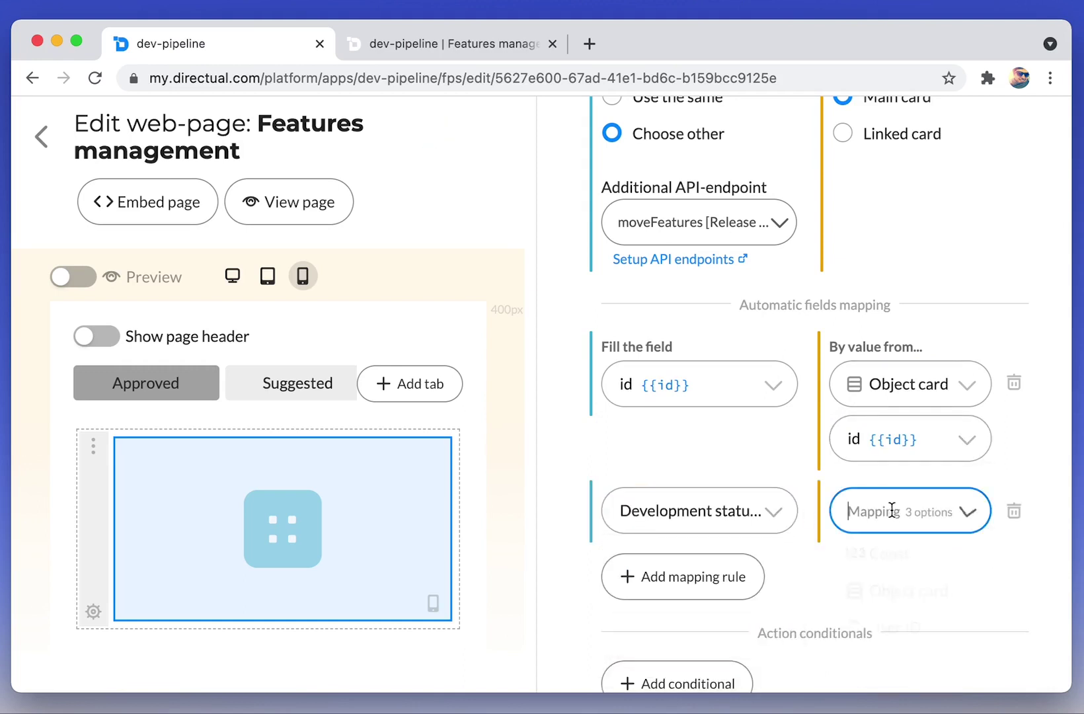
pyautogui.click(892, 552)
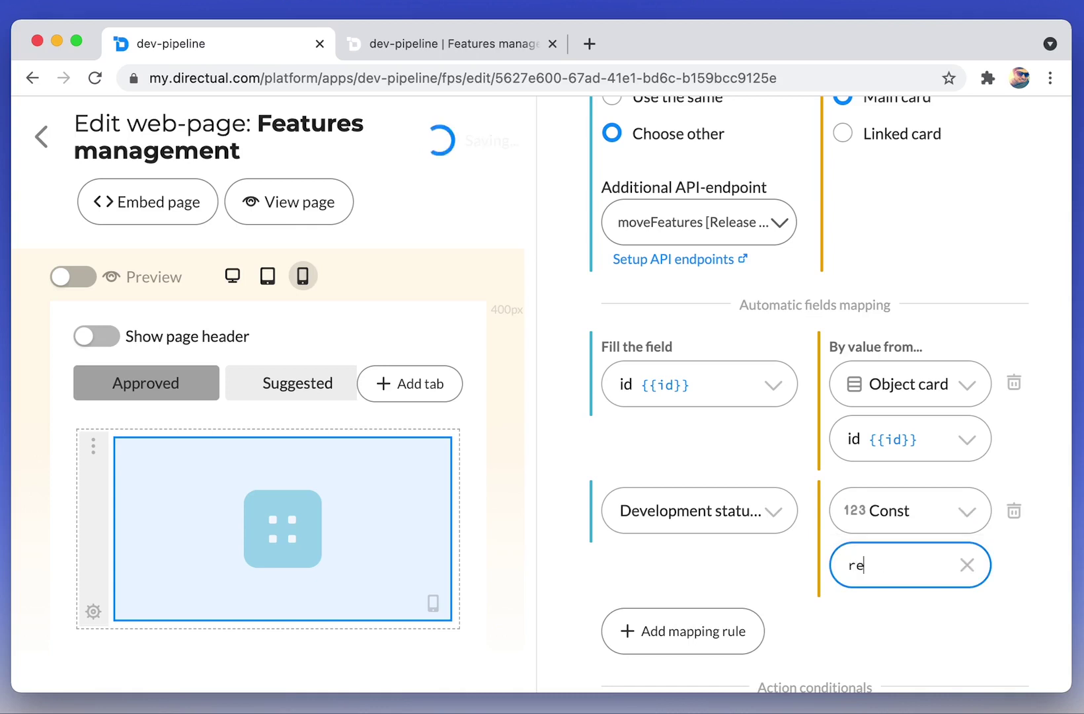
pyautogui.click(871, 624)
# Add a conditional to the Release action using Object field equals to and the Development status field.
pyautogui.scroll(-4, 800, 586)
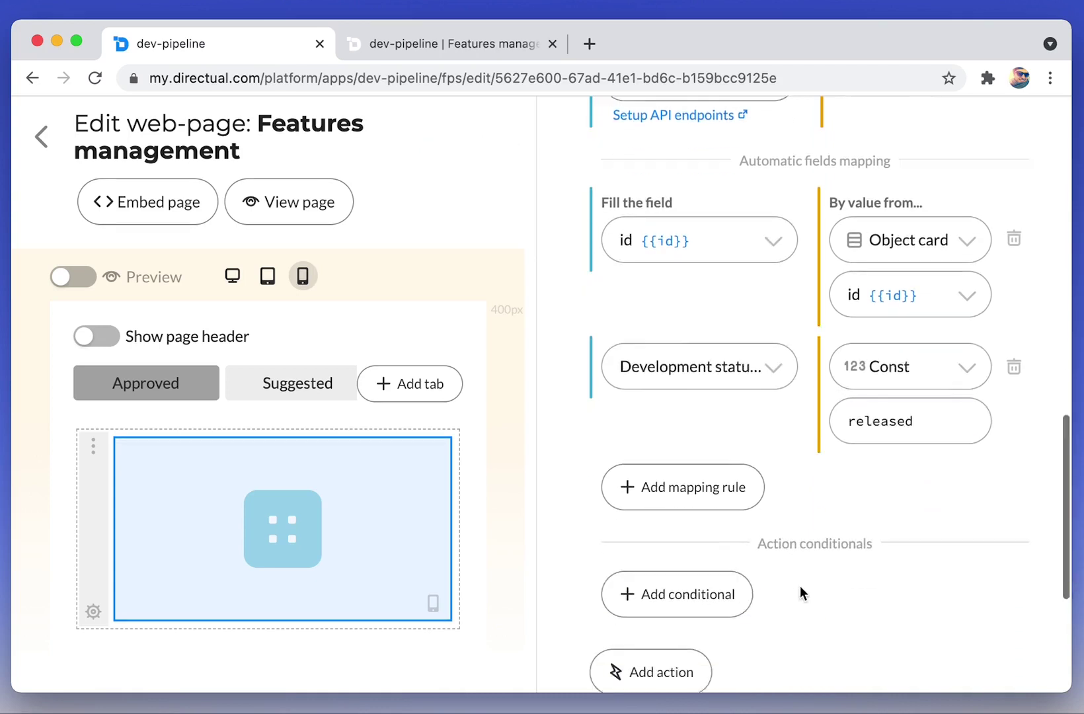
pyautogui.click(679, 499)
pyautogui.click(682, 520)
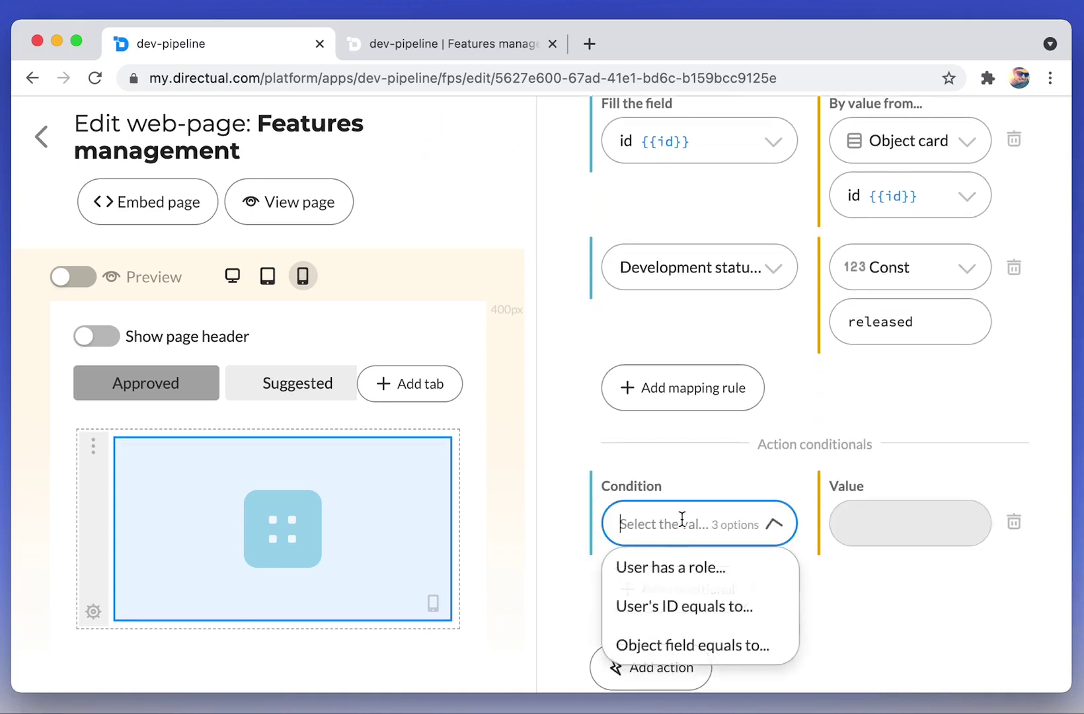
pyautogui.click(689, 642)
pyautogui.click(853, 522)
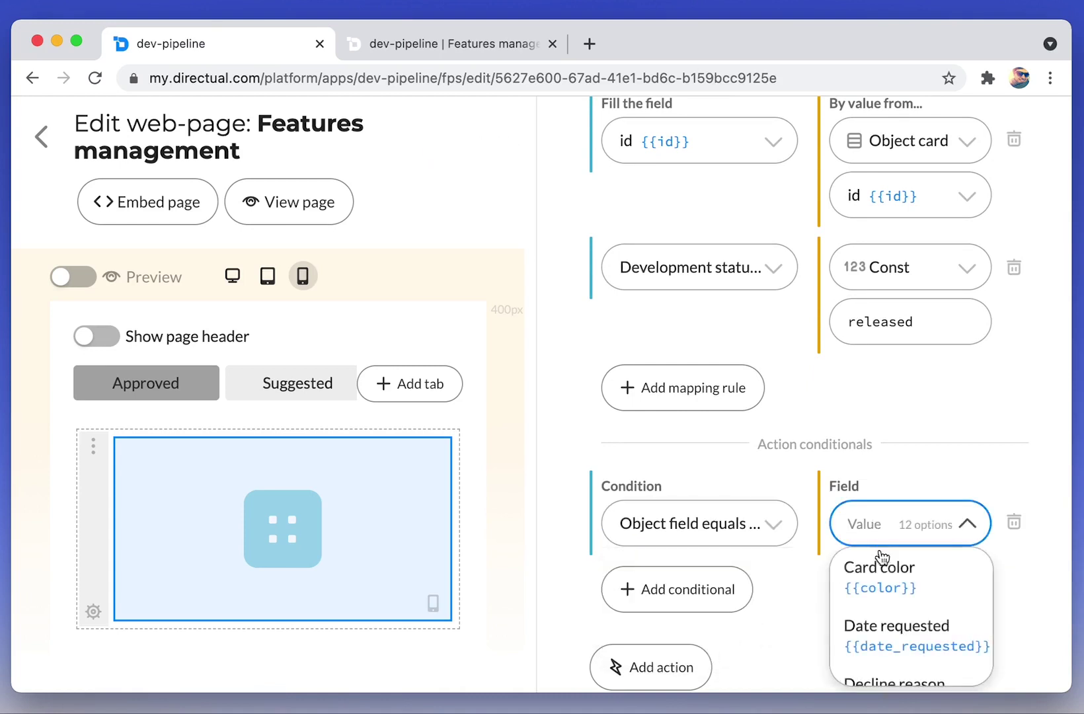
pyautogui.write('sta')
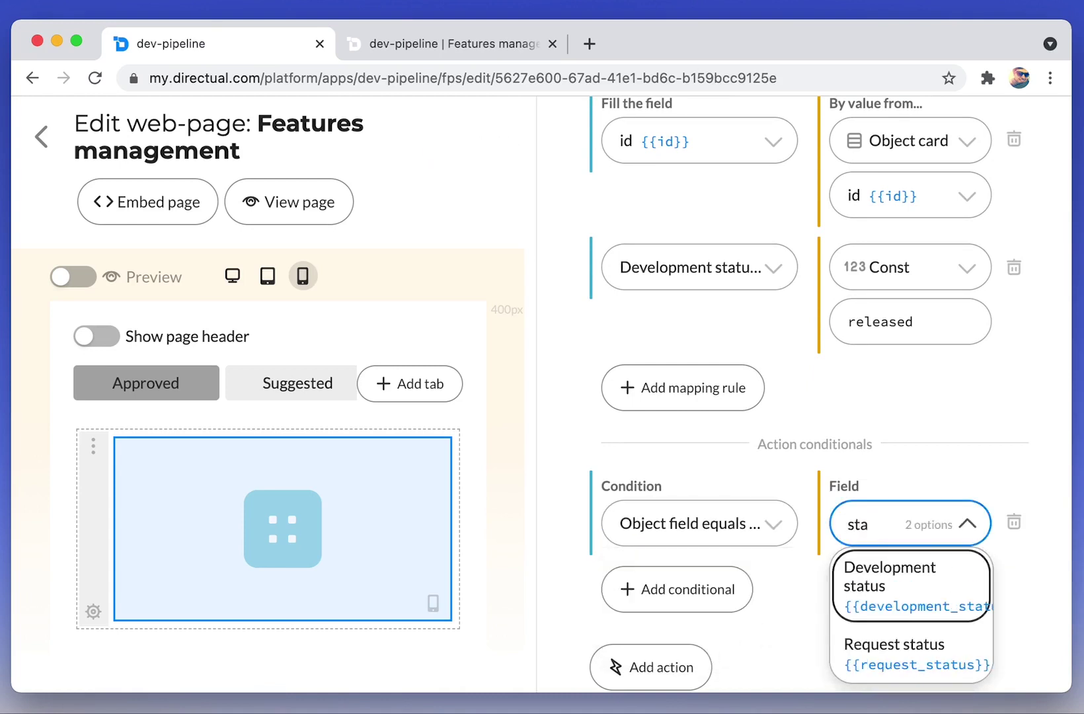
pyautogui.click(932, 557)
# Set the Release conditional's Development status value to under_development.
pyautogui.click(900, 579)
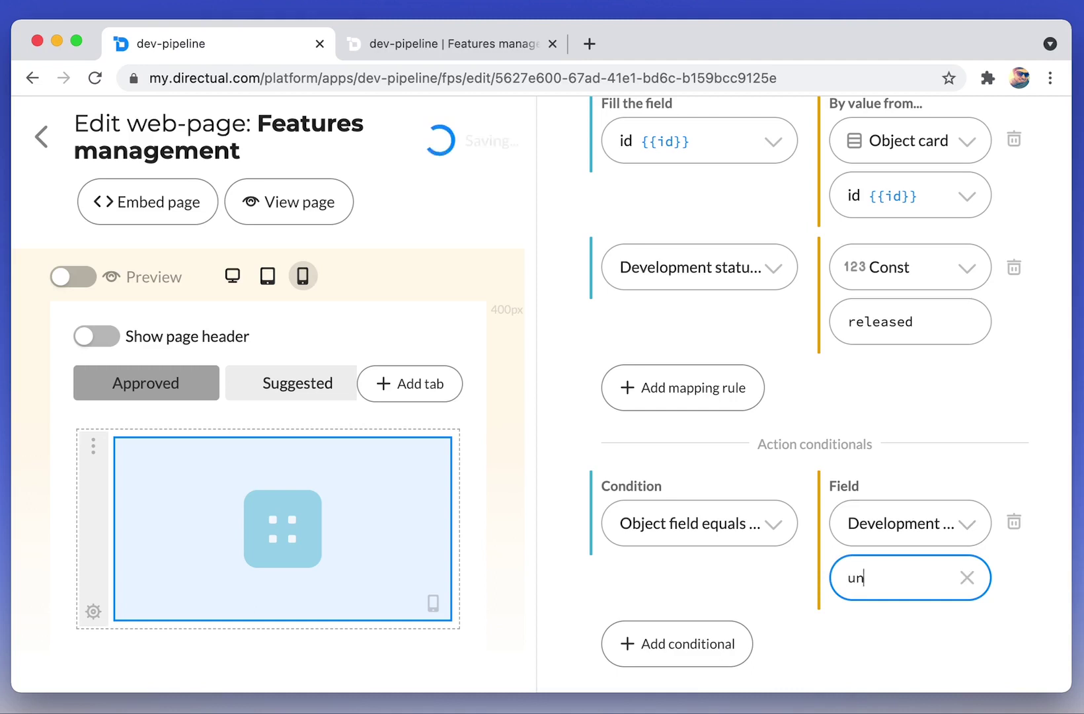
pyautogui.write('under_developme')
pyautogui.click(894, 662)
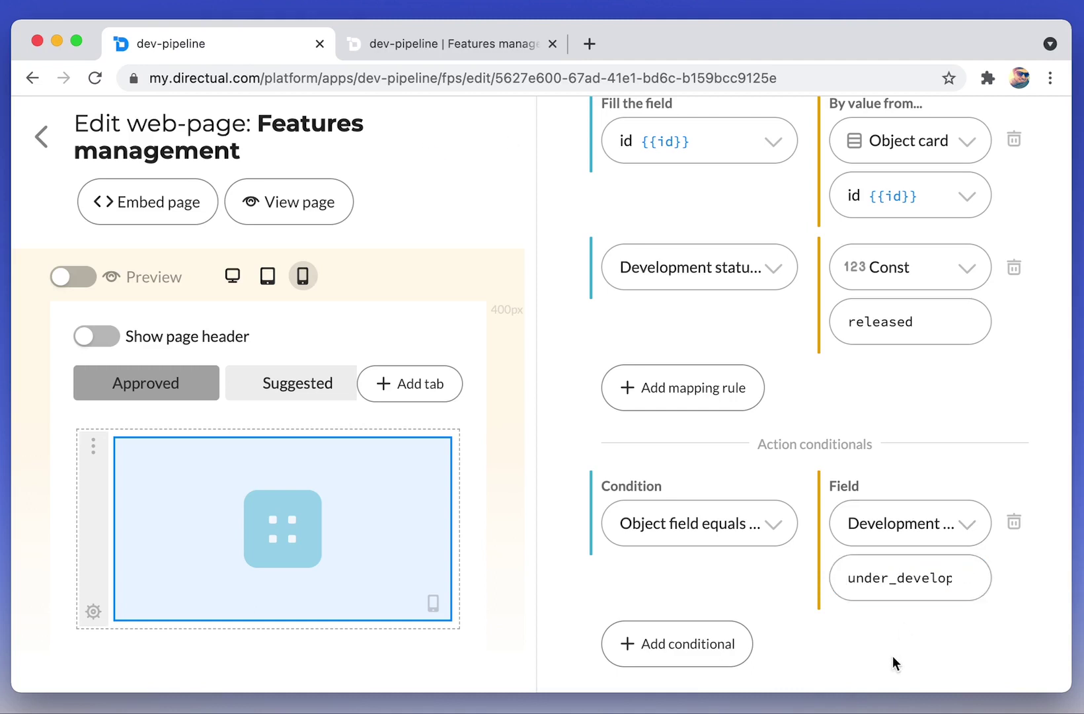
pyautogui.scroll(-5, 833, 620)
pyautogui.scroll(15, 777, 520)
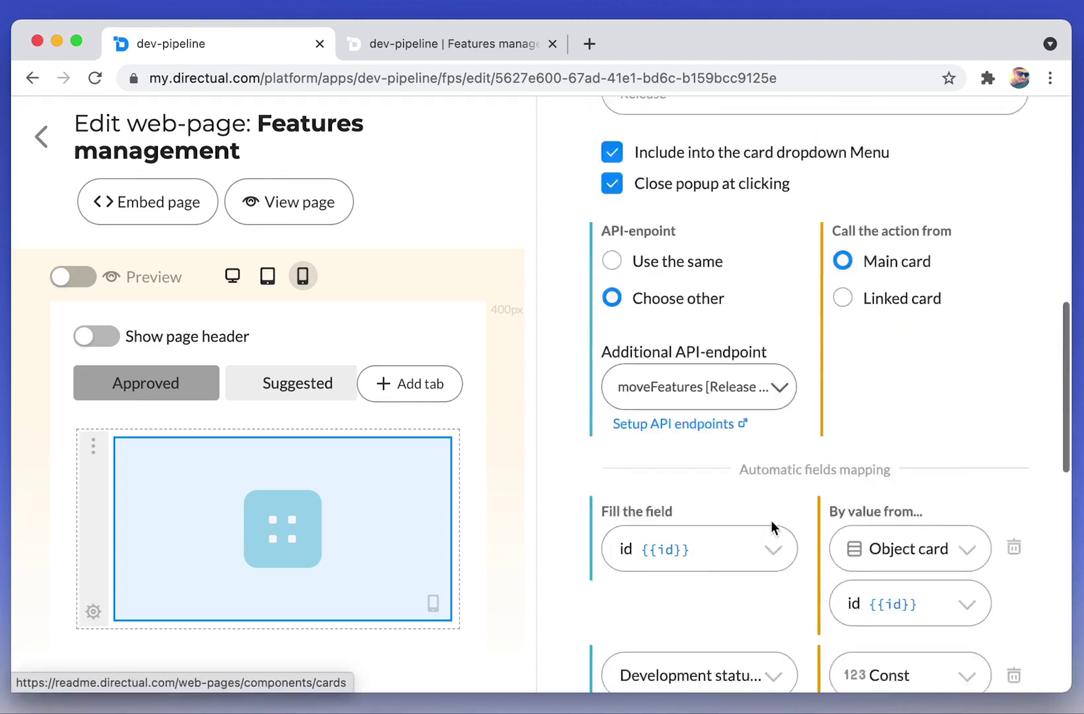
# Reload the published Features management page and run Release on the T-2 Second feature card.
pyautogui.click(513, 48)
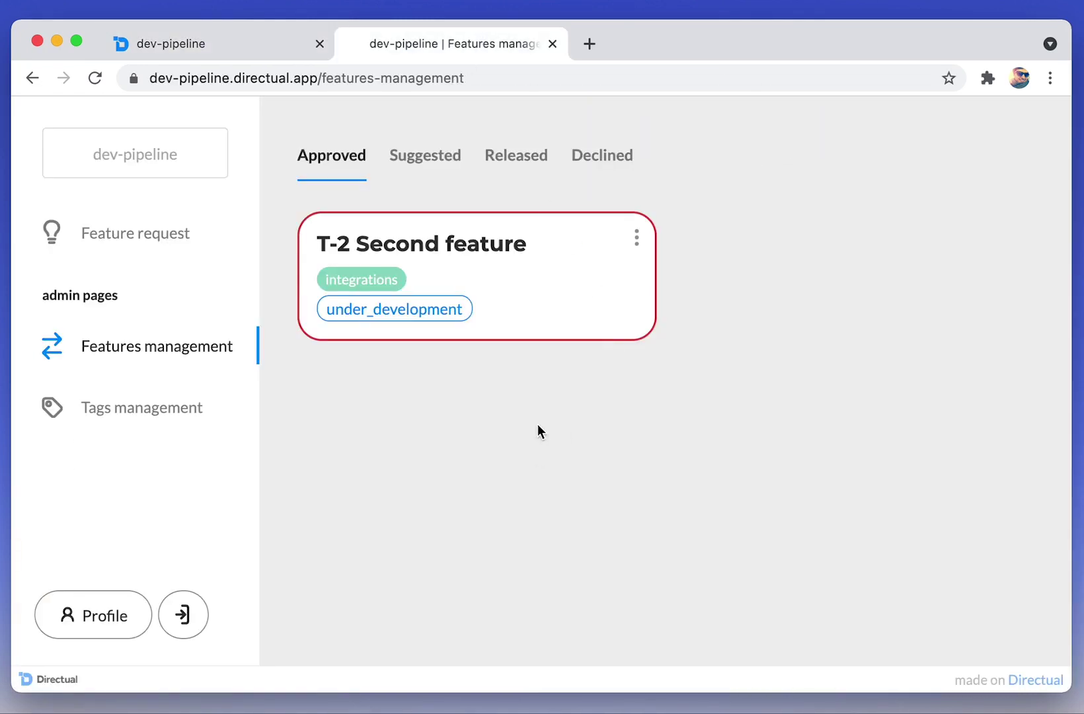
pyautogui.press('super+r')
pyautogui.click(519, 245)
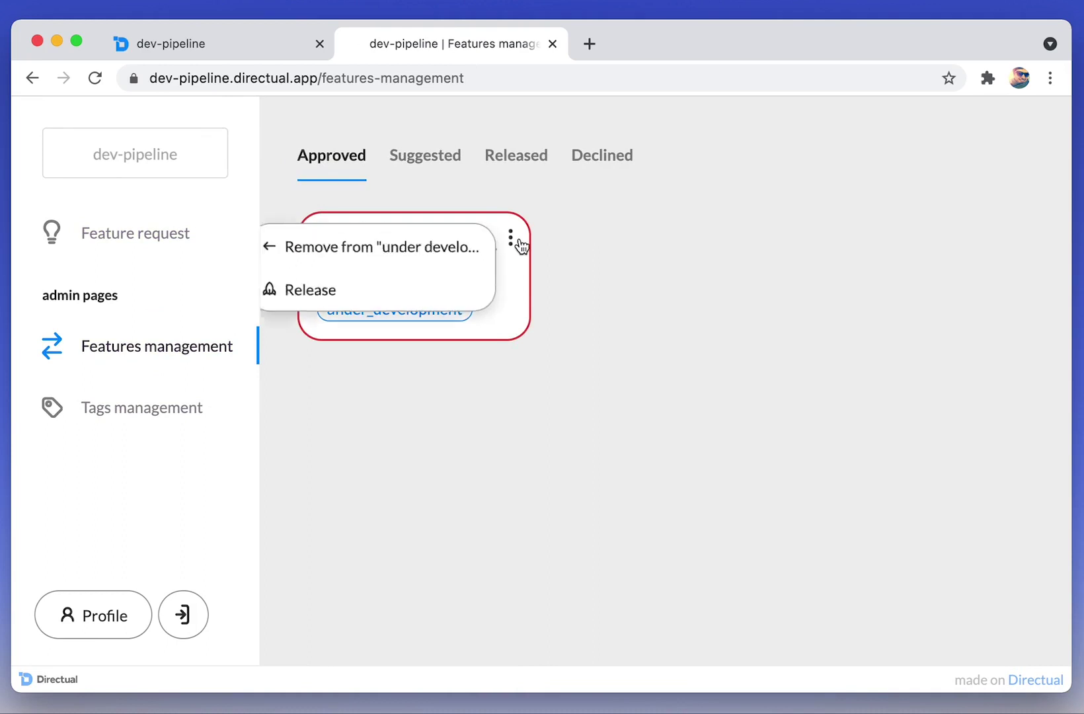
pyautogui.click(368, 286)
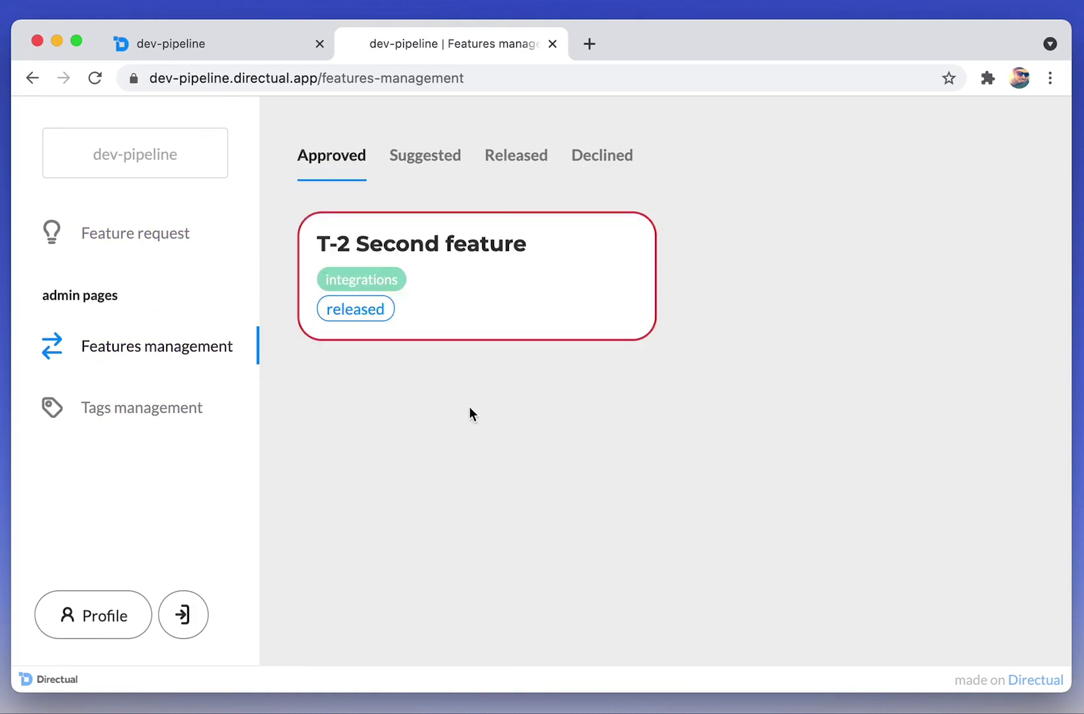
# Open the RM_approvedFeatures API-endpoint configuration and expand its filter for features objects.
pyautogui.click(208, 45)
pyautogui.click(41, 137)
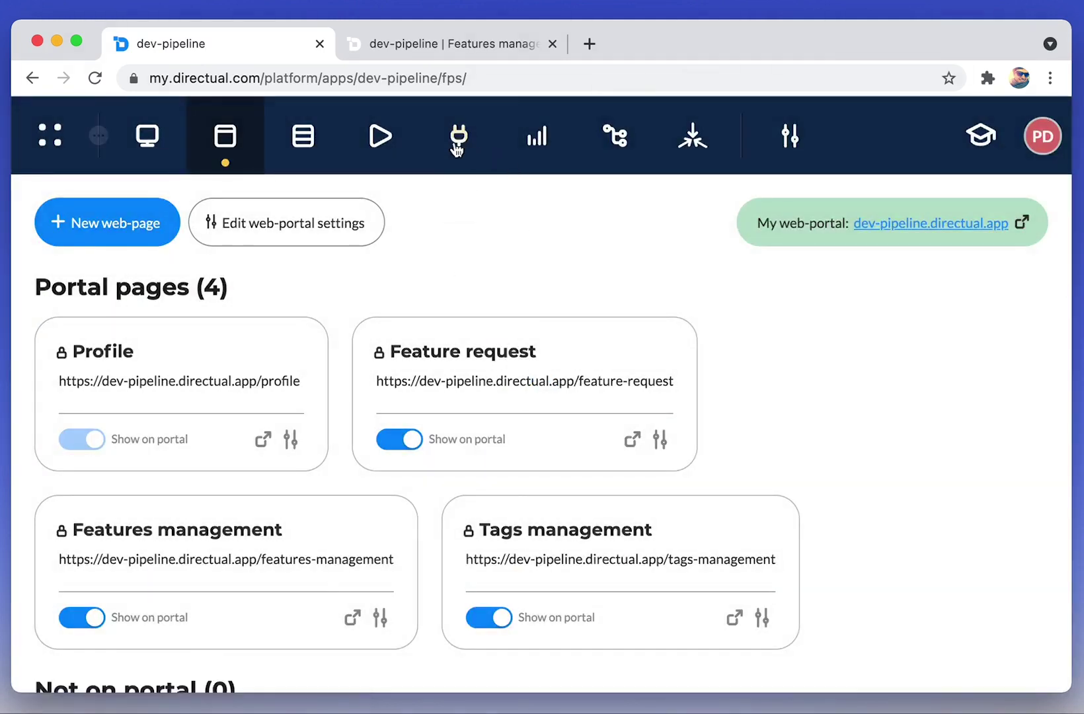
pyautogui.click(456, 145)
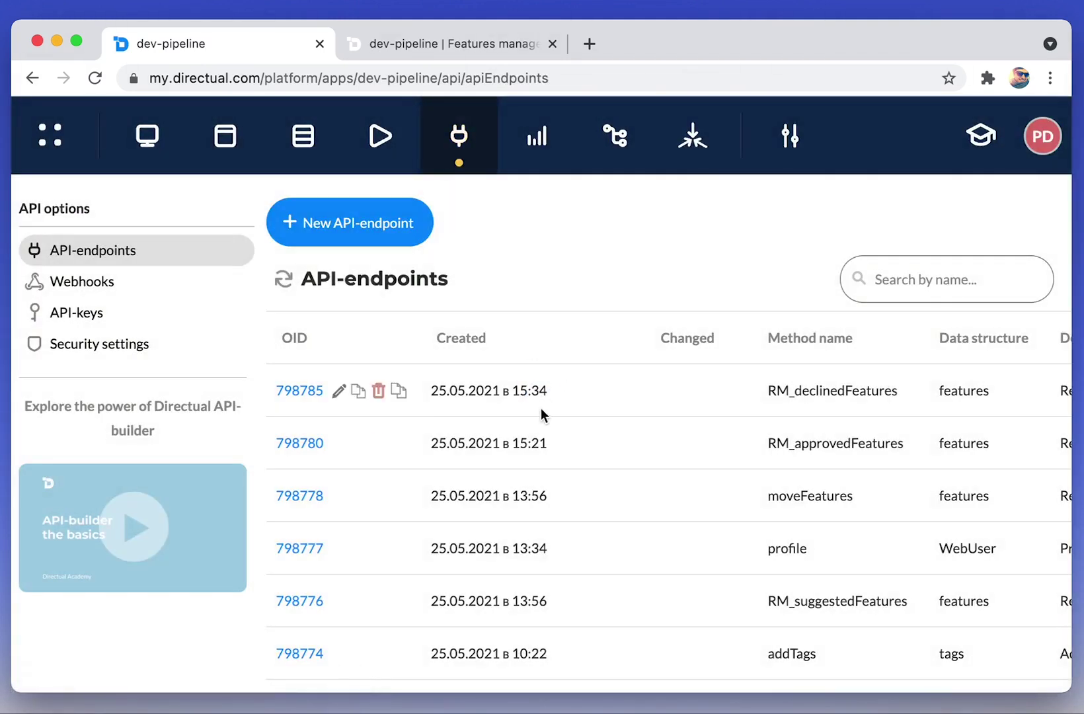
pyautogui.scroll(-2, 544, 414)
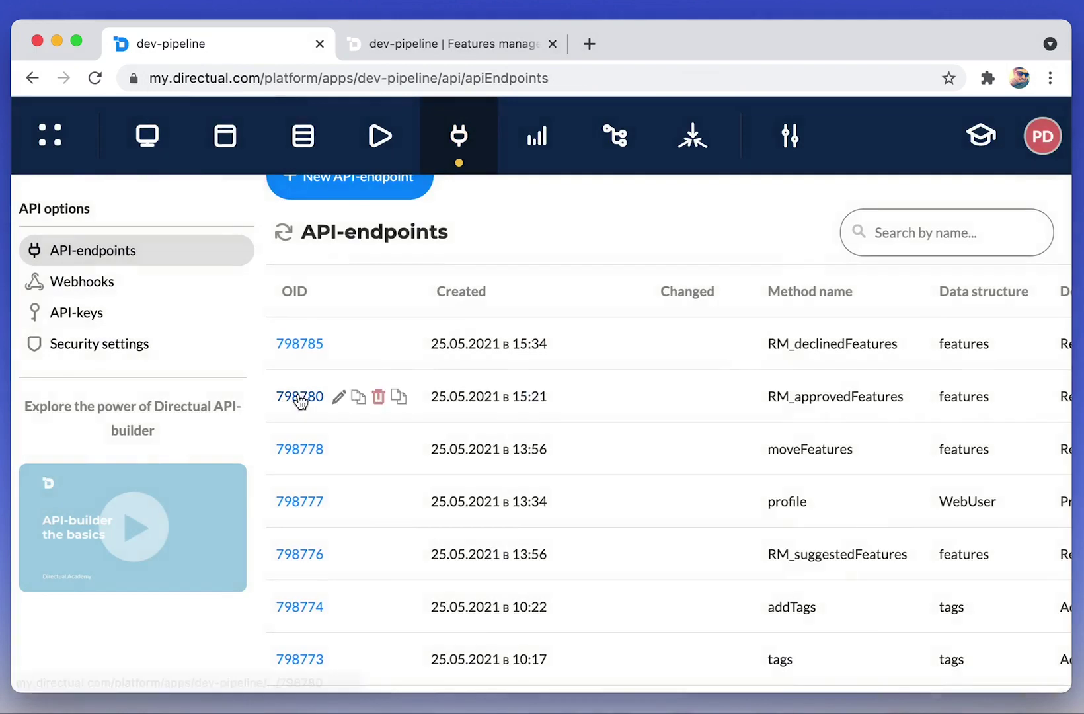
pyautogui.click(299, 397)
pyautogui.scroll(-15, 347, 383)
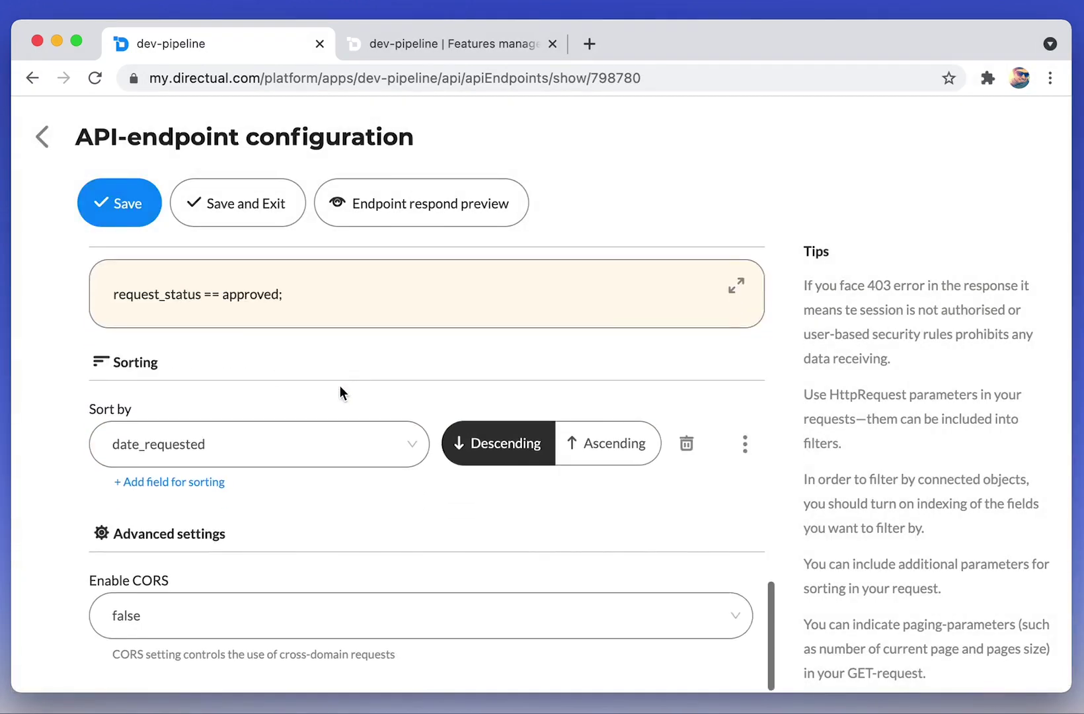
pyautogui.scroll(3, 318, 394)
pyautogui.click(737, 413)
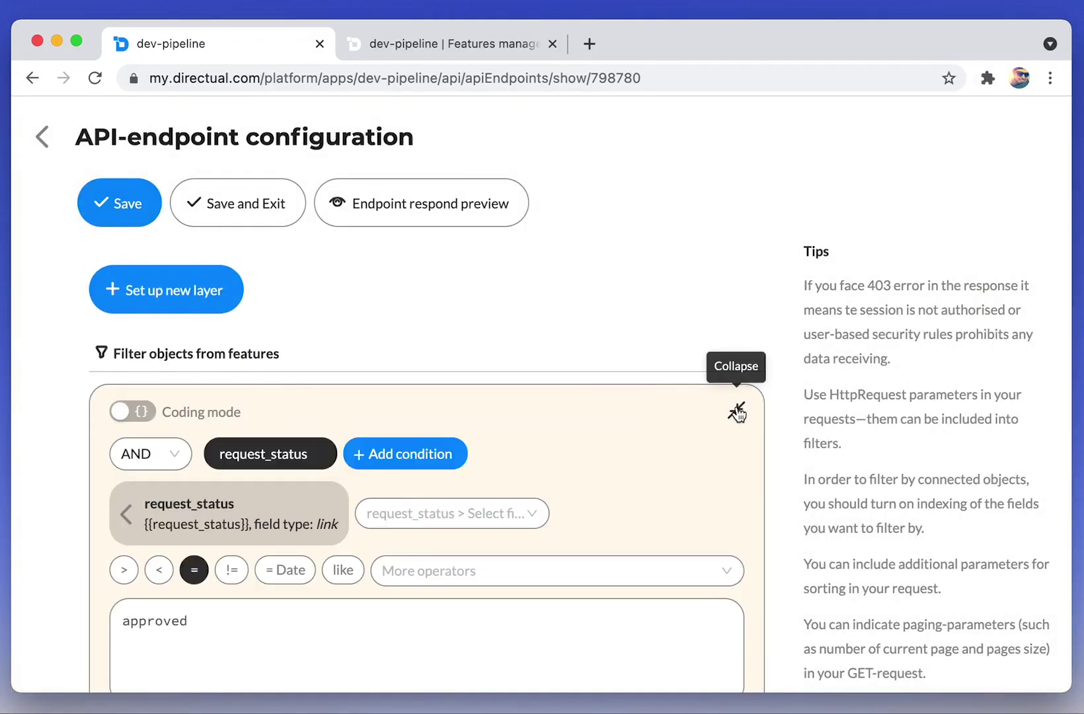
# Add a filter condition requiring development_status to be not equal to released, and save and exit the endpoint.
pyautogui.click(395, 453)
pyautogui.click(228, 502)
pyautogui.write('dev')
pyautogui.press('Return')
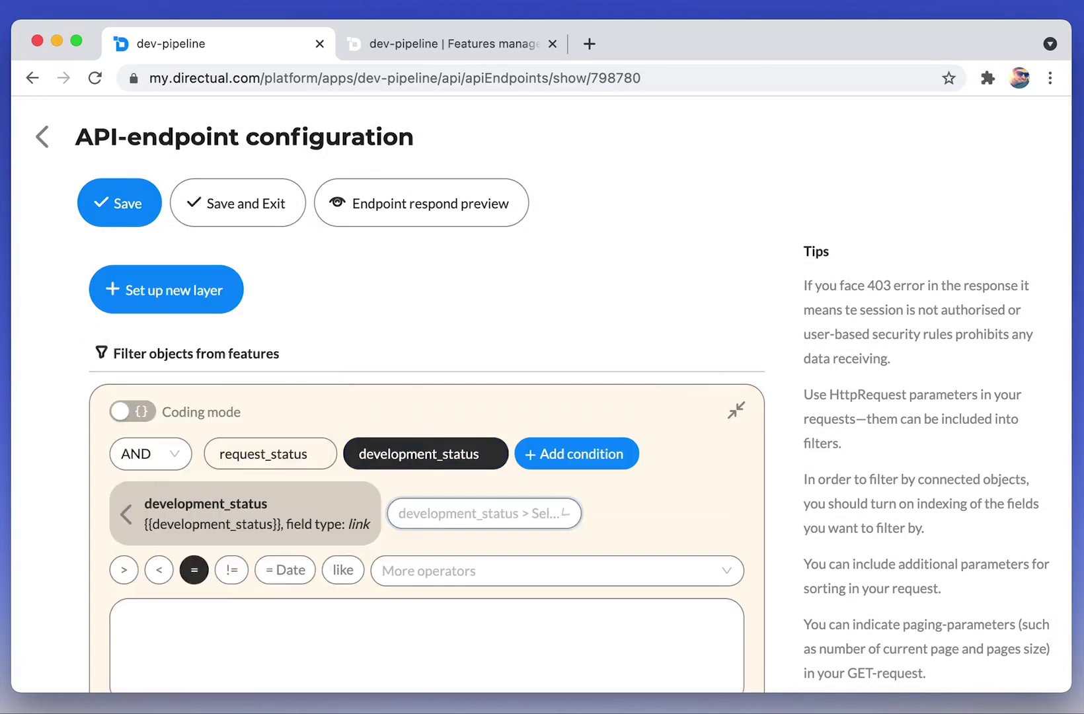
pyautogui.click(231, 570)
pyautogui.click(234, 628)
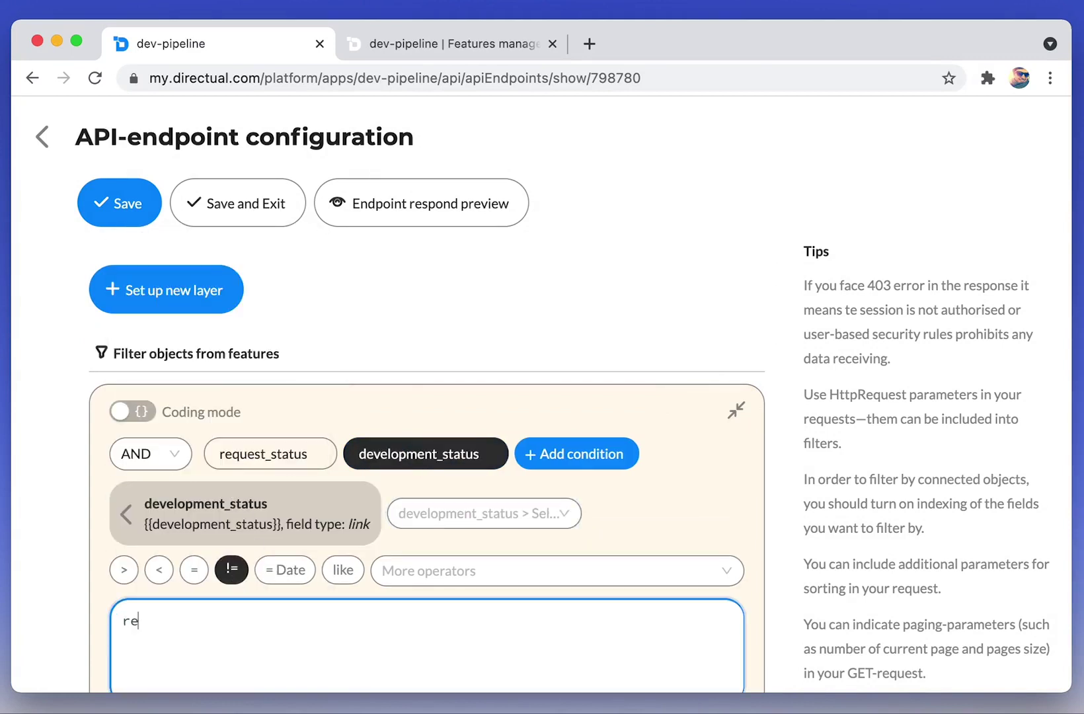
pyautogui.write('released')
pyautogui.click(246, 203)
# Reload the published Features management page and approve the suggested T-3 Third feature card.
pyautogui.click(446, 53)
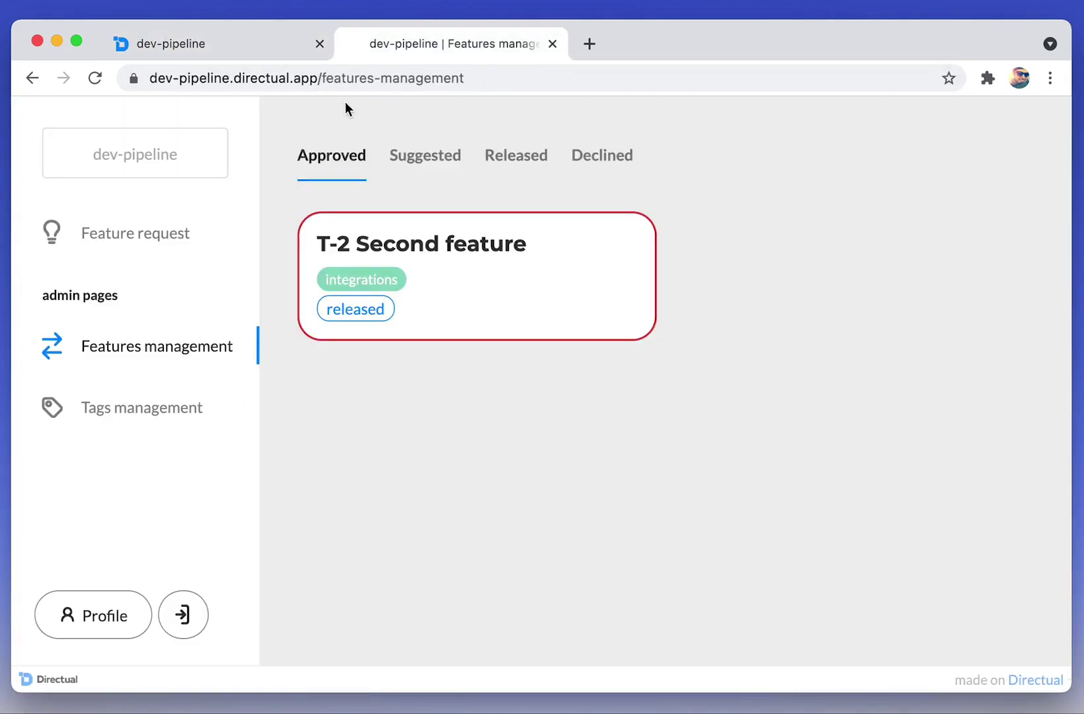
pyautogui.click(95, 78)
pyautogui.click(446, 166)
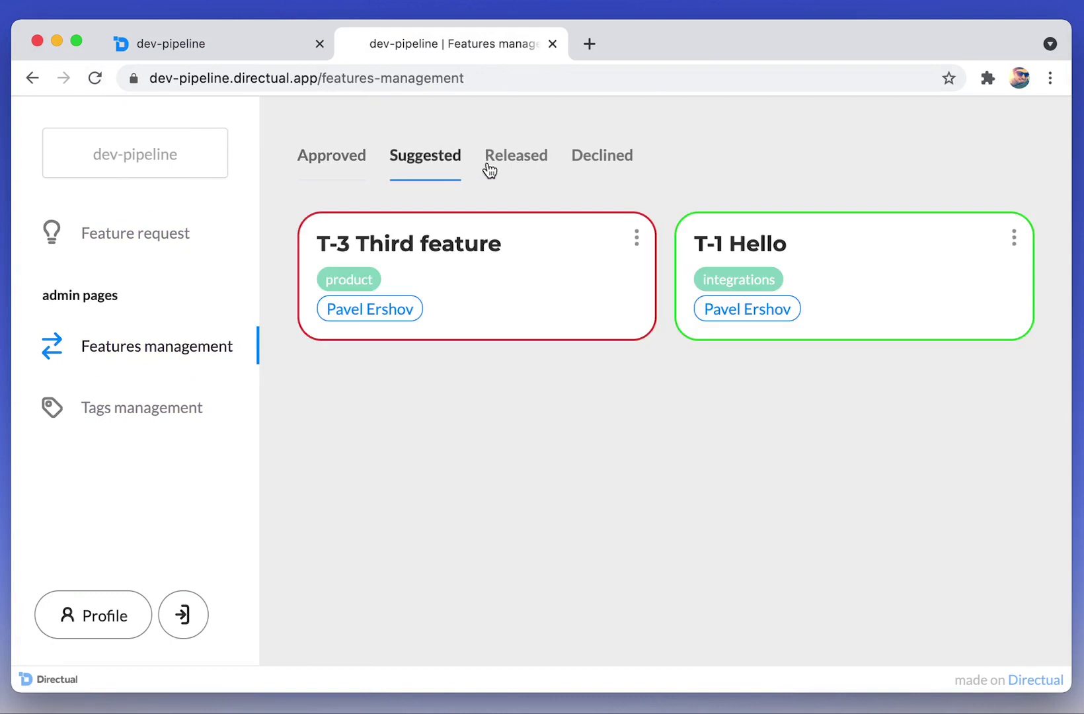
pyautogui.click(638, 238)
pyautogui.click(578, 251)
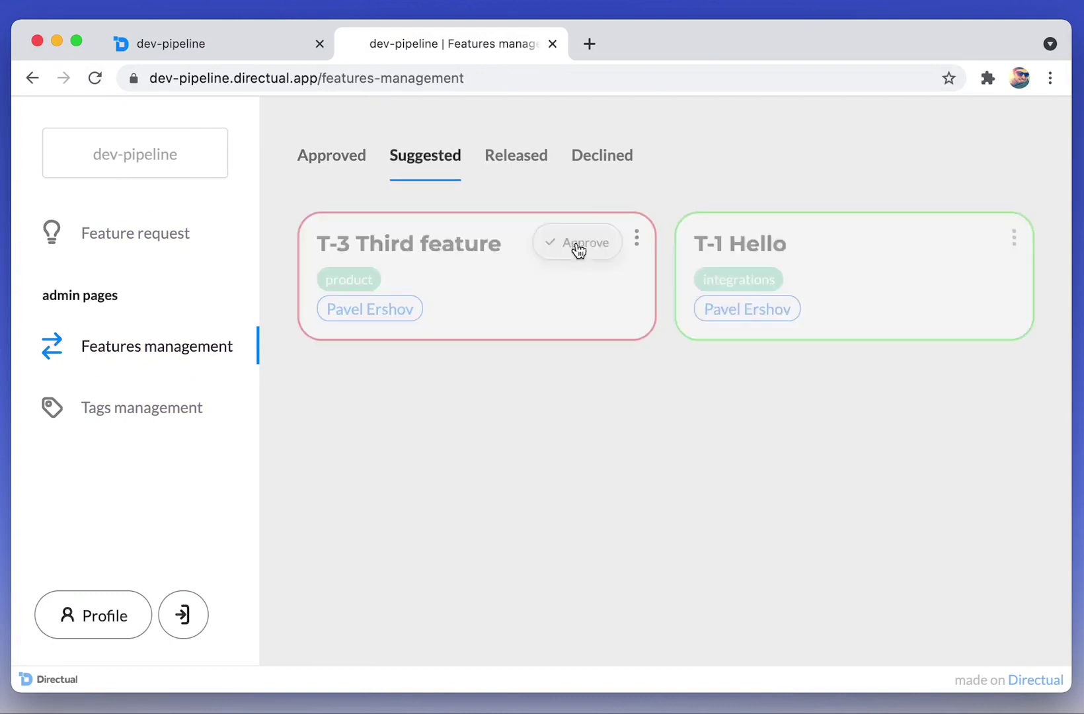
# Send the approved T-3 Third feature card back to the backlog.
pyautogui.click(352, 164)
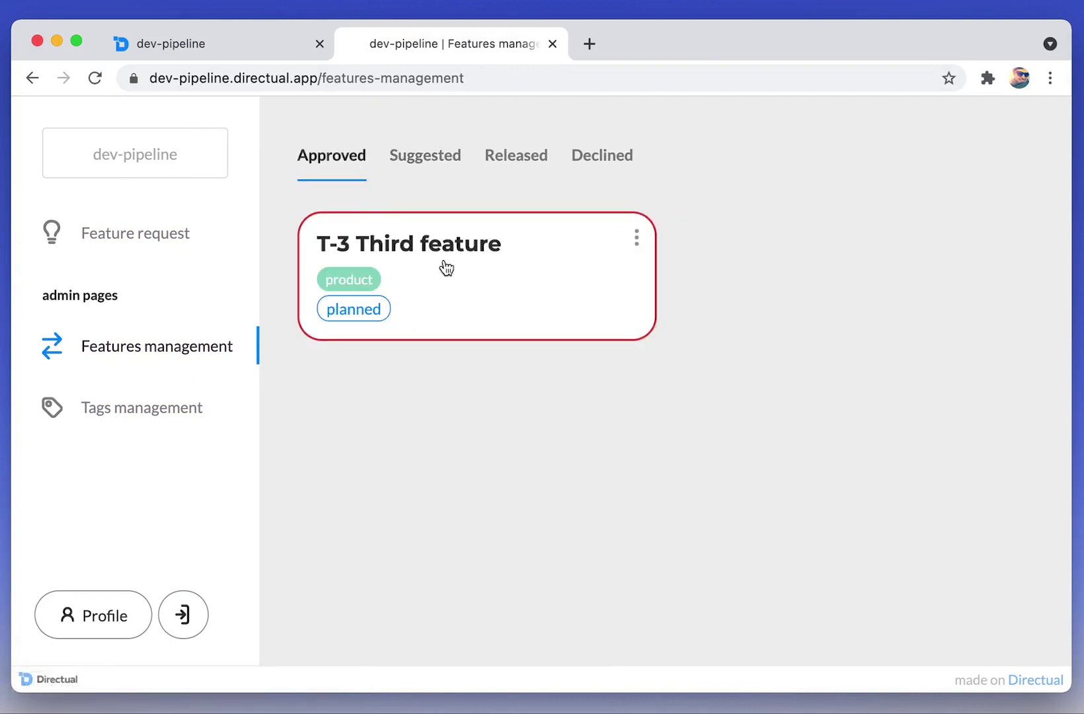
pyautogui.click(637, 245)
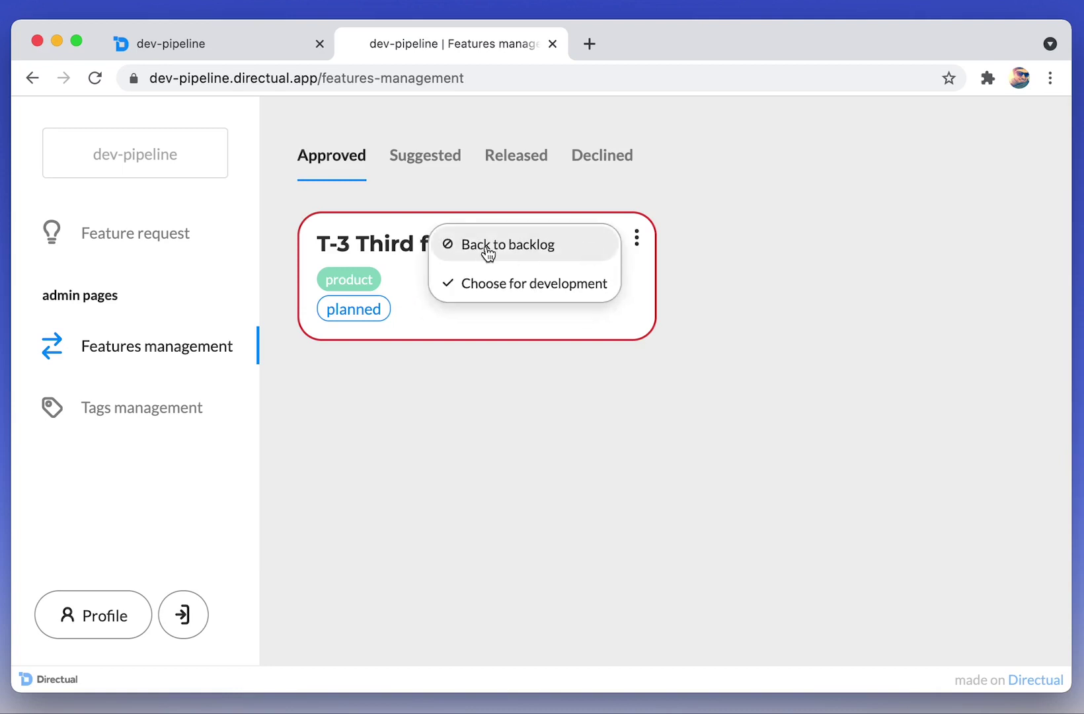
pyautogui.click(488, 246)
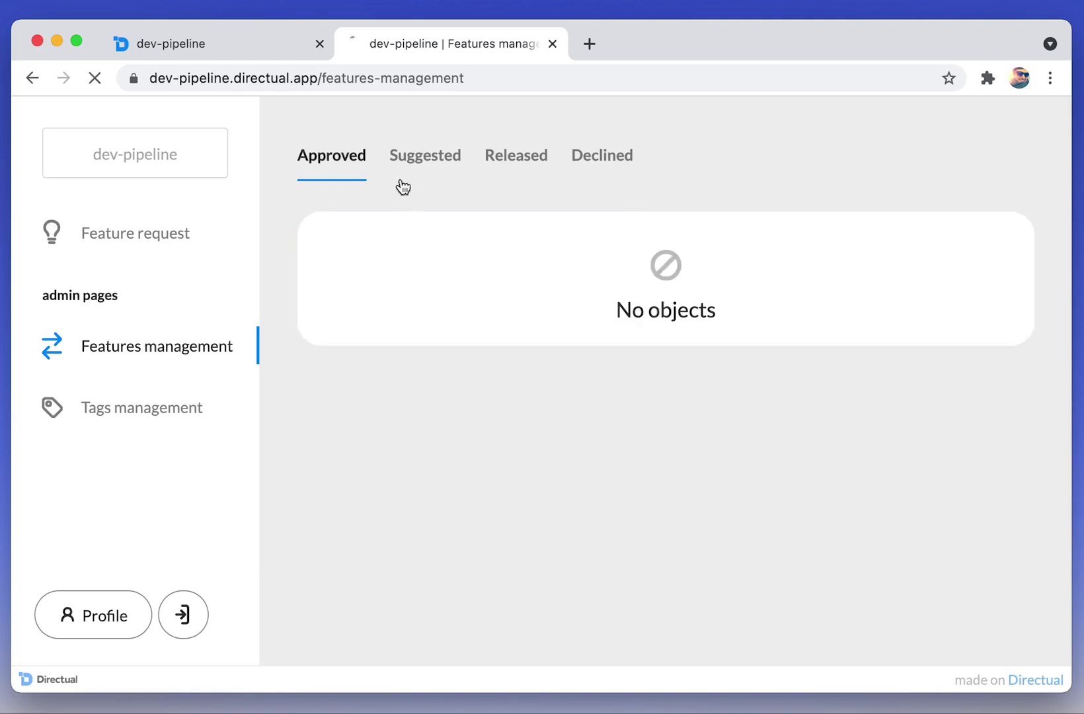
# Check the Suggested, Declined and Released tabs of the published Features management page.
pyautogui.click(418, 158)
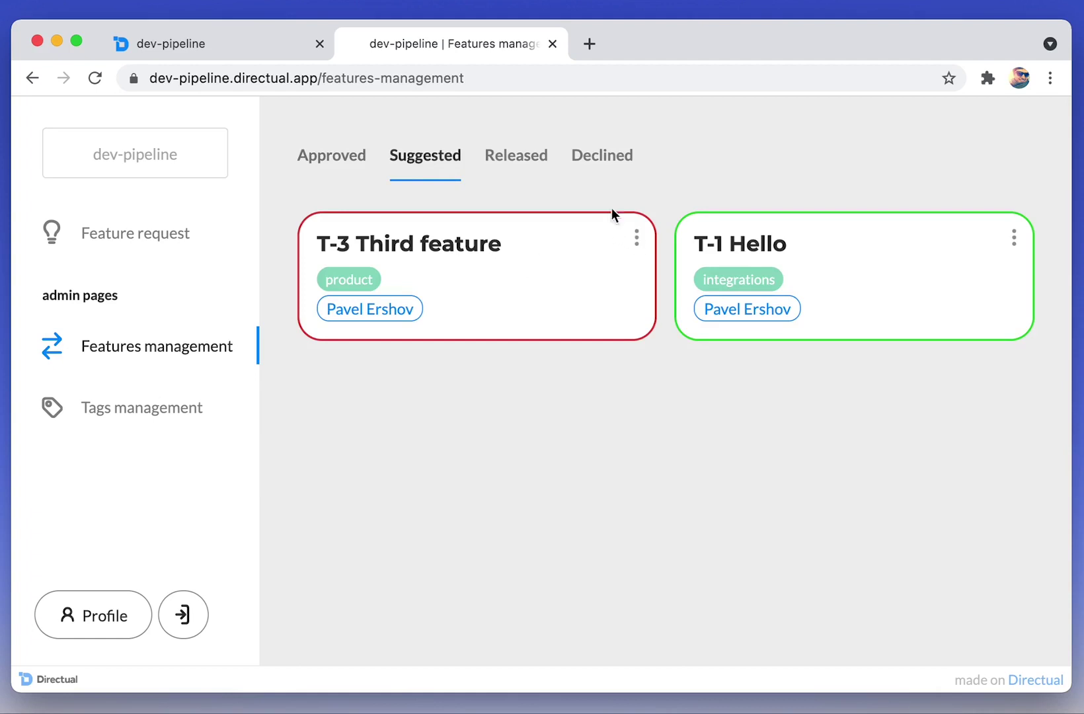
pyautogui.click(592, 156)
pyautogui.click(526, 165)
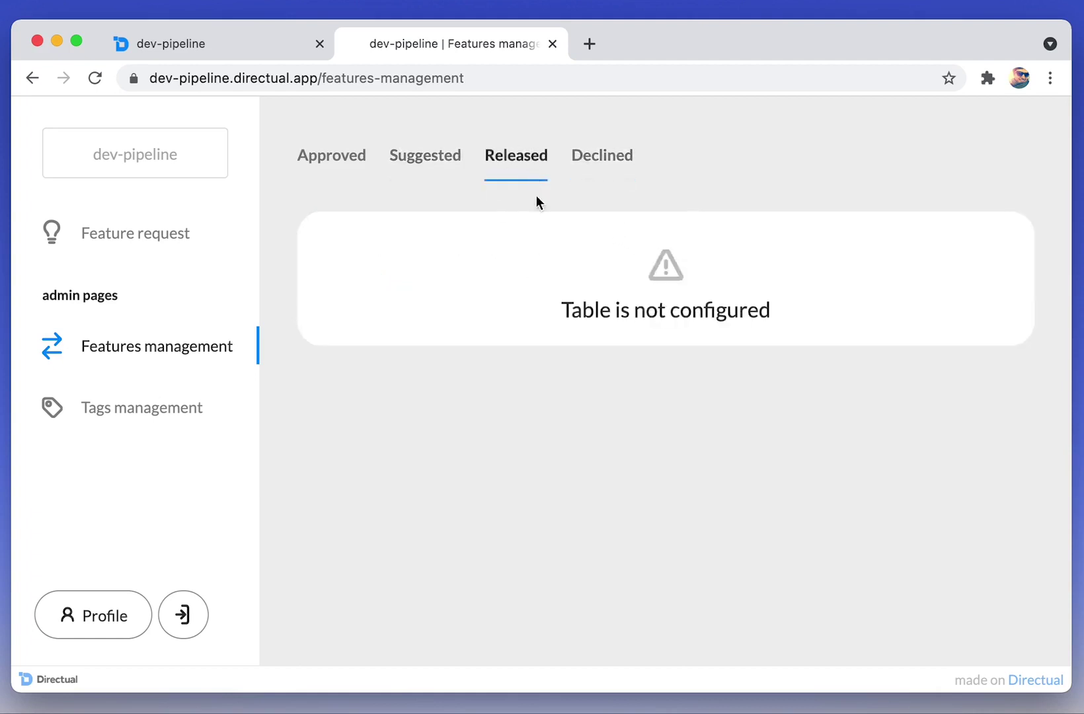
# Duplicate the RM_declinedFeatures API-endpoint and set the copy's method name to RM_releasedFeatures.
pyautogui.click(246, 49)
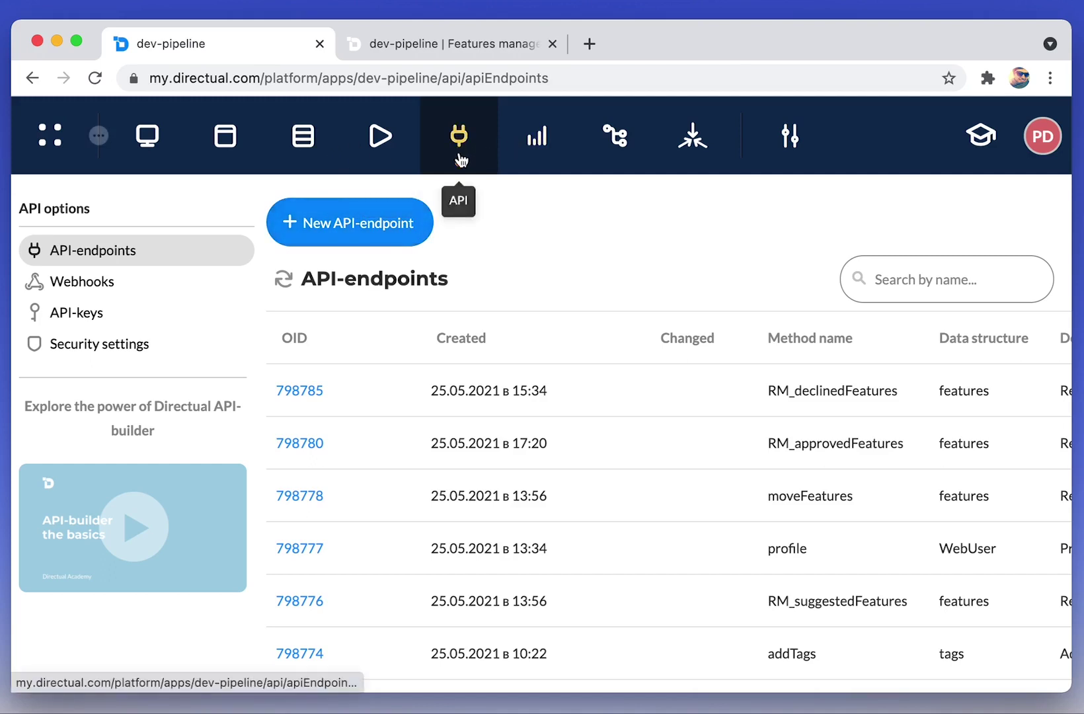
pyautogui.moveTo(377, 447)
pyautogui.click(400, 392)
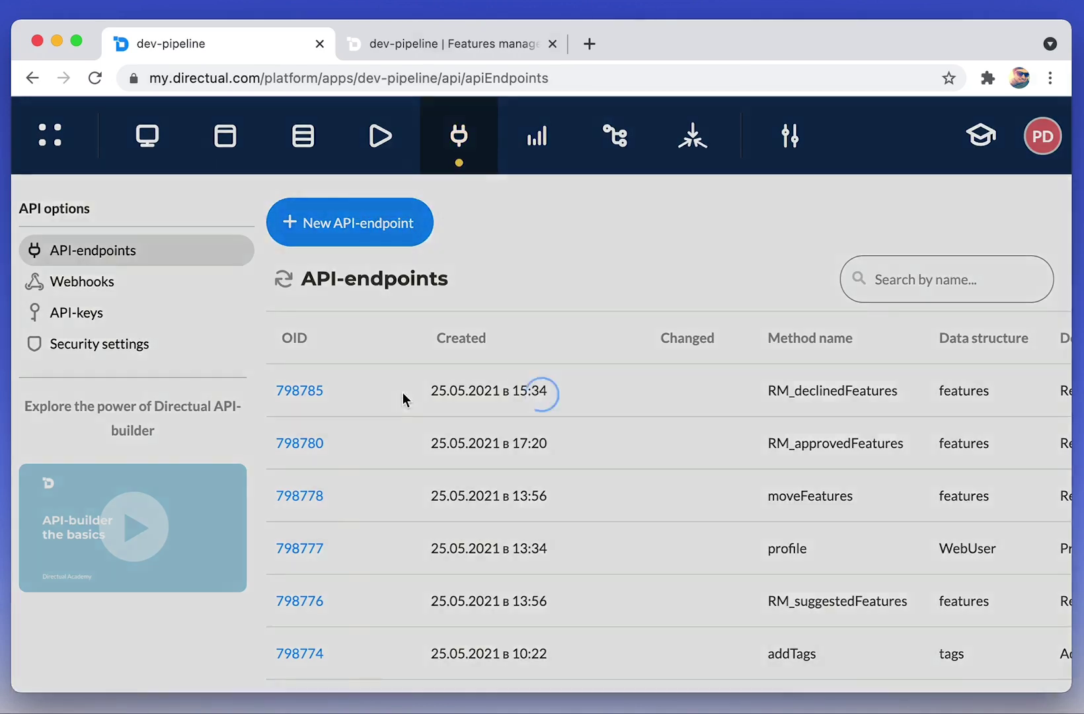
pyautogui.moveTo(435, 443); pyautogui.dragTo(507, 448)
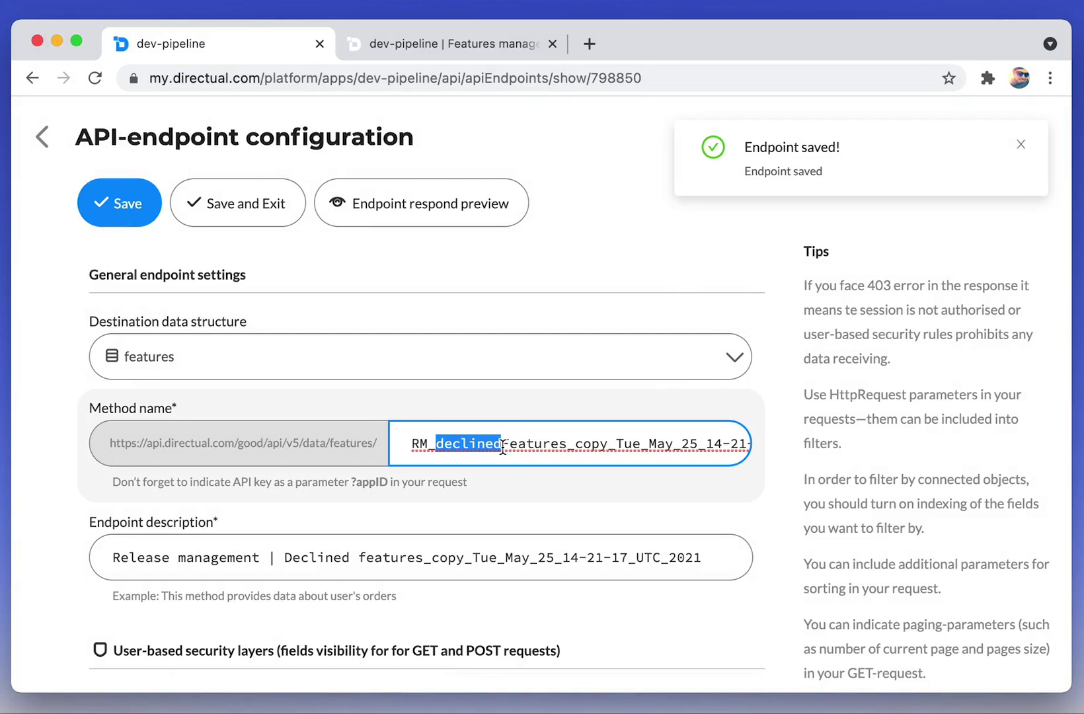
pyautogui.write('released')
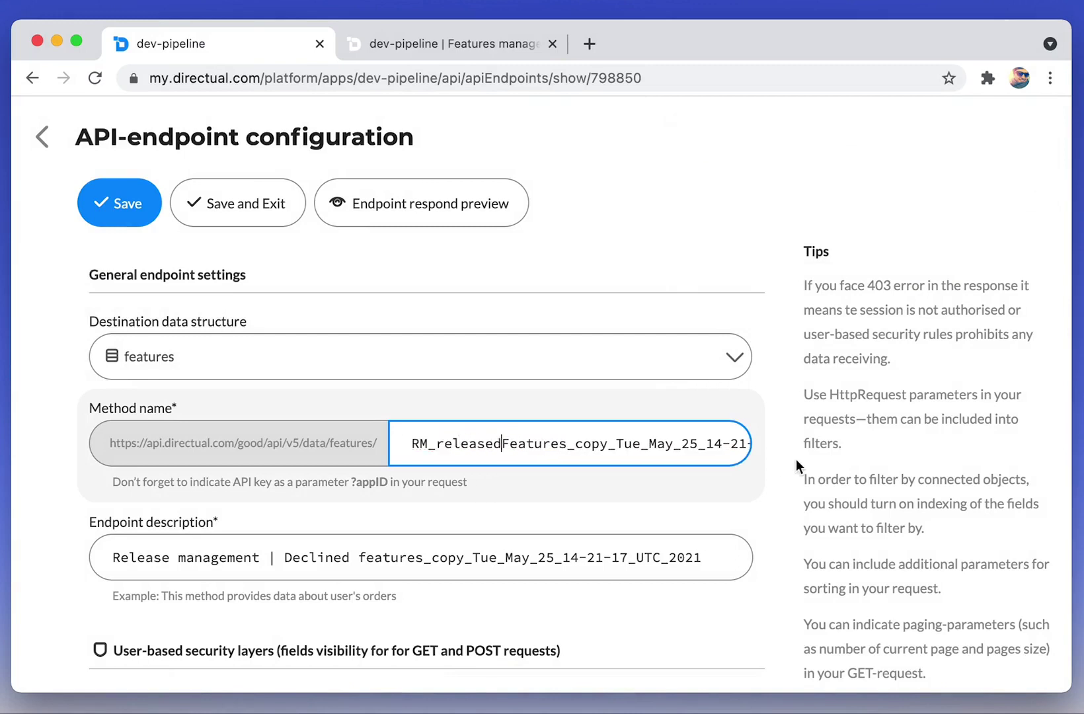
pyautogui.moveTo(565, 450); pyautogui.dragTo(747, 445)
pyautogui.press('BackSpace')
# Set the copied endpoint's description to "Release management | Released features".
pyautogui.click(437, 550)
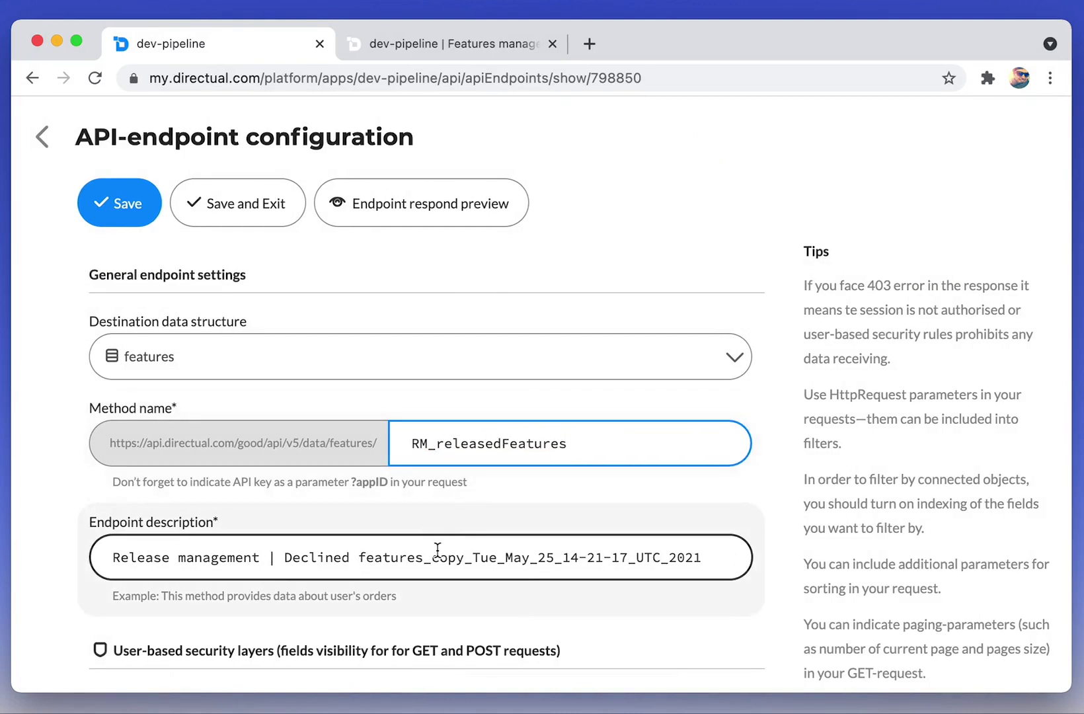
pyautogui.moveTo(424, 558); pyautogui.dragTo(702, 557)
pyautogui.press('BackSpace')
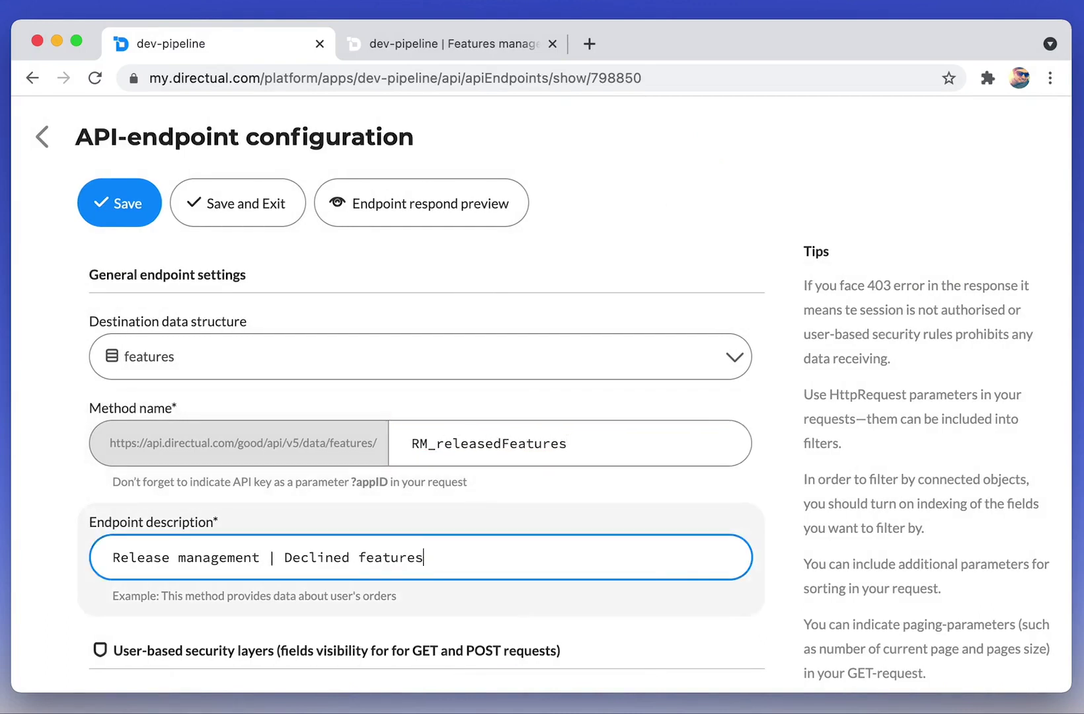
pyautogui.doubleClick(318, 557)
pyautogui.write('Released')
# Delete the request_status condition from the RM_releasedFeatures endpoint's filter.
pyautogui.scroll(-10, 389, 507)
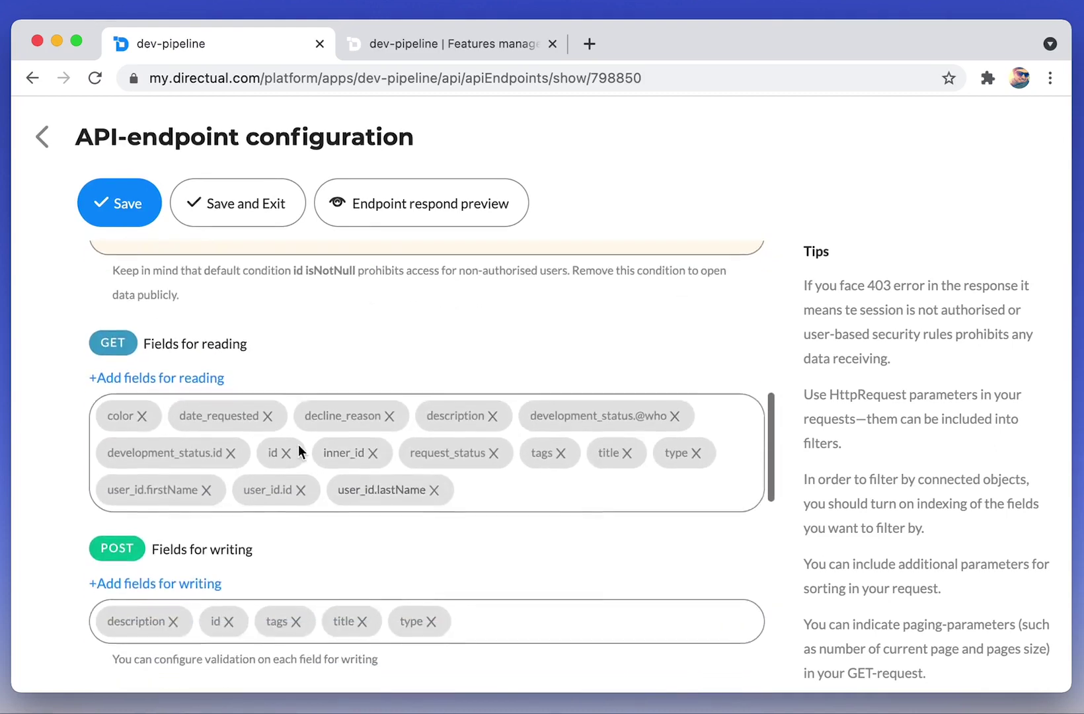
pyautogui.scroll(-6, 298, 450)
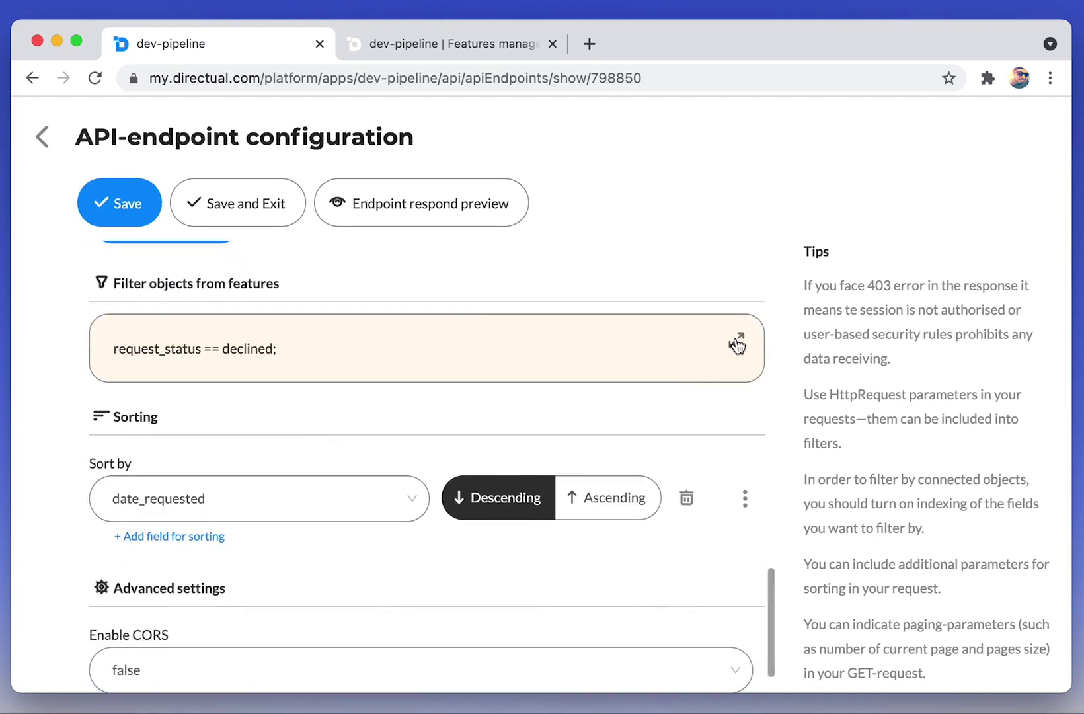
pyautogui.click(737, 343)
pyautogui.click(322, 386)
pyautogui.click(350, 334)
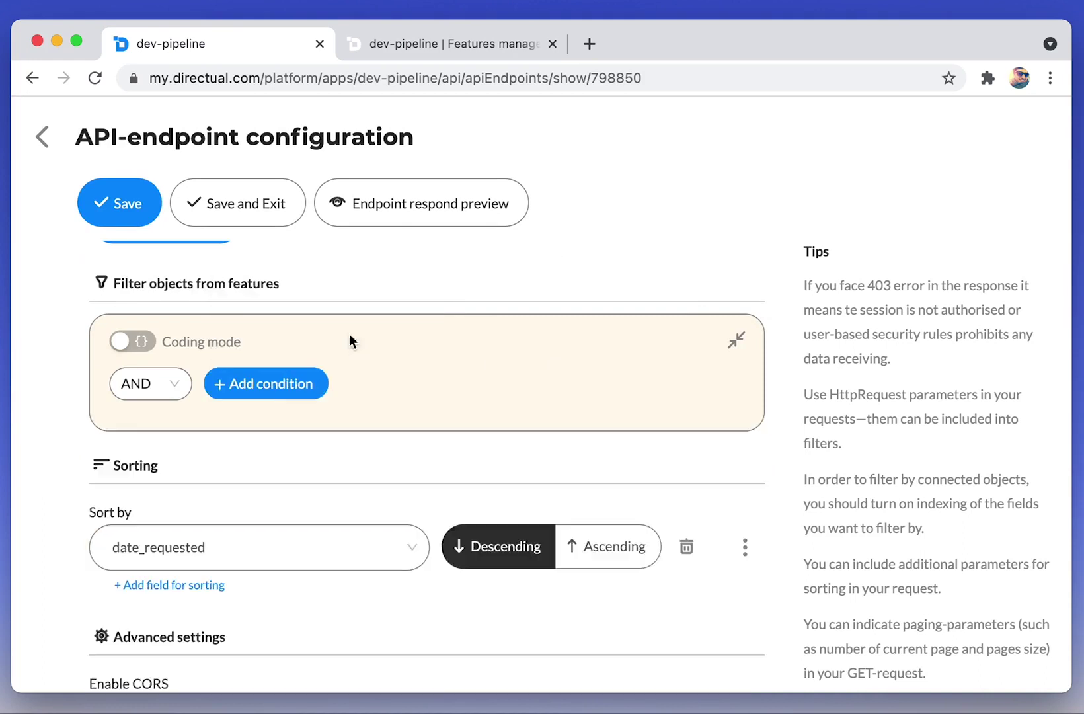
# Add a filter condition requiring development_status to equal released, and save and exit the endpoint.
pyautogui.click(268, 383)
pyautogui.click(242, 429)
pyautogui.write('dev')
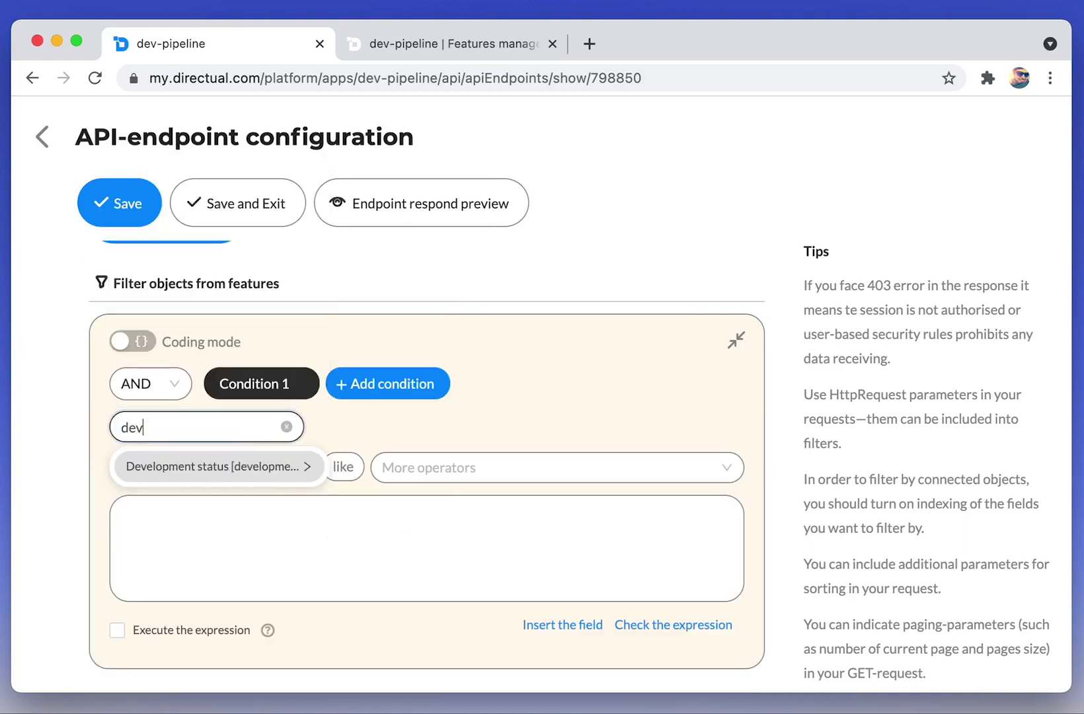
pyautogui.press('Return')
pyautogui.click(244, 590)
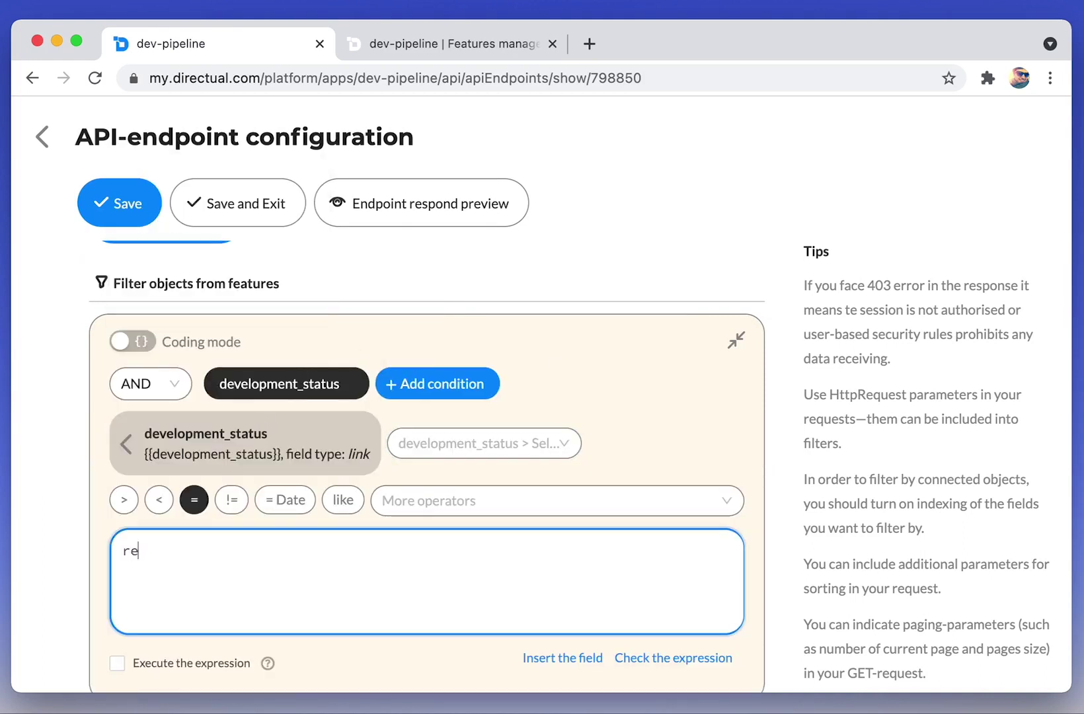
pyautogui.click(243, 206)
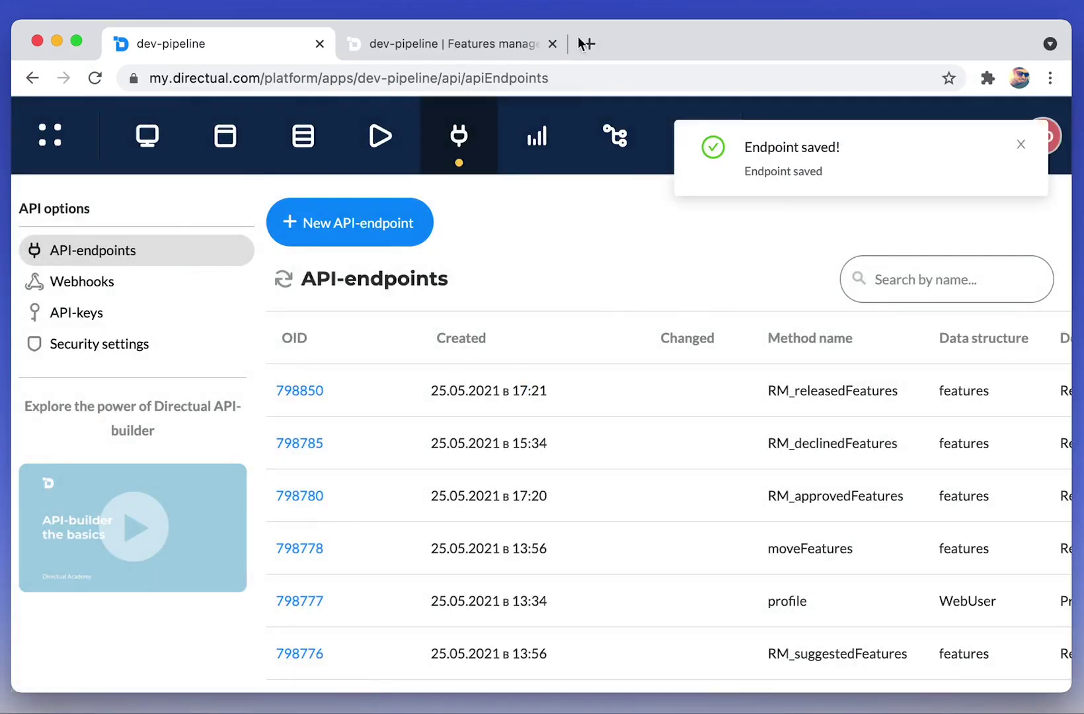
# Reload the published Features management page and check its Released tab.
pyautogui.click(456, 44)
pyautogui.press('super+r')
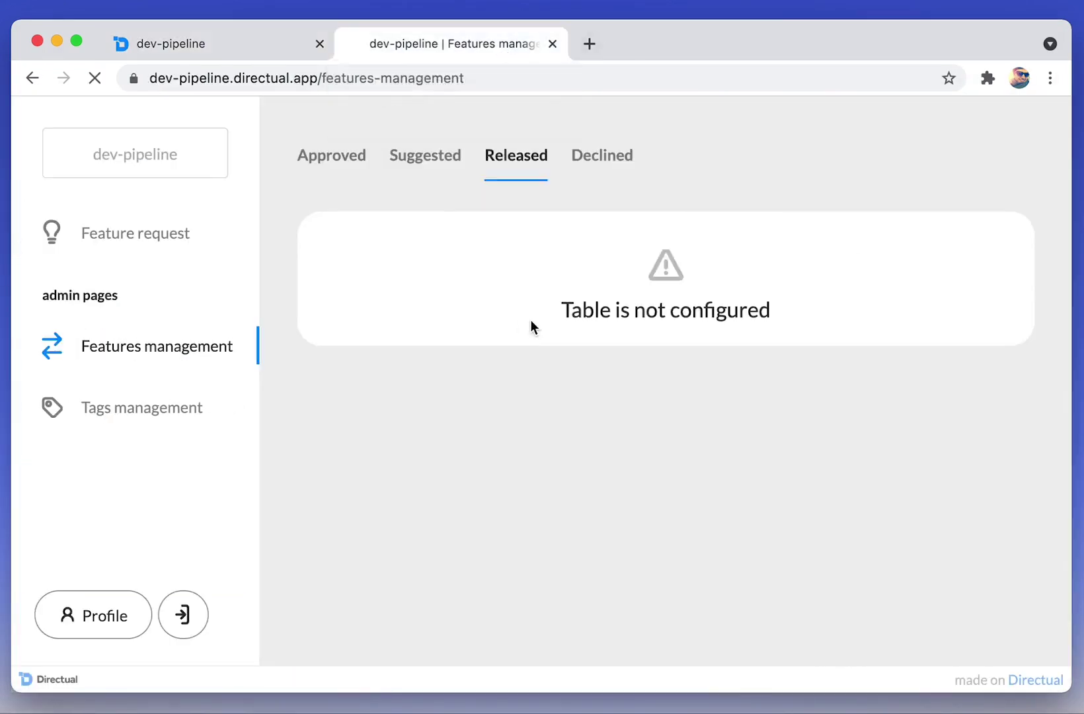
pyautogui.click(514, 162)
# Edit the Features management web-page and assign the RM_releasedFeatures API-endpoint to the Released tab's Cards view.
pyautogui.click(222, 47)
pyautogui.click(226, 147)
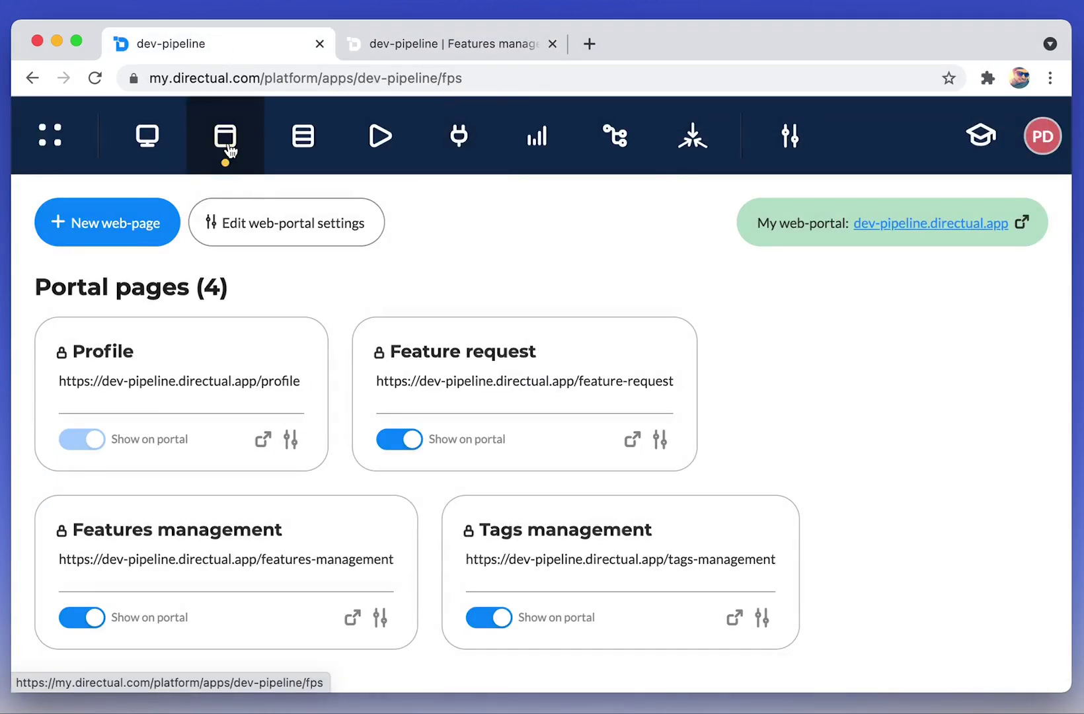
pyautogui.scroll(-1, 284, 423)
pyautogui.click(295, 512)
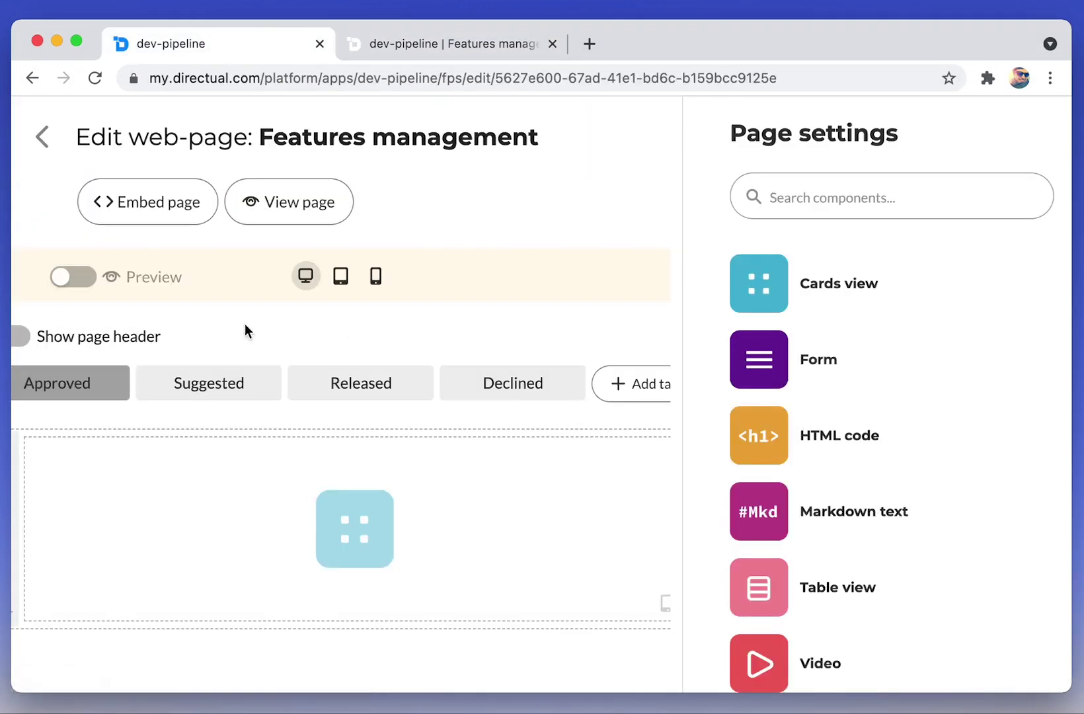
pyautogui.click(382, 389)
pyautogui.click(416, 509)
pyautogui.click(864, 371)
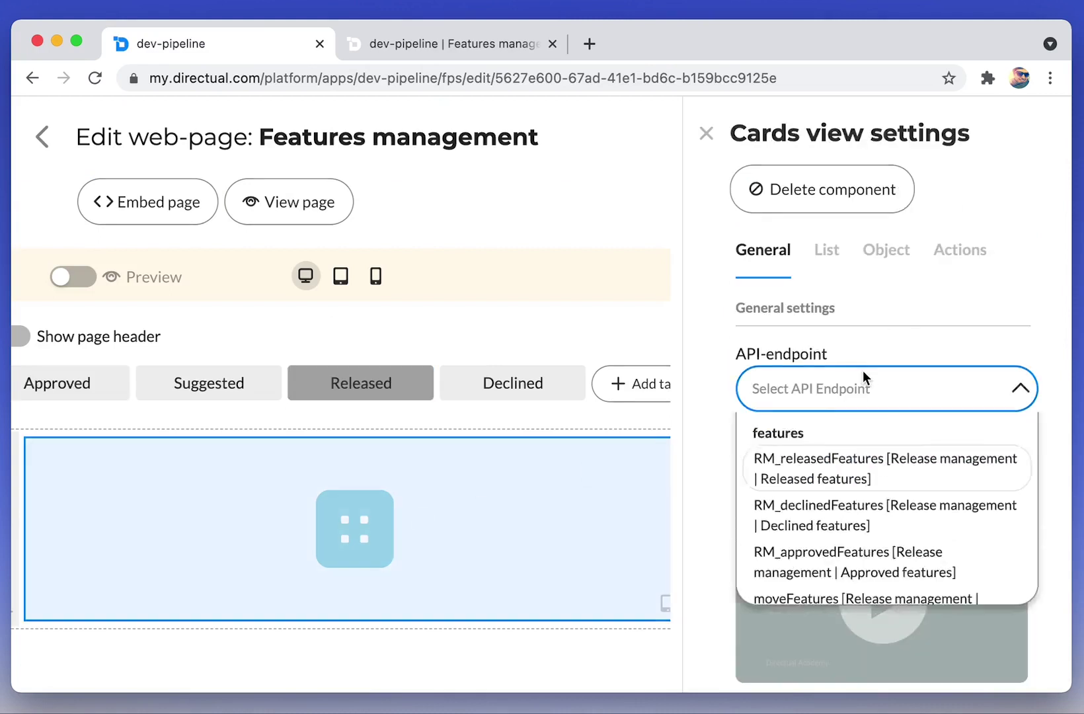
pyautogui.click(886, 527)
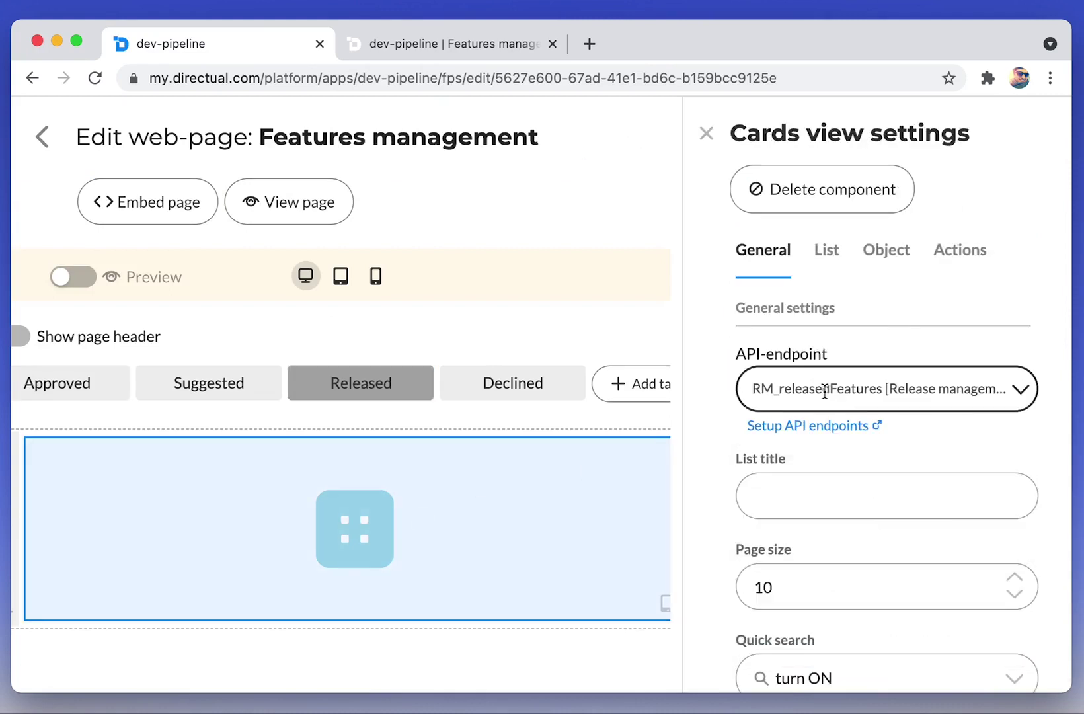
# Choose the Quick search option for the Released tab's Cards view.
pyautogui.scroll(-3, 813, 595)
pyautogui.click(823, 528)
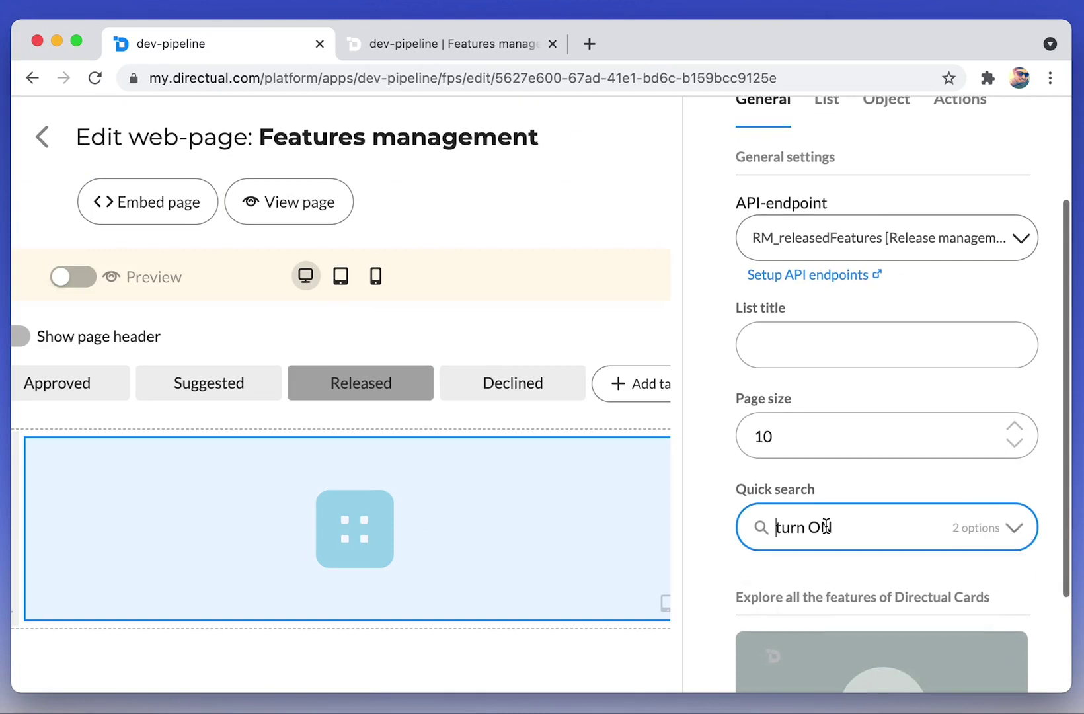
pyautogui.click(826, 614)
pyautogui.scroll(3, 820, 241)
# Set the Card header comment of the Released tab's Cards view to the Tags field.
pyautogui.click(826, 250)
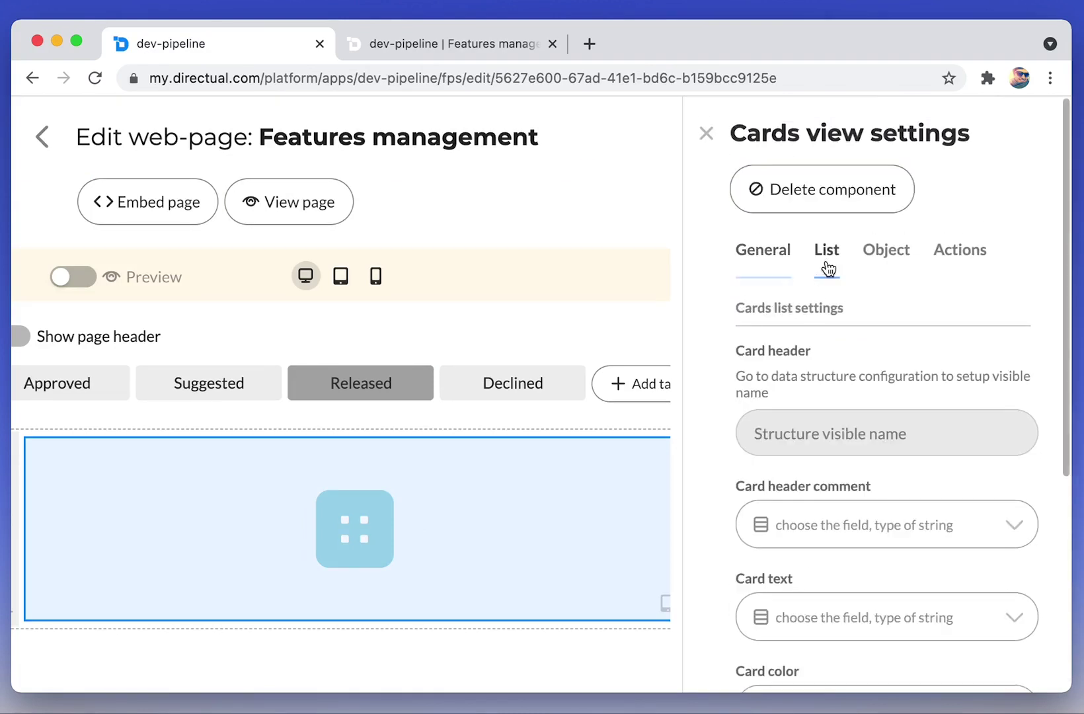
pyautogui.click(815, 522)
pyautogui.write('tag')
pyautogui.press('Down')
pyautogui.press('Return')
# Color the Released tab's cards by the Card color field and set the type of color labeling to Border.
pyautogui.scroll(-5, 830, 543)
pyautogui.click(825, 456)
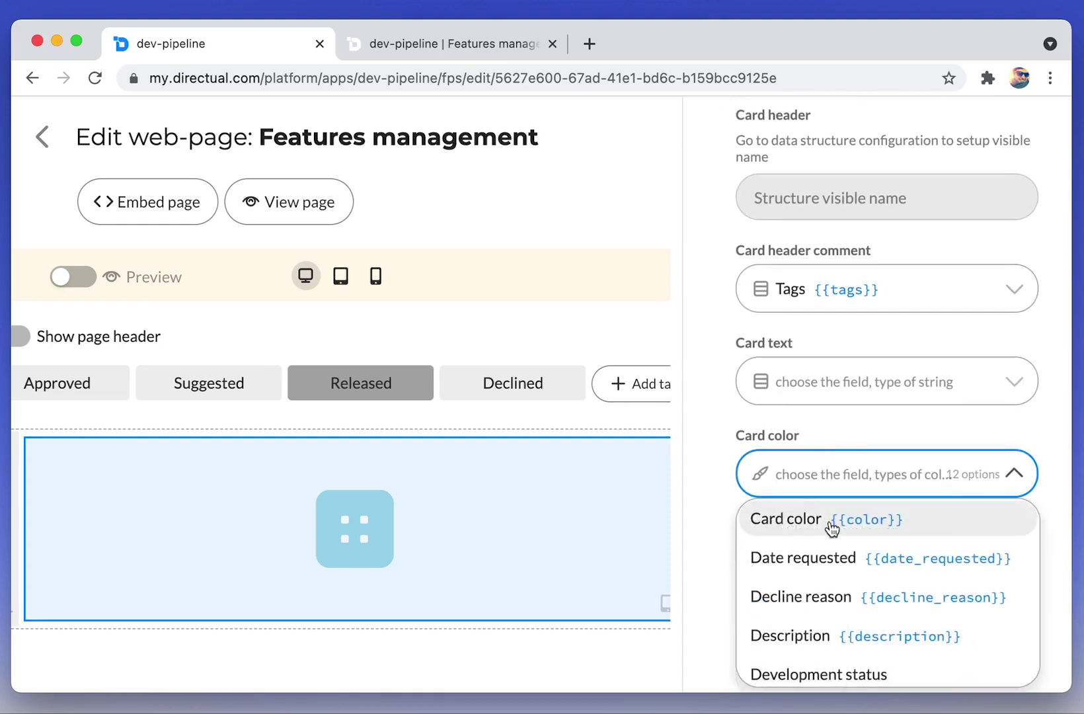
pyautogui.click(774, 527)
pyautogui.scroll(-3, 835, 522)
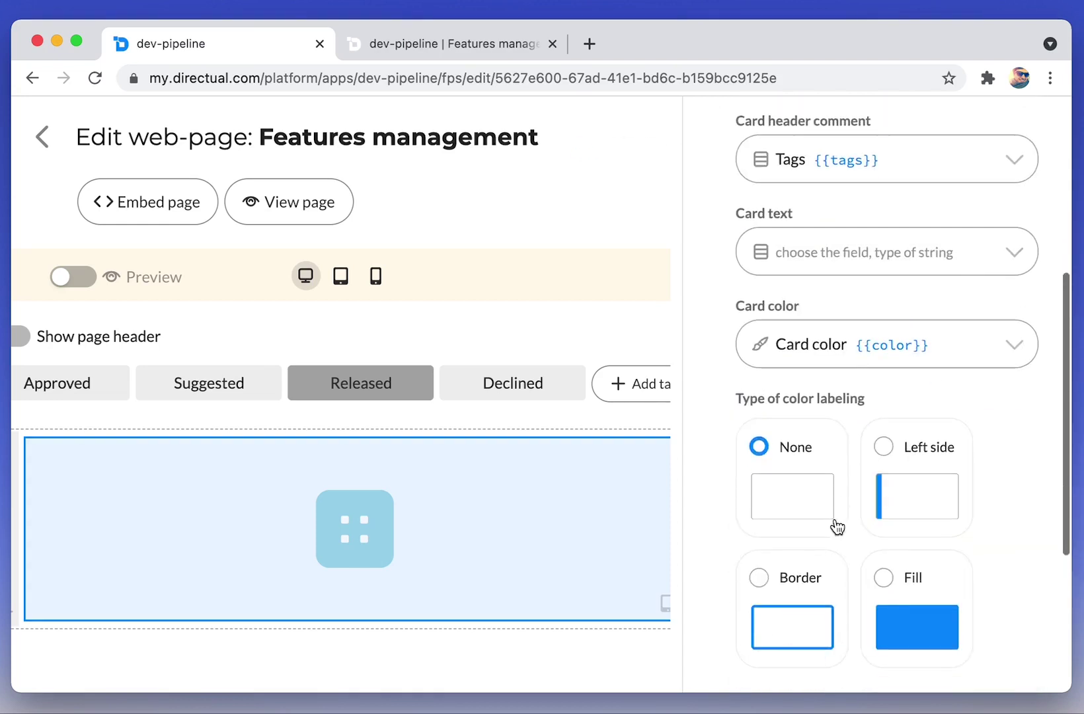
pyautogui.click(810, 610)
# Hide the Card color field in the object view of the Released tab's Cards view.
pyautogui.scroll(6, 861, 251)
pyautogui.click(894, 252)
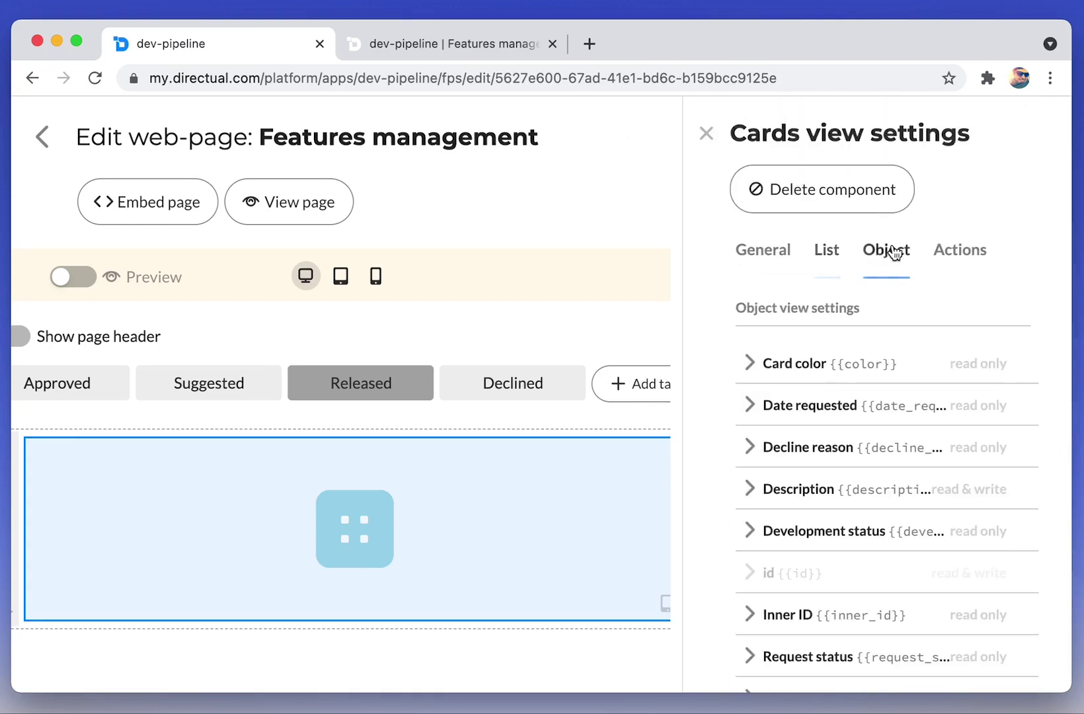
pyautogui.click(816, 383)
pyautogui.click(806, 442)
pyautogui.click(814, 363)
# Reorder the object view fields so Inner ID, Title and Description follow Card color in that order.
pyautogui.scroll(-4, 927, 416)
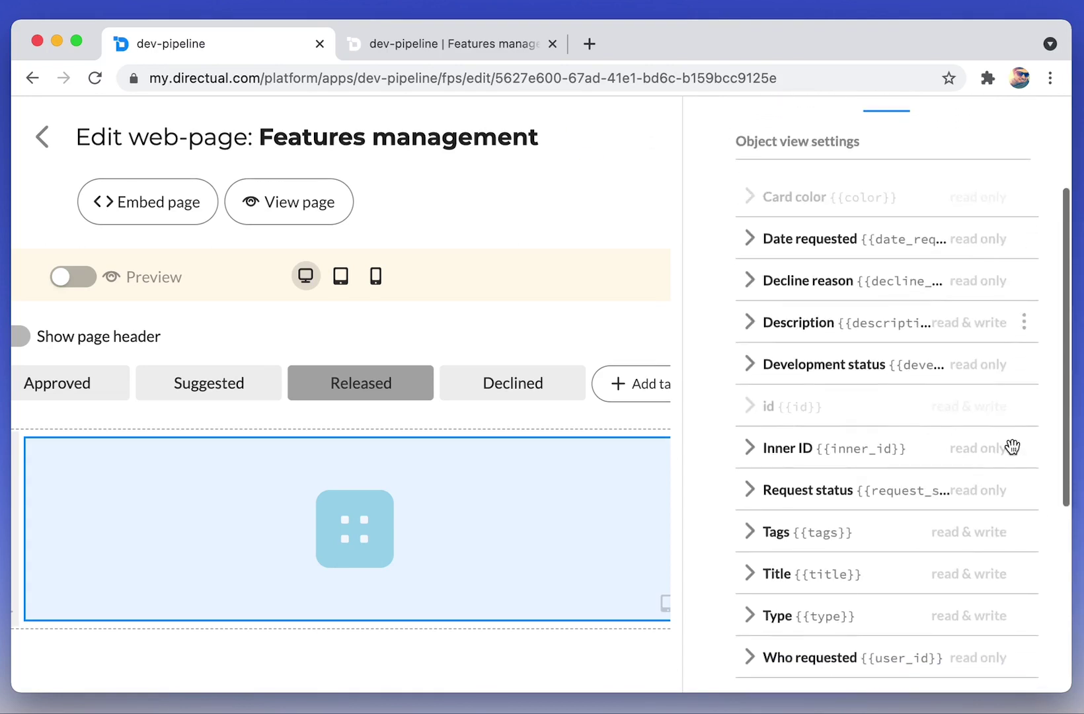
pyautogui.moveTo(1024, 448); pyautogui.dragTo(1015, 236)
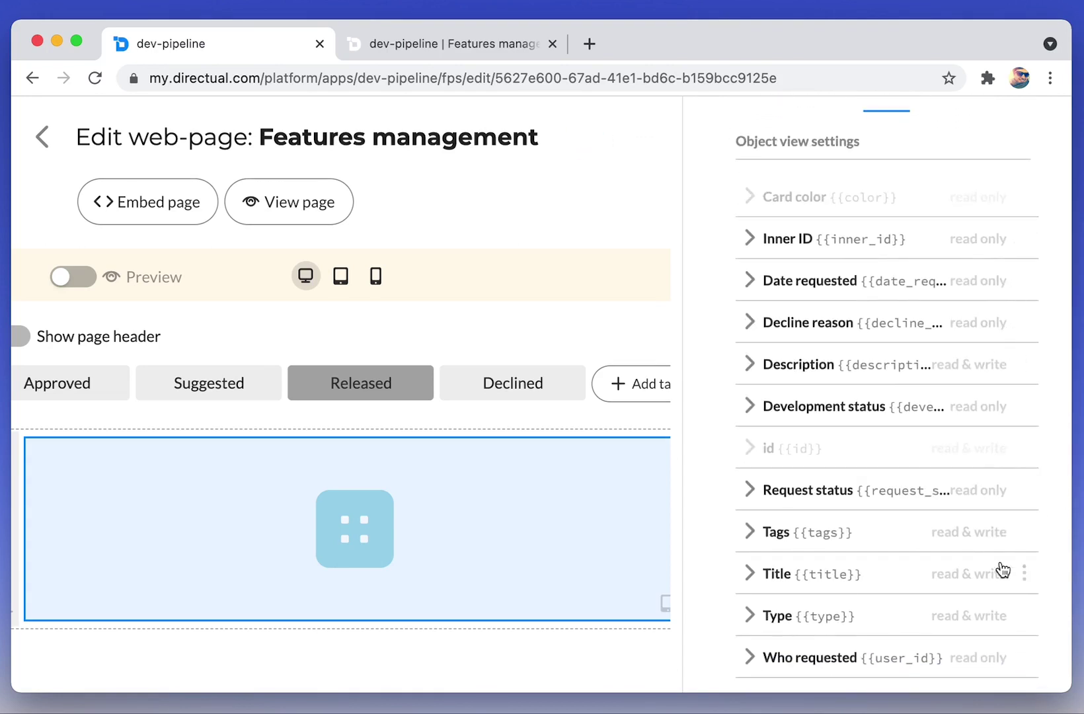
pyautogui.moveTo(1026, 546); pyautogui.dragTo(1021, 279)
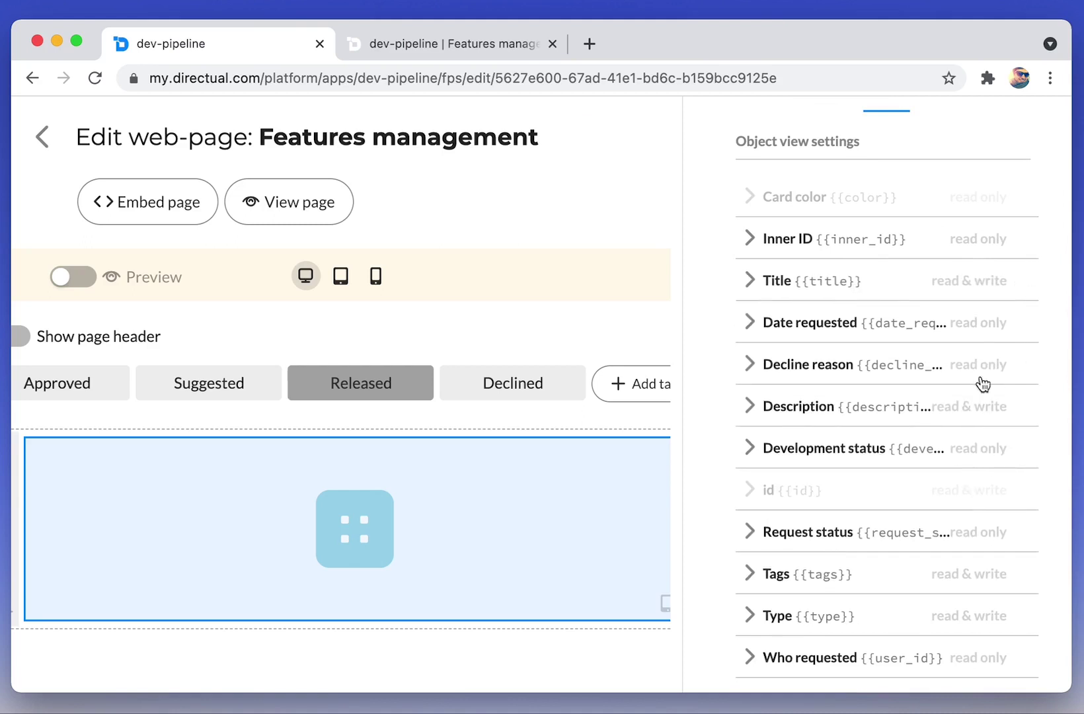
pyautogui.scroll(-1, 1011, 522)
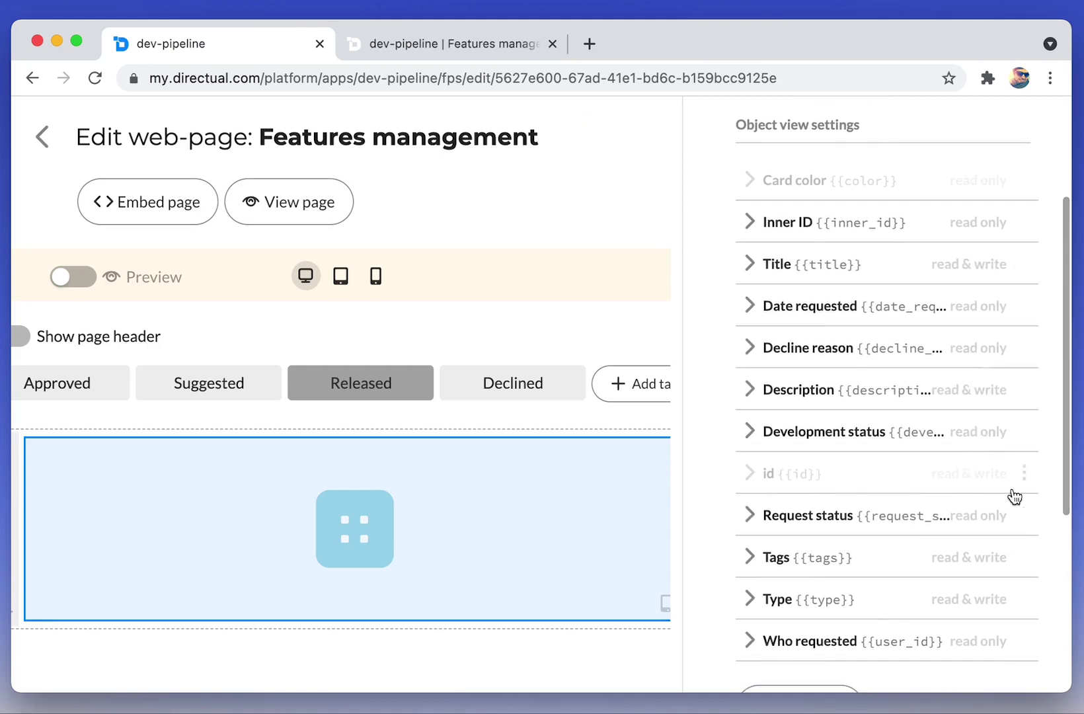
pyautogui.moveTo(1022, 389); pyautogui.dragTo(1016, 291)
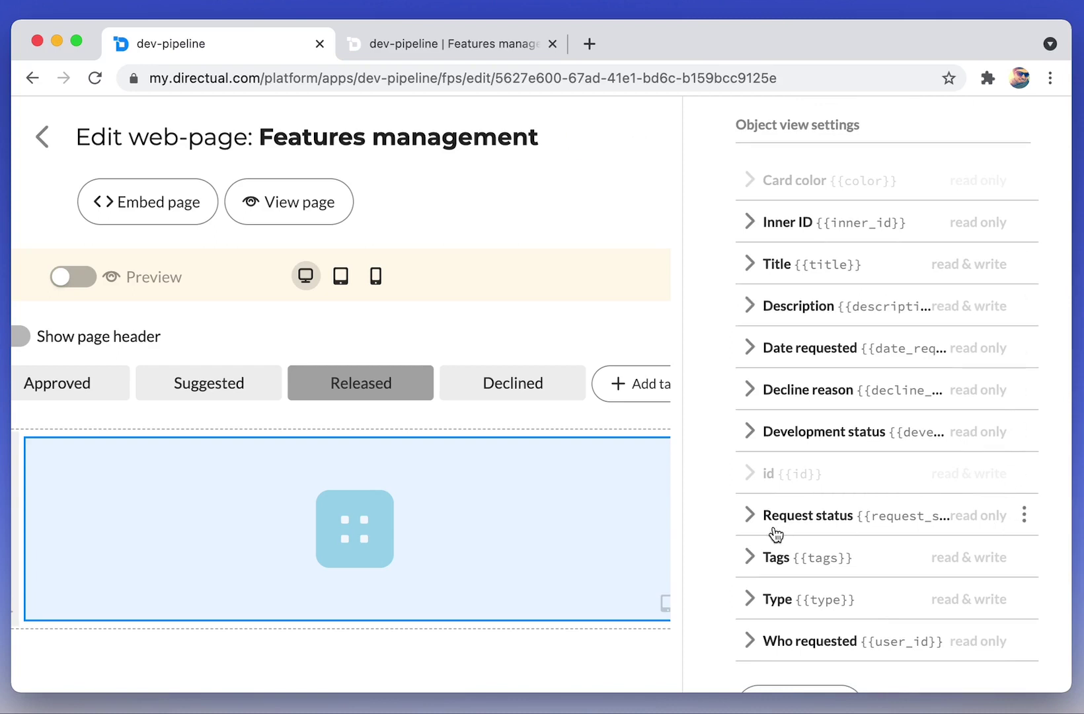
# Hide the Request status field in the object view and move the Type field directly below Inner ID.
pyautogui.click(746, 522)
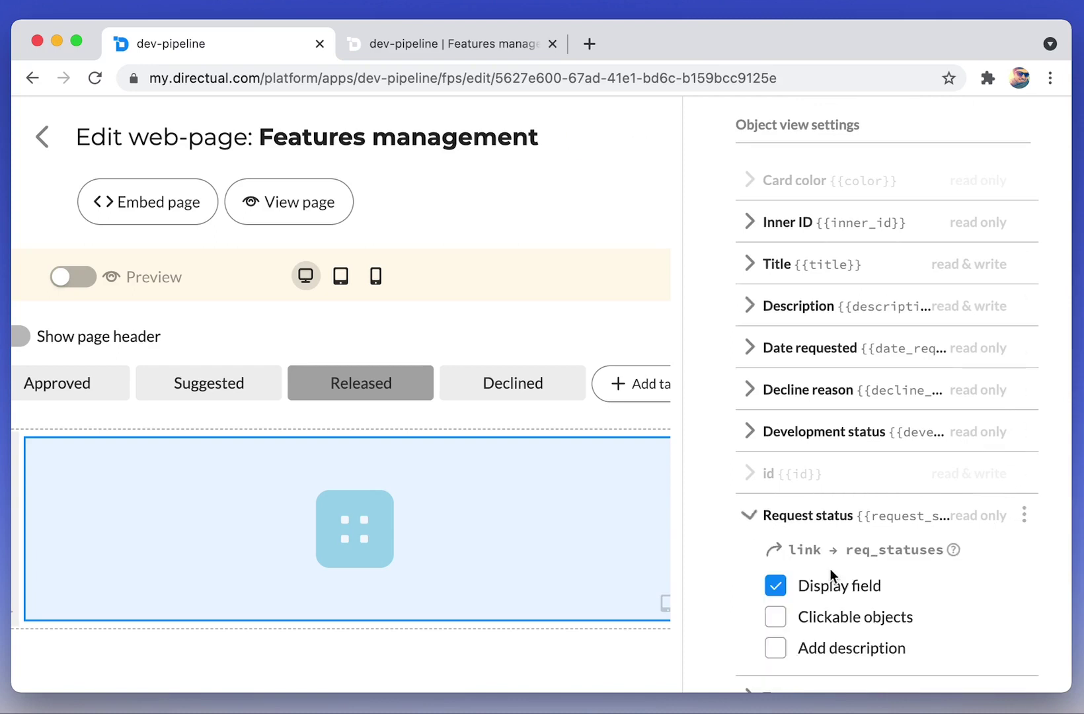
pyautogui.click(747, 522)
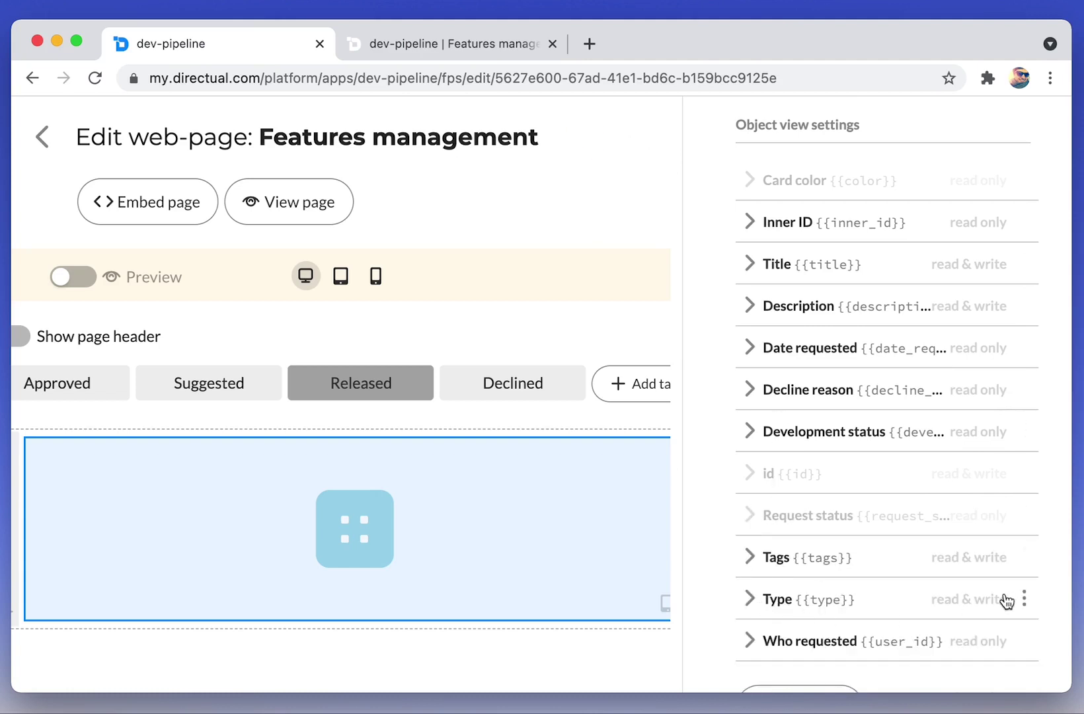
pyautogui.moveTo(1025, 509); pyautogui.dragTo(1024, 264)
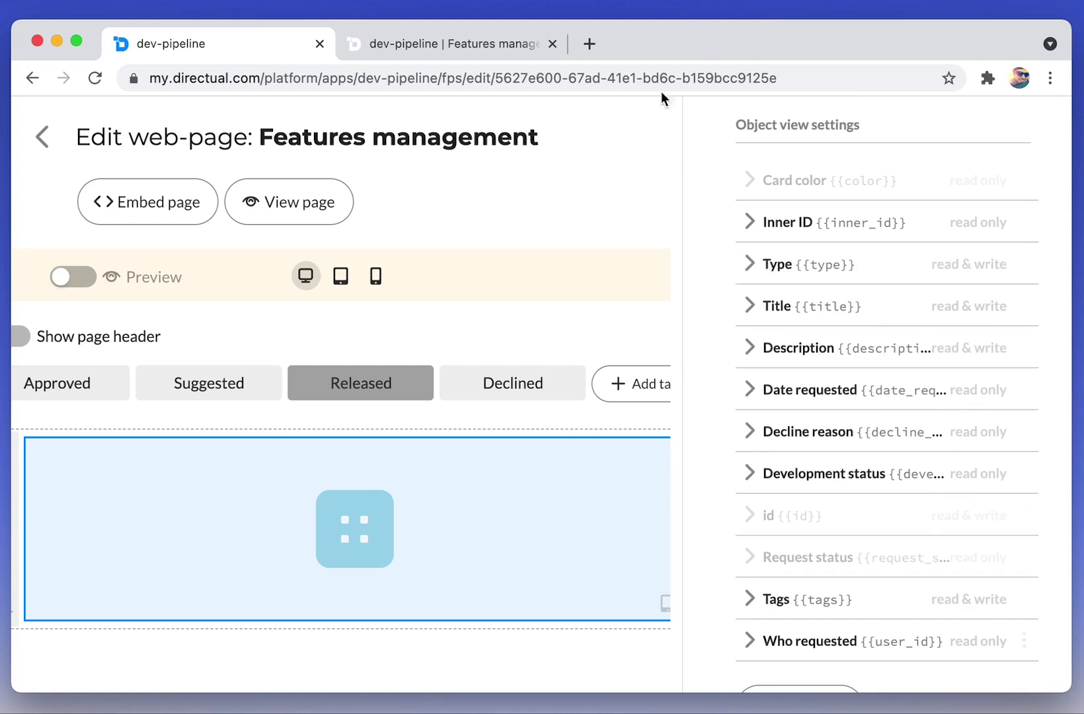
# Reload the published Features management page, inspect the T-2 Second feature card under Released, and check the Suggested and Approved tabs.
pyautogui.click(428, 46)
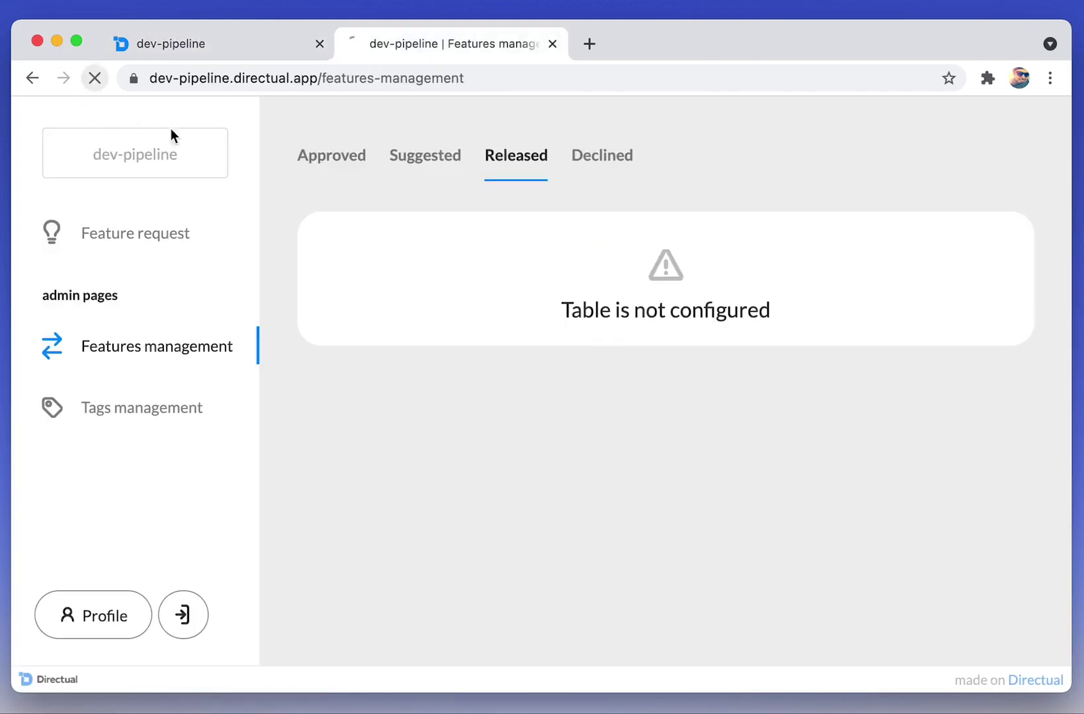
pyautogui.click(529, 169)
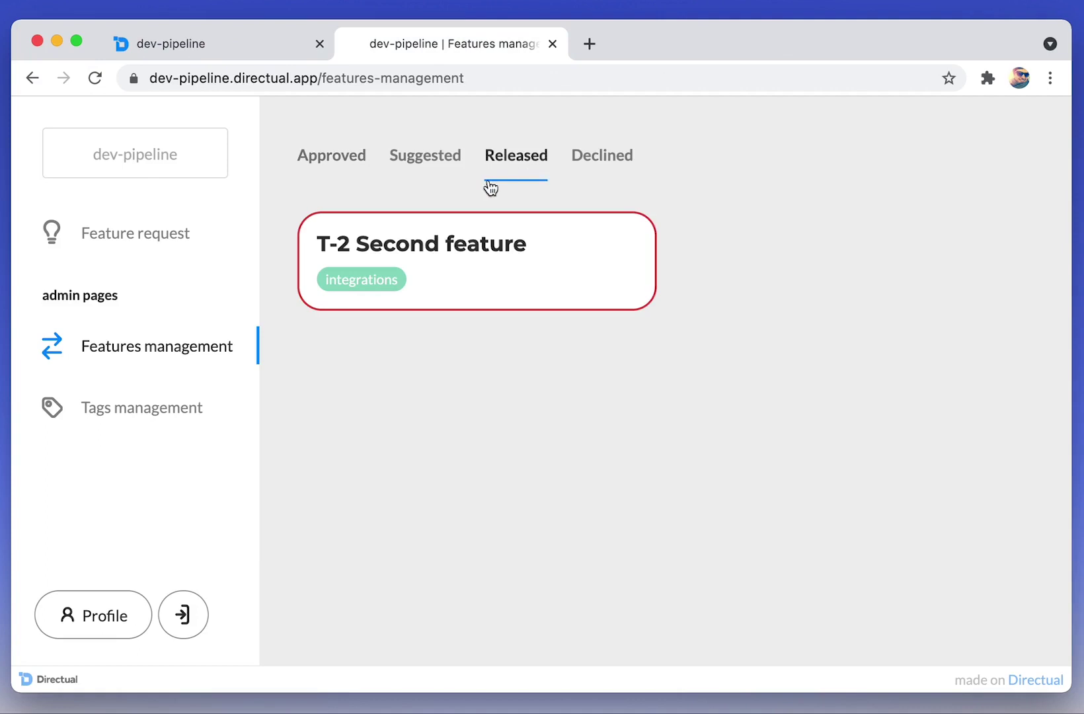
pyautogui.click(434, 249)
pyautogui.click(296, 161)
pyautogui.click(443, 169)
pyautogui.click(349, 164)
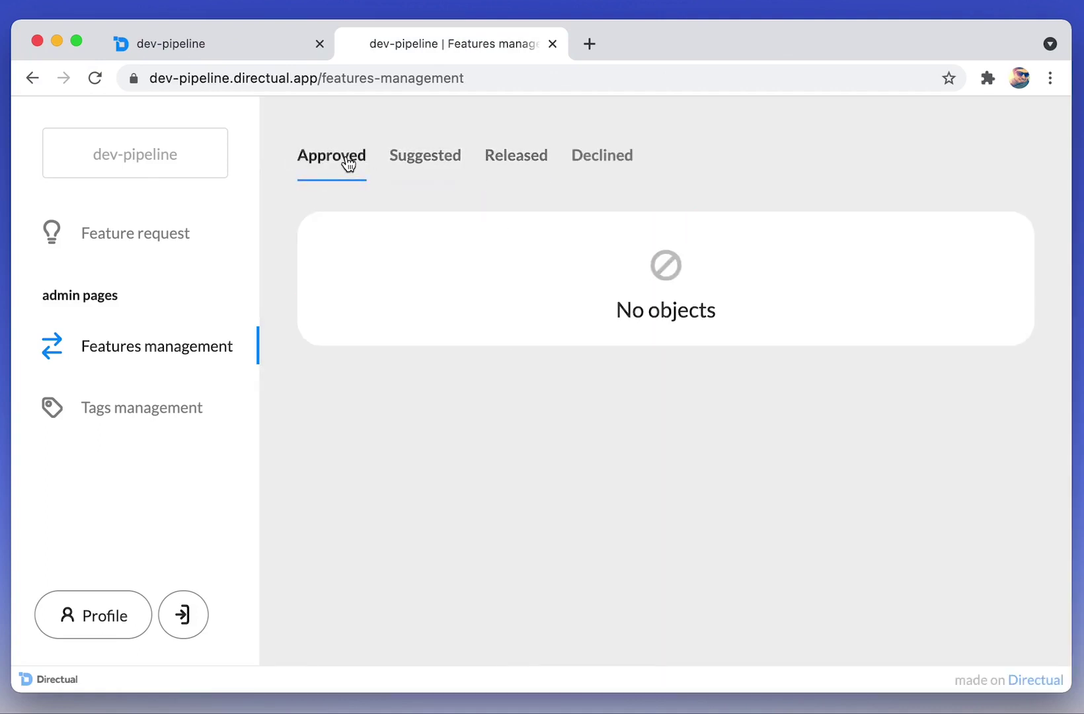
# Move the T-1 Hello feature from Suggested to Approved.
pyautogui.click(429, 168)
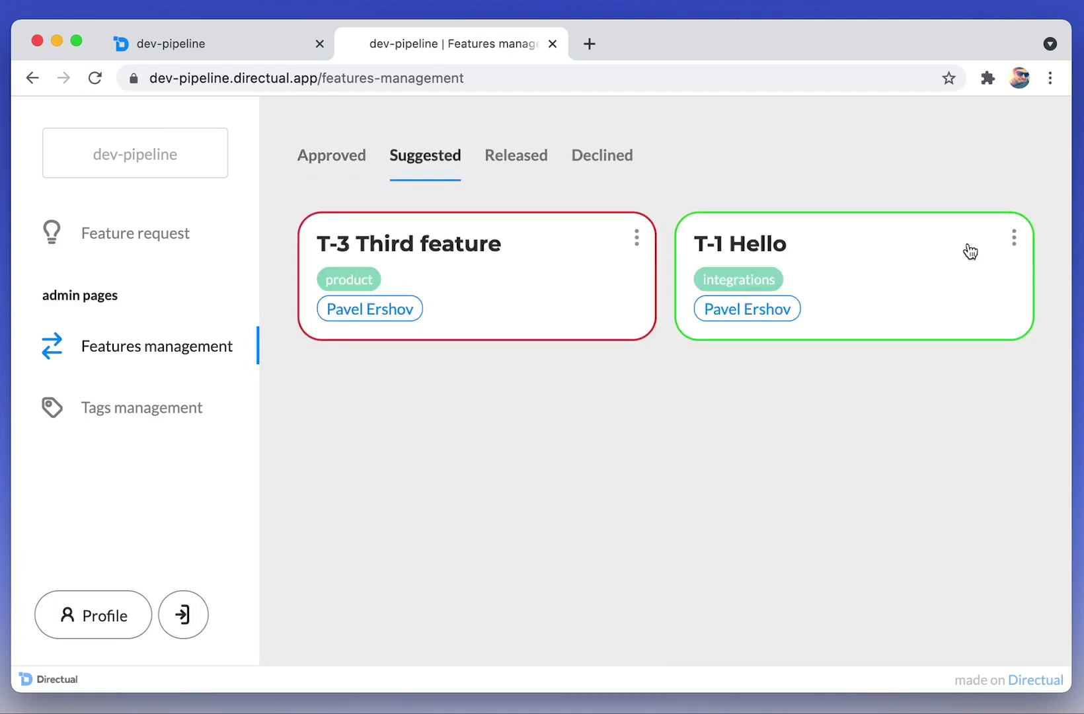
pyautogui.click(1018, 242)
pyautogui.click(969, 244)
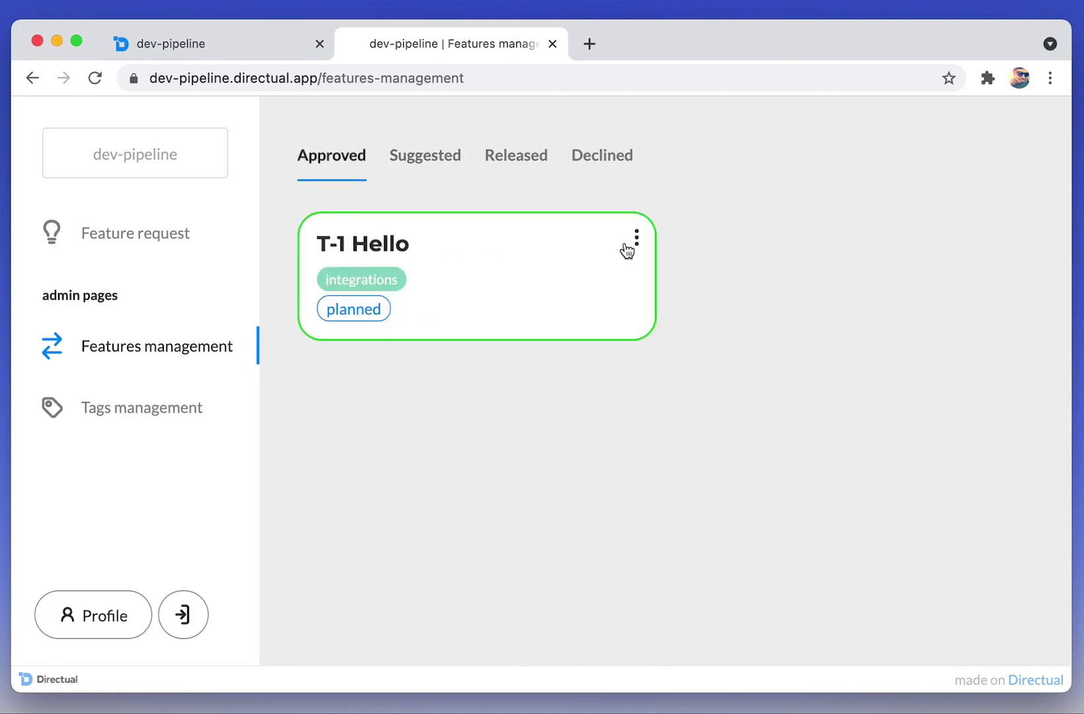
# Choose the approved T-1 Hello feature for development and open its list of available actions.
pyautogui.click(636, 245)
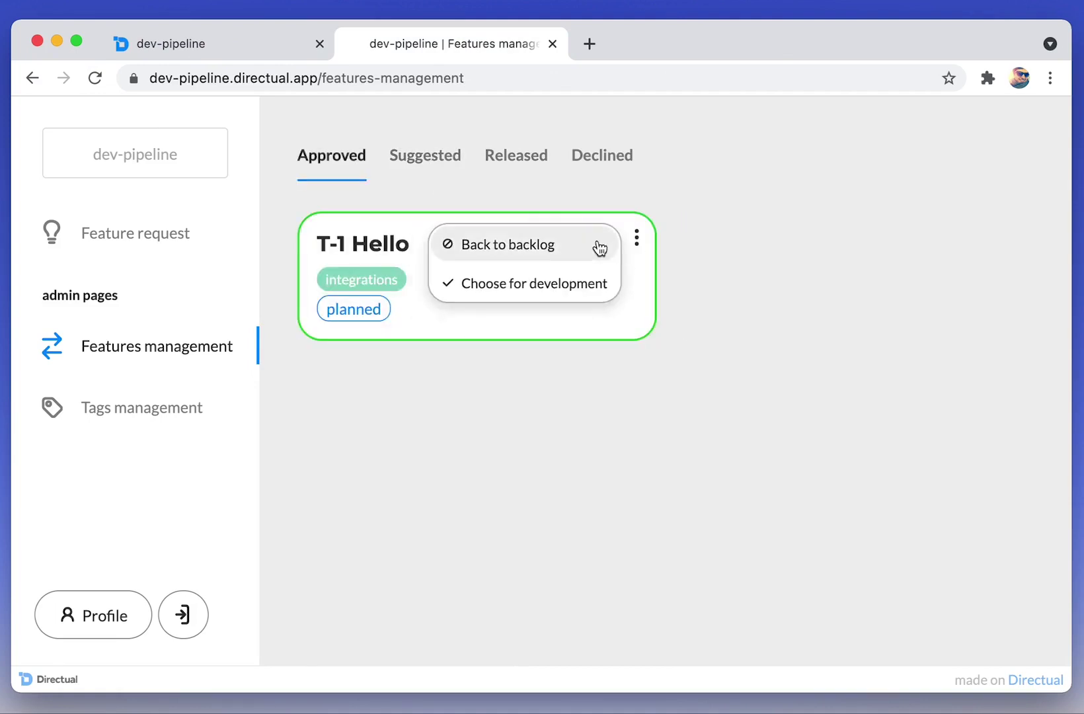
pyautogui.click(521, 285)
pyautogui.click(644, 244)
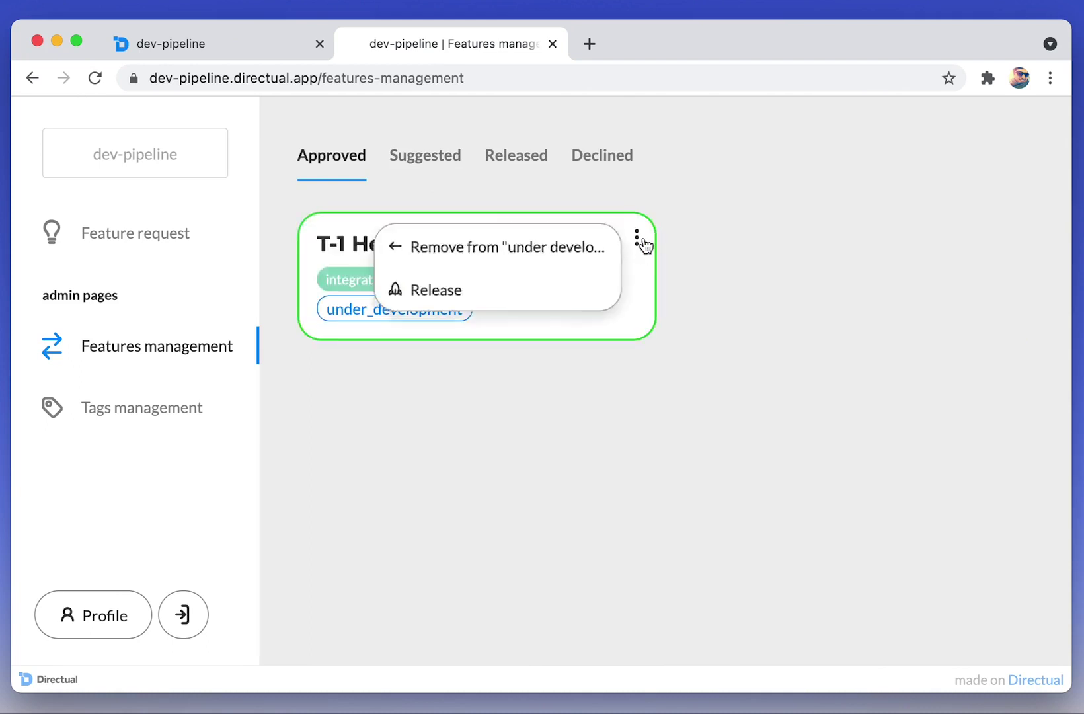